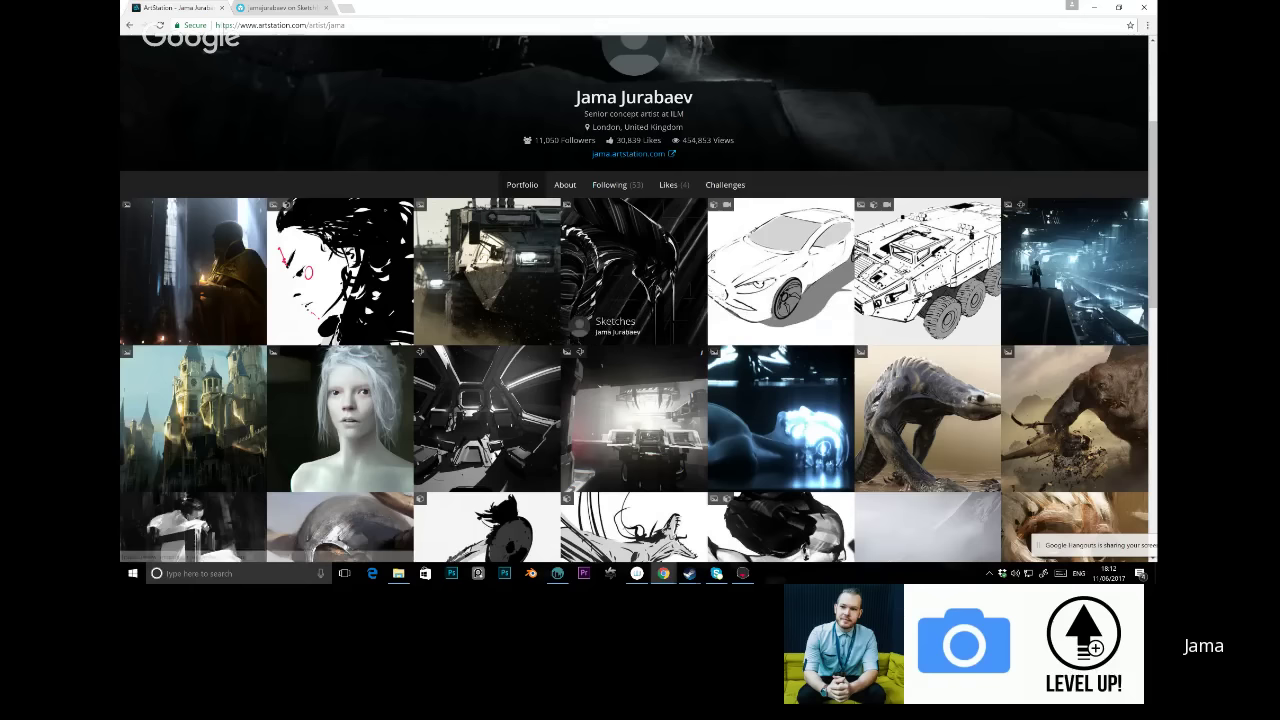
Browse the concept artist's ArtStation portfolio thumbnails, then bring up the Windows search panel
scroll(634, 290, "down", 1)
scroll(634, 270, "down", 3)
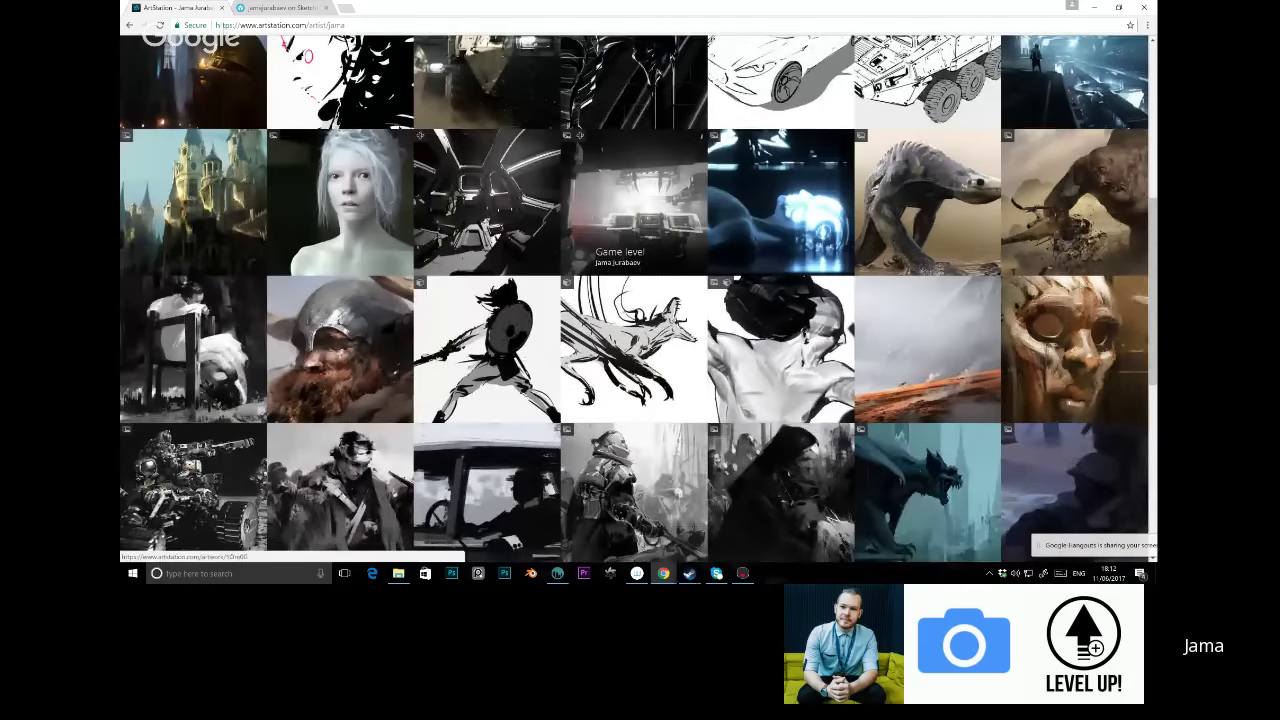
scroll(634, 270, "up", 3)
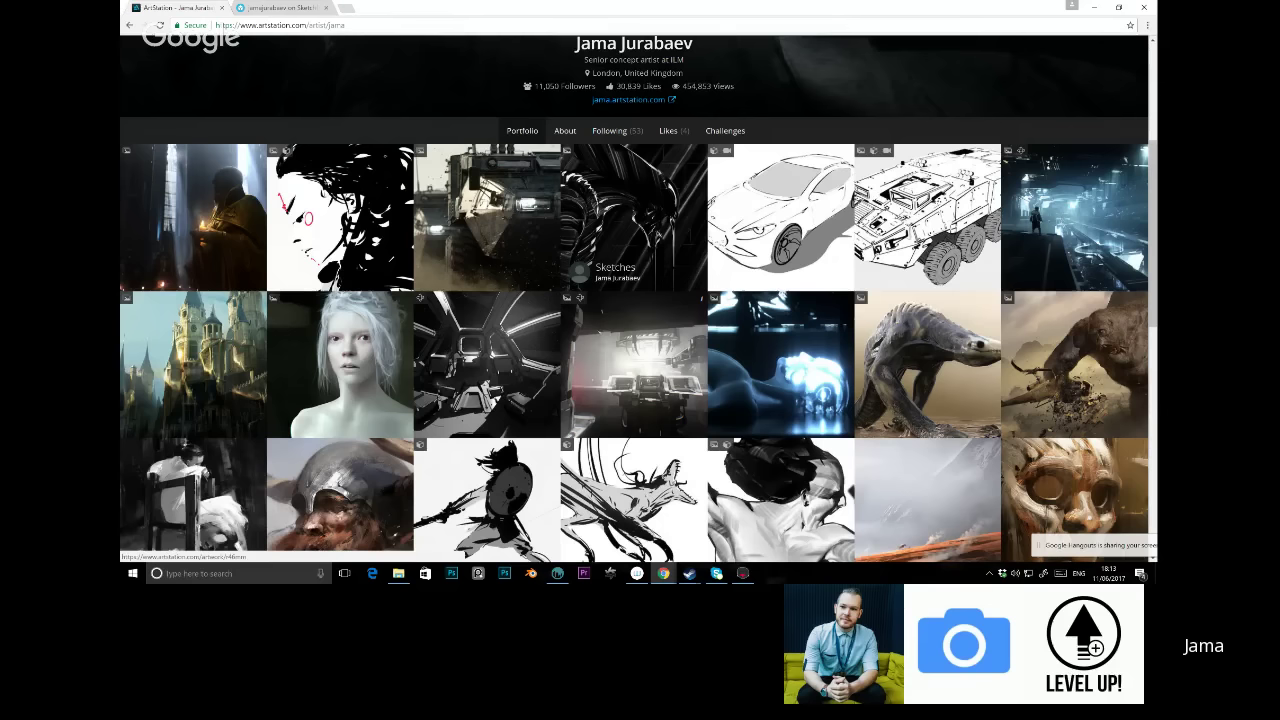
scroll(639, 349, "down", 1)
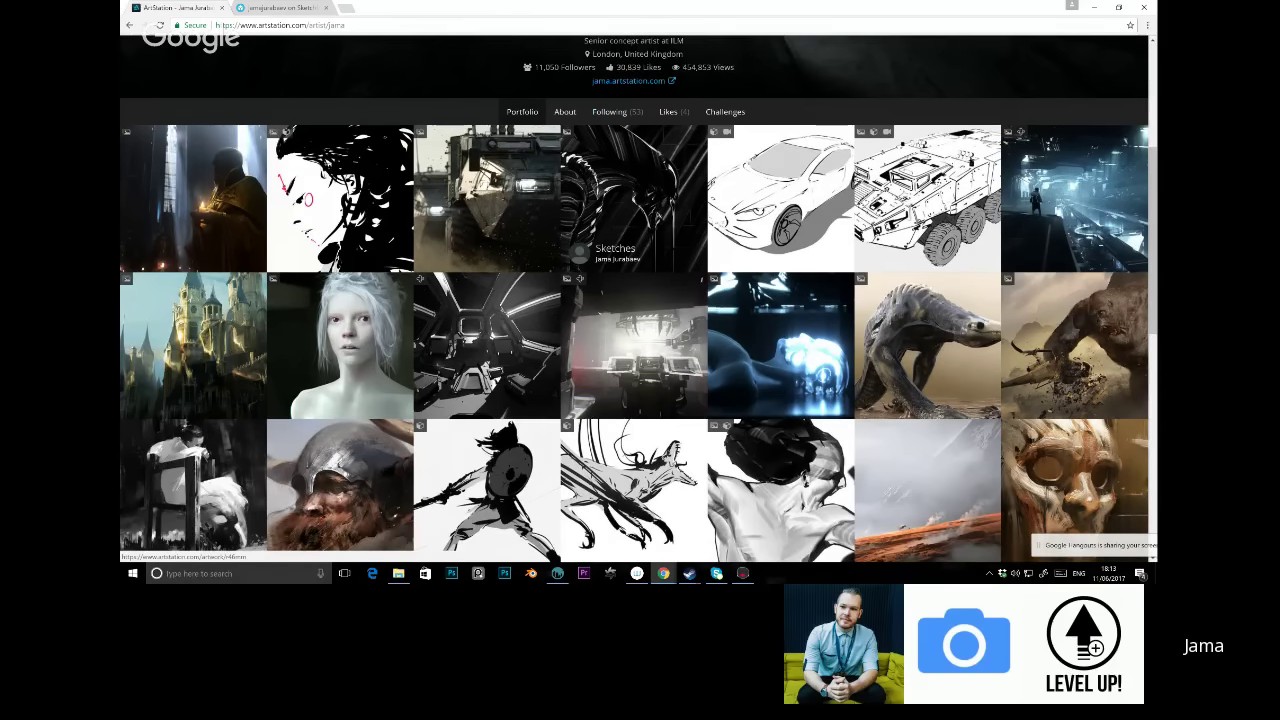
scroll(639, 349, "down", 1)
scroll(639, 349, "up", 2)
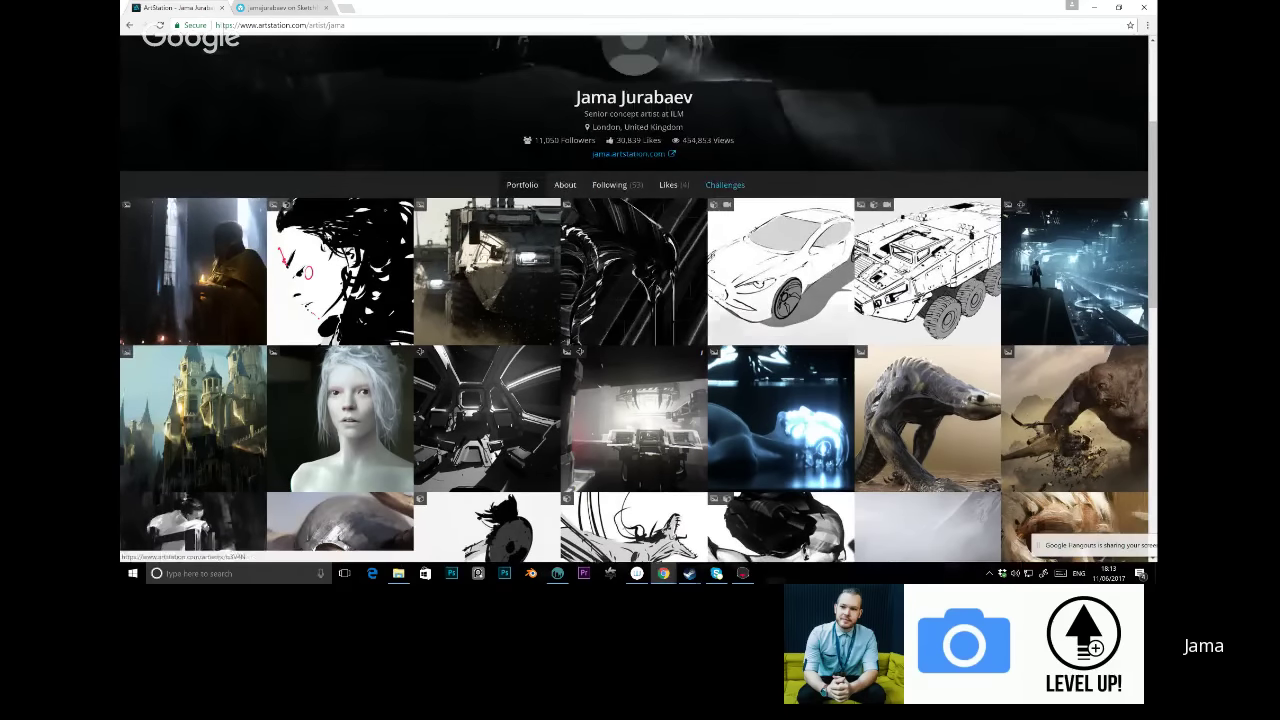
scroll(780, 300, "down", 3)
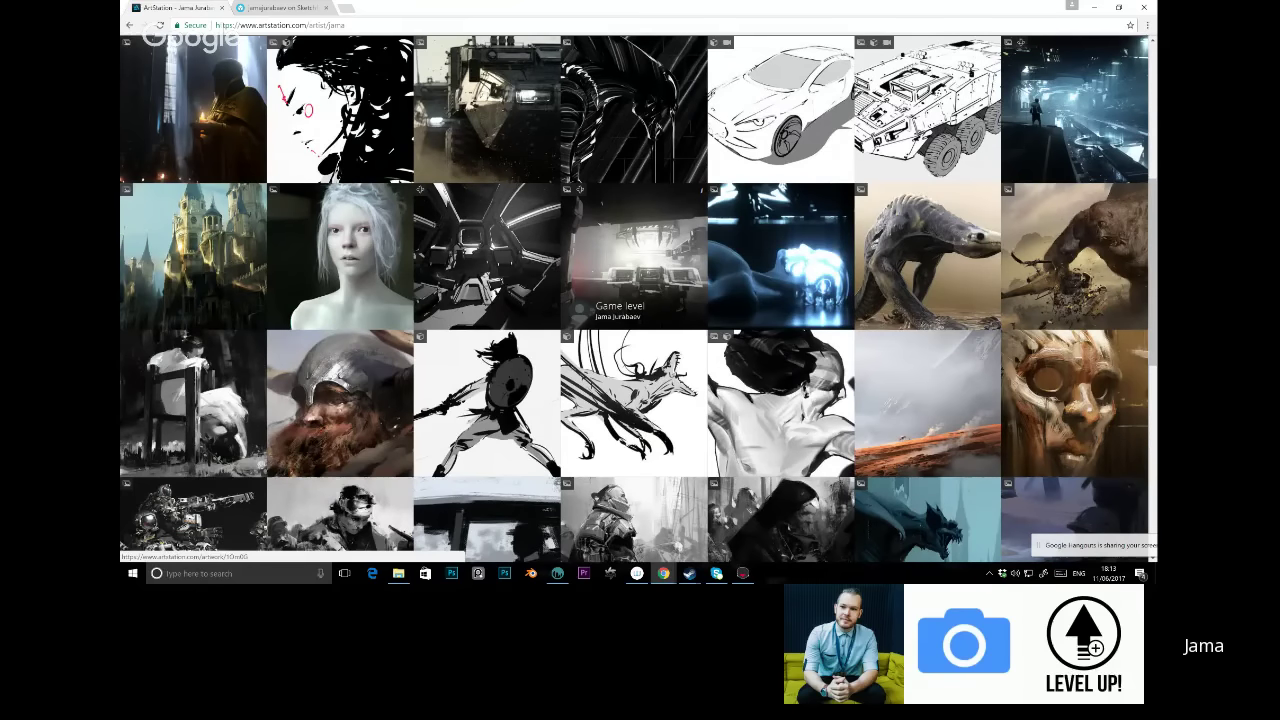
scroll(620, 315, "up", 3)
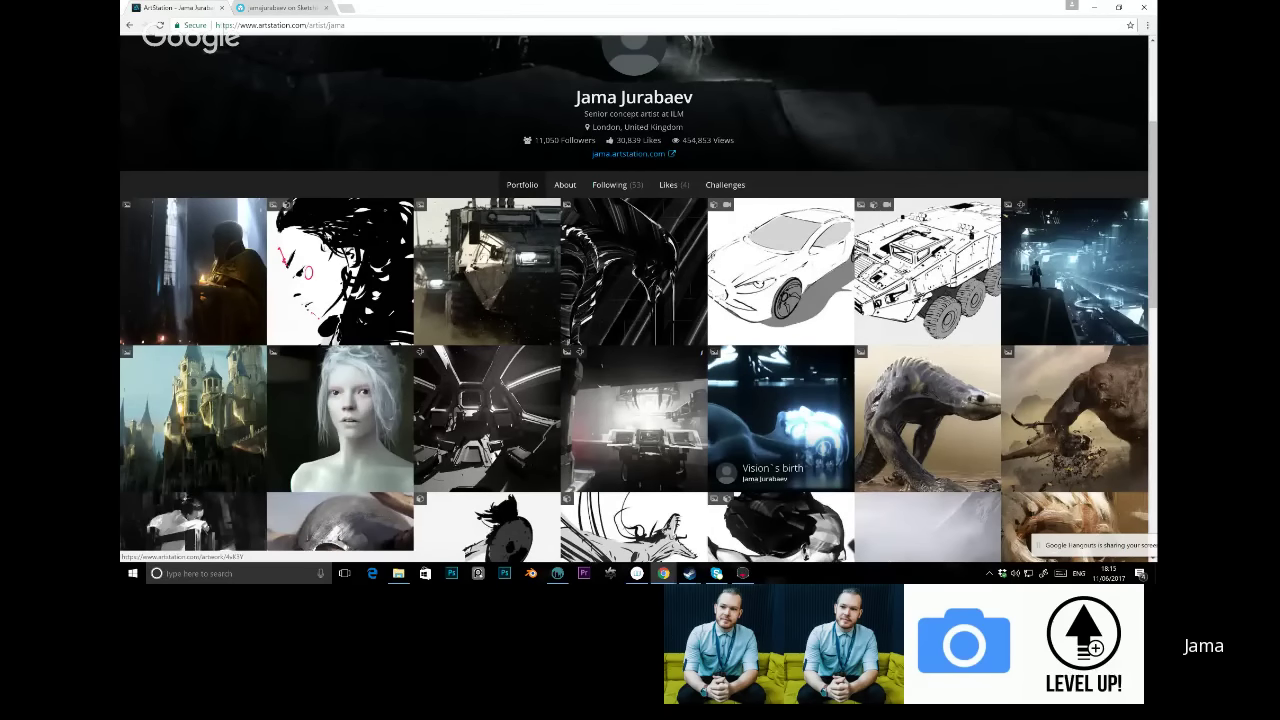
scroll(780, 270, "down", 1)
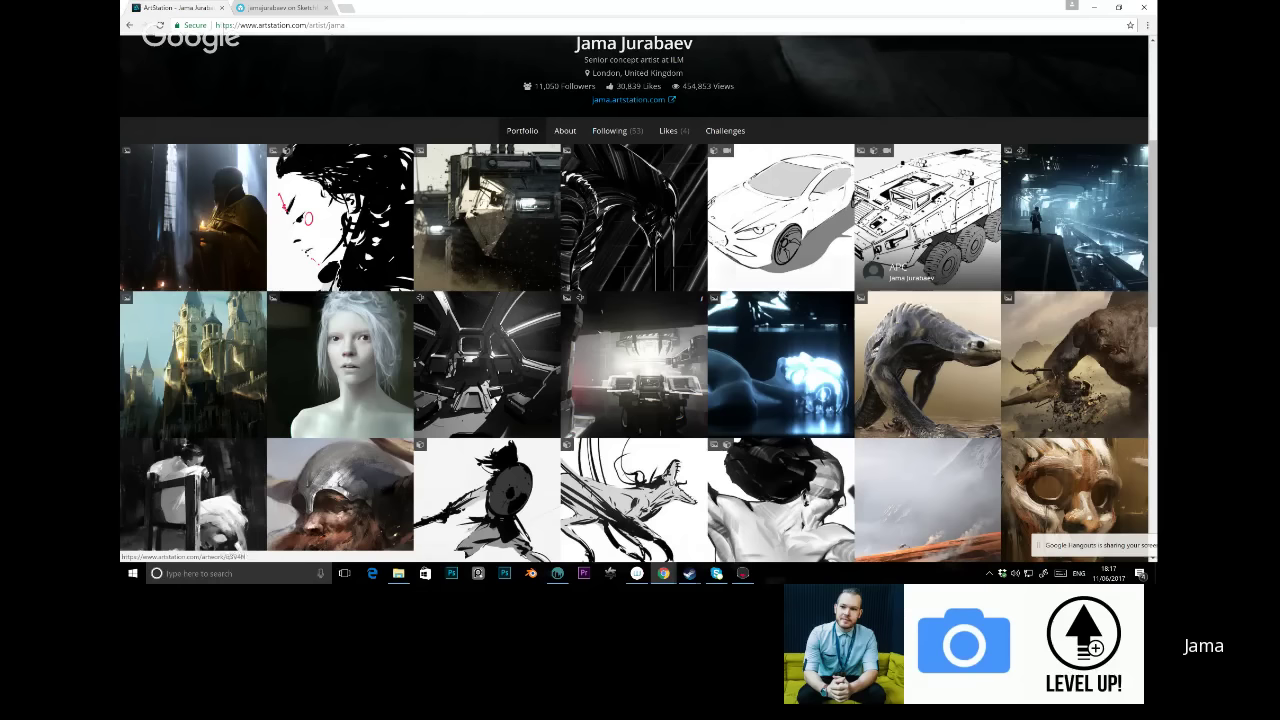
scroll(780, 200, "up", 1)
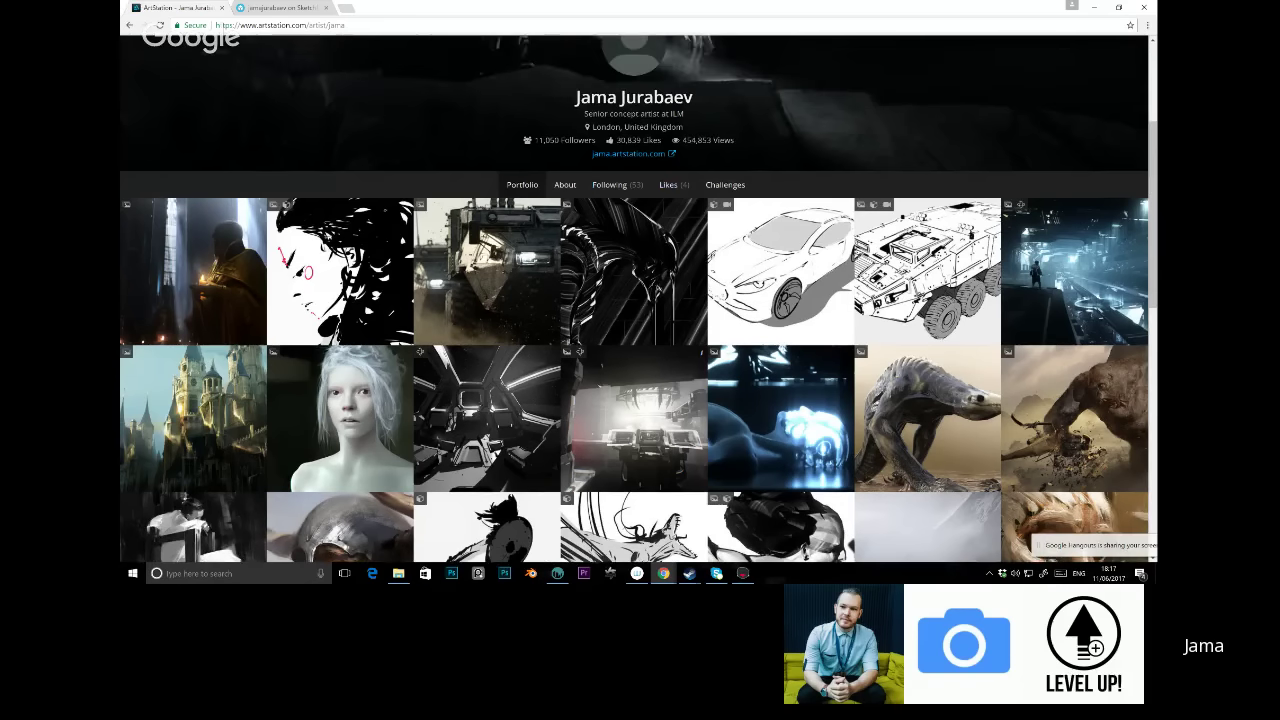
scroll(780, 200, "down", 3)
scroll(780, 300, "up", 2)
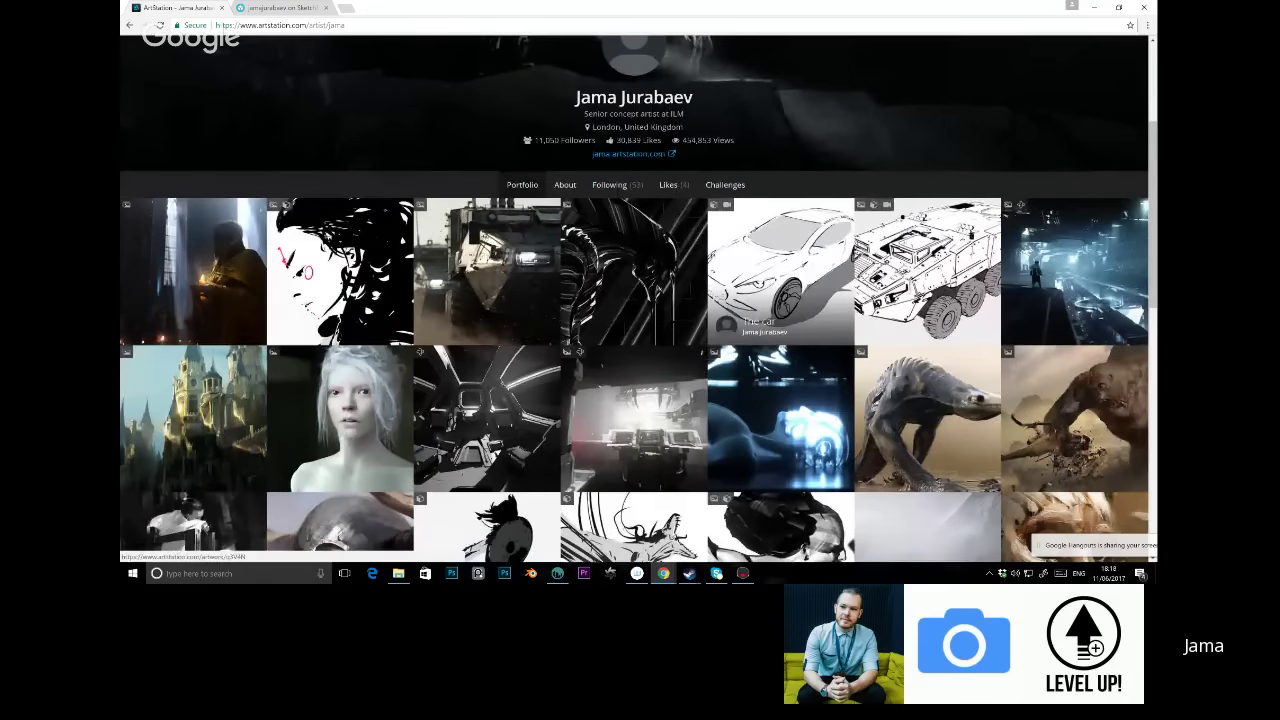
scroll(780, 260, "down", 1)
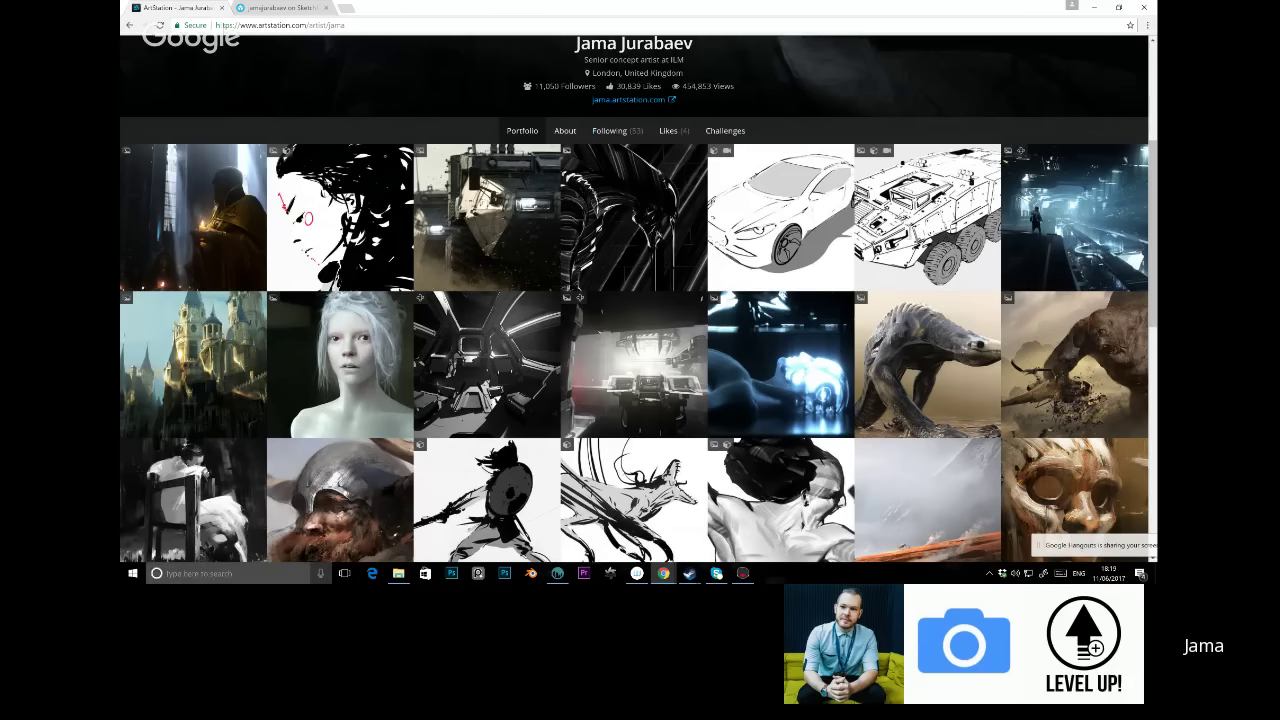
key("super+s")
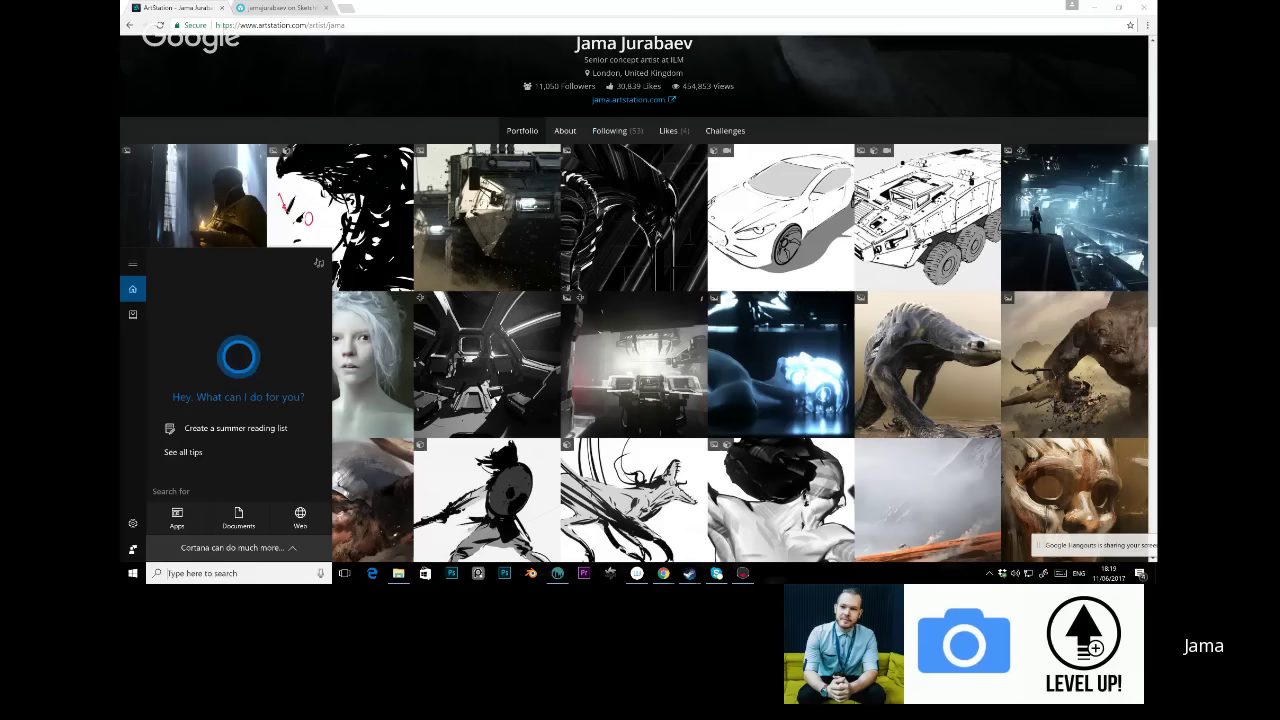
Search for 'go' and launch GoPro VR Player 2.0
type("go")
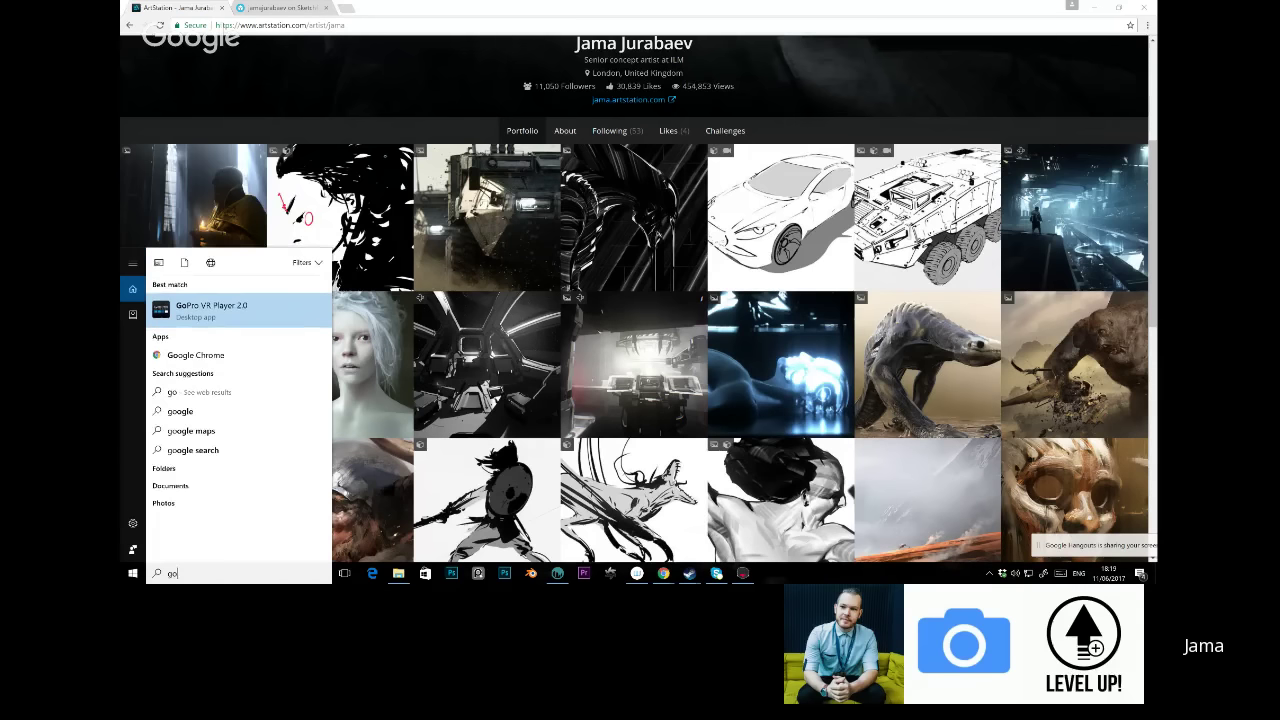
key("Escape")
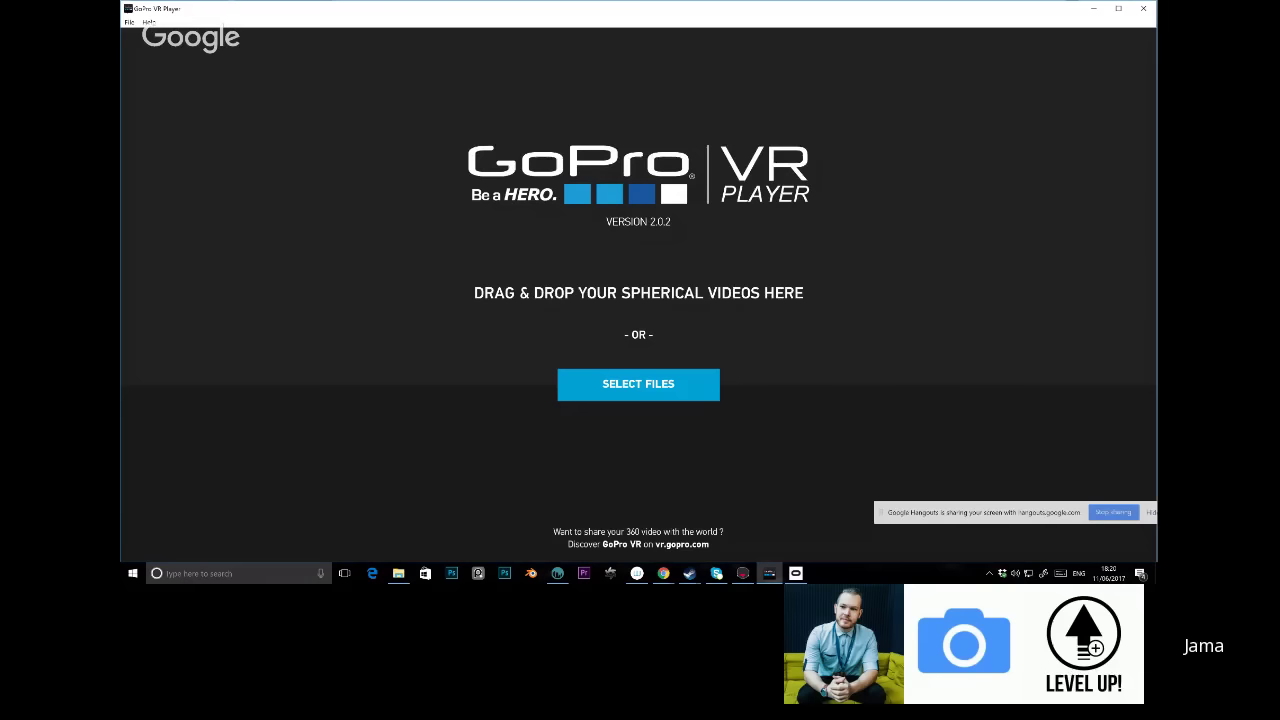
Load sci54 (1).jpg from the Level up 360 folder into GoPro VR Player
left_click(398, 573)
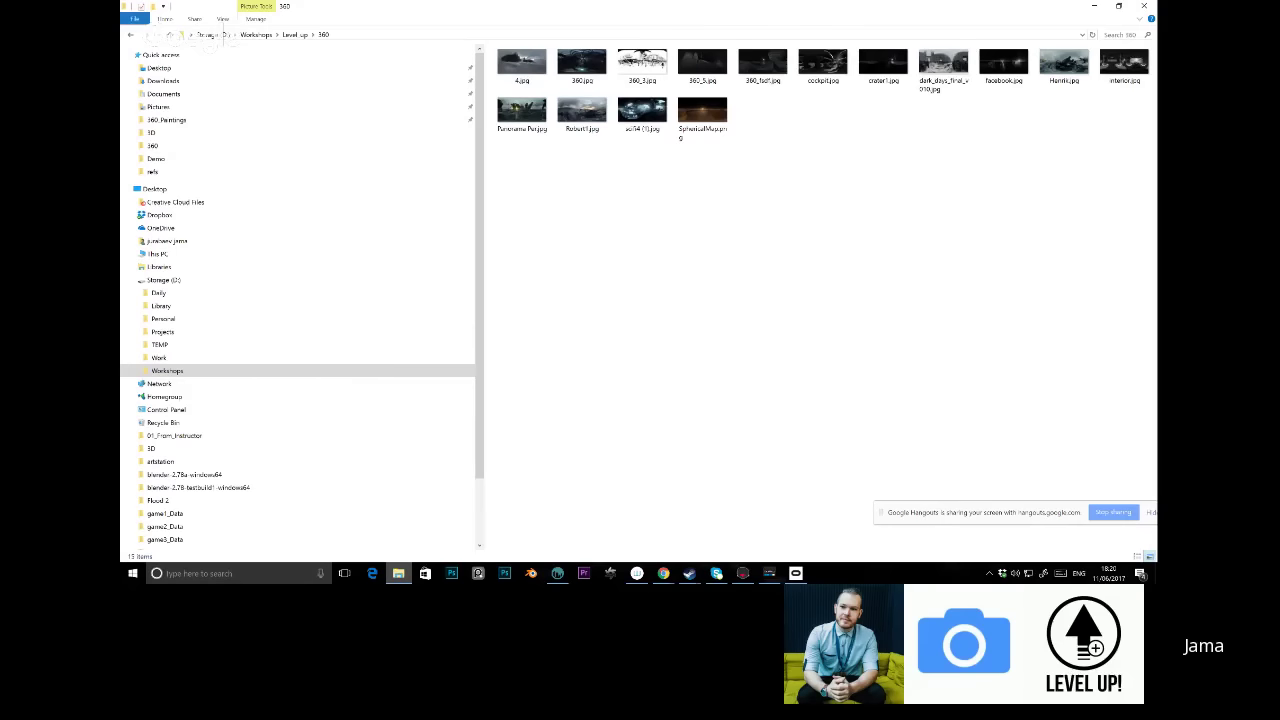
left_click_drag(642, 110, 638, 300)
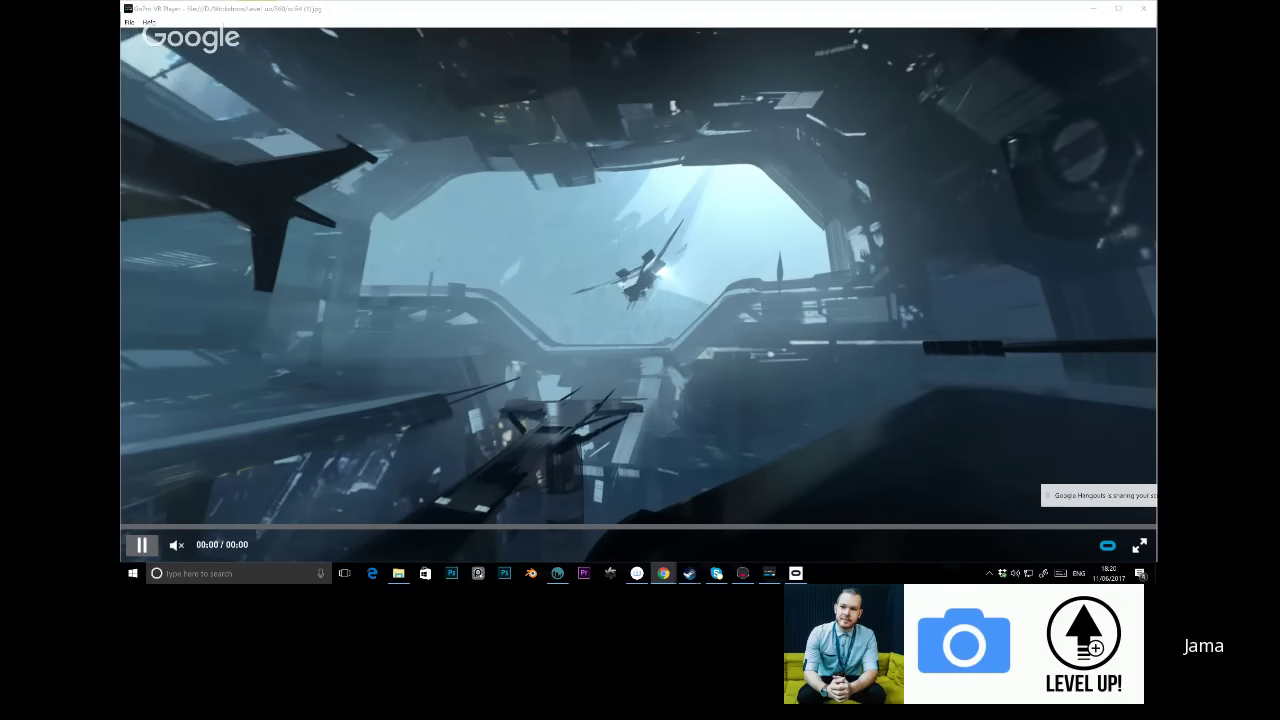
Turn the view around the hangar panorama, then return to the Level up 360 folder
left_click(769, 573)
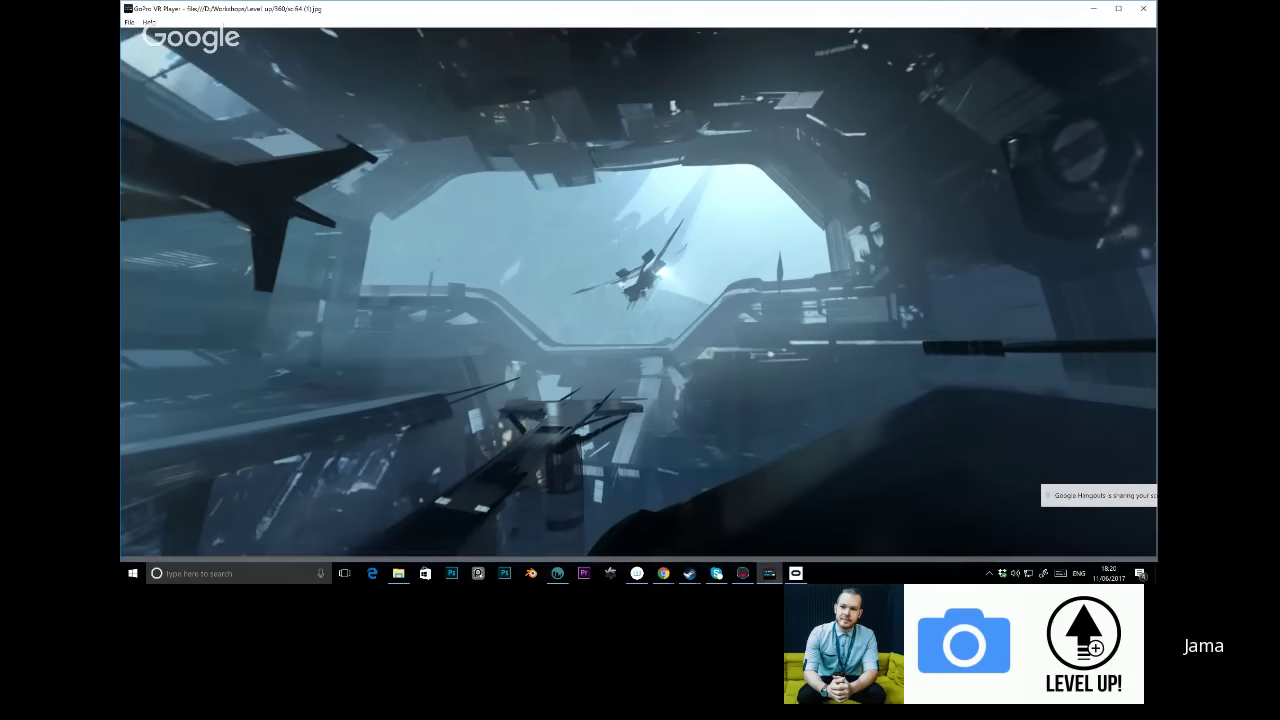
key("Right")
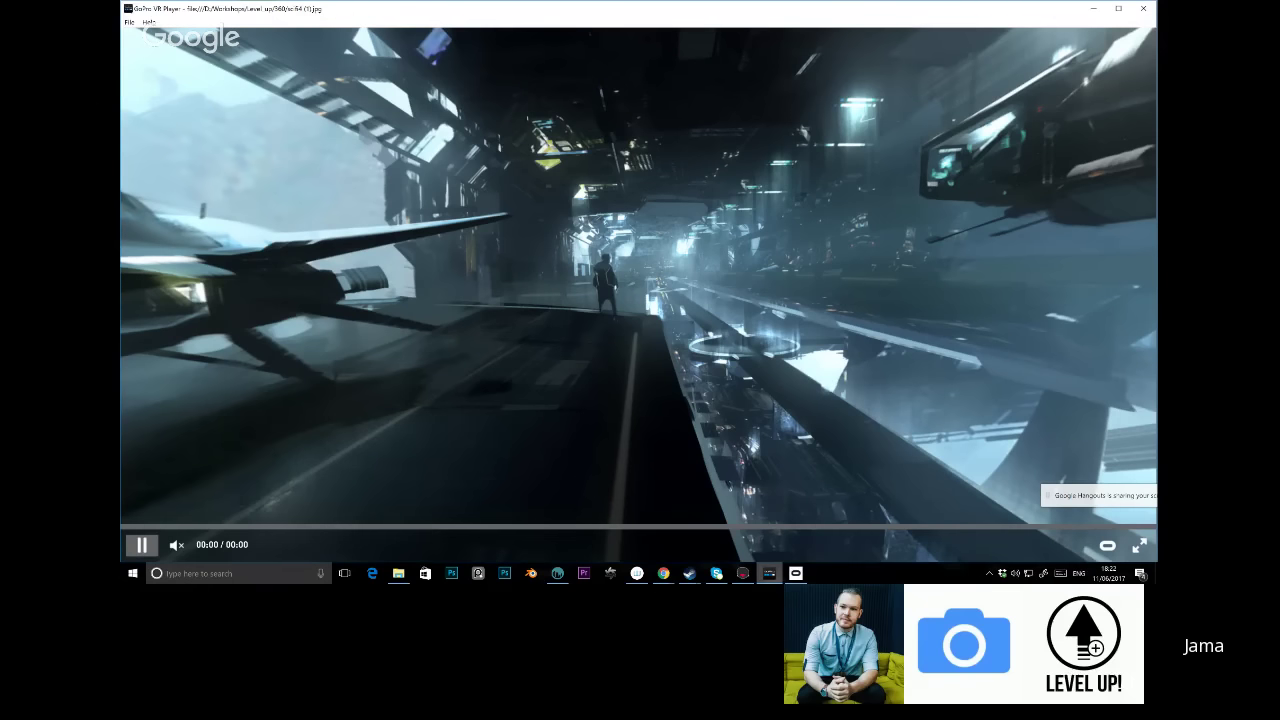
left_click(398, 573)
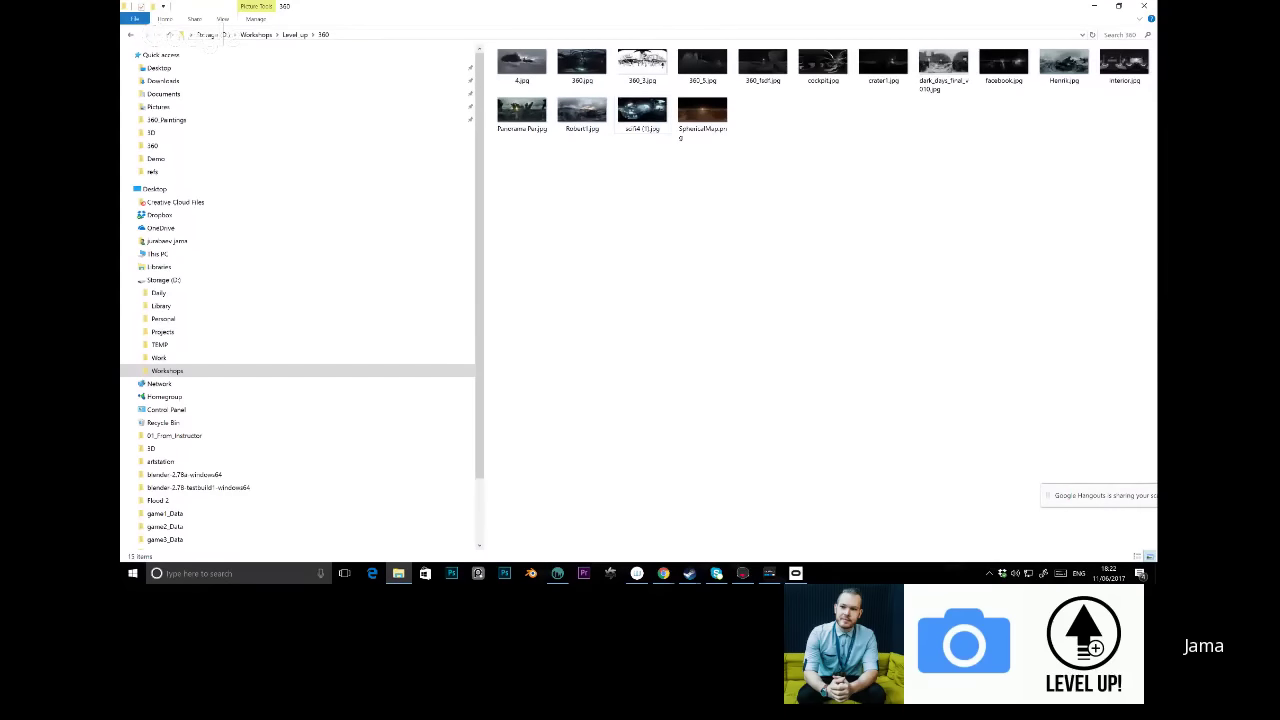
Load SphericalMap.png into GoPro VR Player, then switch back to the 360 folder
left_click_drag(702, 115, 766, 540)
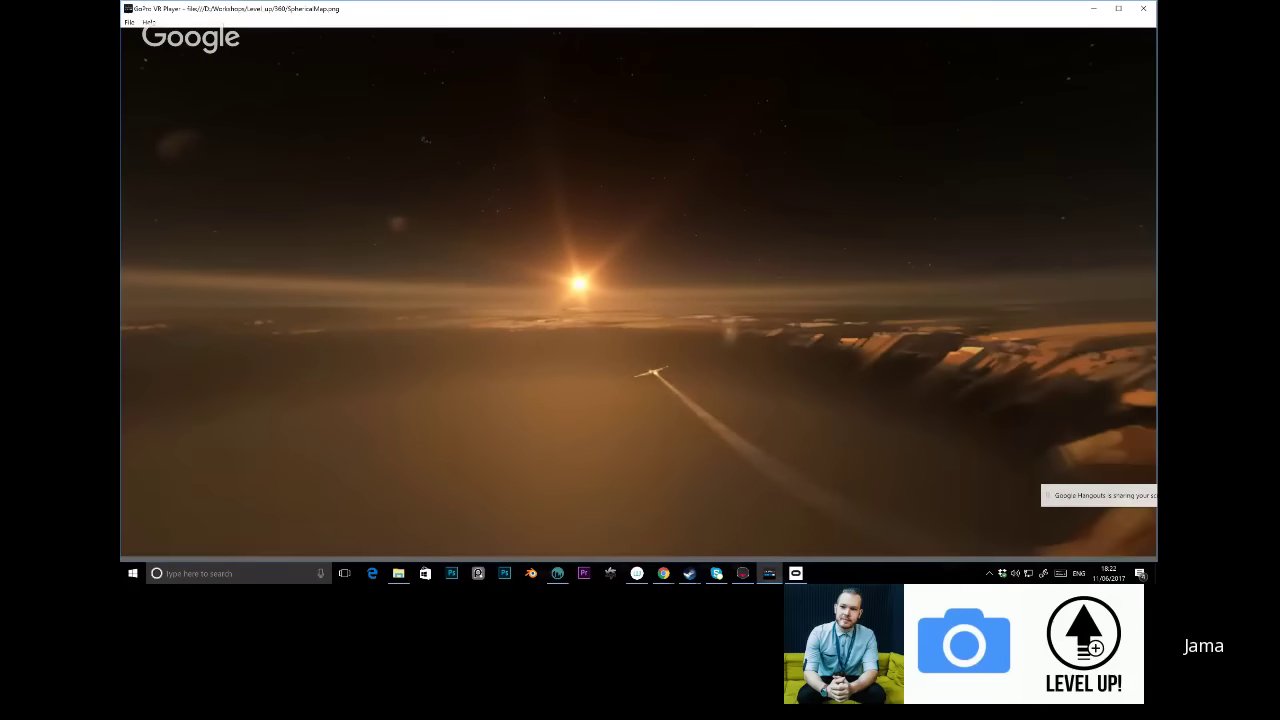
key("alt+Tab")
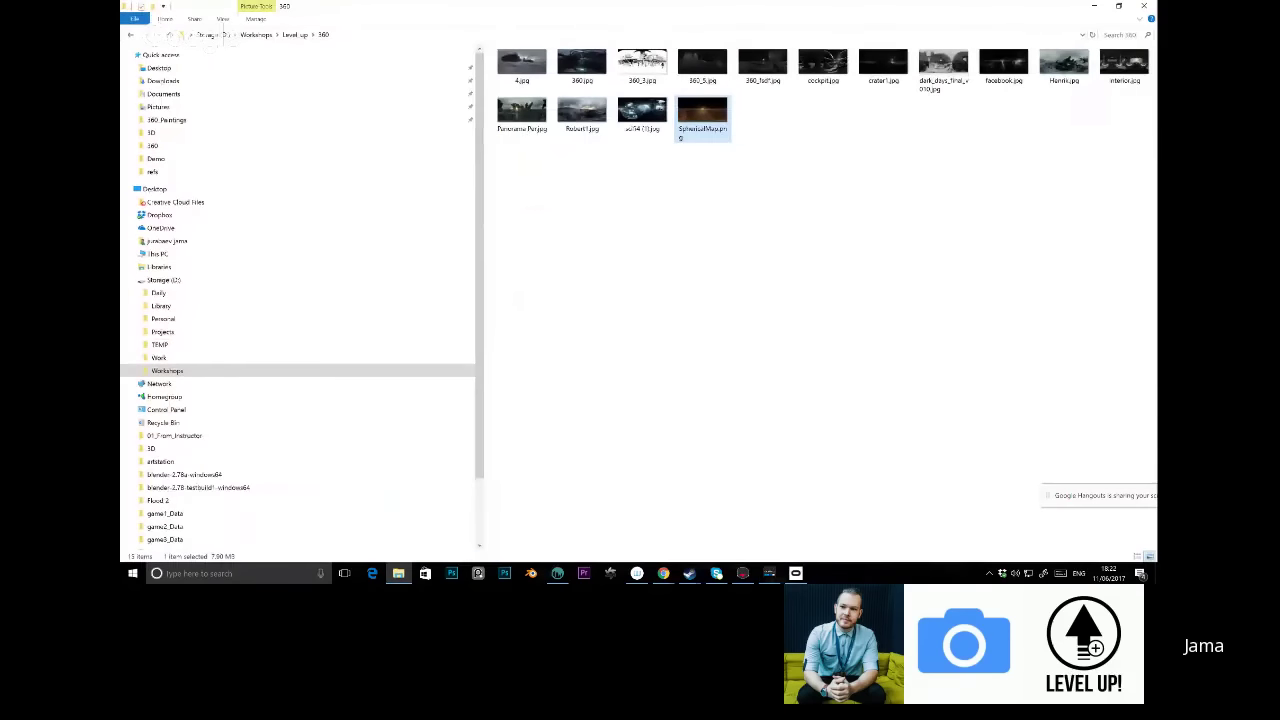
Load 360_5.jpg into GoPro VR Player, then switch back to the 360 folder
left_click_drag(702, 62, 766, 540)
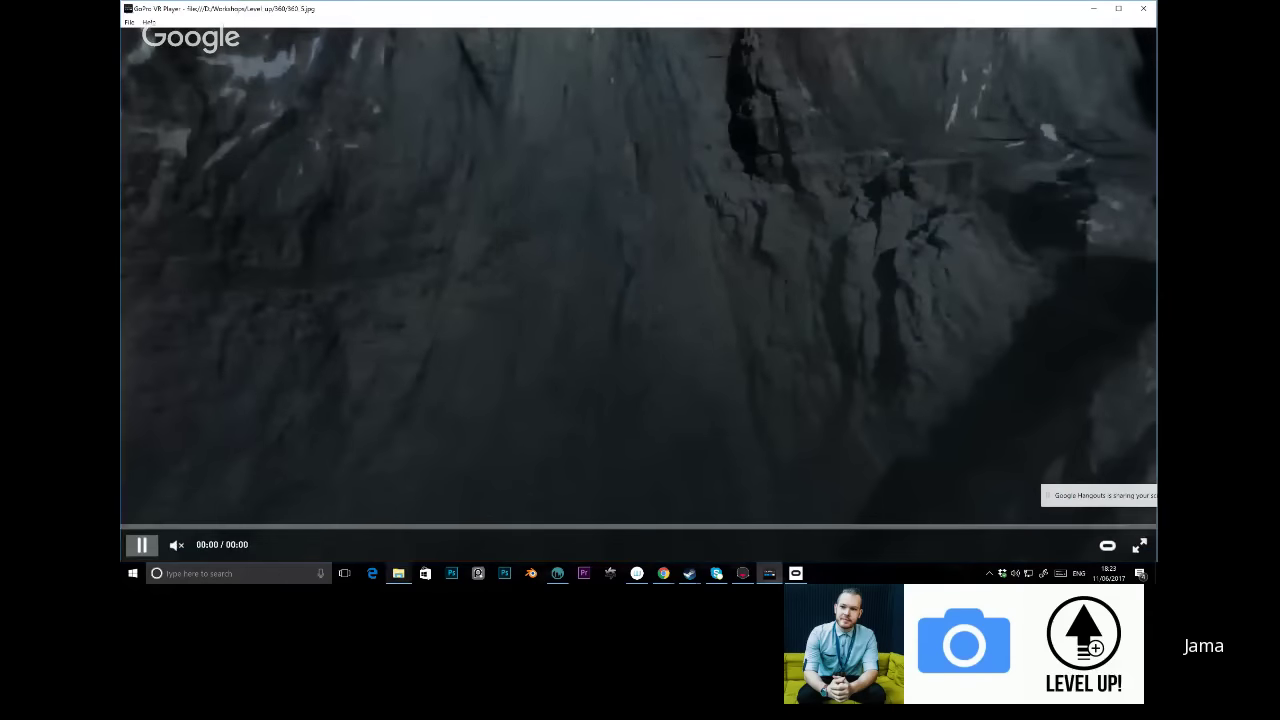
key("alt+Tab")
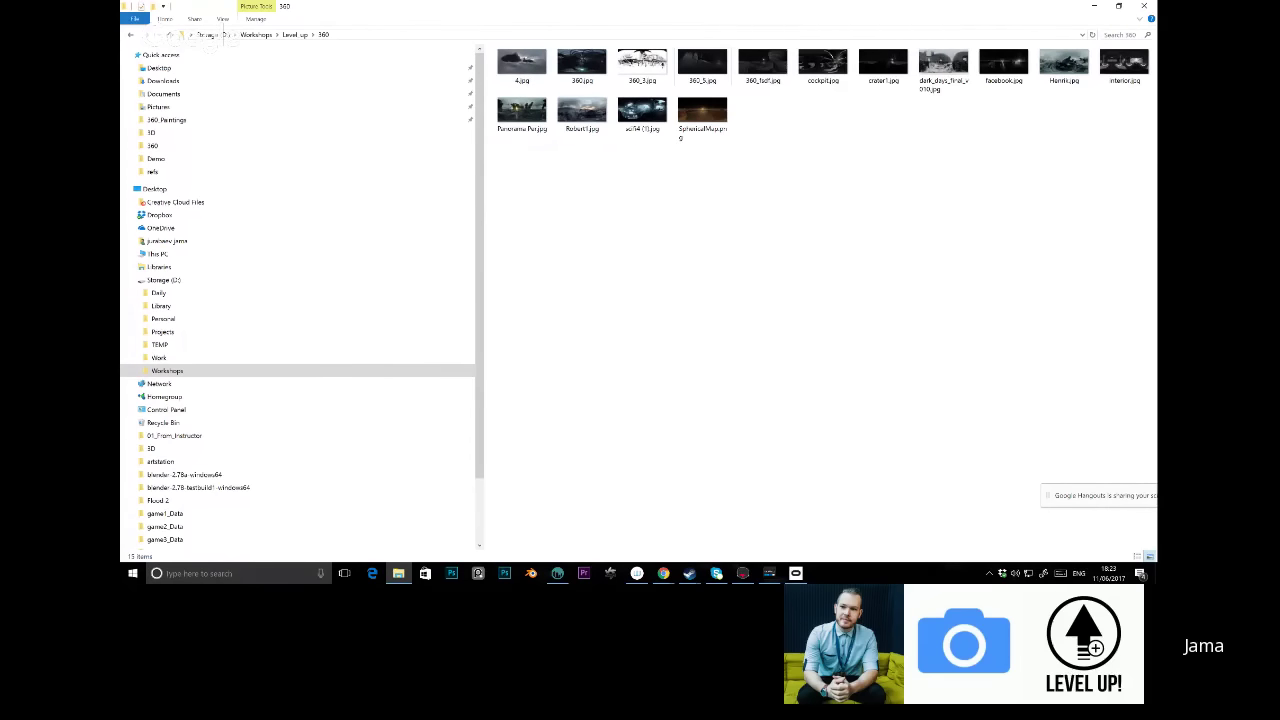
View the starlit night panorama in GoPro VR Player, then return to the 360 folder
left_click(769, 573)
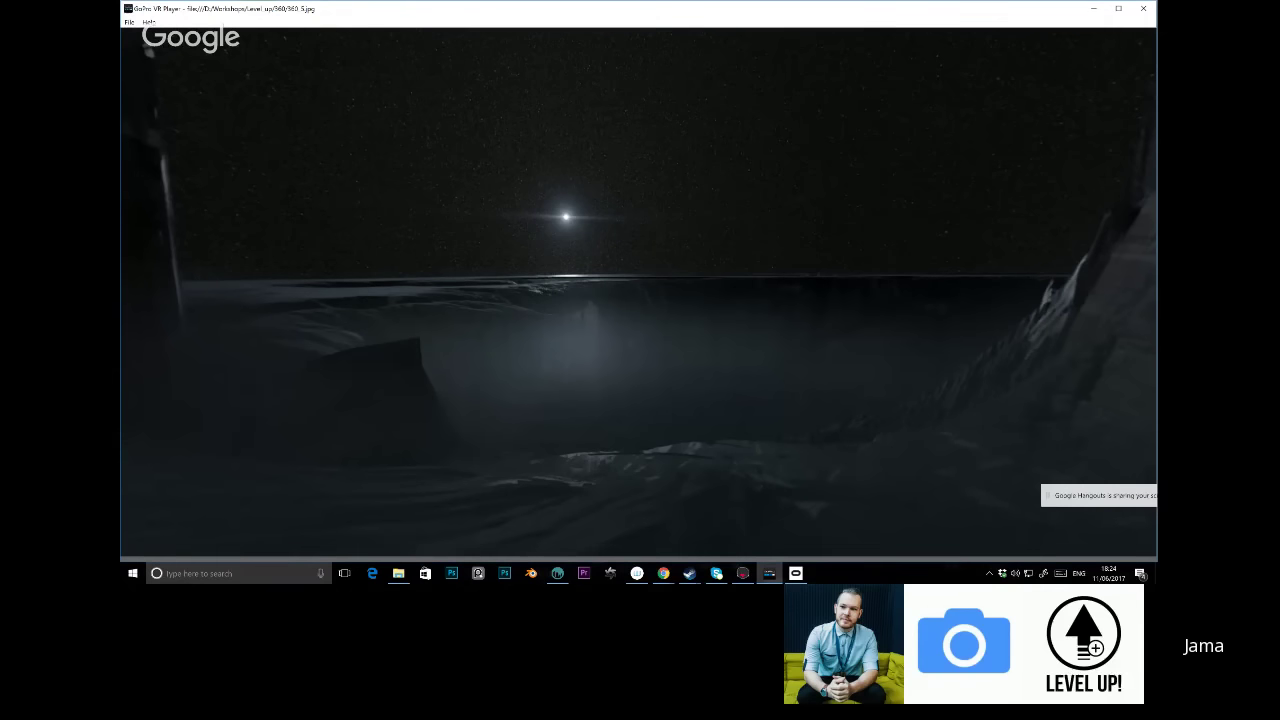
left_click(398, 573)
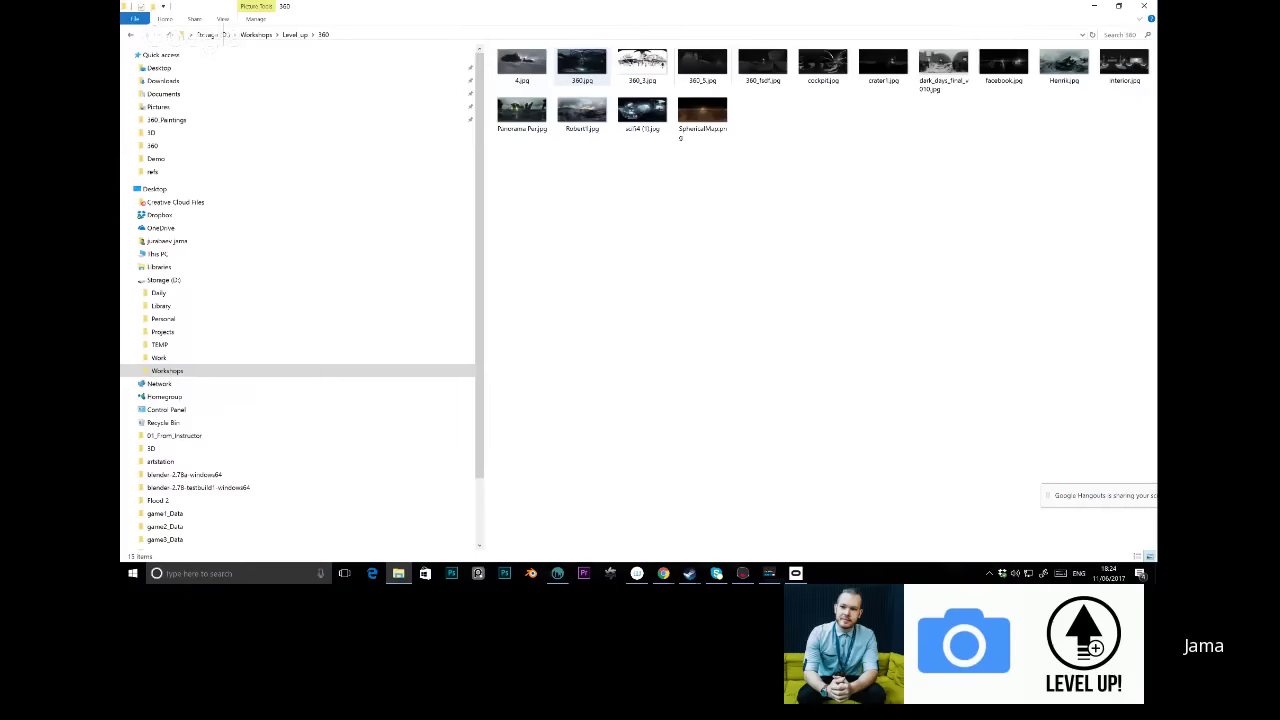
Open 4.jpg, the submarine panorama, in GoPro VR Player, then return to the 360 folder
left_click_drag(521, 62, 730, 422)
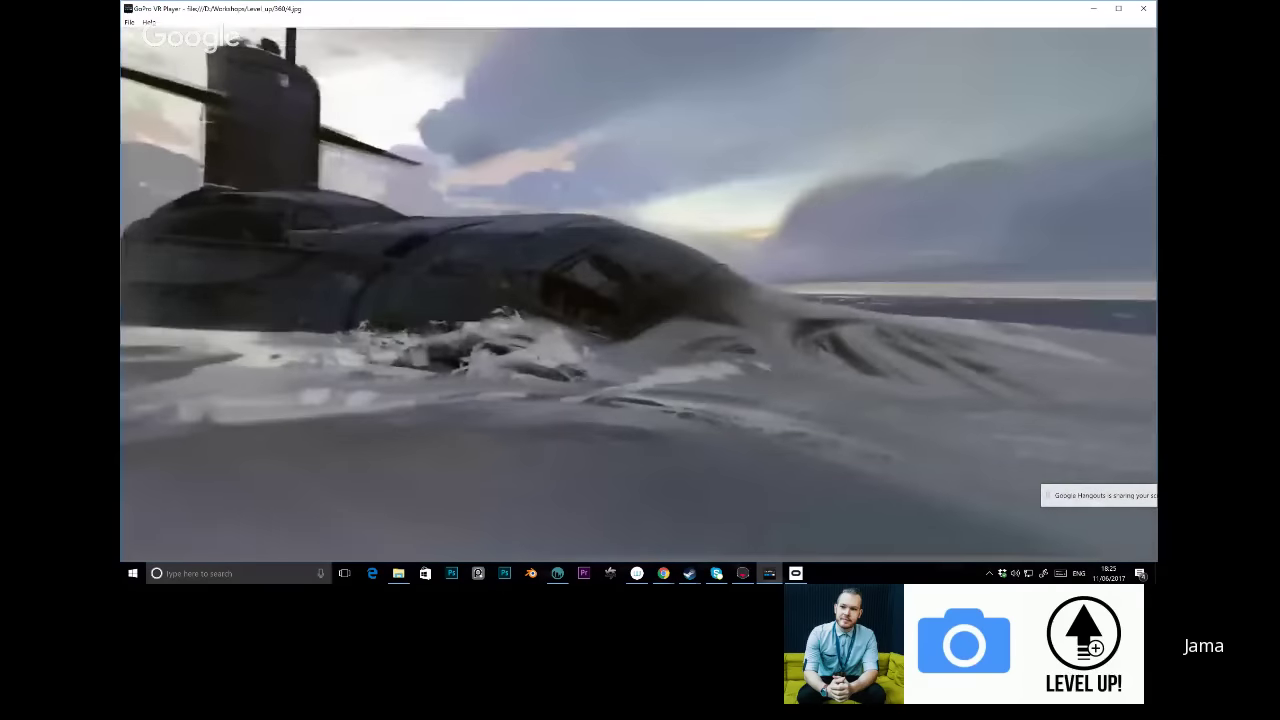
left_click(398, 573)
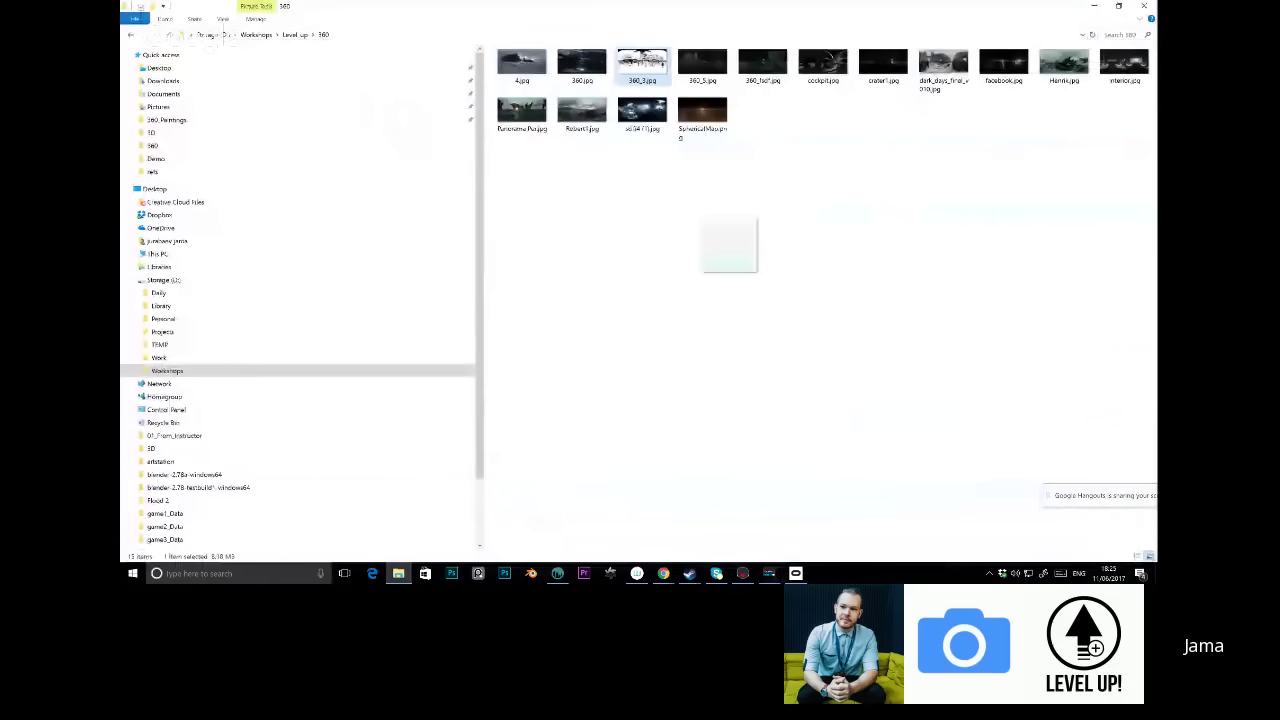
Open 360_3.jpg in GoPro VR Player and rotate the street market view to the right
left_click_drag(730, 244, 752, 465)
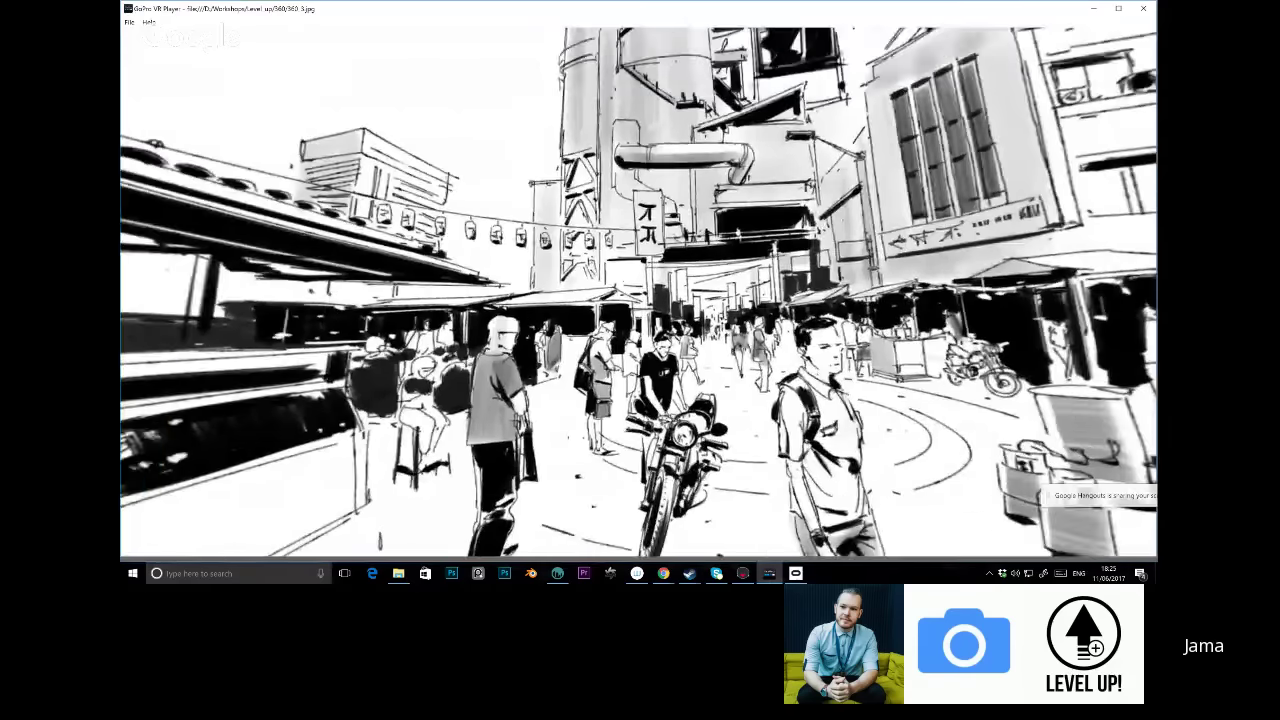
left_click_drag(883, 527, 140, 555)
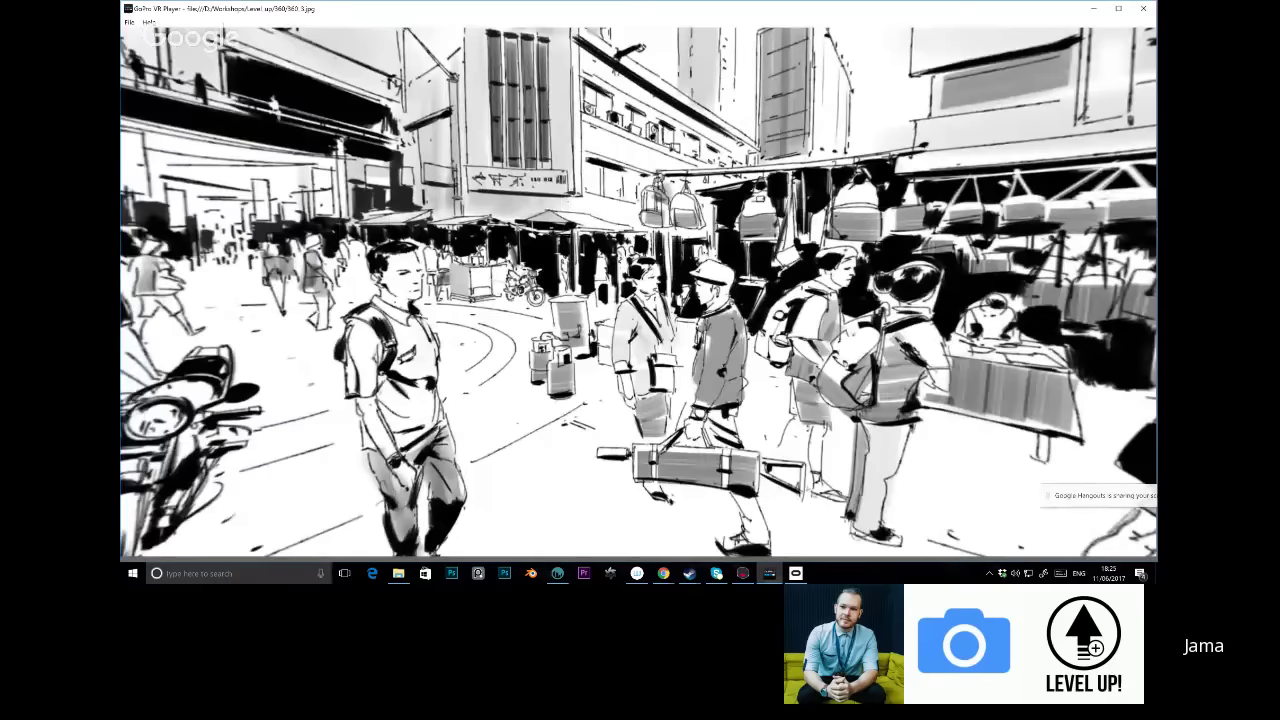
Open dark_days_final_v010.jpg in GoPro VR Player, then return to the 360 folder
key("alt+Tab")
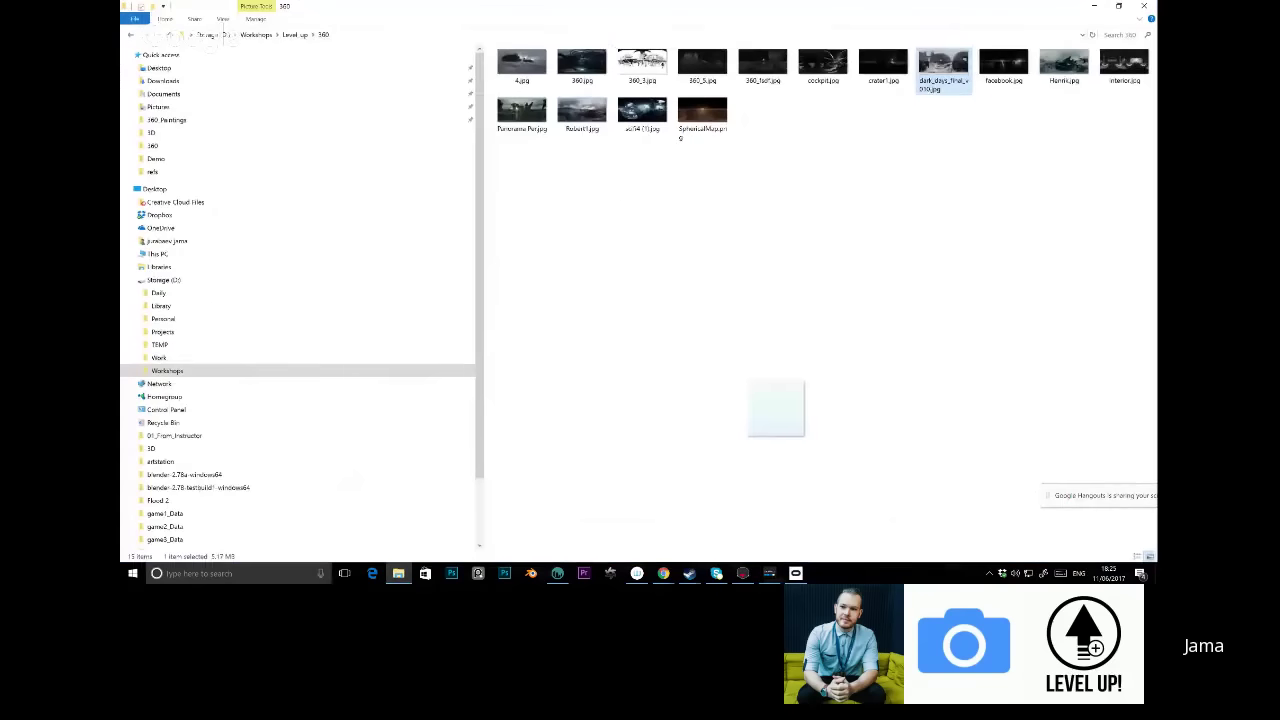
left_click_drag(771, 532, 640, 300)
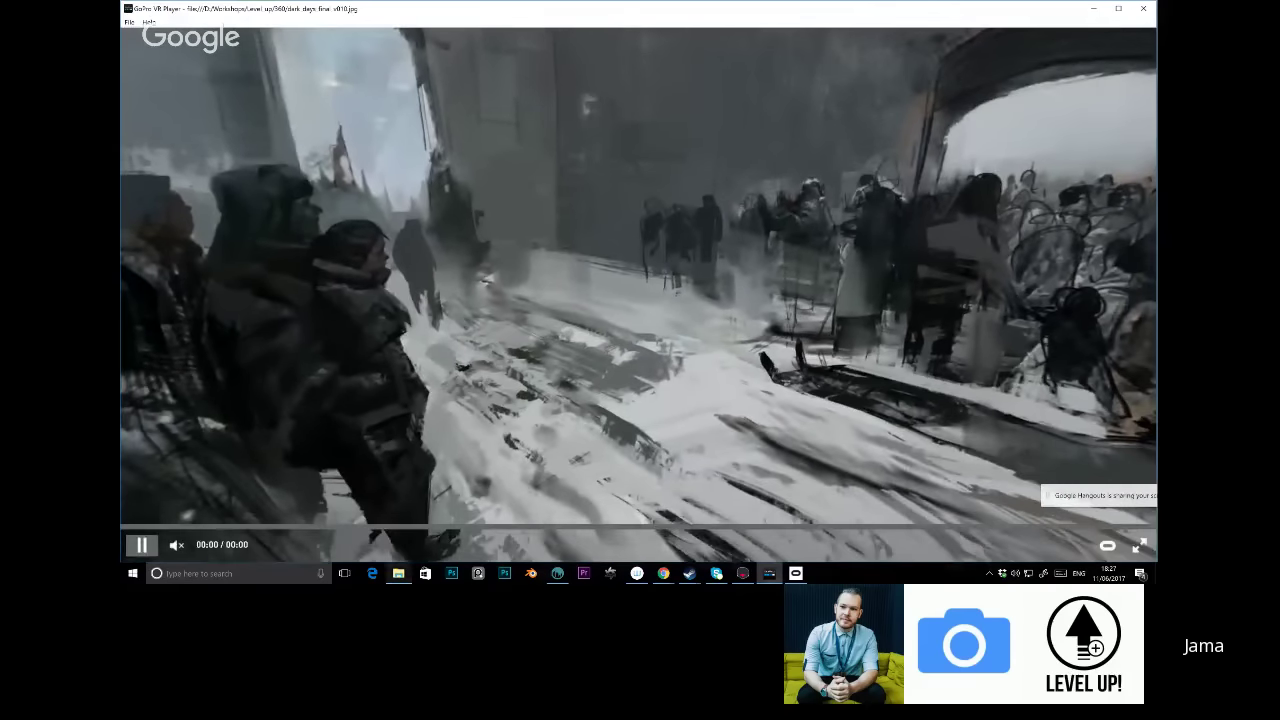
left_click(398, 573)
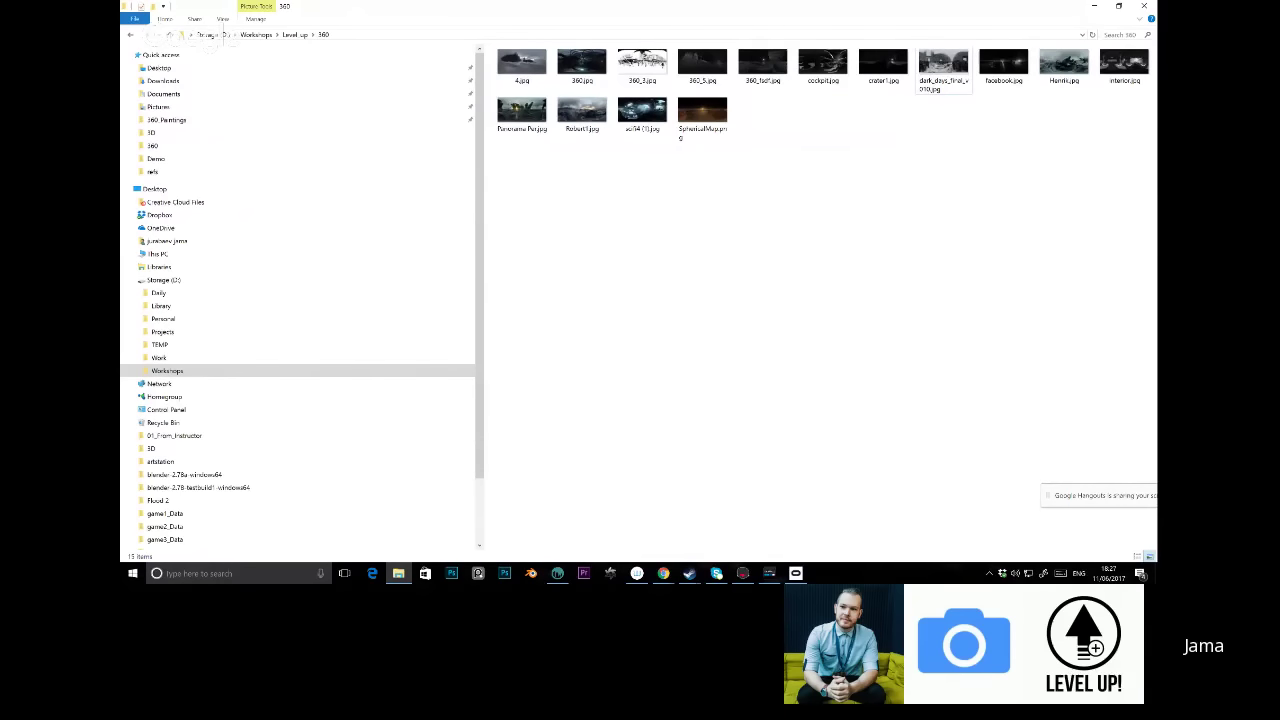
View 360.jpg in GoPro VR Player, then try opening interior.jpg in Marmoset Toolbag's game_level scene
left_click_drag(581, 62, 760, 420)
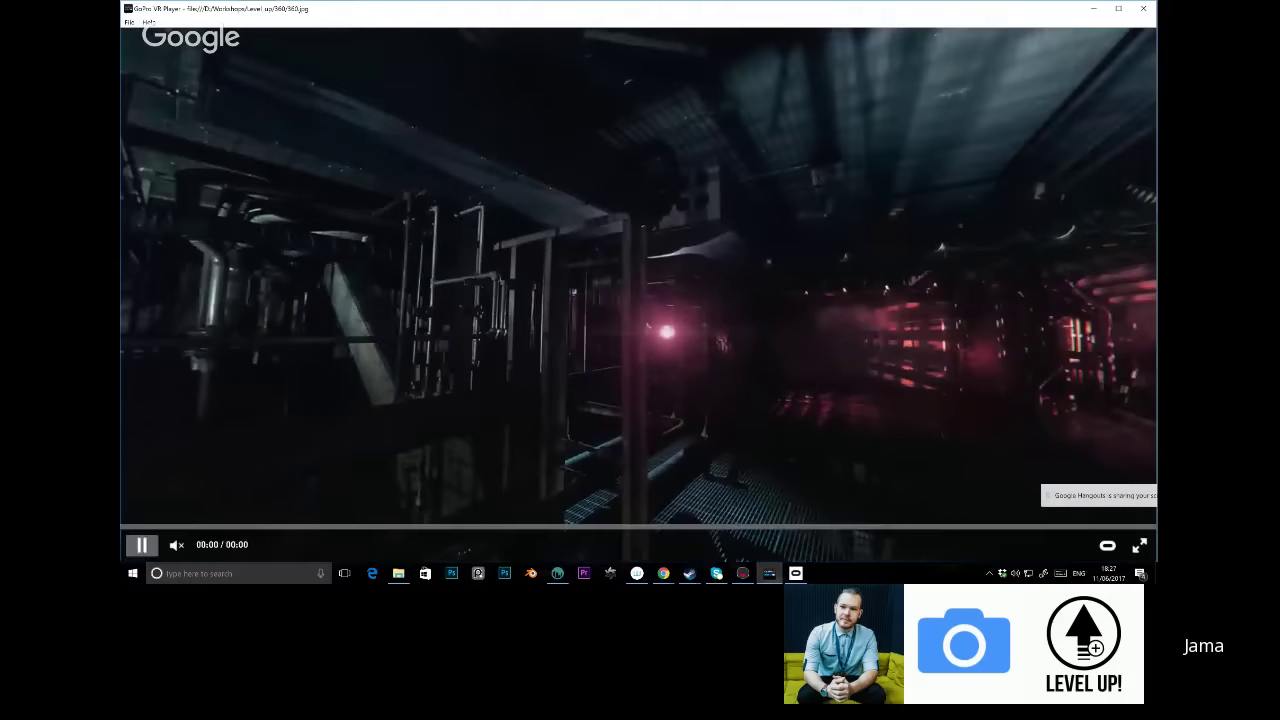
left_click(398, 573)
left_click_drag(1124, 63, 742, 573)
left_click(743, 296)
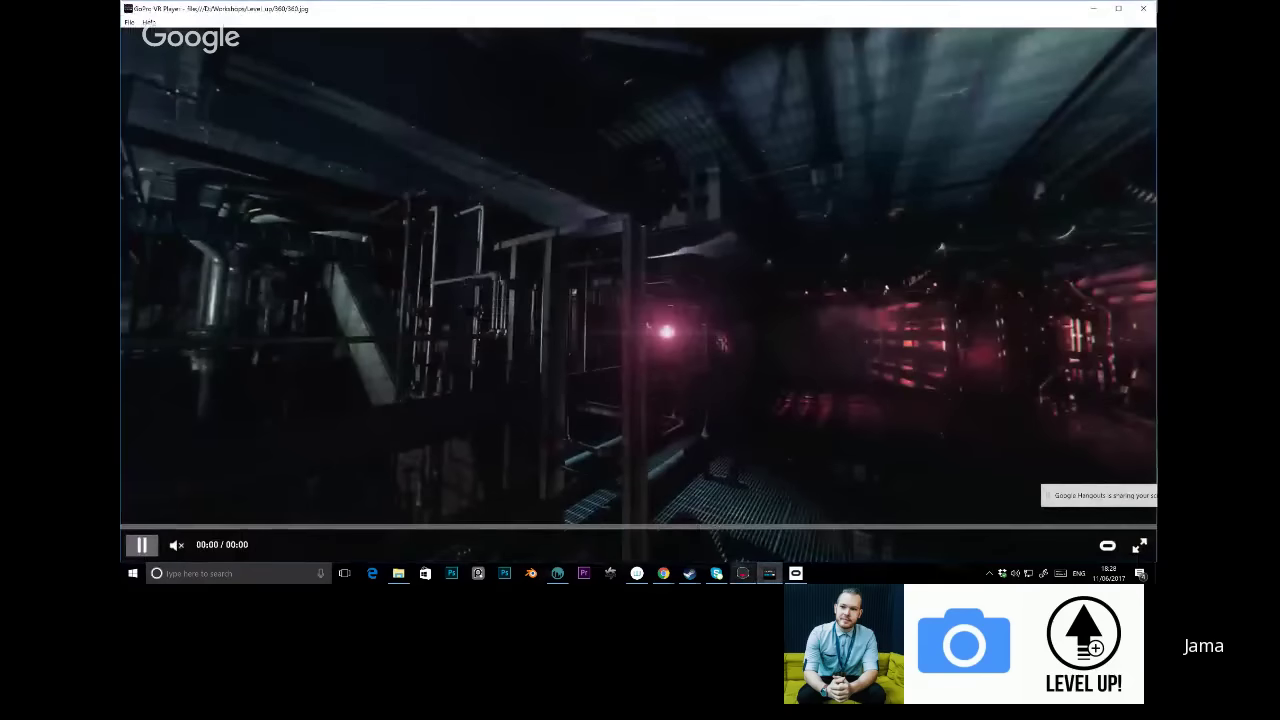
key("alt+Tab")
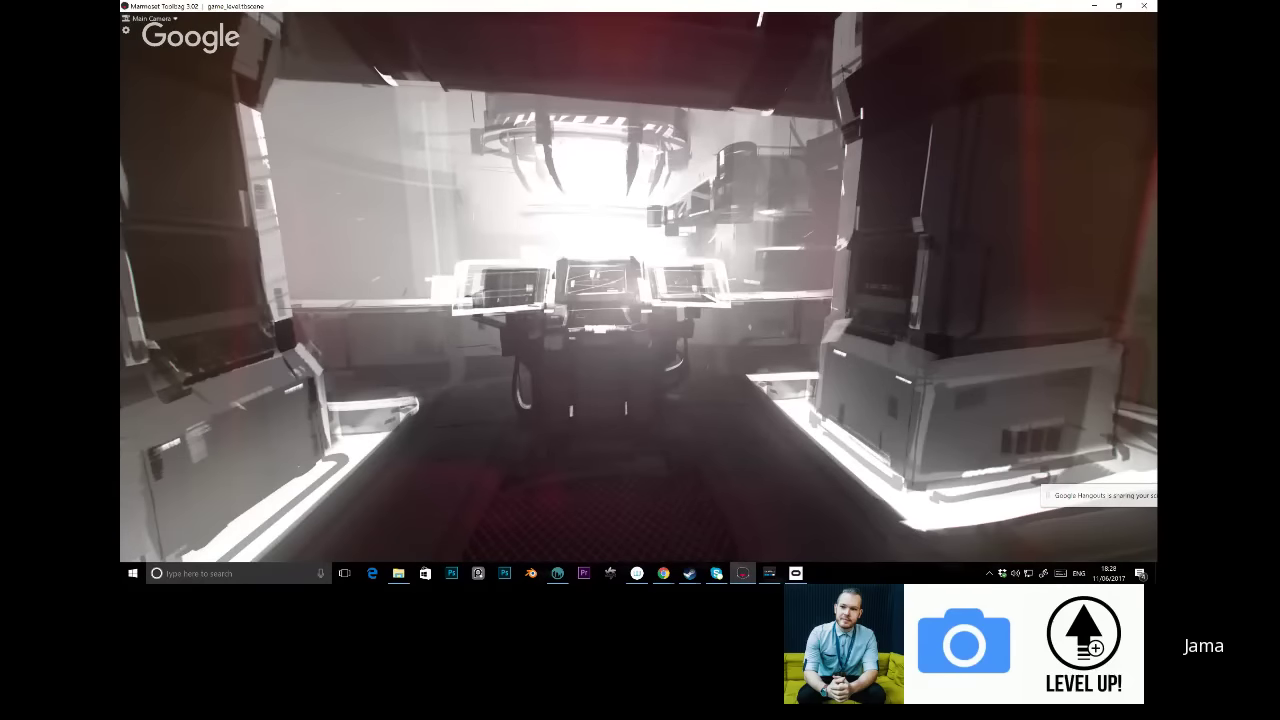
Open interior.jpg in GoPro VR Player and look around the reactor-room panorama, then return to Marmoset
key("alt+Tab")
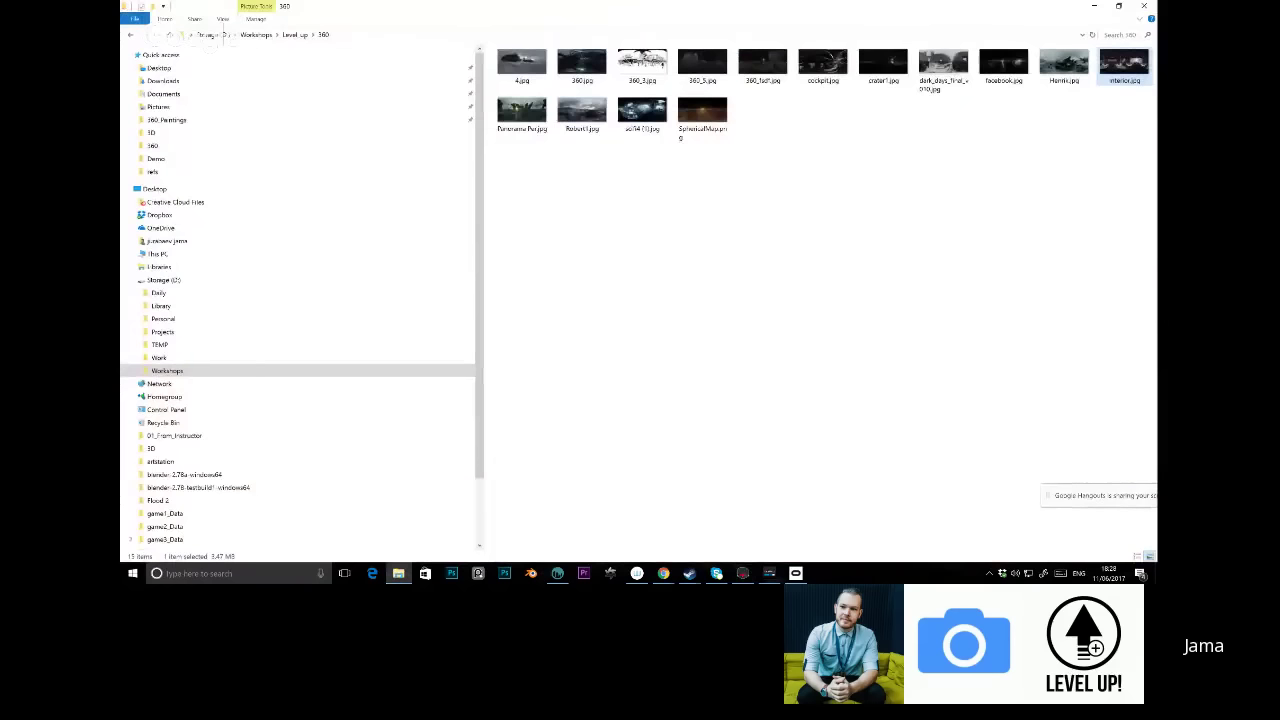
left_click_drag(1124, 64, 760, 88)
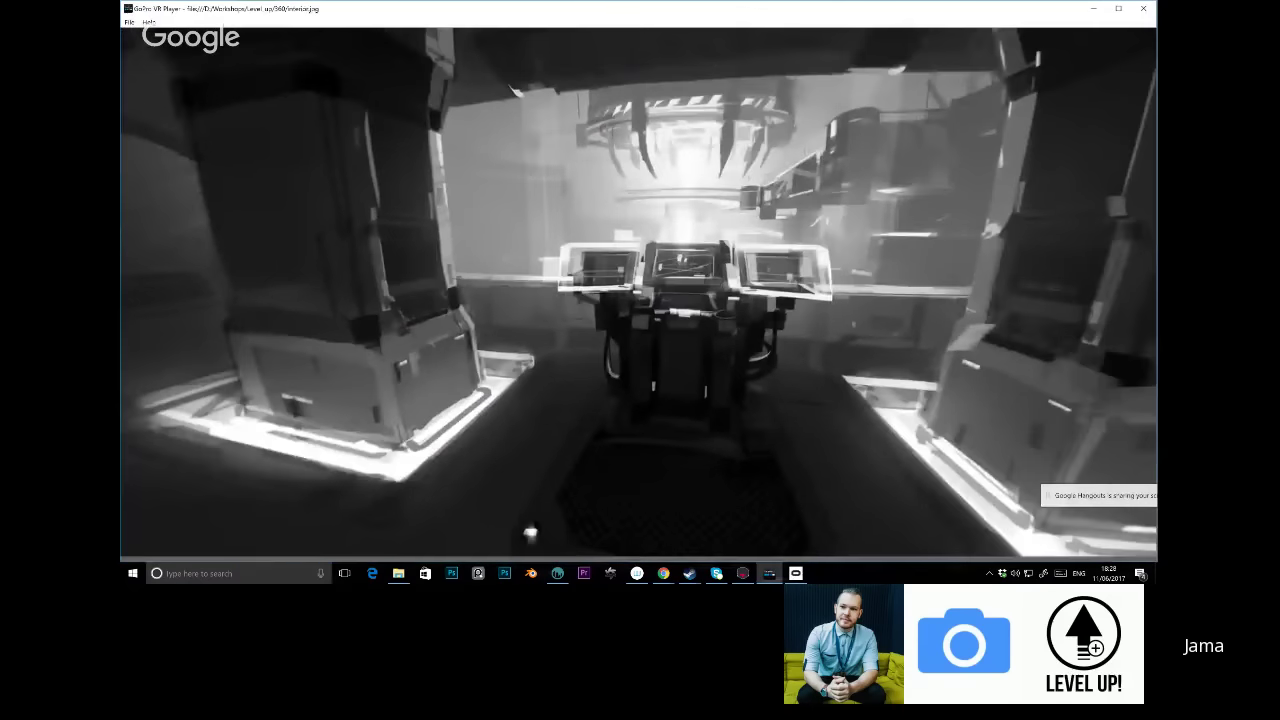
left_click_drag(530, 533, 655, 556)
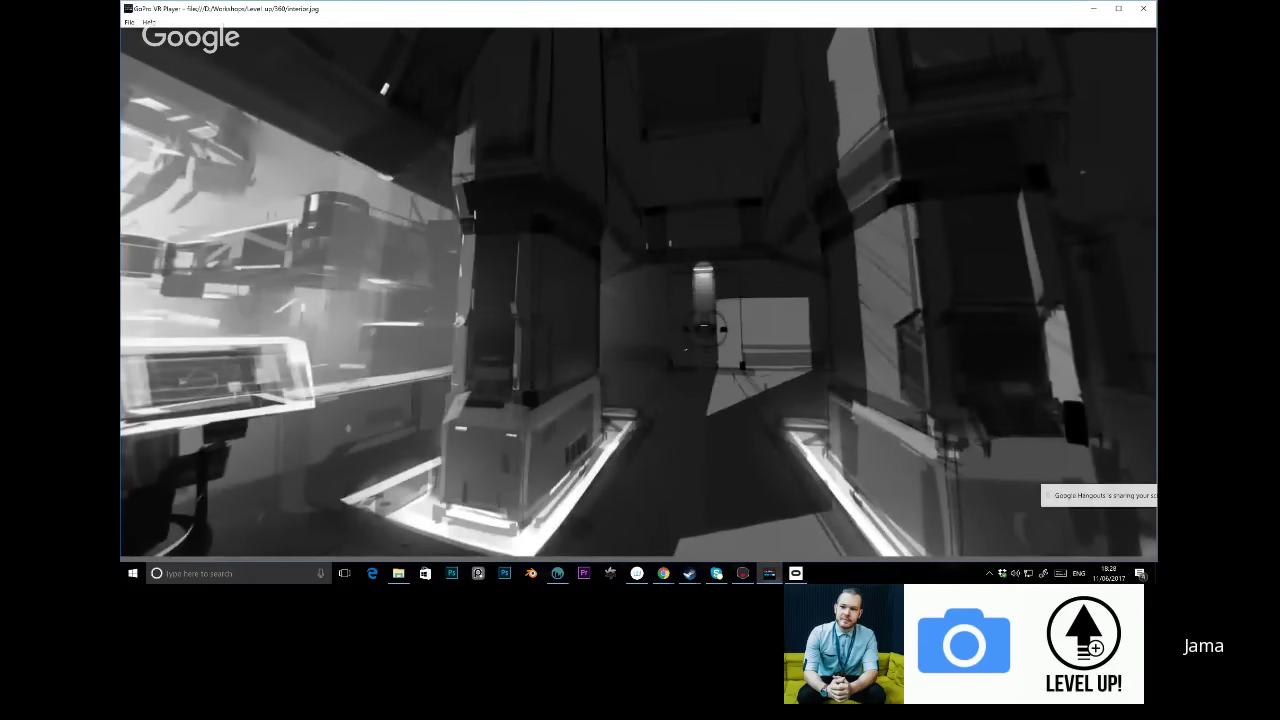
left_click_drag(655, 556, 1045, 535)
left_click_drag(400, 550, 670, 549)
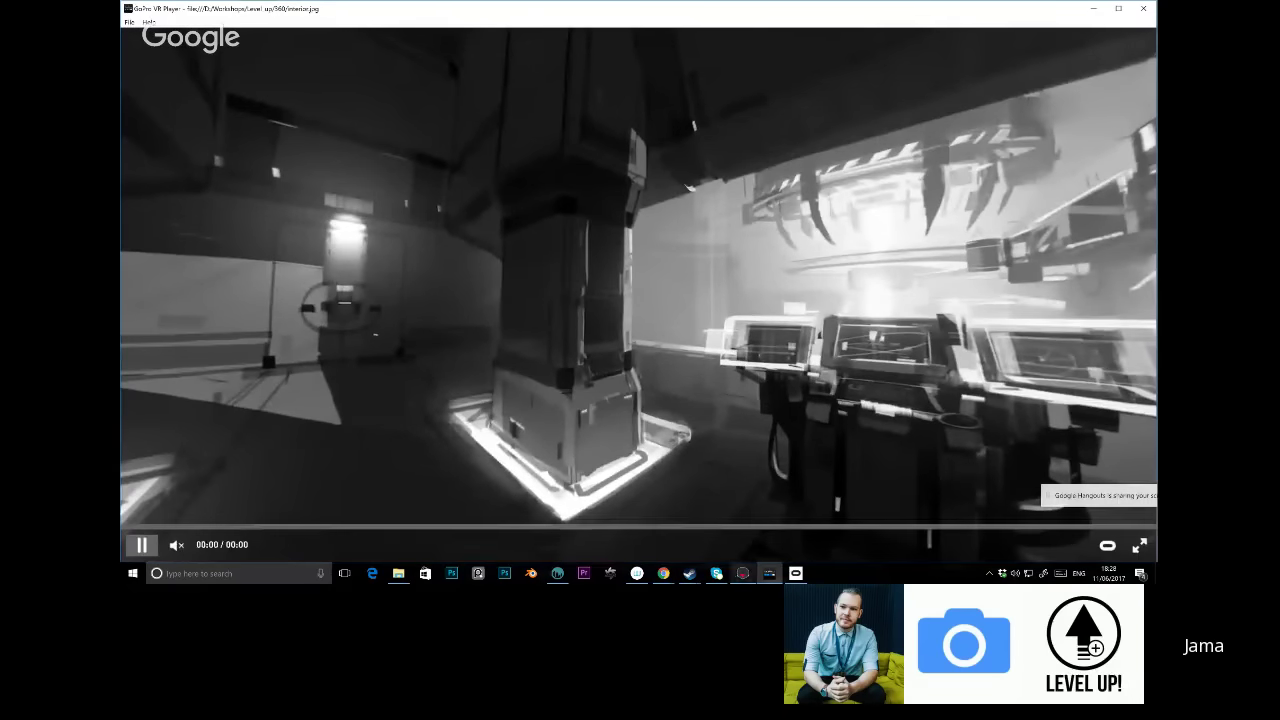
key("alt+Tab")
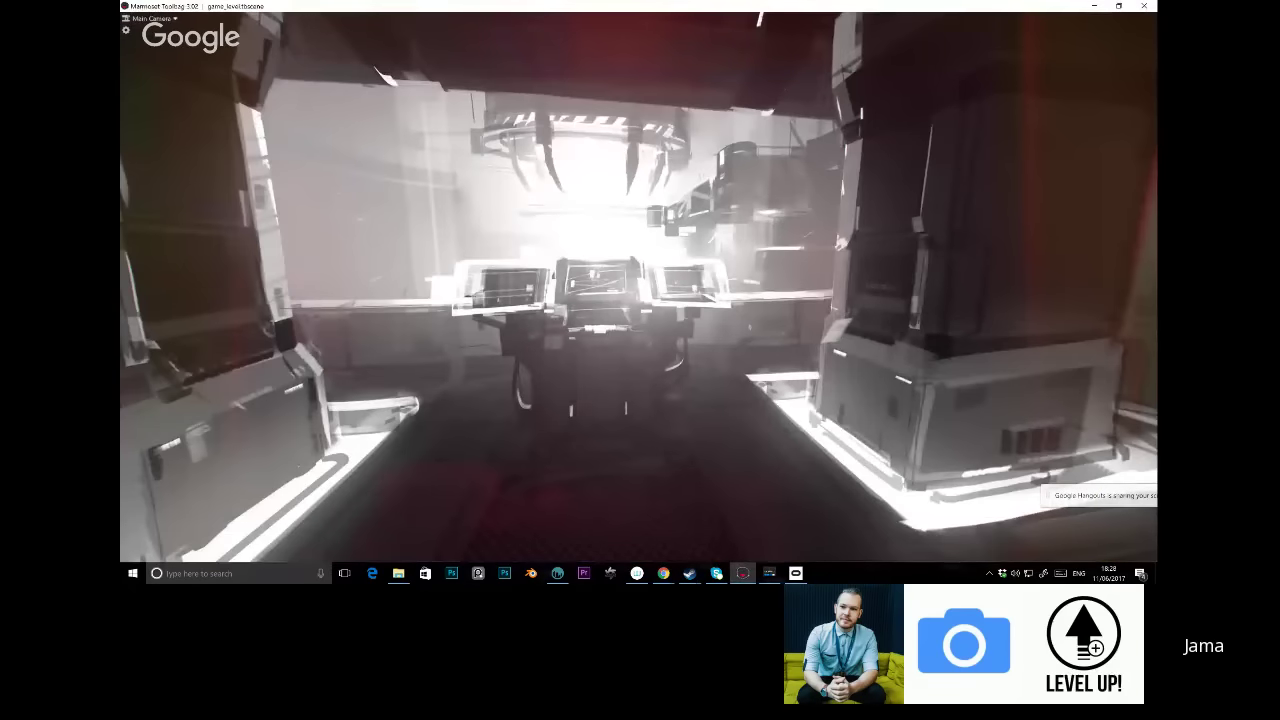
Toggle Marmoset Toolbag's panels to see the reactor room full-window, then return to the 360 folder
key("Tab")
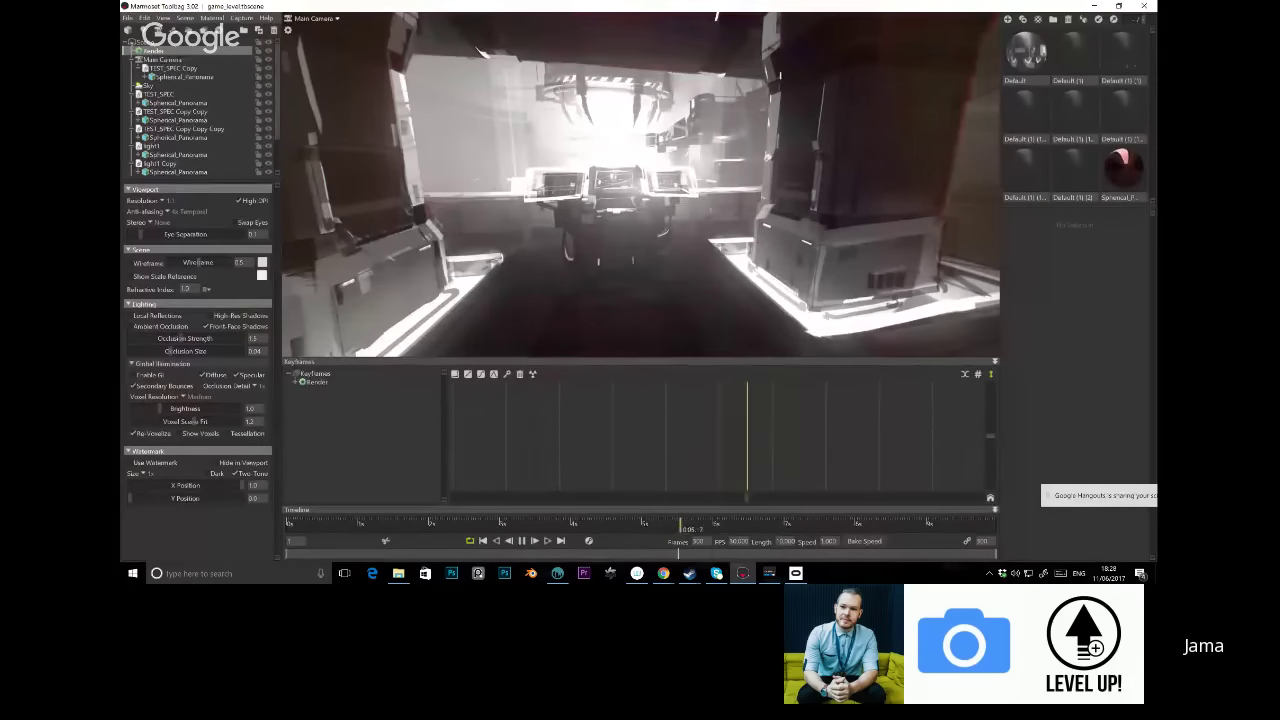
key("Tab")
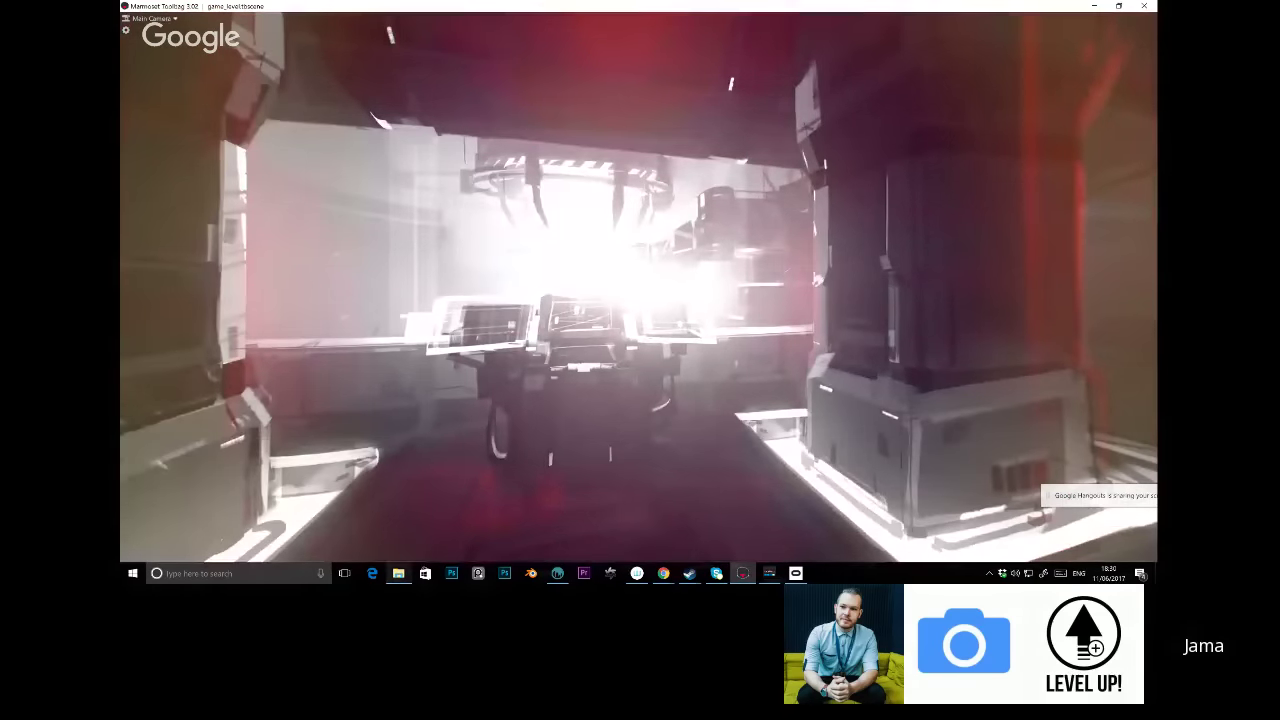
key("alt+Tab")
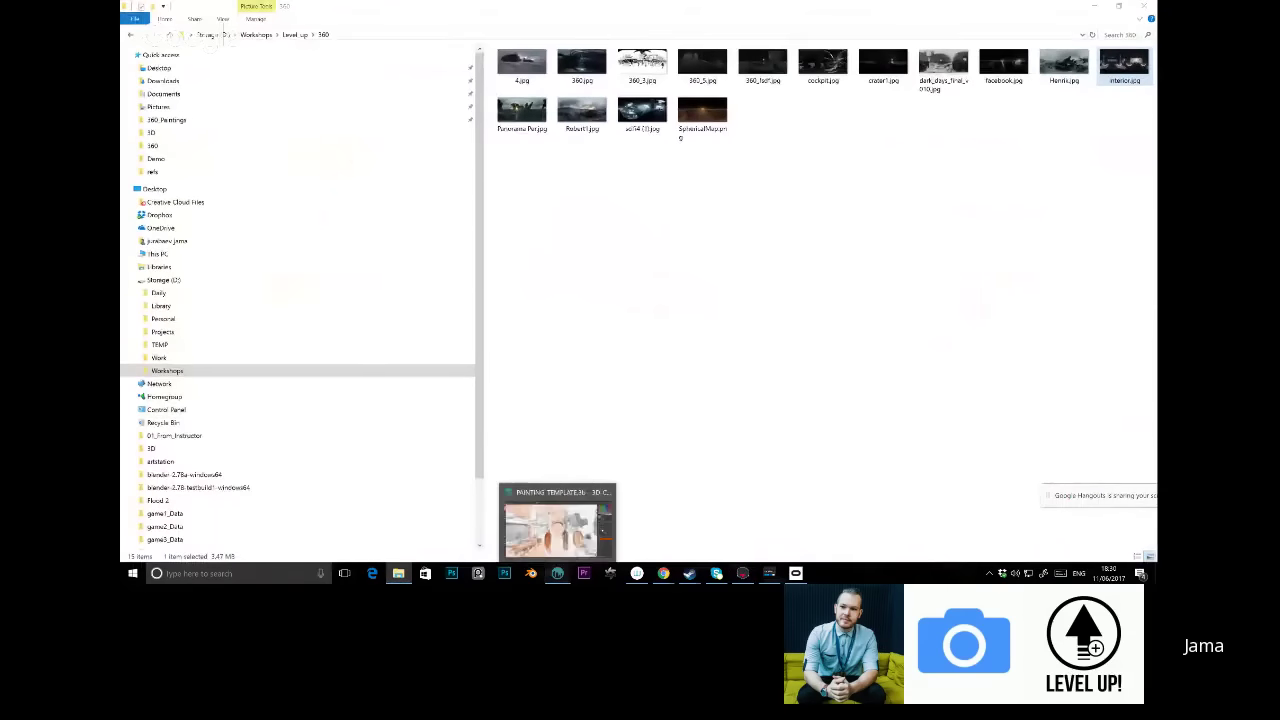
Bring 3D-Coat forward, hide layers 11–14, and add an empty Layer 15
left_click(557, 573)
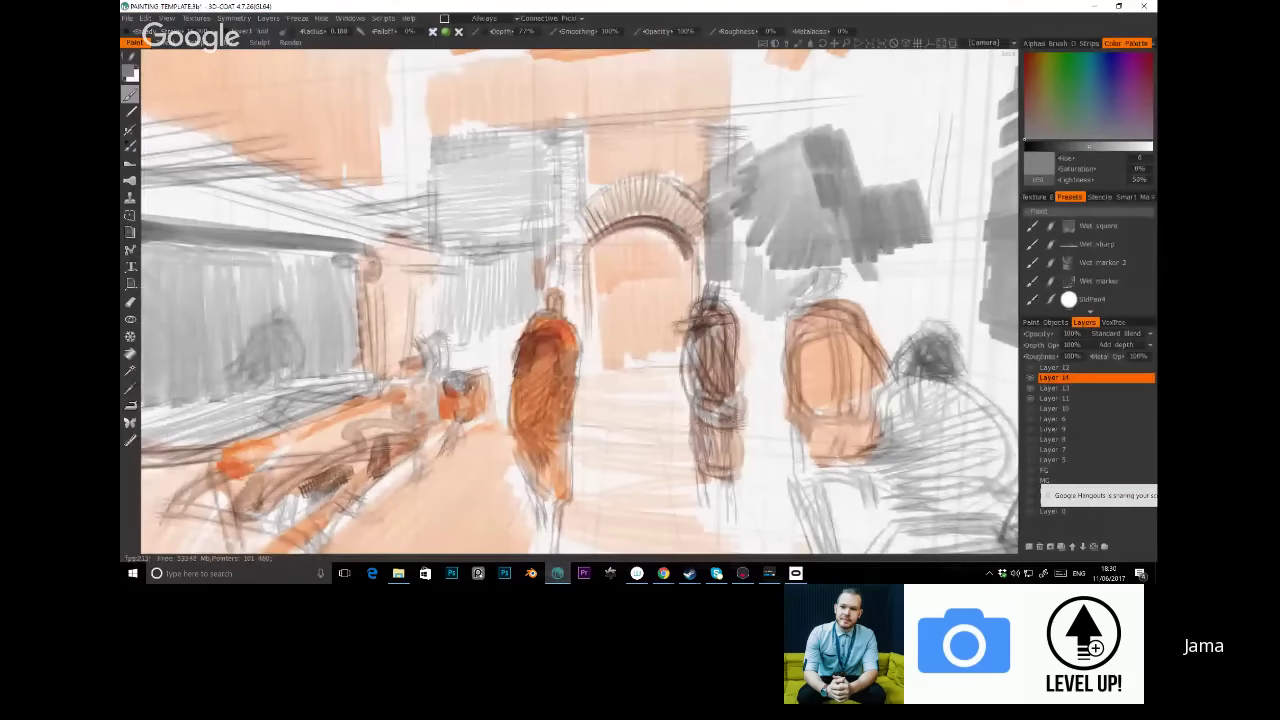
left_click_drag(1030, 367, 1030, 398)
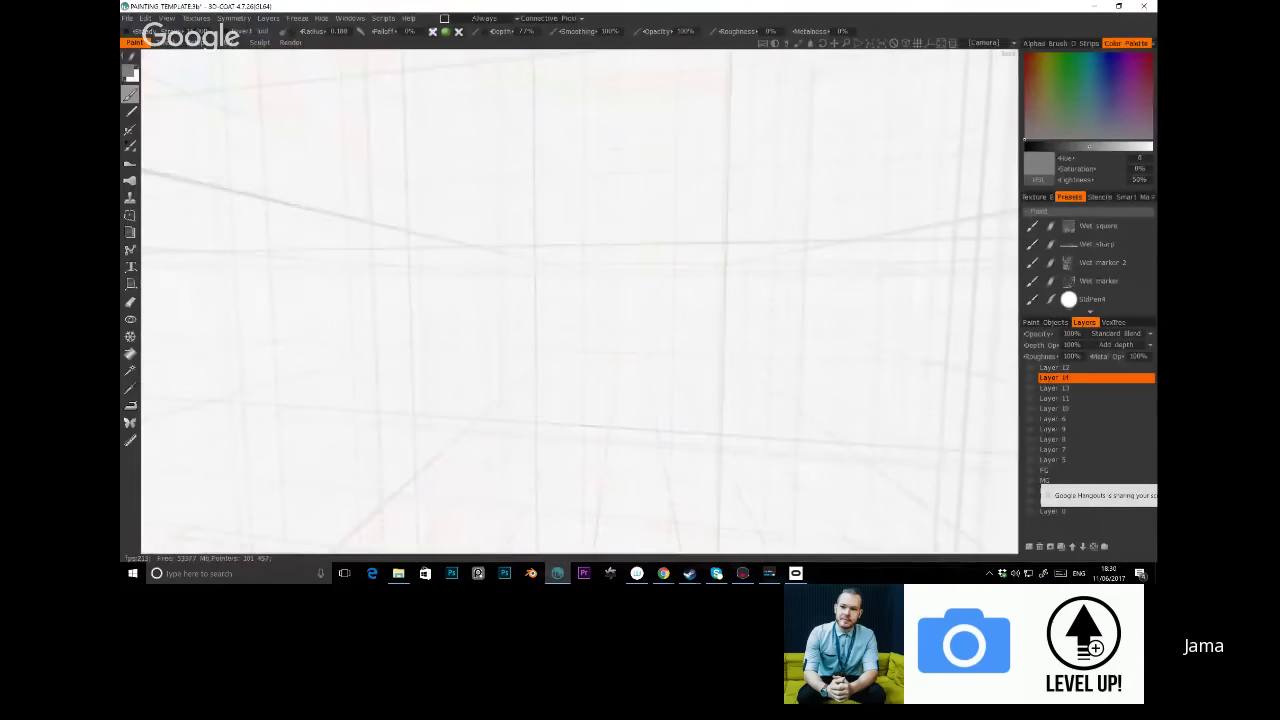
left_click(1029, 546)
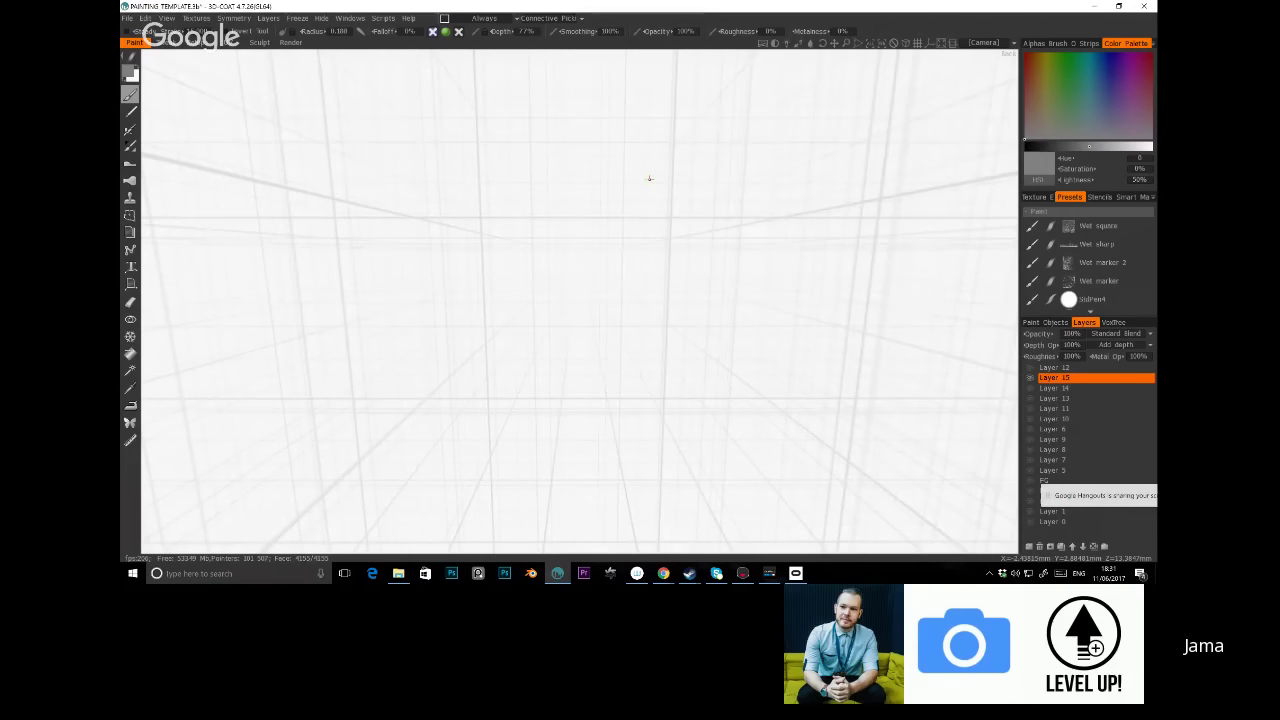
Set the paint colour to black by lowering its Lightness in the Color Palette
right_click_drag(634, 183, 551, 217)
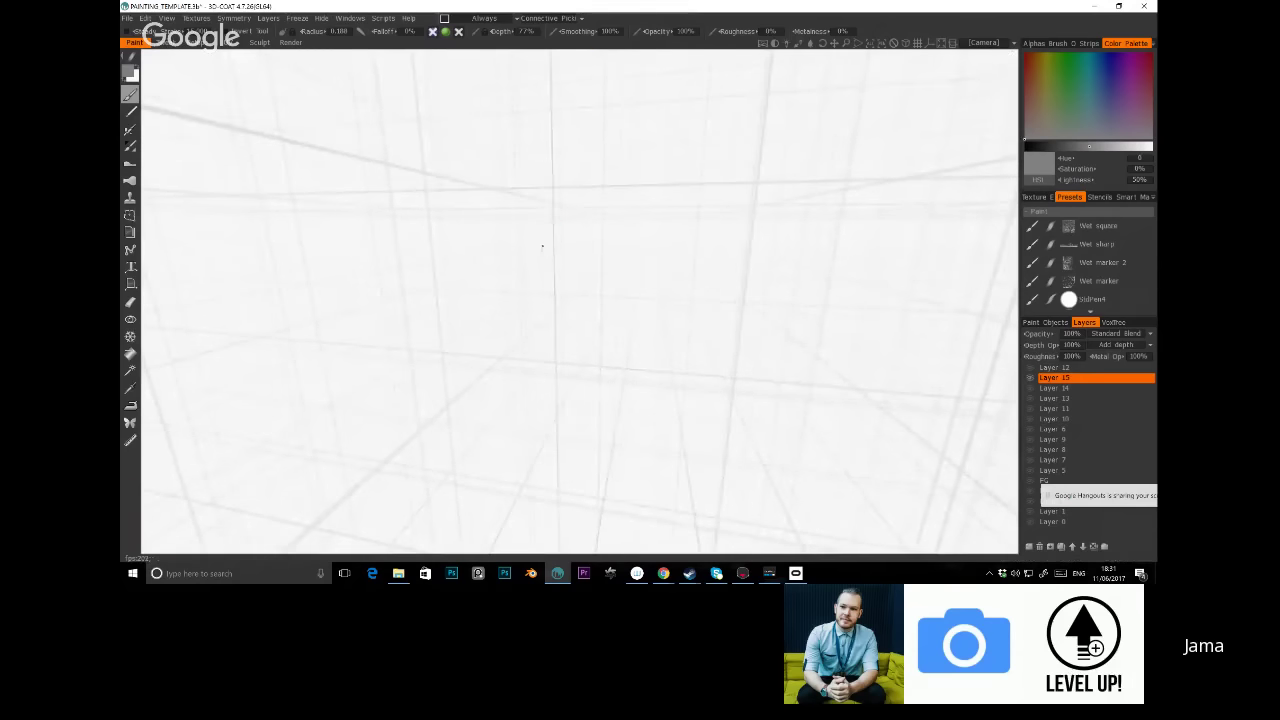
key("c")
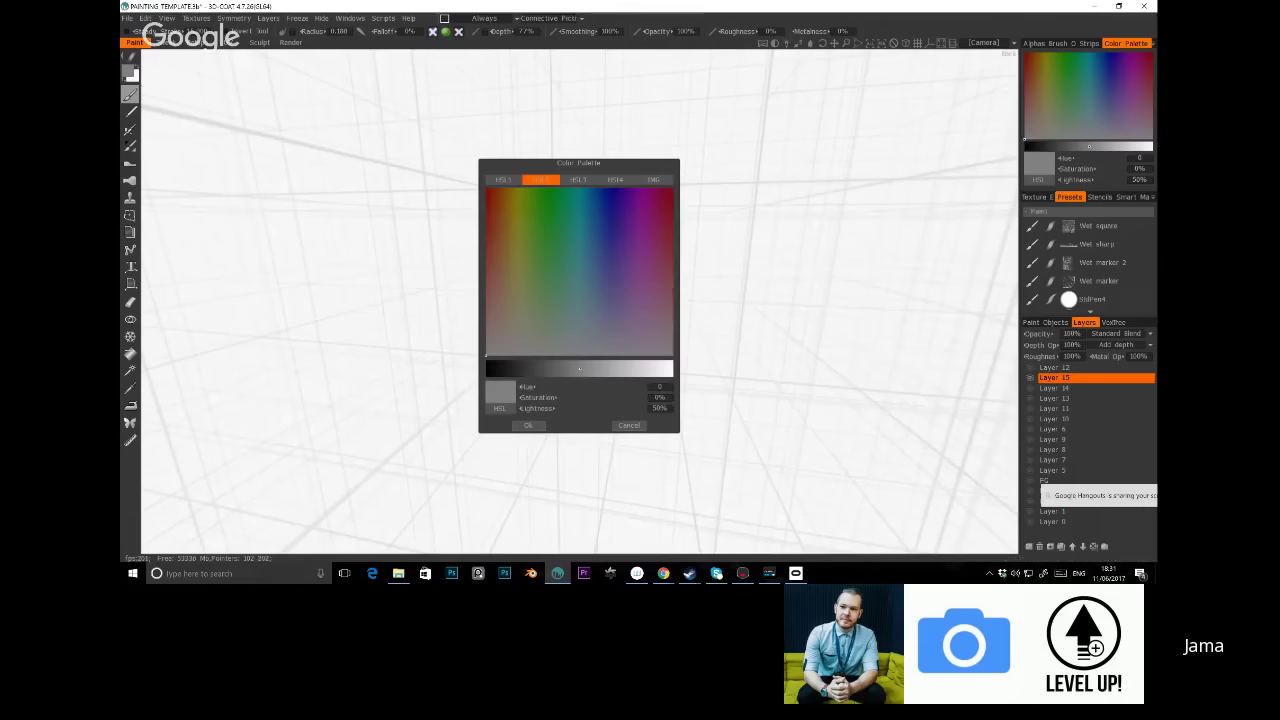
mouse_move(579, 369)
left_mouse_down()
mouse_move(535, 369)
mouse_move(667, 369)
mouse_move(486, 369)
left_mouse_up()
left_click(528, 425)
Activate the SHAPES_HORIZONTAL brush preset and reduce the brush size
left_click_drag(600, 237, 609, 266)
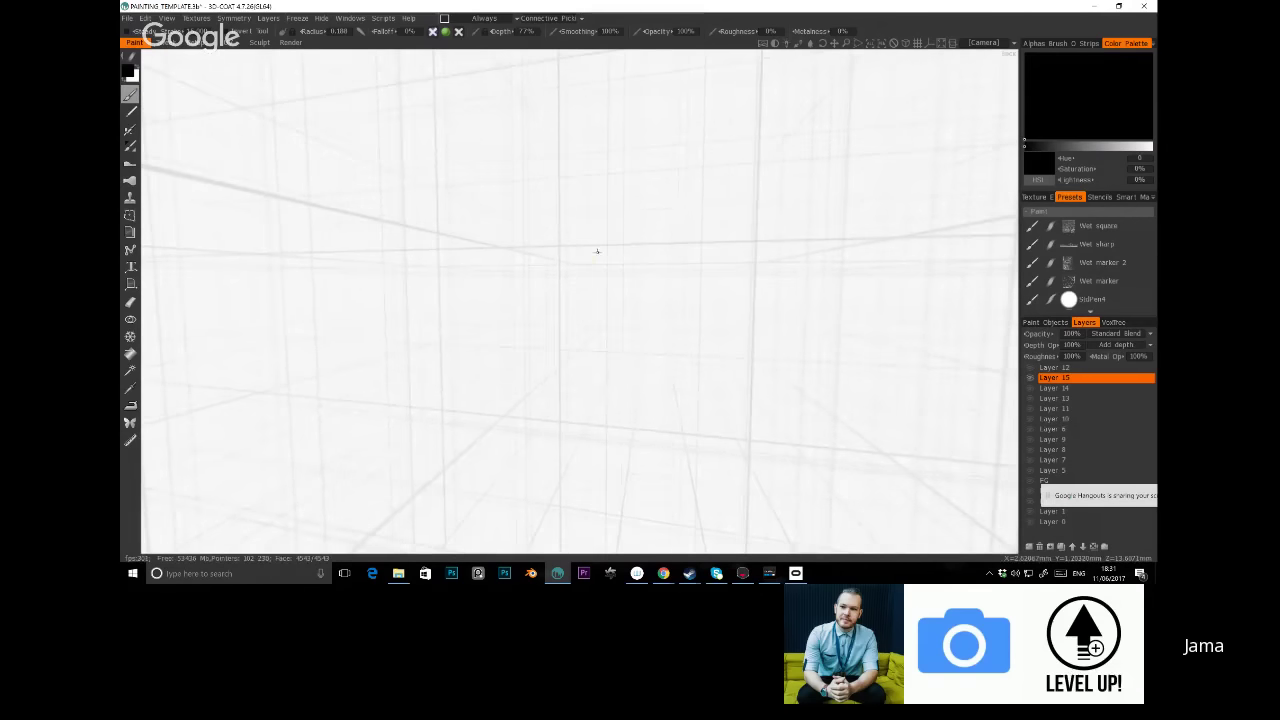
right_click_drag(597, 251, 623, 240)
key("Down")
key("Down")
key("Down")
key("Down")
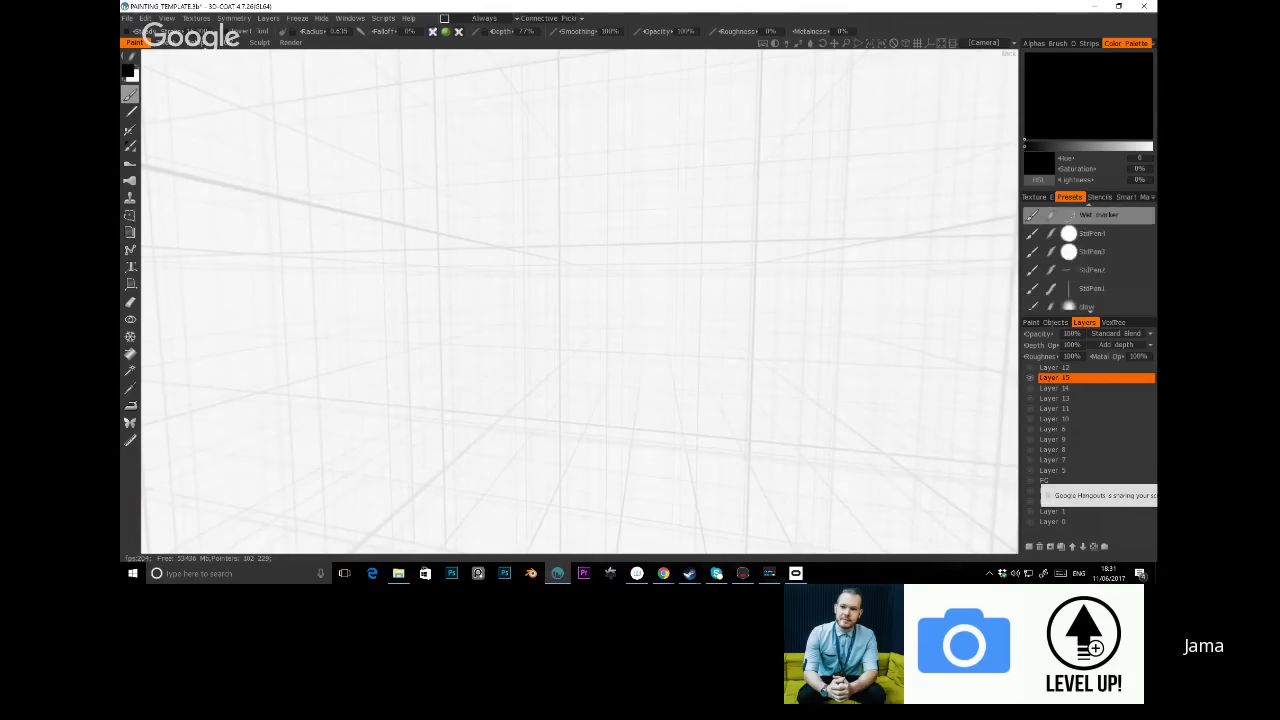
key("Down")
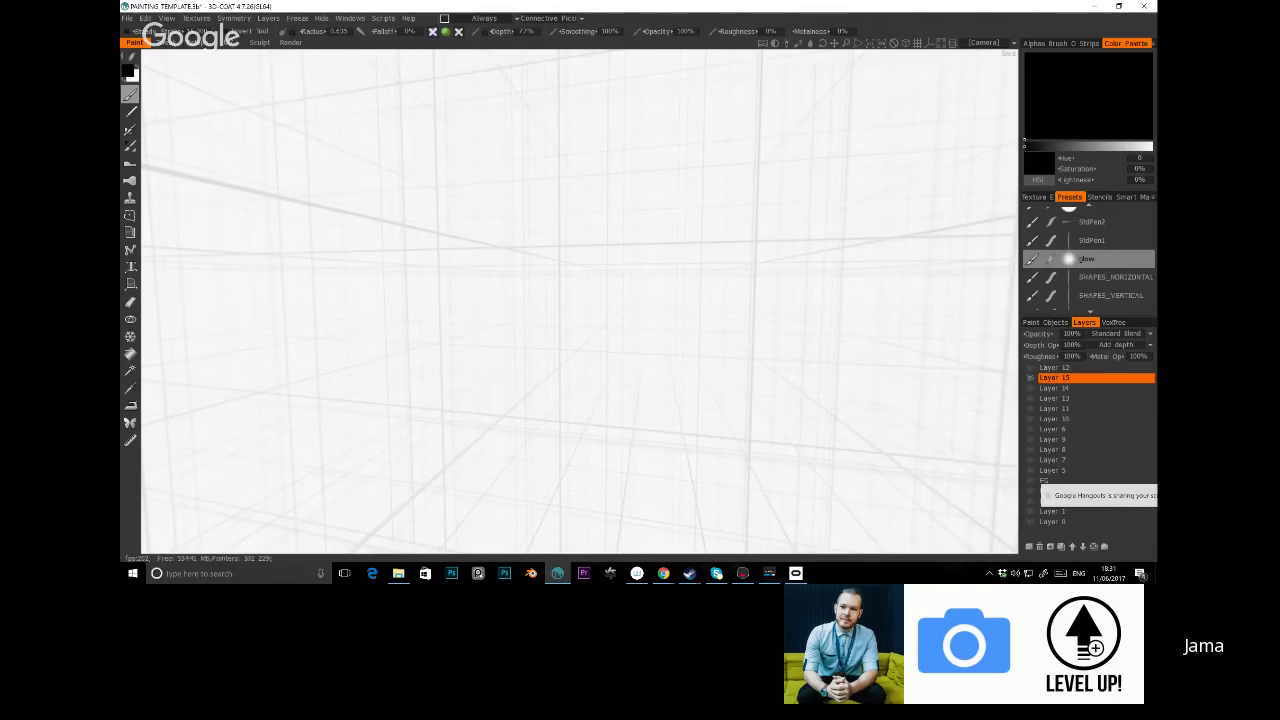
key("Down")
key("Return")
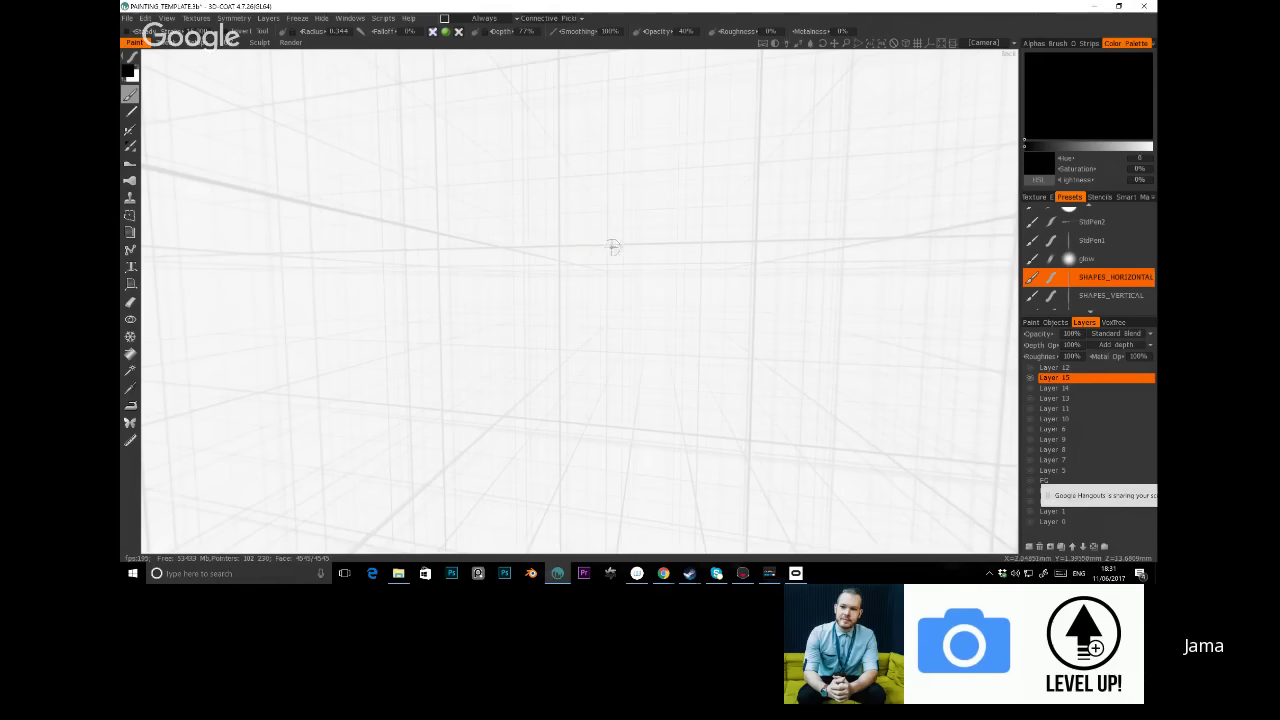
right_click_drag(612, 240, 611, 251)
Lower brush size and depth, then stamp one grey parallelogram just above the horizon
right_click_drag(620, 230, 621, 232)
left_click(619, 258)
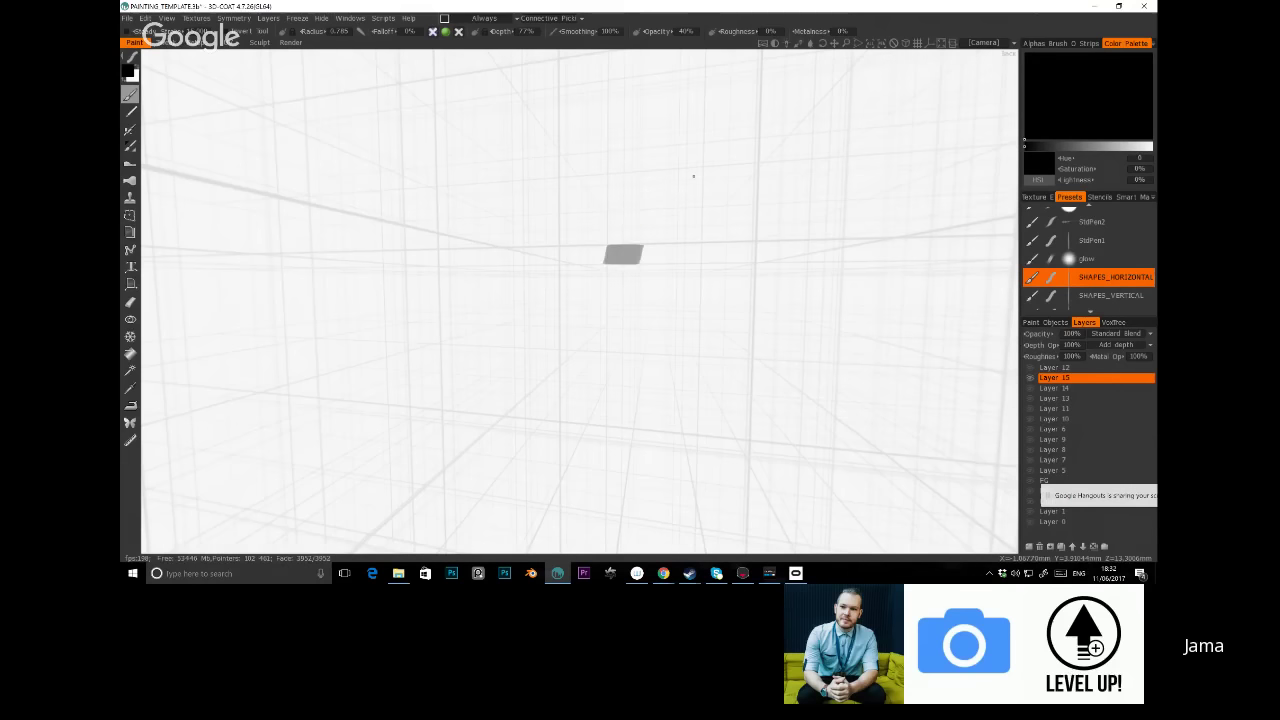
Switch to the SHAPES_VERTICAL preset at a smaller size and paint the figure's first body strokes
scroll(1100, 261, "down", 2)
left_click(1100, 261)
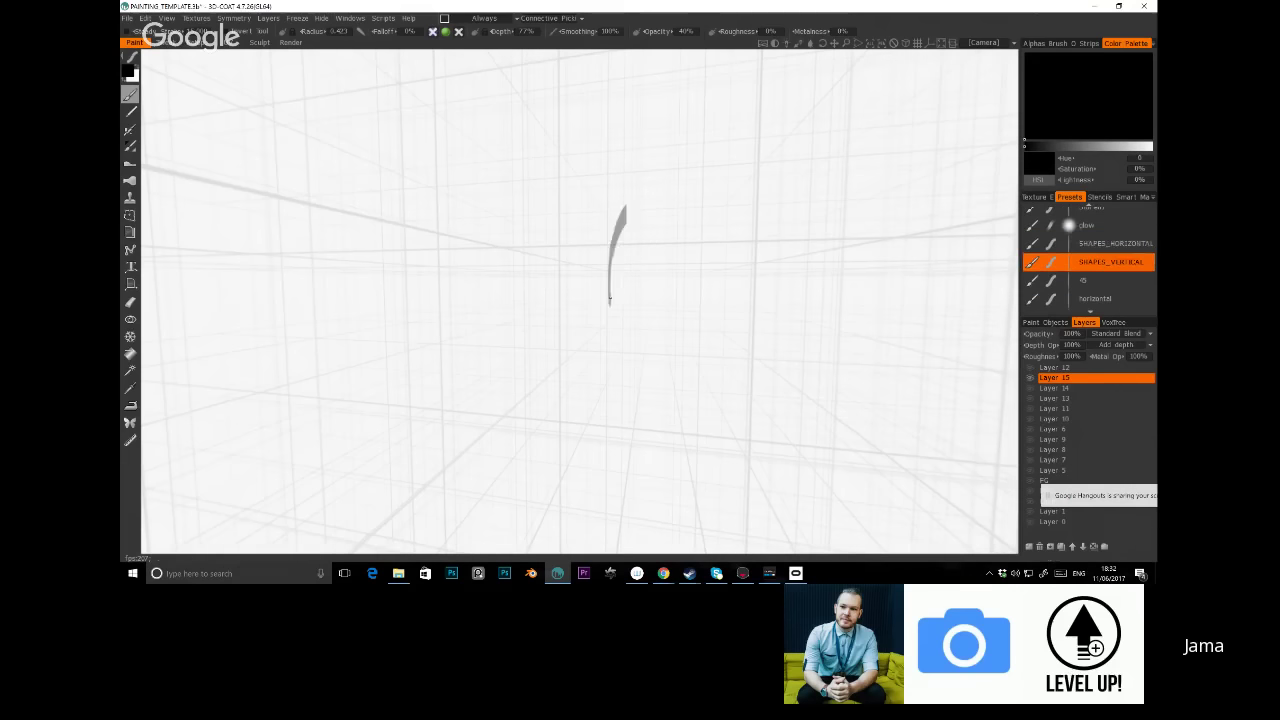
right_click_drag(618, 300, 580, 300)
mouse_move(618, 322)
left_mouse_down()
mouse_move(689, 267)
mouse_move(668, 278)
mouse_move(661, 318)
mouse_move(690, 323)
mouse_move(678, 389)
mouse_move(619, 378)
mouse_move(655, 355)
left_mouse_up()
right_click_drag(650, 340, 690, 340)
left_click(648, 338)
mouse_move(660, 340)
left_mouse_down()
mouse_move(625, 385)
mouse_move(608, 500)
mouse_move(613, 445)
left_mouse_up()
Build up the body with grey strokes along its right edge, middle, top and a wide loop
scroll(450, 367, "up", 3)
mouse_move(700, 300)
middle_mouse_down()
mouse_move(480, 280)
mouse_move(500, 180)
mouse_move(520, 330)
mouse_move(450, 300)
mouse_move(520, 310)
middle_mouse_up()
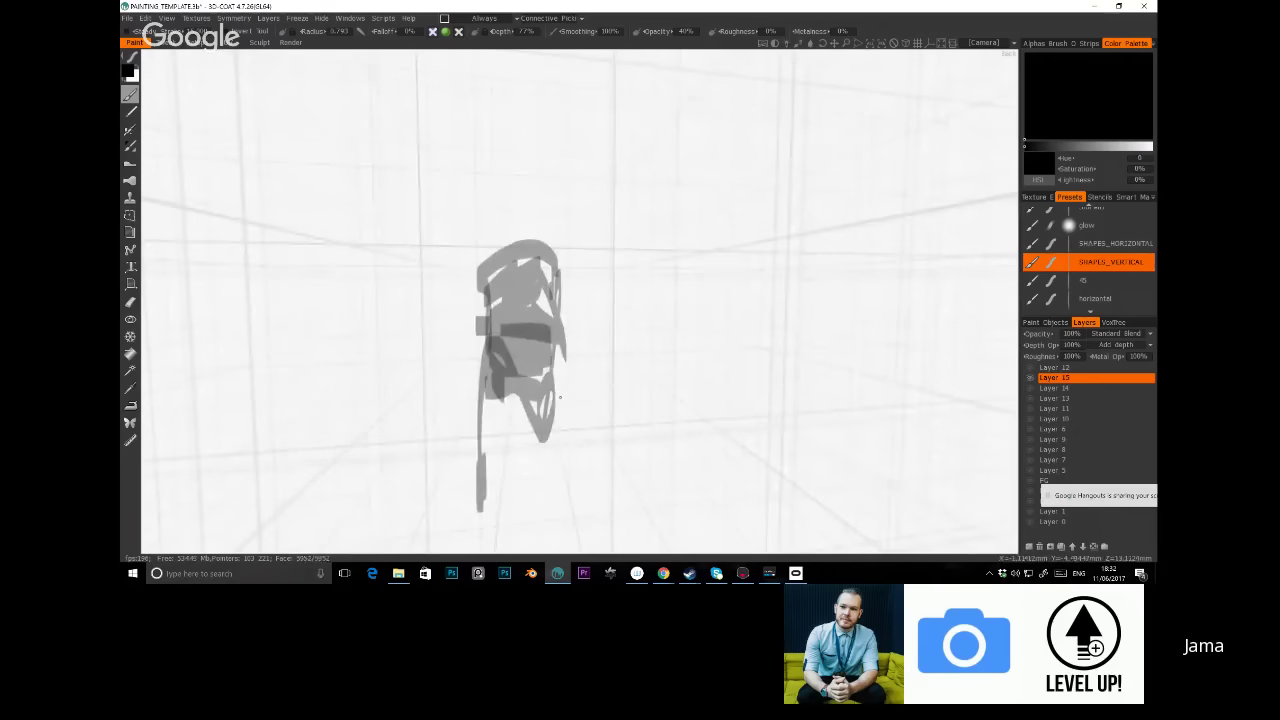
left_click_drag(551, 330, 553, 490)
left_click_drag(552, 445, 552, 505)
mouse_move(490, 390)
left_mouse_down()
mouse_move(538, 405)
mouse_move(510, 330)
left_mouse_up()
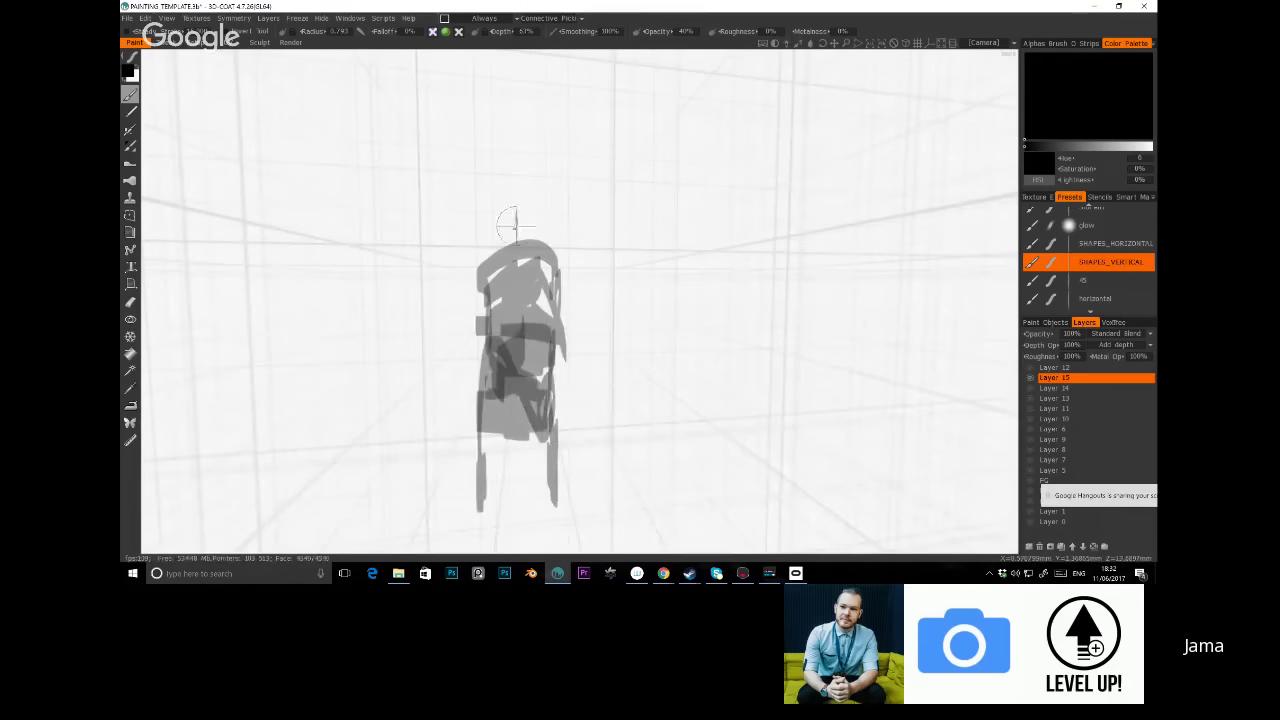
mouse_move(490, 262)
left_mouse_down()
mouse_move(544, 238)
mouse_move(478, 268)
mouse_move(540, 335)
mouse_move(620, 388)
left_mouse_up()
middle_click_drag(620, 388, 529, 443)
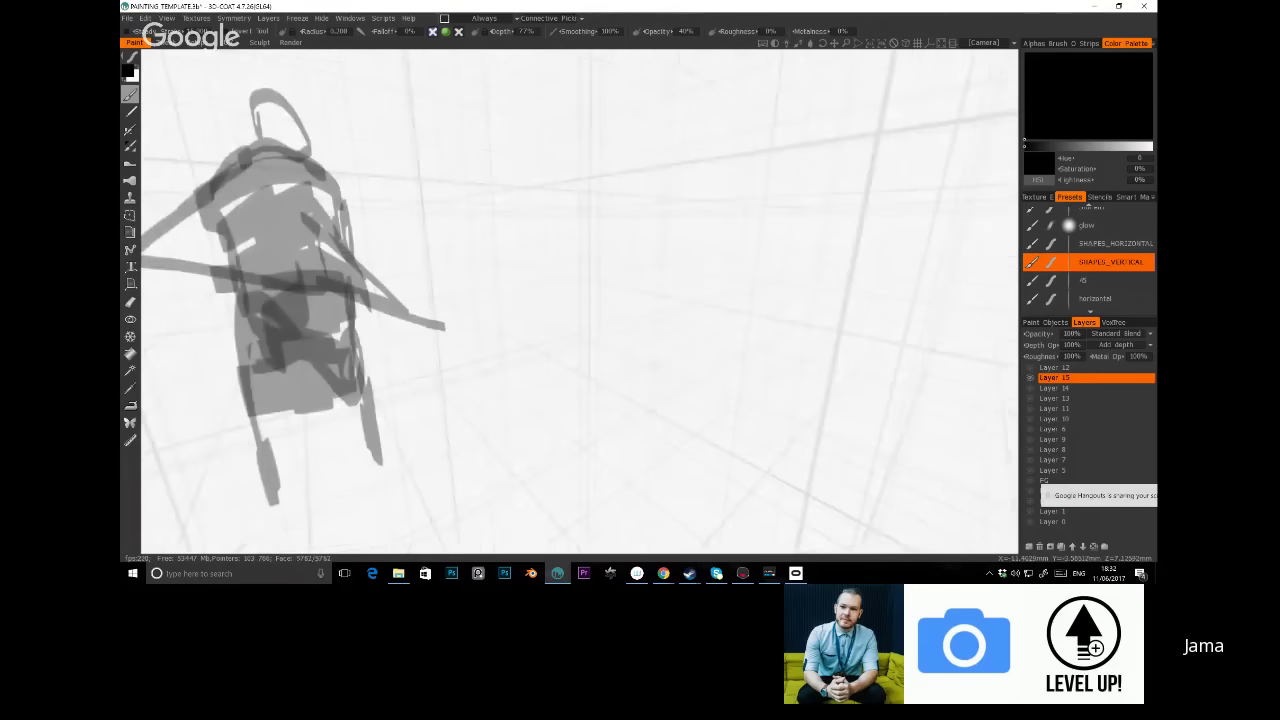
mouse_move(530, 450)
left_mouse_down()
mouse_move(540, 351)
mouse_move(600, 348)
left_mouse_up()
right_click_drag(600, 348, 640, 350)
mouse_move(595, 415)
left_mouse_down()
mouse_move(575, 290)
mouse_move(621, 238)
mouse_move(600, 300)
mouse_move(700, 180)
mouse_move(555, 290)
mouse_move(546, 403)
mouse_move(600, 445)
mouse_move(690, 470)
mouse_move(695, 495)
left_mouse_up()
mouse_move(695, 495)
middle_mouse_down()
mouse_move(640, 460)
mouse_move(580, 350)
mouse_move(490, 240)
middle_mouse_up()
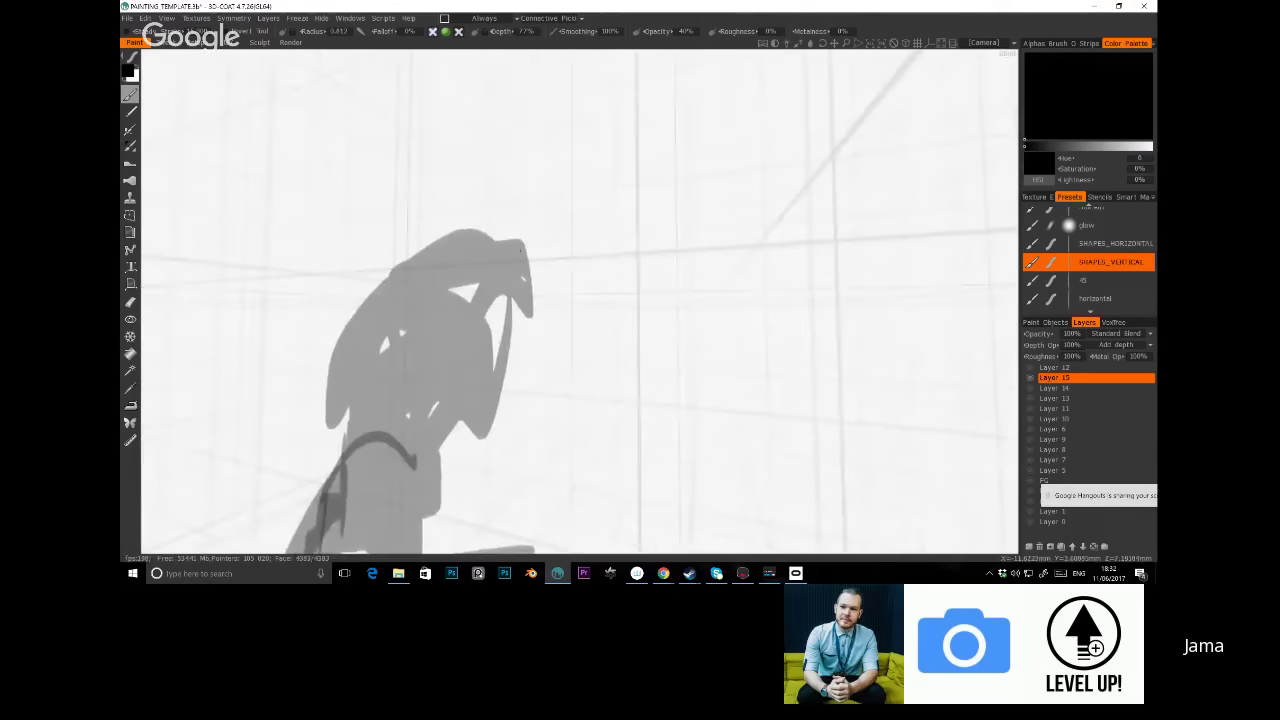
Outline the head with two dark loops, erase stray face and neck fill, and paint a dark face rectangle
mouse_move(487, 237)
left_mouse_down()
mouse_move(632, 226)
mouse_move(539, 281)
mouse_move(508, 270)
left_mouse_up()
mouse_move(458, 245)
left_mouse_down()
mouse_move(560, 103)
mouse_move(587, 241)
left_mouse_up()
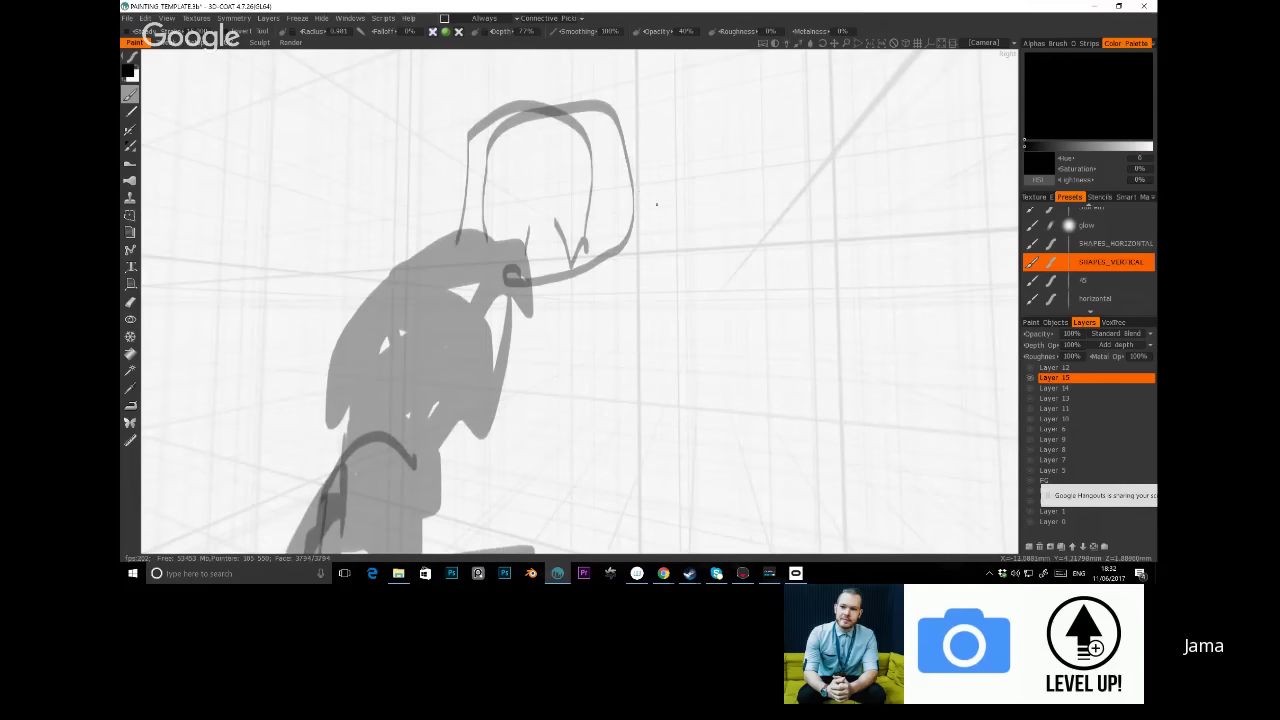
left_click_drag(634, 192, 594, 266, "ctrl")
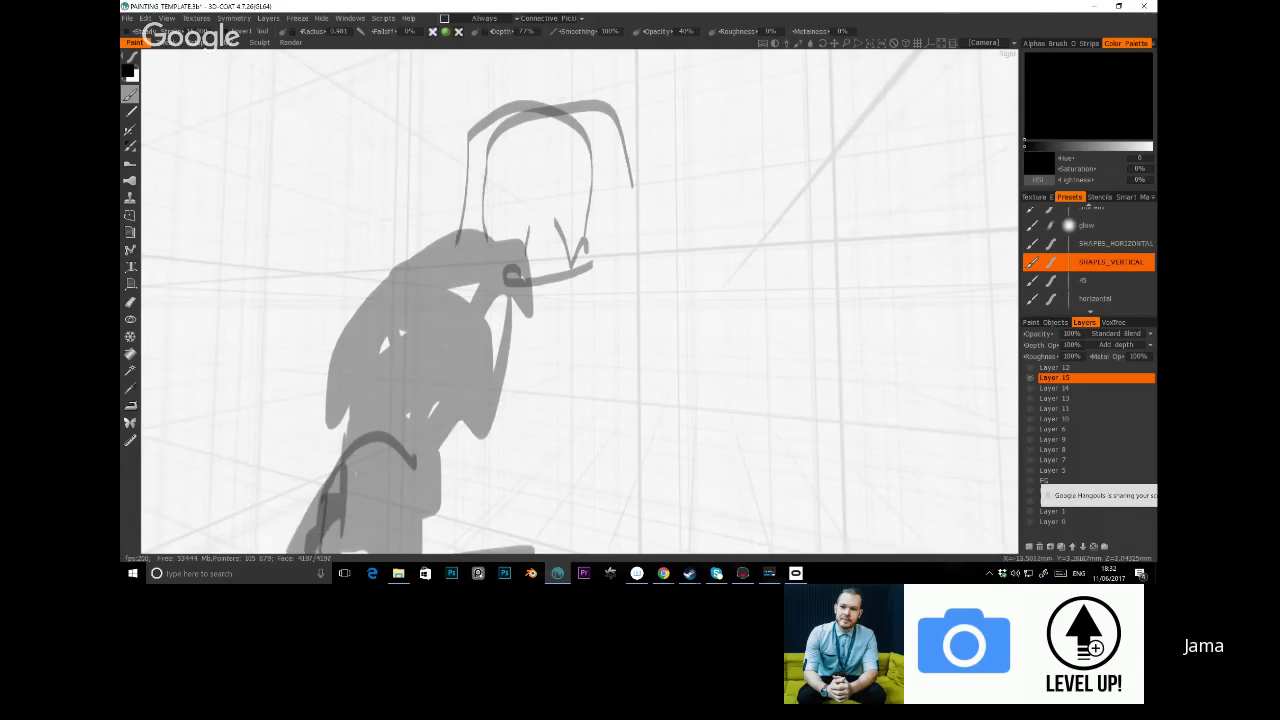
middle_click_drag(630, 229, 650, 170)
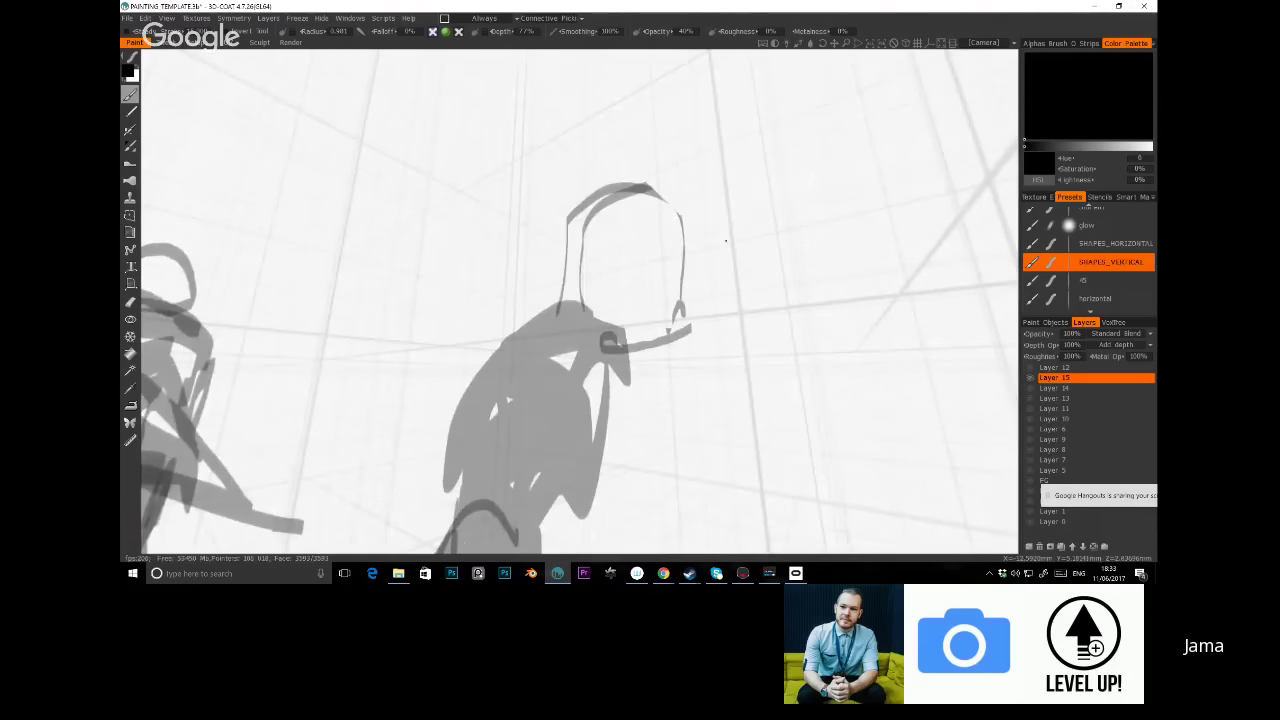
middle_click_drag(728, 230, 634, 272)
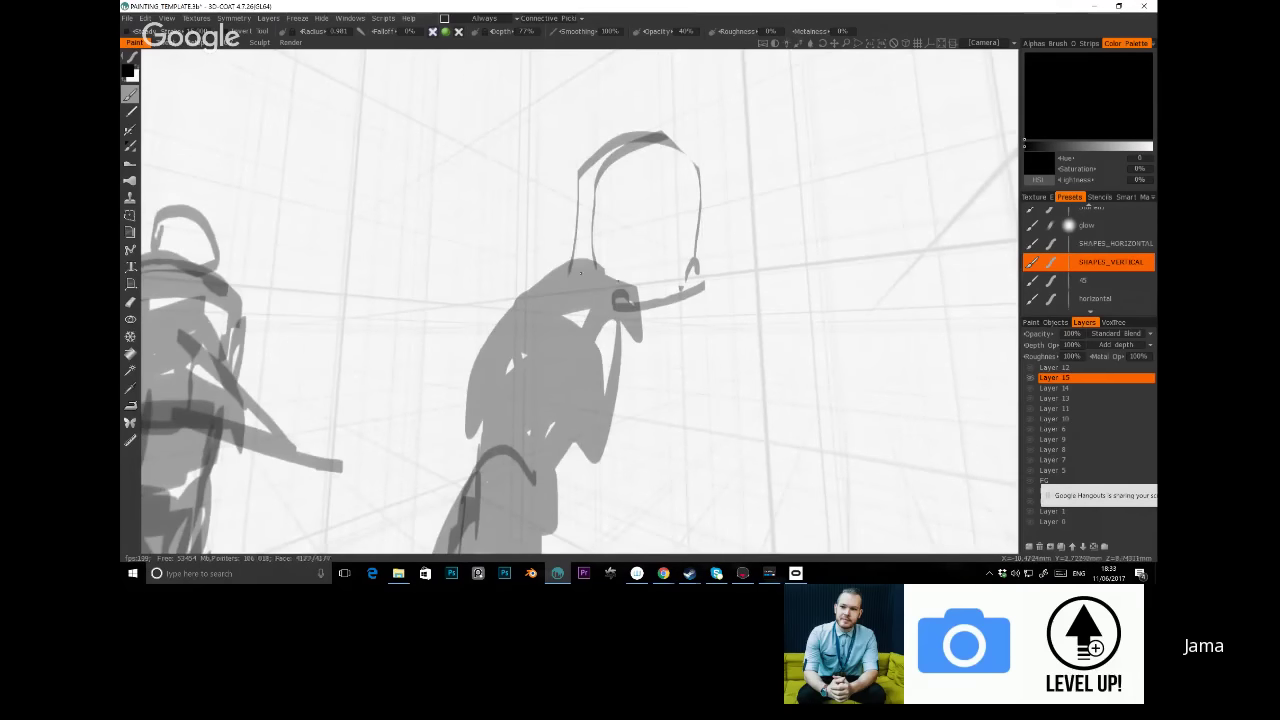
mouse_move(580, 272)
left_mouse_down()
mouse_move(670, 304)
mouse_move(612, 324)
left_mouse_up()
left_click_drag(678, 288, 686, 300)
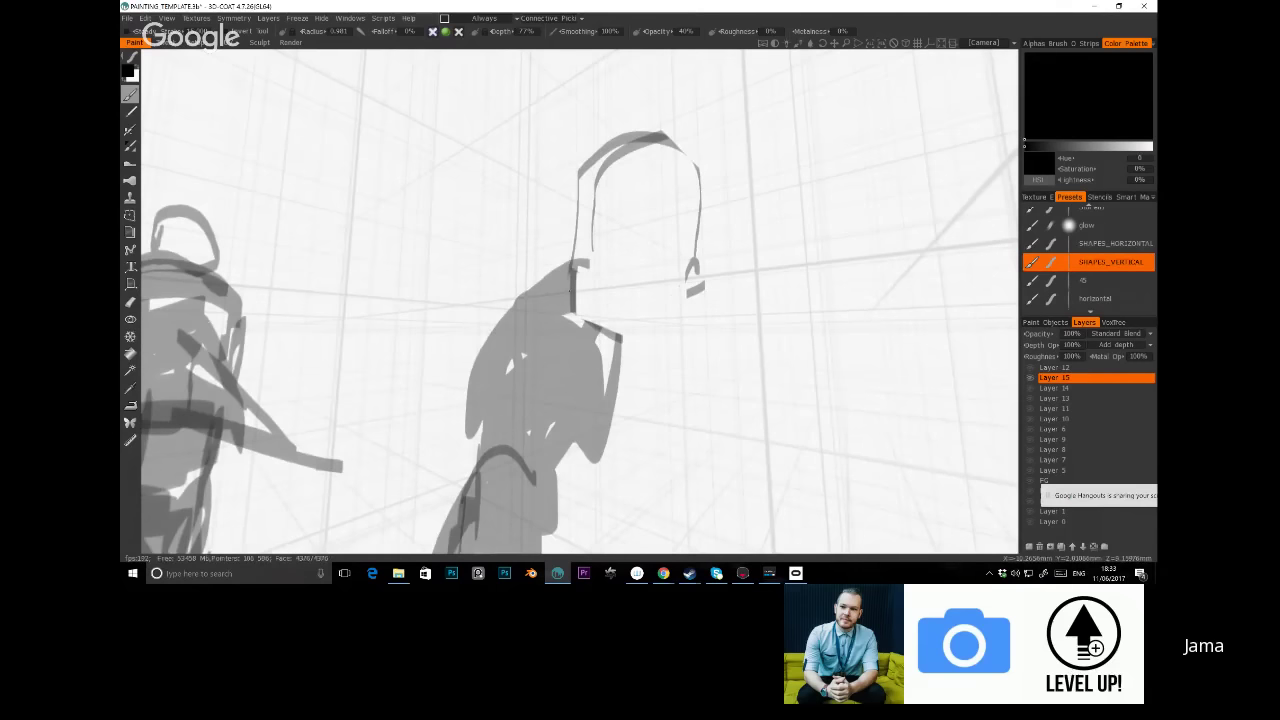
left_click_drag(586, 274, 682, 342)
middle_click_drag(682, 342, 640, 190)
mouse_move(636, 165)
left_mouse_down()
mouse_move(679, 195)
mouse_move(581, 328)
mouse_move(664, 324)
mouse_move(621, 237)
mouse_move(627, 209)
mouse_move(576, 157)
left_mouse_up()
Paint a torso block with a long horizontal strip and dark blocks hanging beneath it
middle_click_drag(576, 157, 523, 379)
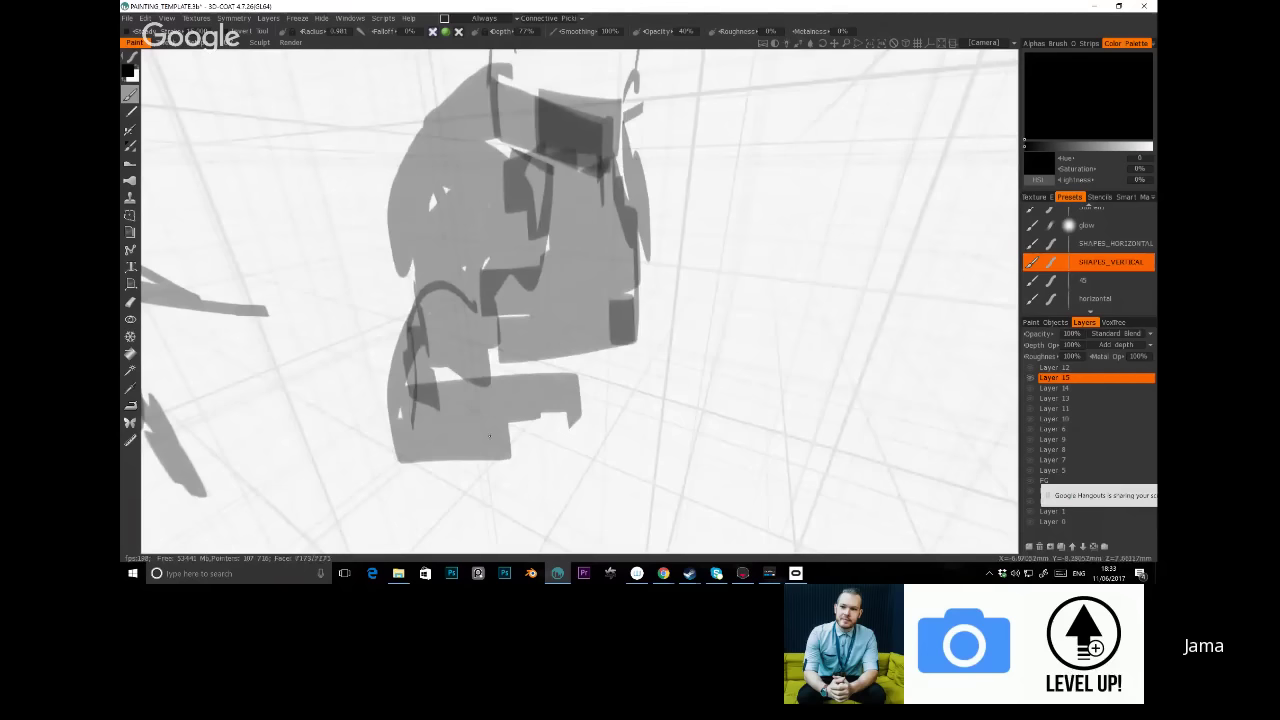
mouse_move(489, 435)
left_mouse_down()
mouse_move(620, 380)
mouse_move(549, 399)
left_mouse_up()
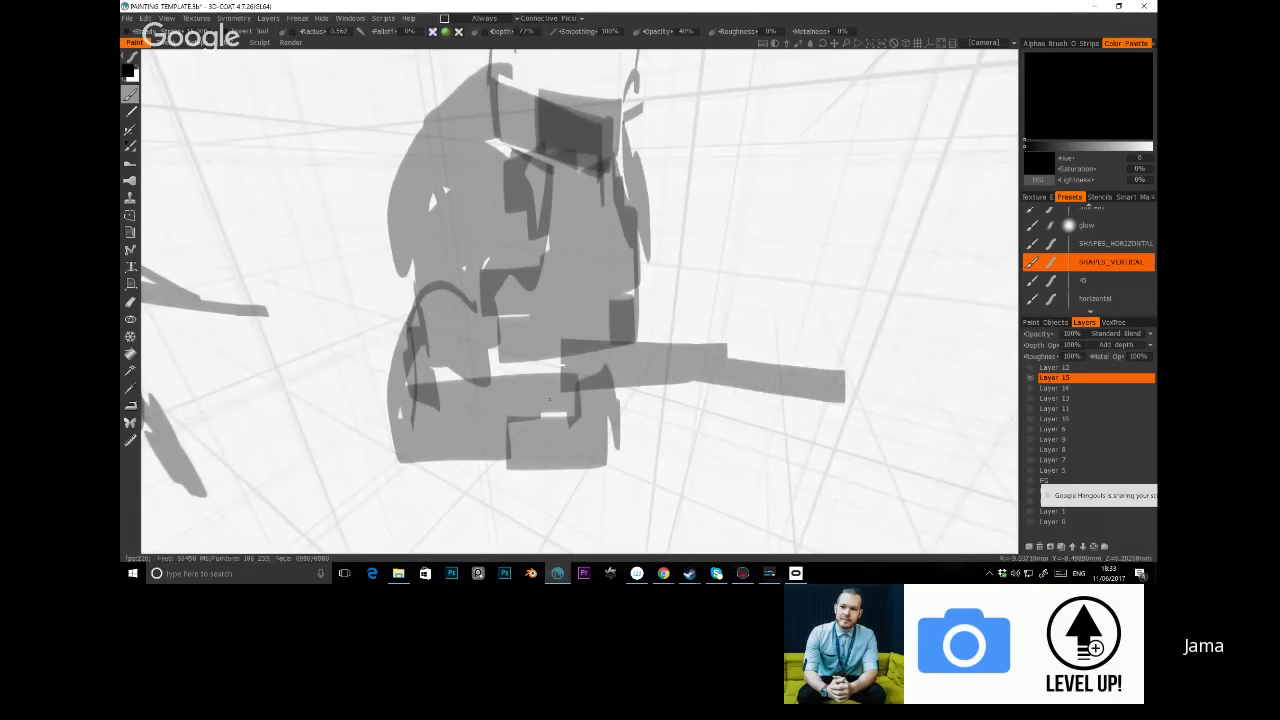
mouse_move(549, 399)
middle_mouse_down()
mouse_move(620, 390)
mouse_move(500, 400)
mouse_move(620, 400)
mouse_move(520, 380)
mouse_move(540, 395)
mouse_move(600, 385)
mouse_move(560, 330)
mouse_move(572, 293)
middle_mouse_up()
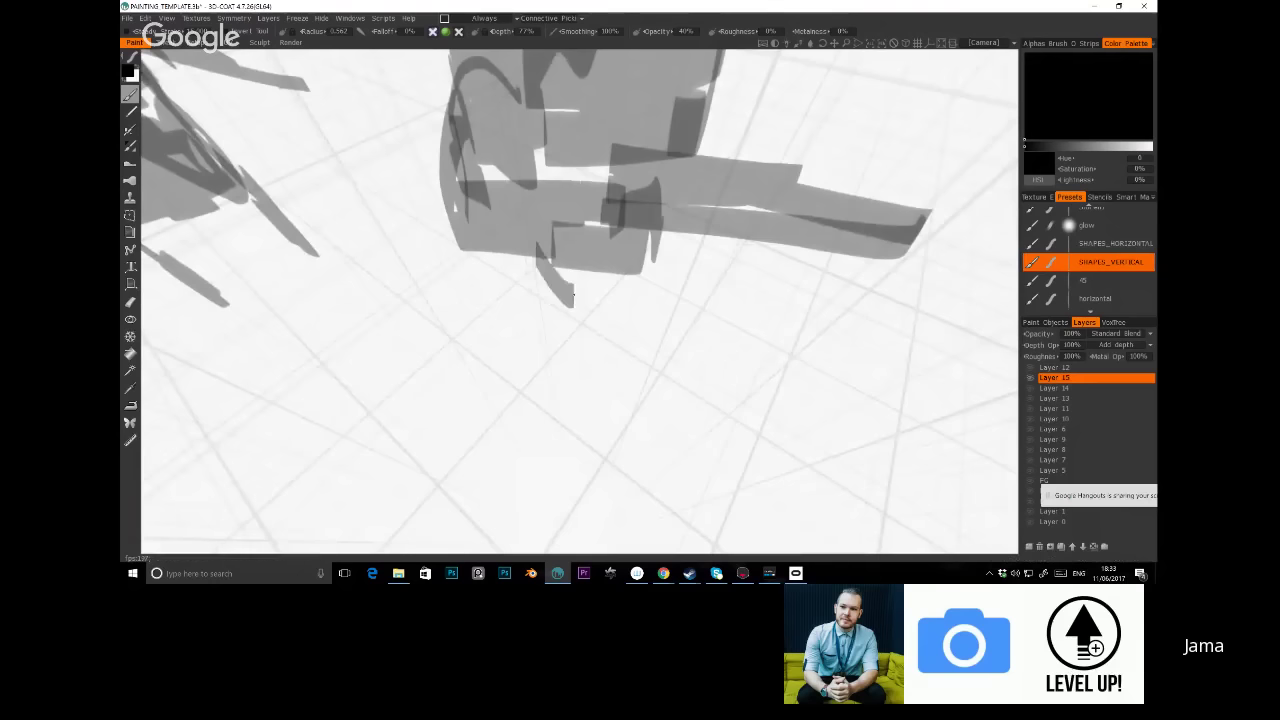
mouse_move(572, 293)
left_mouse_down()
mouse_move(562, 289)
mouse_move(606, 311)
mouse_move(548, 318)
mouse_move(600, 345)
mouse_move(610, 275)
mouse_move(628, 330)
mouse_move(572, 405)
left_mouse_up()
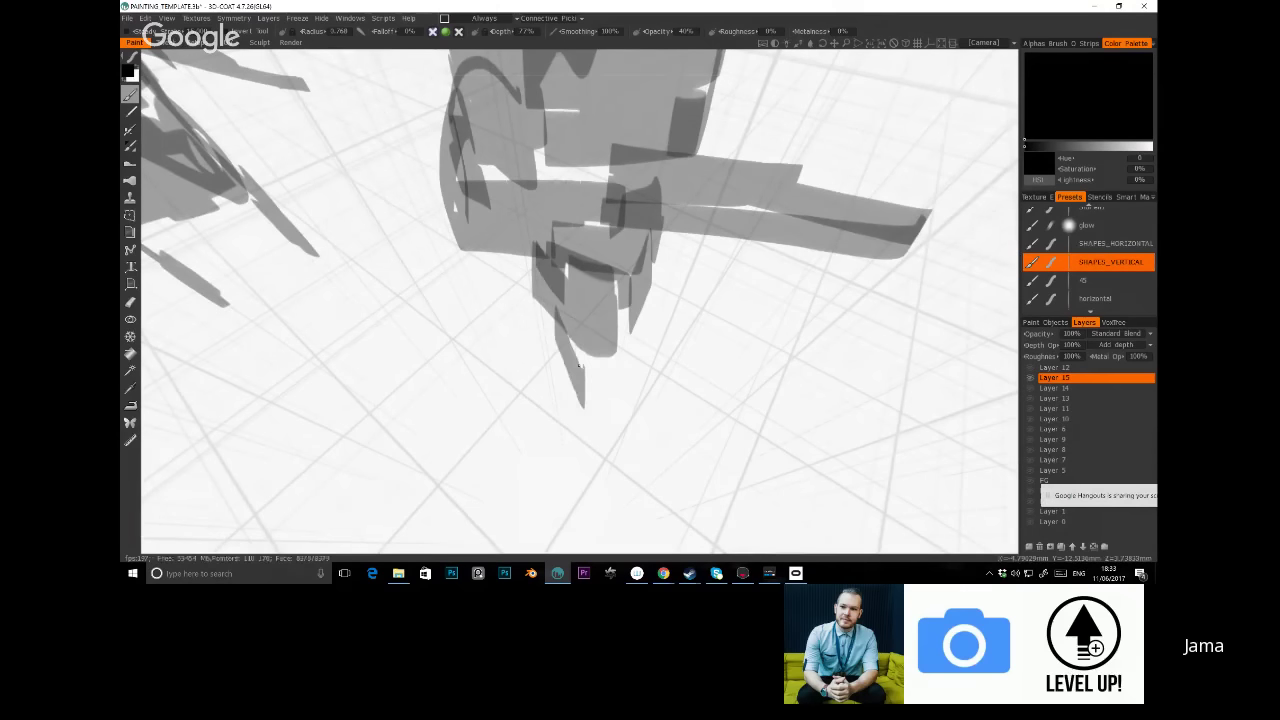
mouse_move(572, 335)
left_mouse_down()
mouse_move(588, 425)
mouse_move(594, 380)
left_mouse_up()
mouse_move(652, 255)
left_mouse_down()
mouse_move(651, 340)
mouse_move(638, 356)
left_mouse_up()
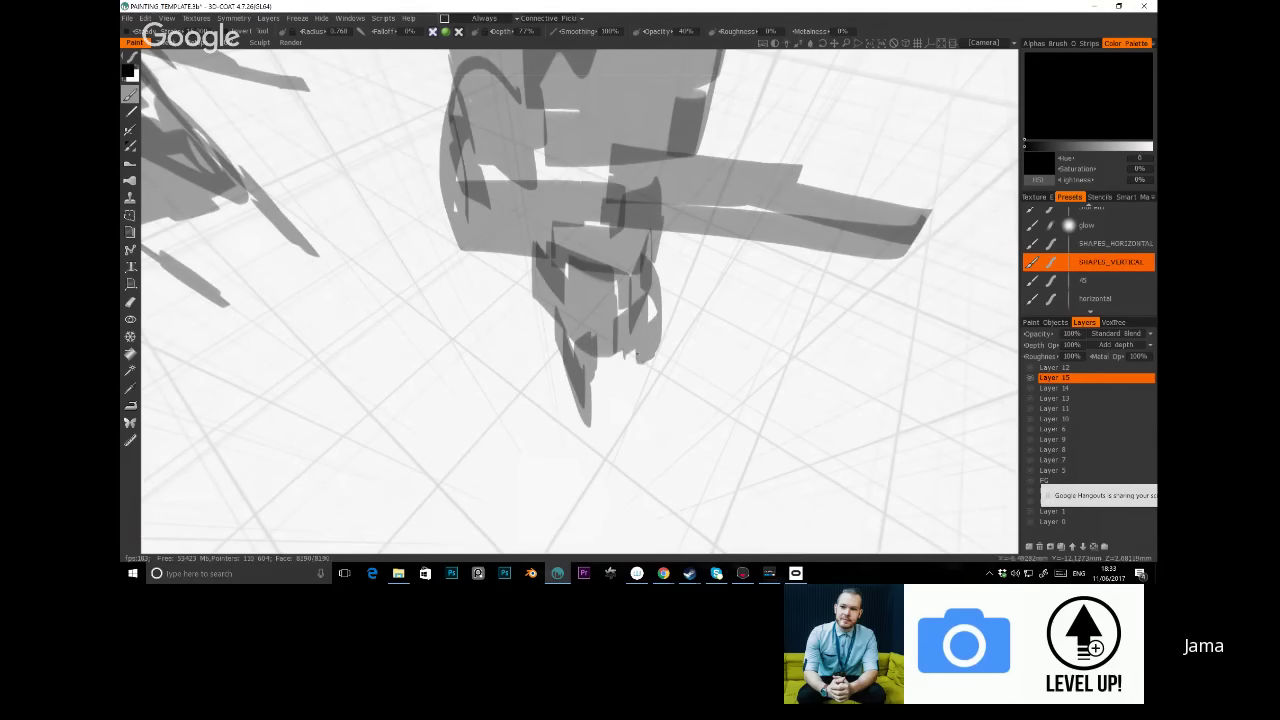
Add a dark rectangle below the figure's tip, undo it, and reorient the view
middle_click_drag(600, 300, 530, 225)
left_click_drag(550, 351, 598, 384)
key("ctrl+z")
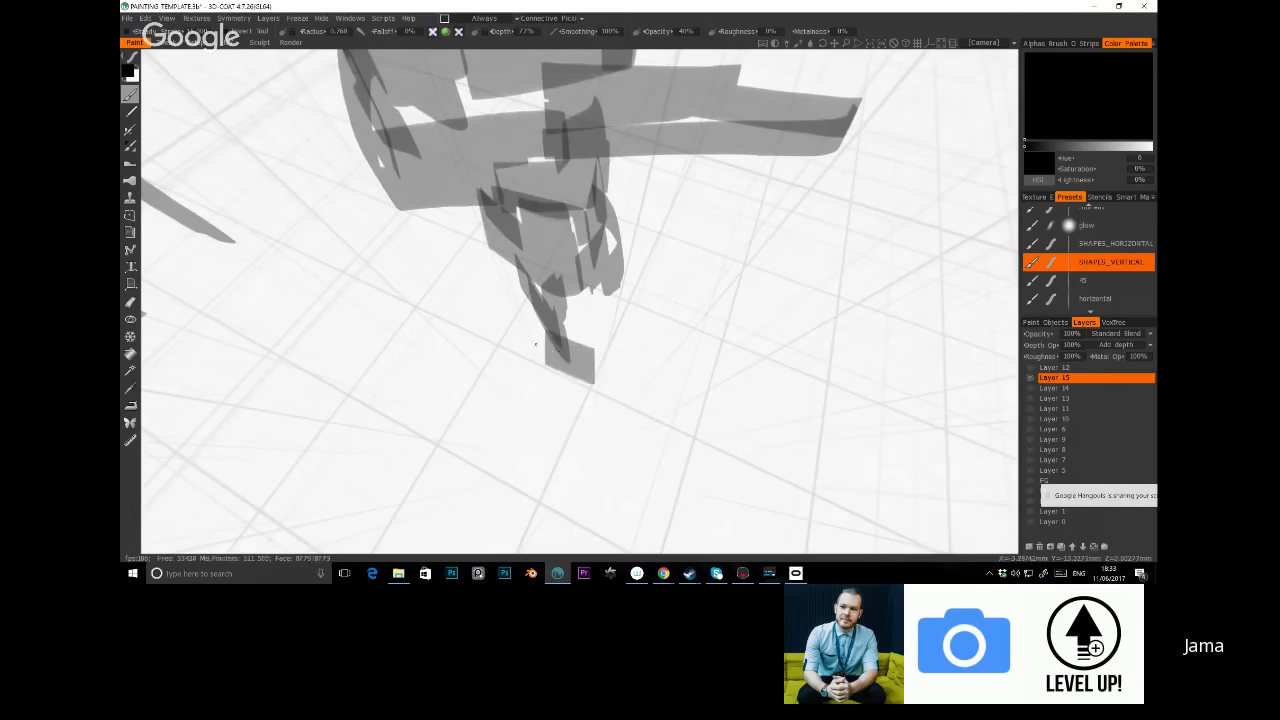
key("ctrl+z")
mouse_move(585, 370)
middle_mouse_down()
mouse_move(620, 410)
mouse_move(700, 395)
mouse_move(945, 405)
middle_mouse_up()
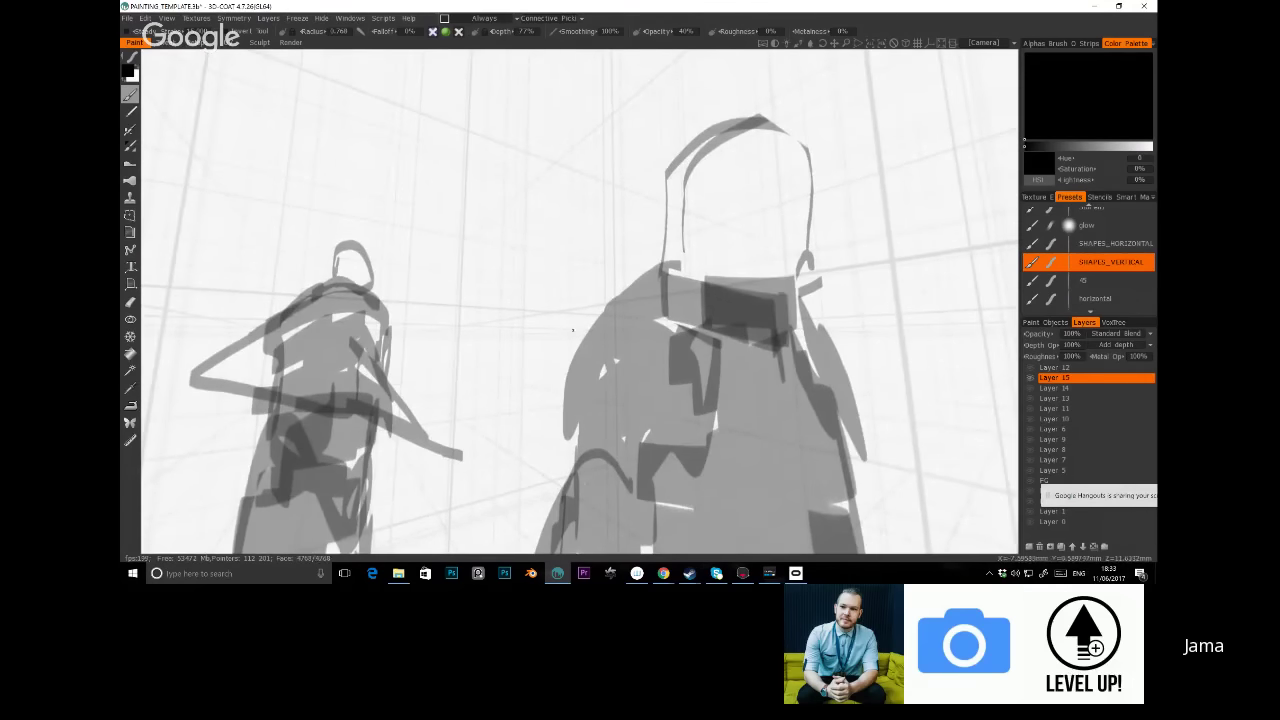
Paint a wide dark-grey block across the larger figure's neck, then orbit around both figures
mouse_move(640, 280)
left_mouse_down()
mouse_move(660, 300)
mouse_move(806, 296)
left_mouse_up()
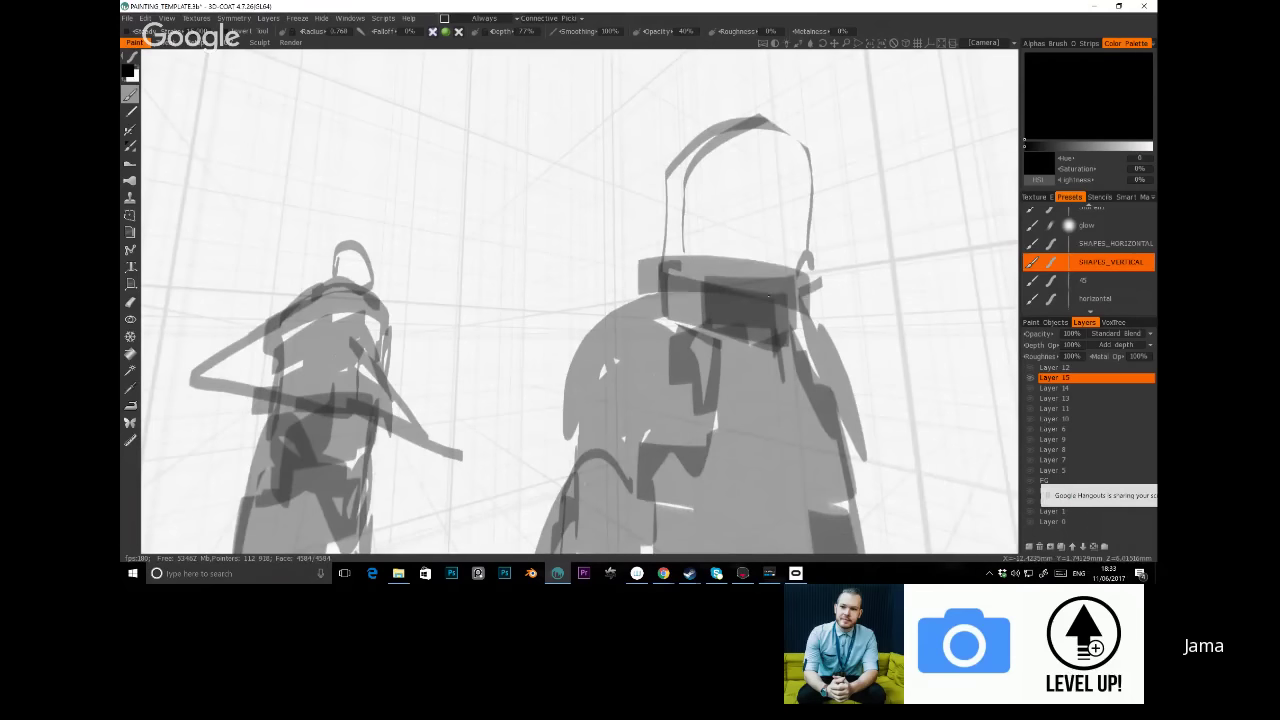
right_click_drag(712, 198, 548, 383)
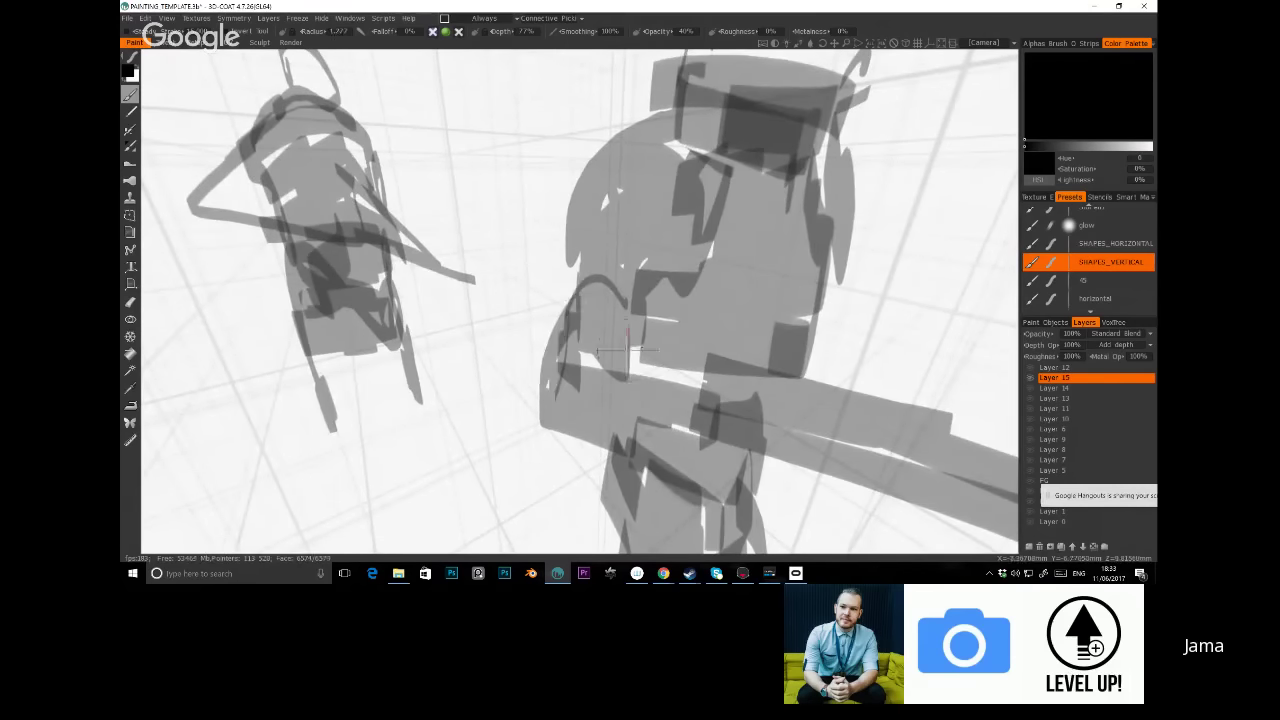
right_click_drag(700, 300, 680, 340)
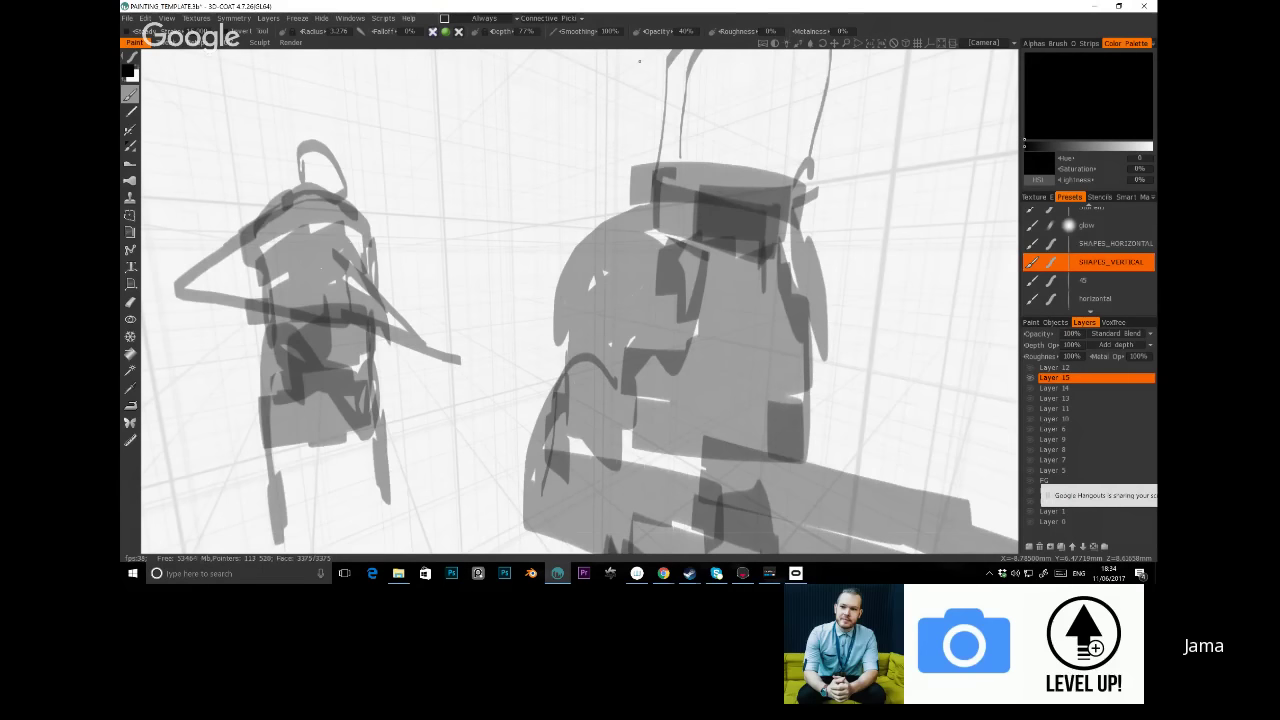
mouse_move(639, 61)
middle_mouse_down()
mouse_move(720, 100)
mouse_move(714, 70)
mouse_move(727, 54)
middle_mouse_up()
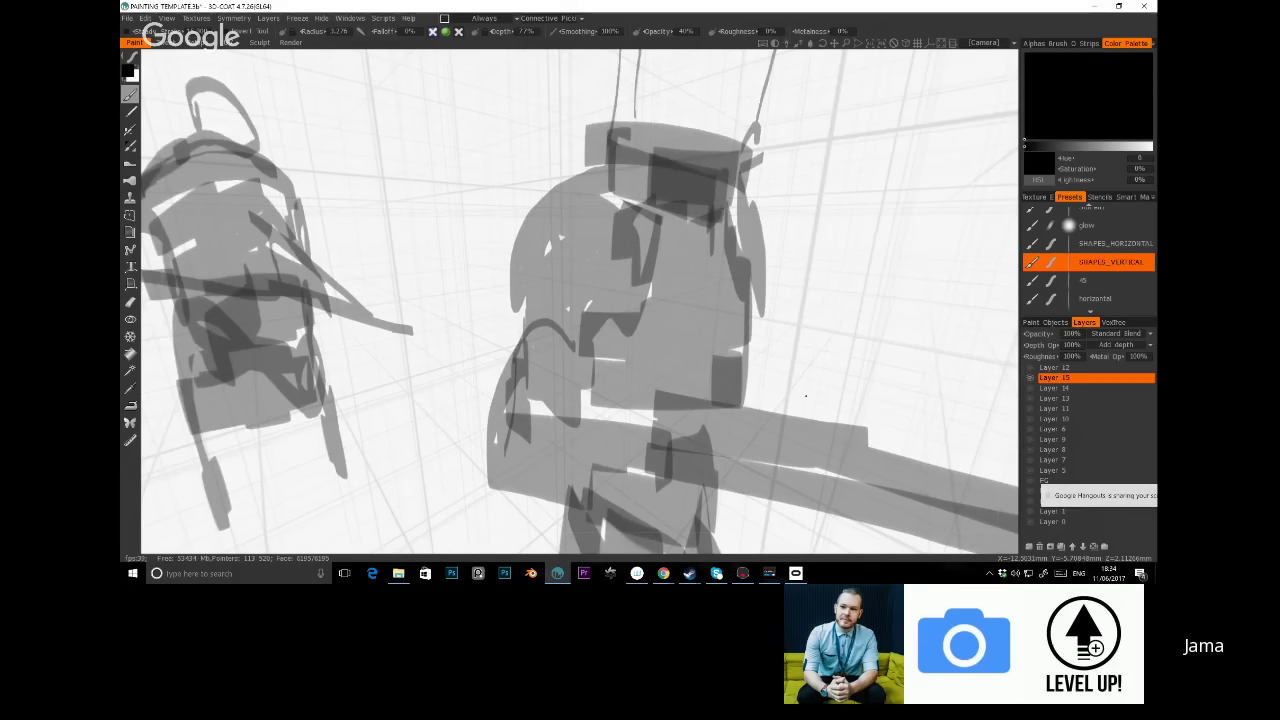
middle_click_drag(806, 395, 509, 203)
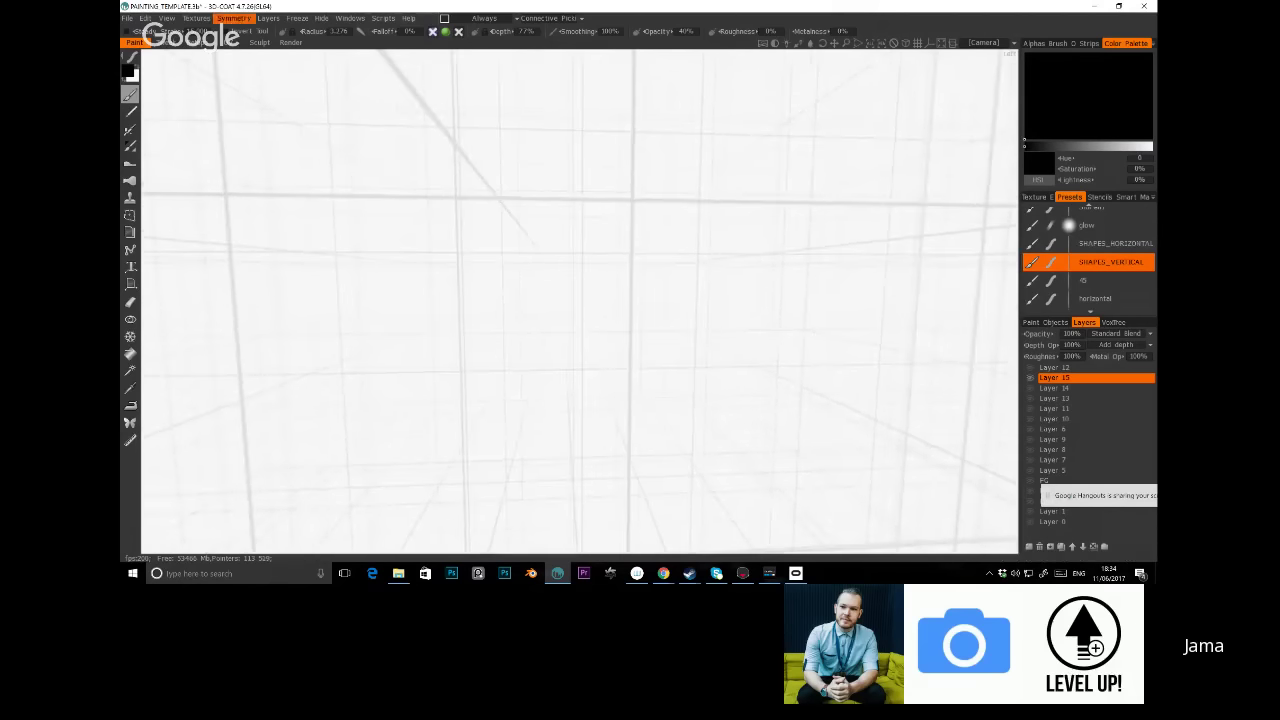
Enable X-axis mirror symmetry and reduce the brush radius to 0.49
left_click(233, 18)
left_click(240, 56)
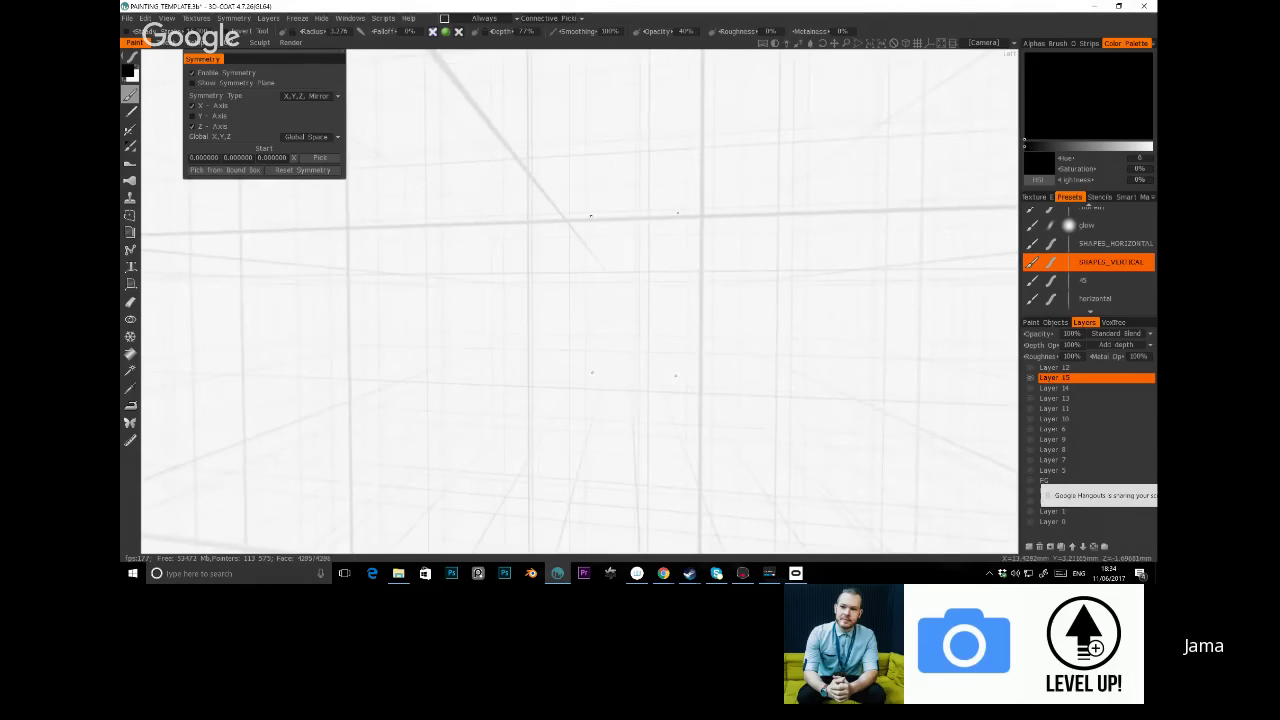
mouse_move(591, 215)
left_mouse_down()
mouse_move(566, 290)
mouse_move(530, 312)
left_mouse_up()
key("ctrl+z")
right_click_drag(592, 205, 568, 225)
Paint mirrored vertical posts, diagonal legs, corner diagonals and a doubled top bar
mouse_move(580, 209)
left_mouse_down()
mouse_move(558, 234)
mouse_move(570, 312)
left_mouse_up()
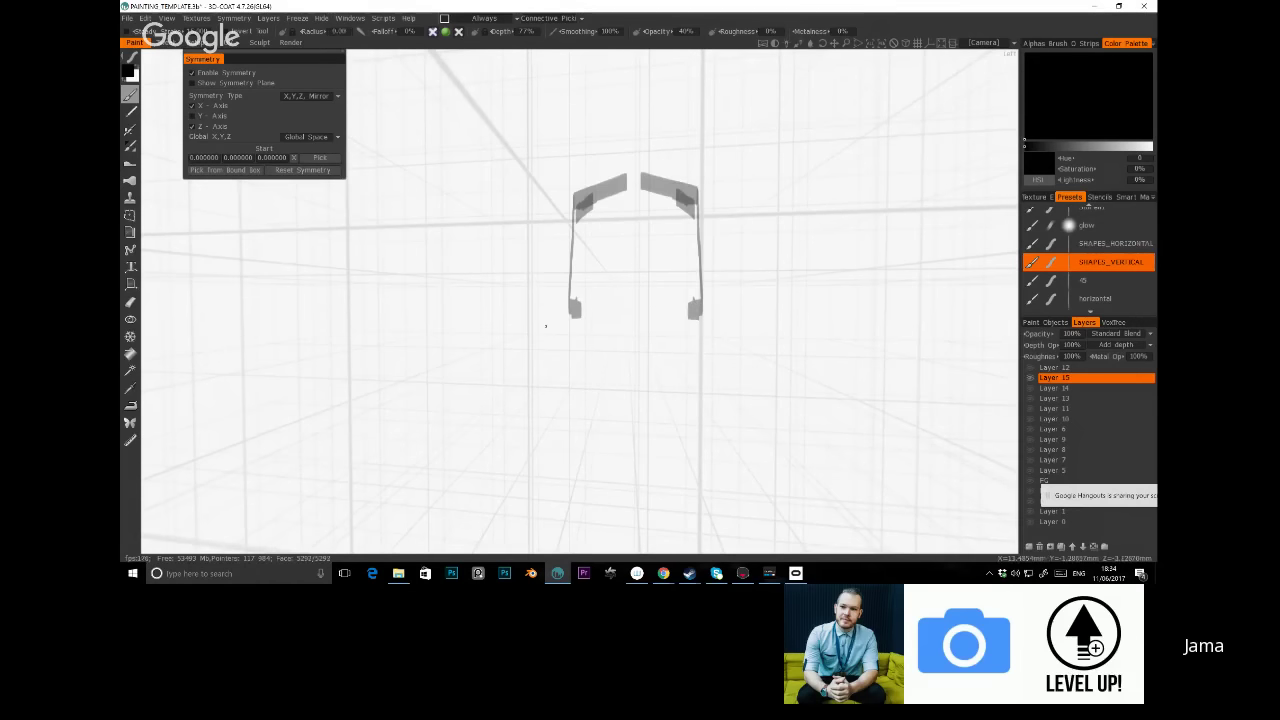
left_click_drag(574, 310, 470, 355)
left_click_drag(478, 175, 467, 344)
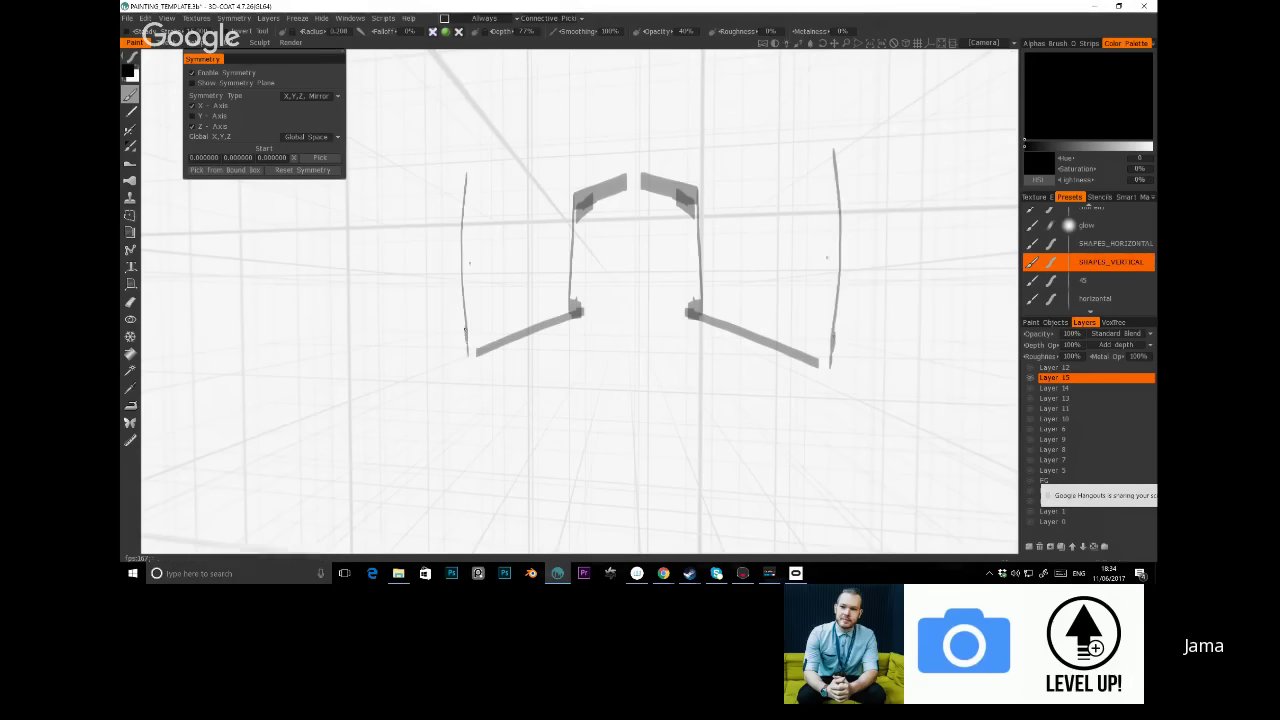
key("ctrl+z")
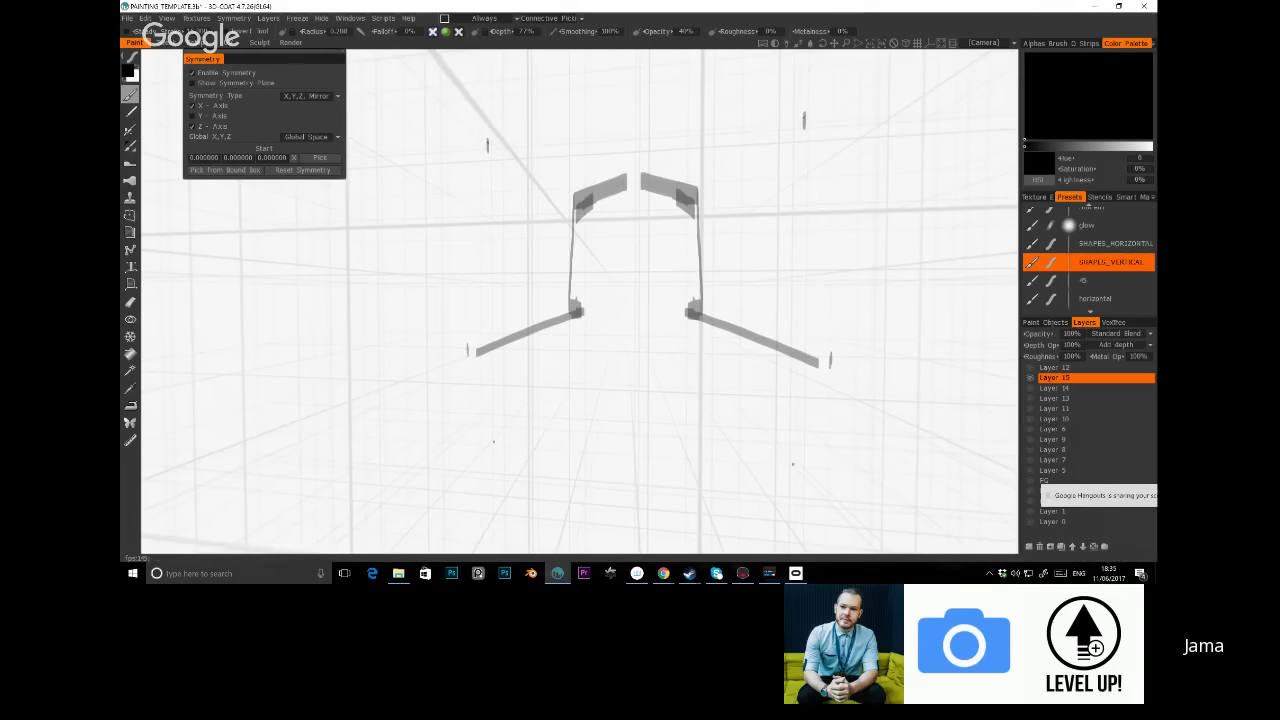
left_click_drag(487, 140, 580, 197)
left_click_drag(500, 127, 632, 113)
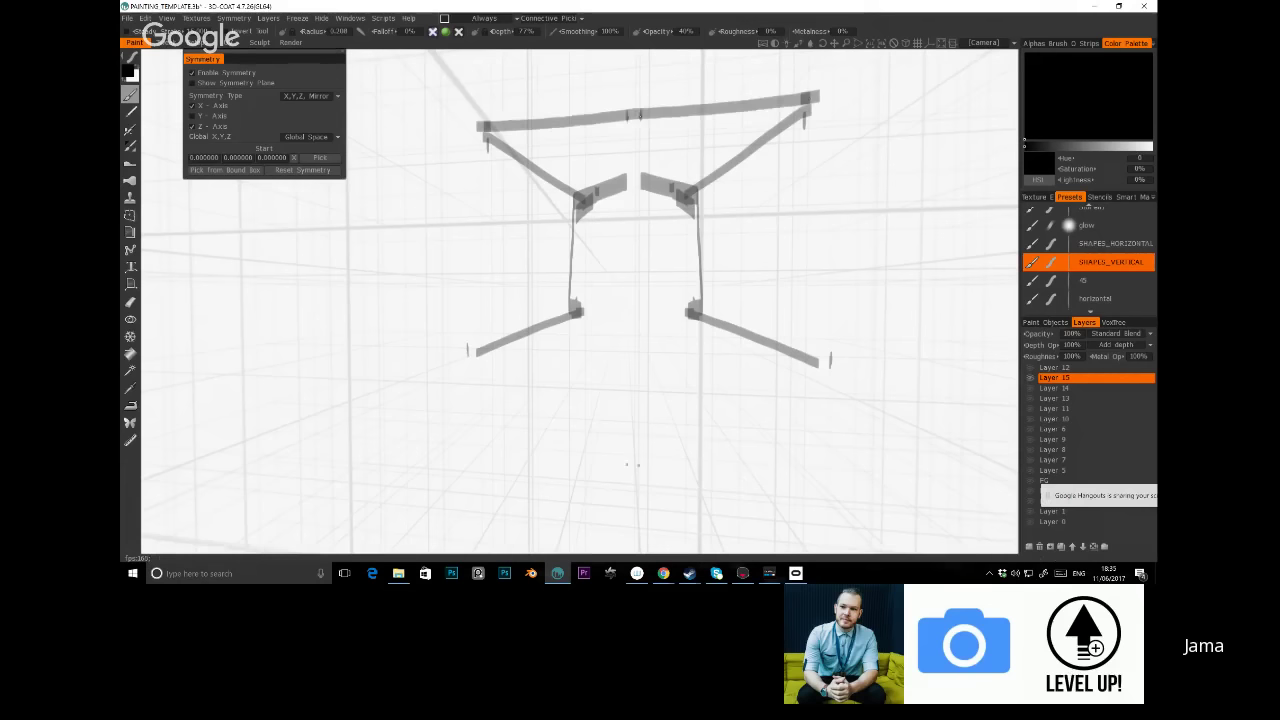
left_click(632, 113)
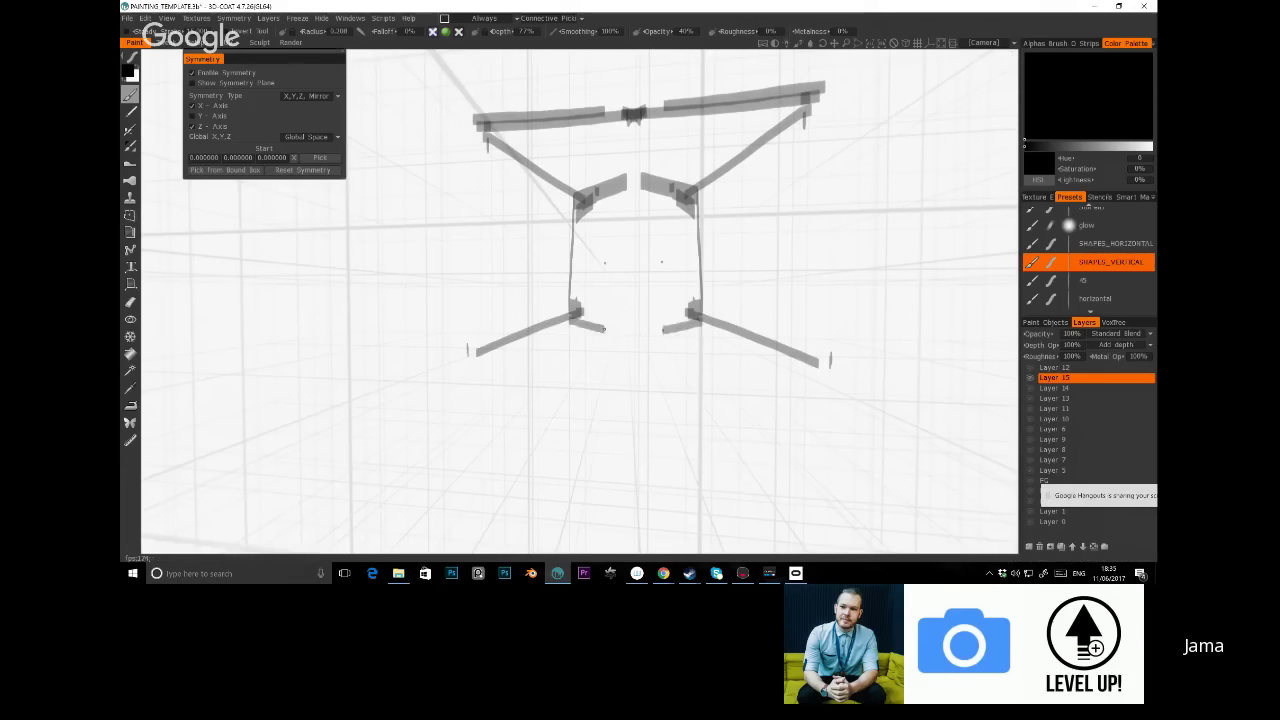
Hang mirrored lower legs from the joints, with bars and end verticals beneath them
left_click_drag(579, 318, 579, 396)
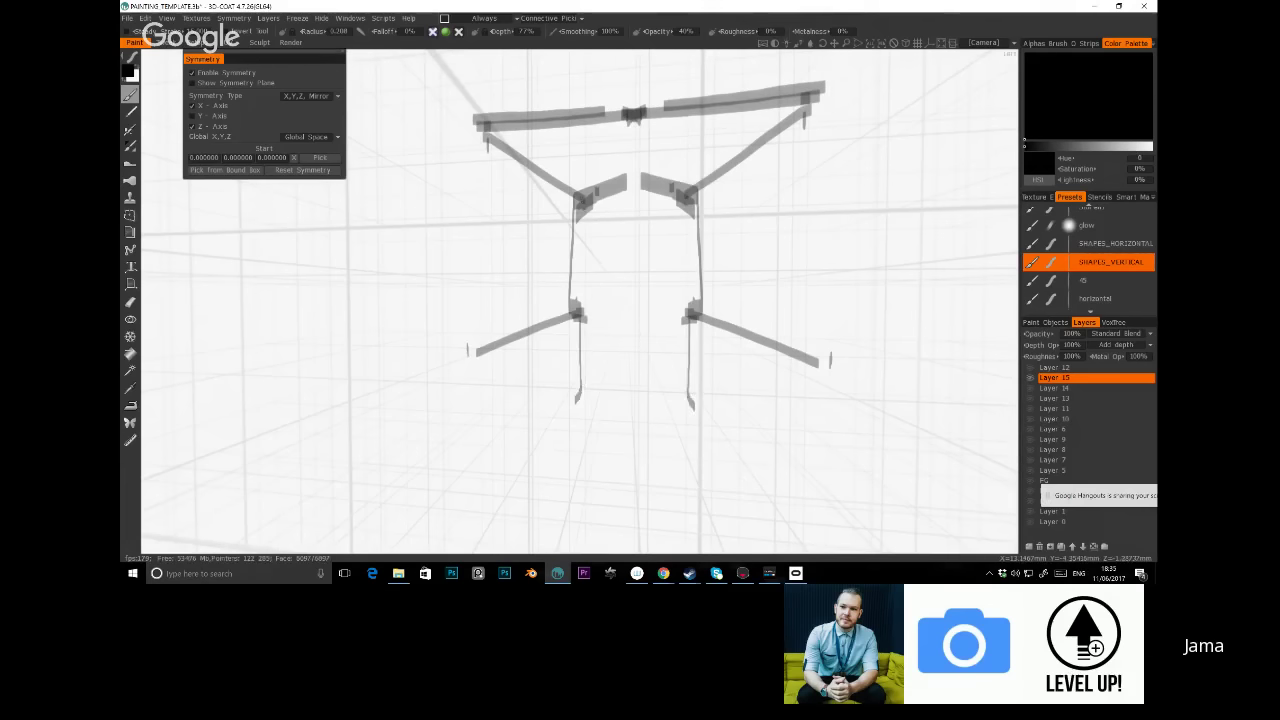
middle_click_drag(579, 396, 606, 320)
mouse_move(720, 362)
left_mouse_down()
mouse_move(855, 370)
mouse_move(705, 356)
left_mouse_up()
key("ctrl+z")
left_click_drag(875, 285, 855, 365)
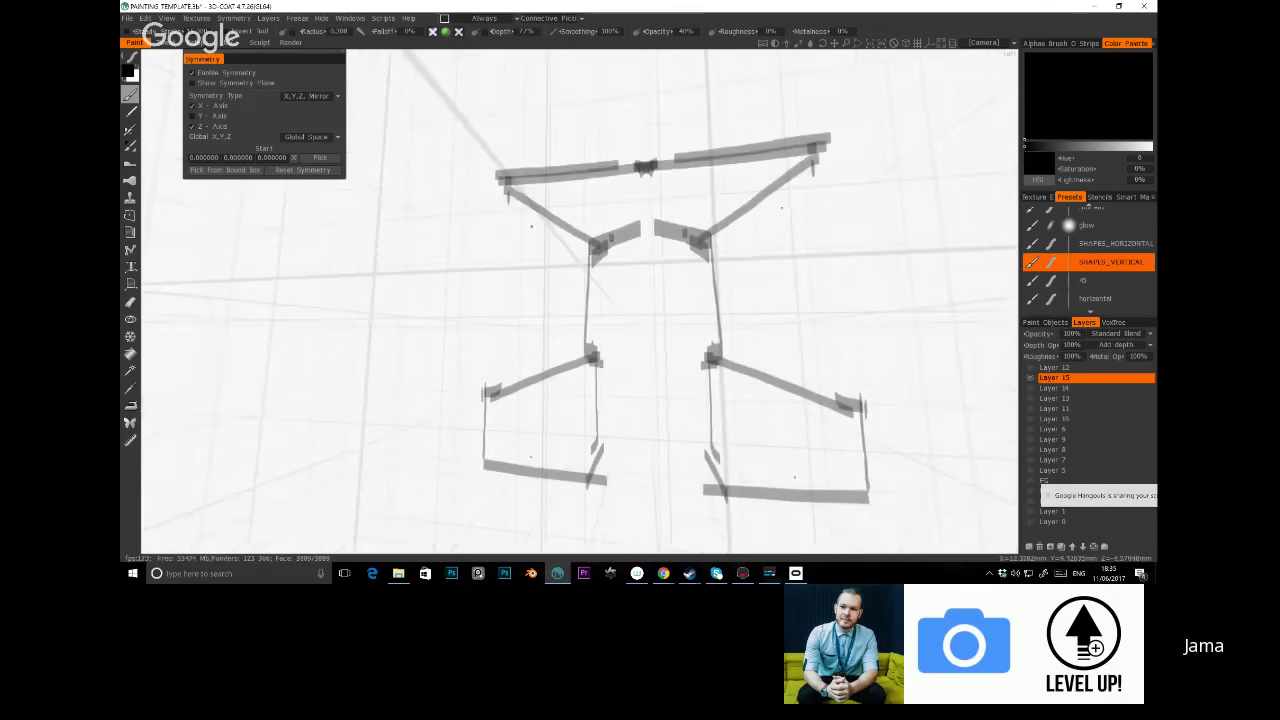
middle_click_drag(858, 313, 688, 361)
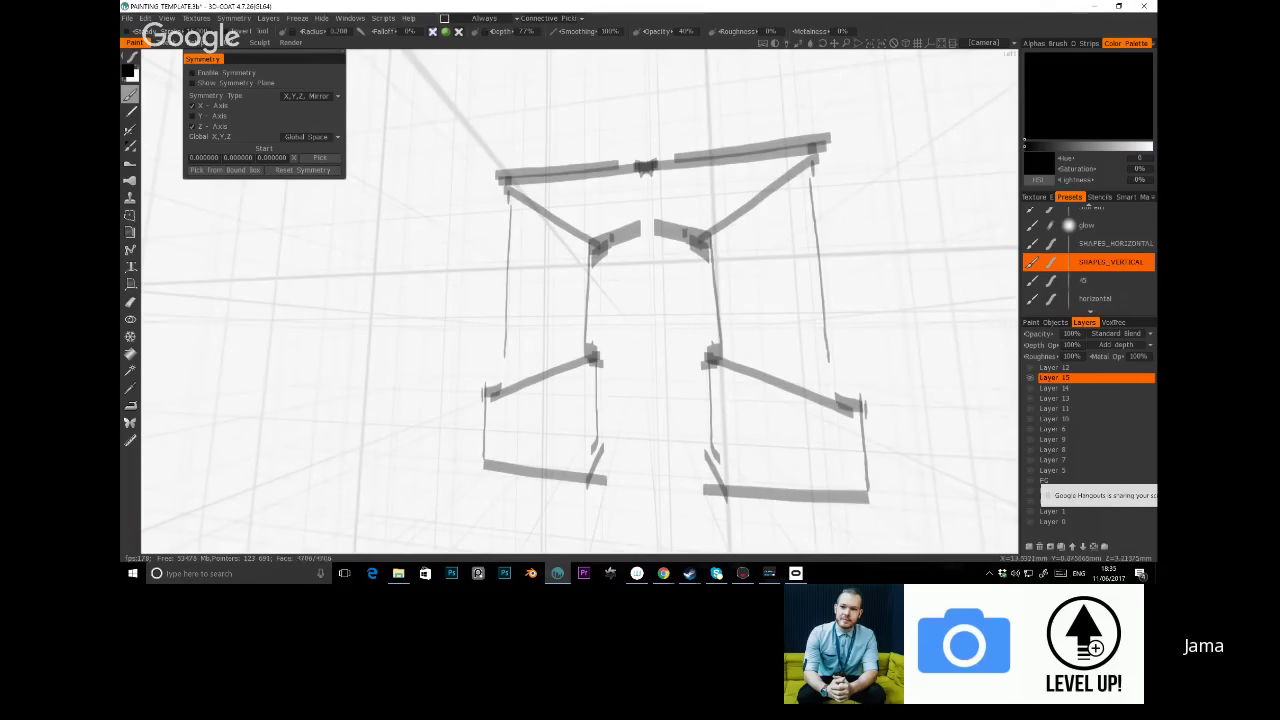
middle_click_drag(630, 395, 636, 297)
Sketch a small pencil figure with a staff standing between the legs
mouse_move(645, 271)
left_mouse_down()
mouse_move(642, 376)
mouse_move(672, 268)
mouse_move(662, 342)
mouse_move(657, 287)
mouse_move(661, 370)
left_mouse_up()
mouse_move(648, 282)
left_mouse_down()
mouse_move(666, 242)
mouse_move(656, 227)
mouse_move(650, 305)
mouse_move(704, 342)
left_mouse_up()
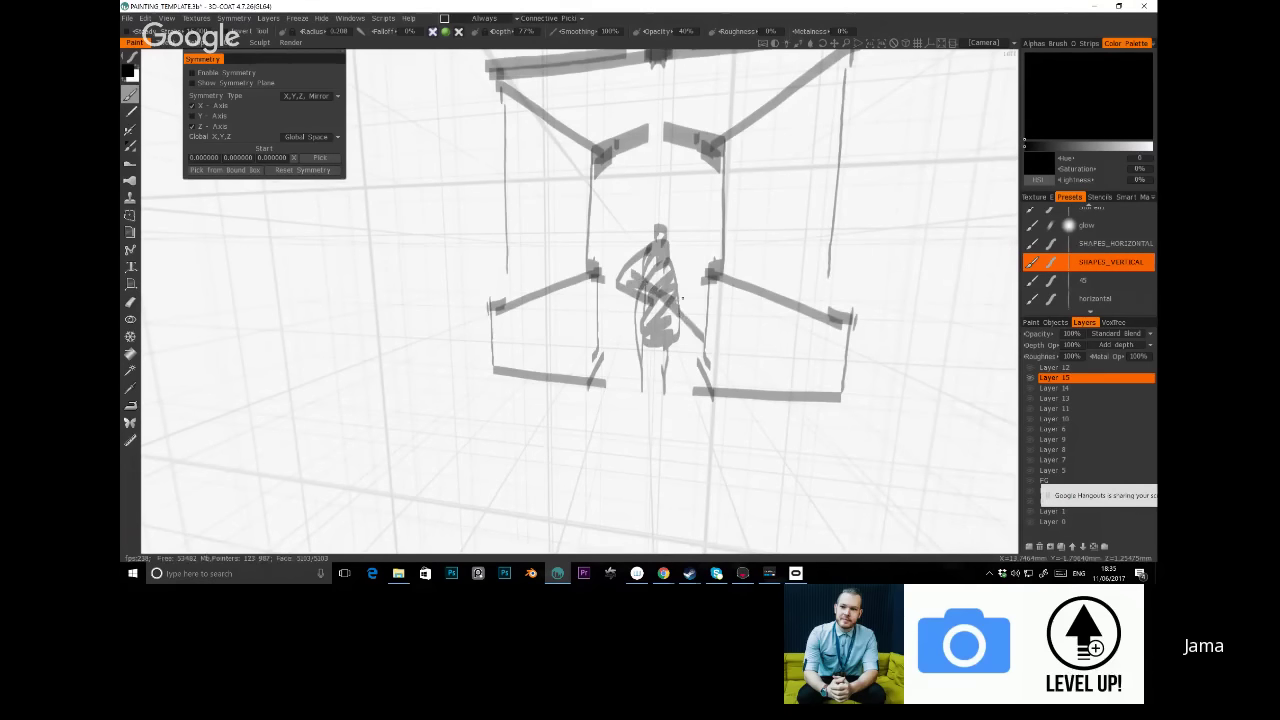
key("ctrl+z")
mouse_move(652, 246)
left_mouse_down()
mouse_move(628, 279)
mouse_move(688, 328)
left_mouse_up()
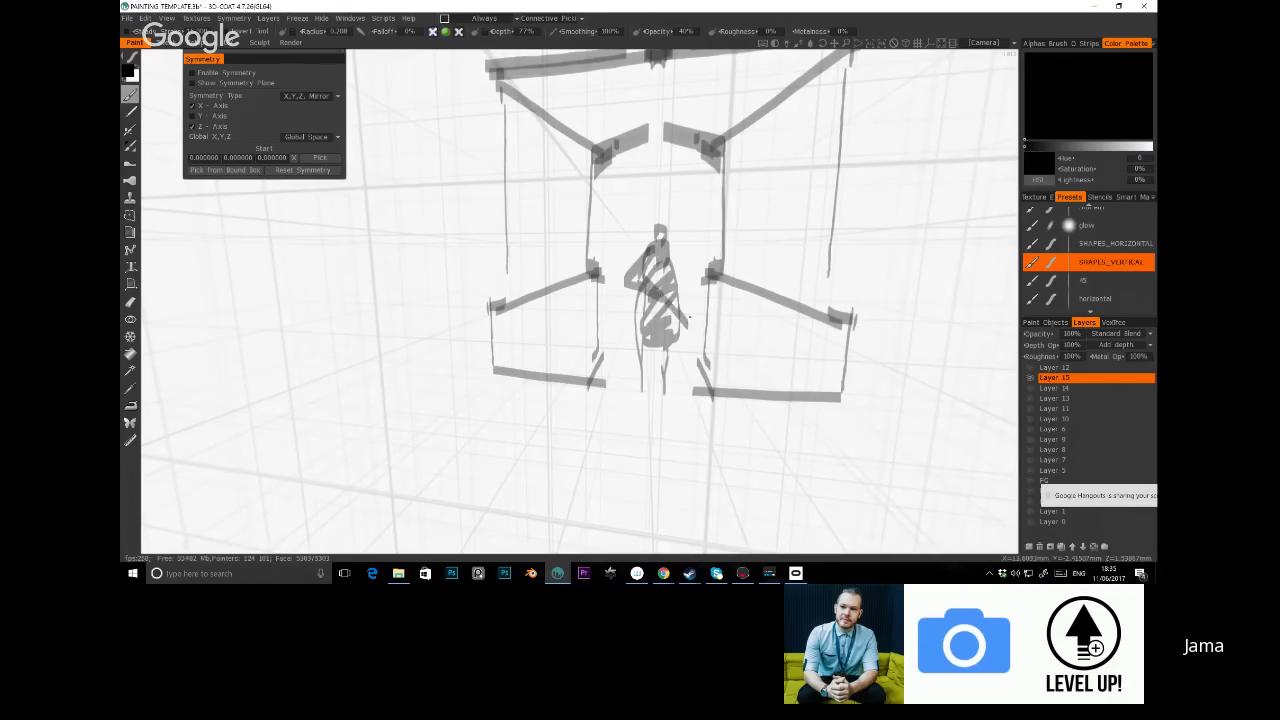
mouse_move(688, 328)
middle_mouse_down()
mouse_move(500, 290)
mouse_move(470, 330)
mouse_move(500, 300)
mouse_move(540, 300)
middle_mouse_up()
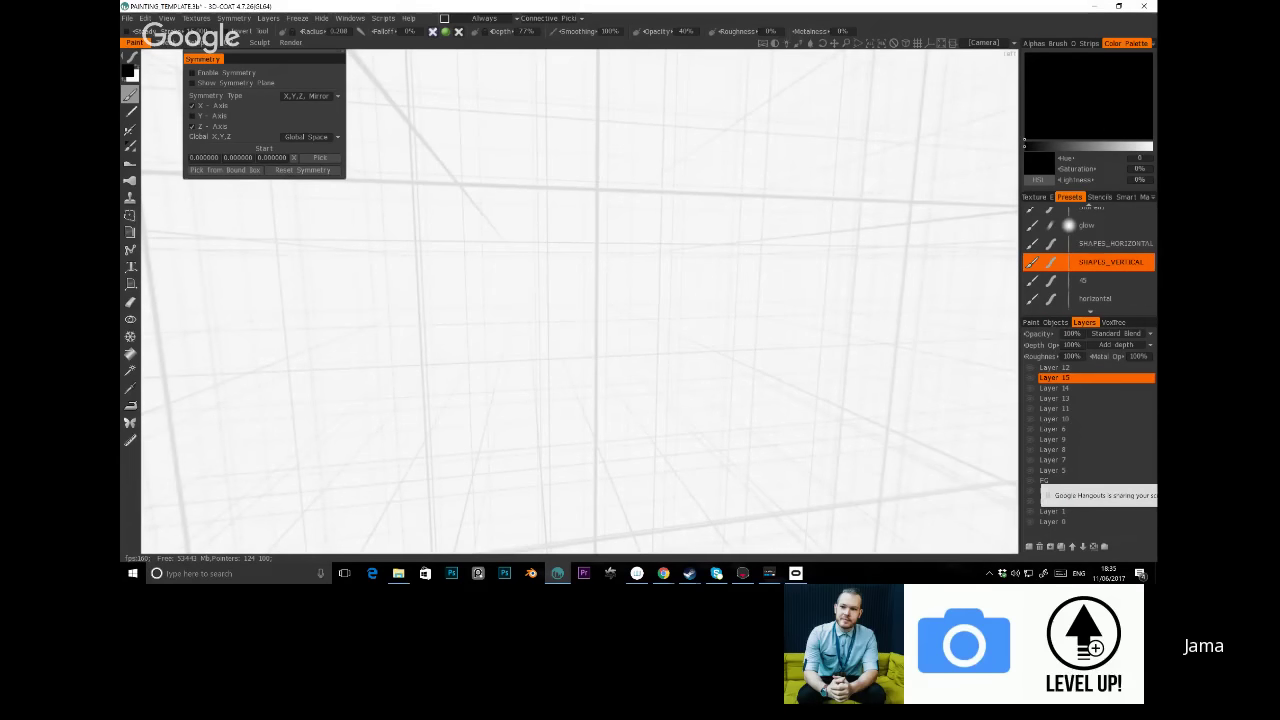
Toggle Layer 0 and Layer 9 visibility and orbit to the plaza of black warrior silhouettes
middle_click_drag(540, 300, 580, 300)
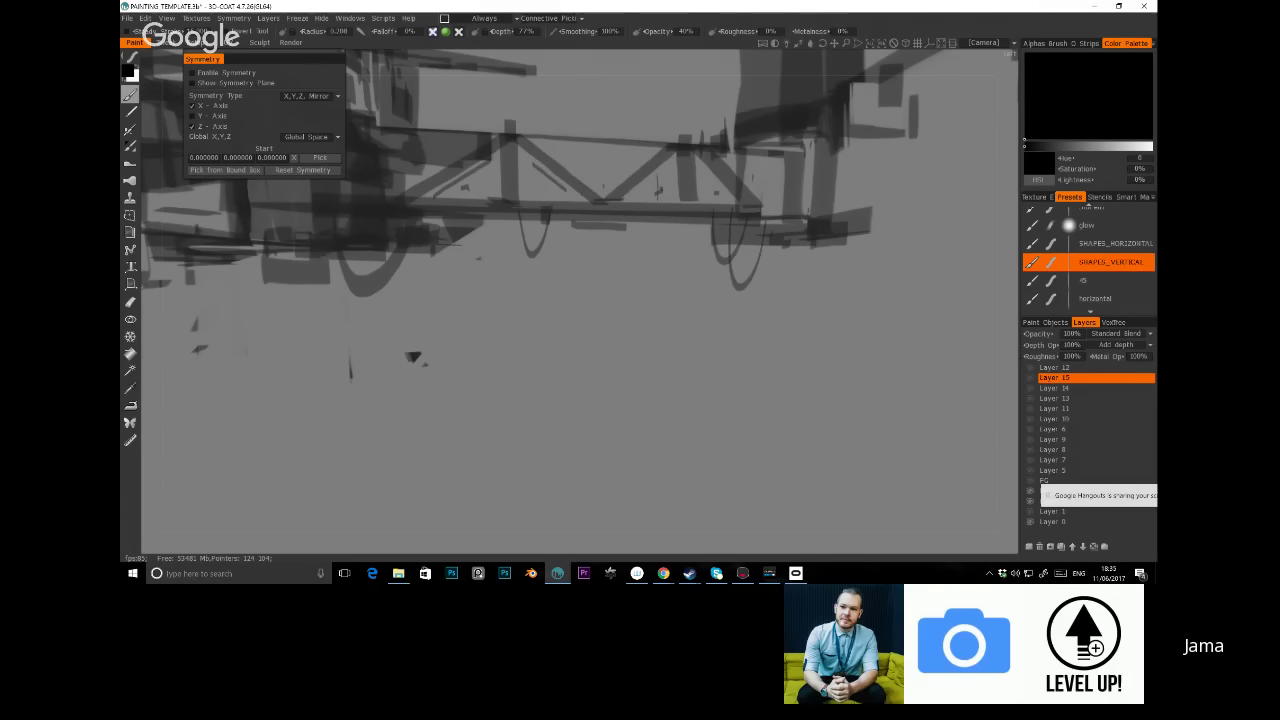
left_click(1030, 521)
mouse_move(413, 356)
middle_mouse_down()
mouse_move(652, 421)
mouse_move(455, 145)
mouse_move(497, 358)
mouse_move(650, 258)
mouse_move(380, 315)
middle_mouse_up()
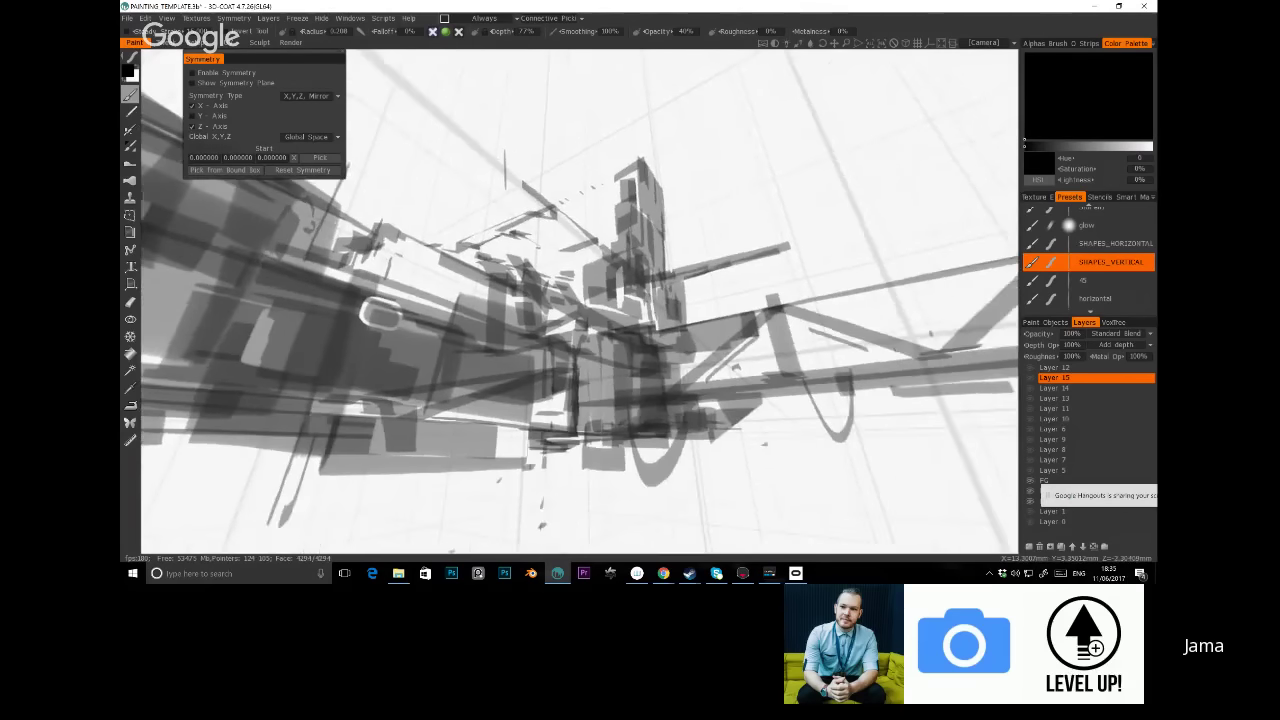
middle_click_drag(764, 443, 727, 200)
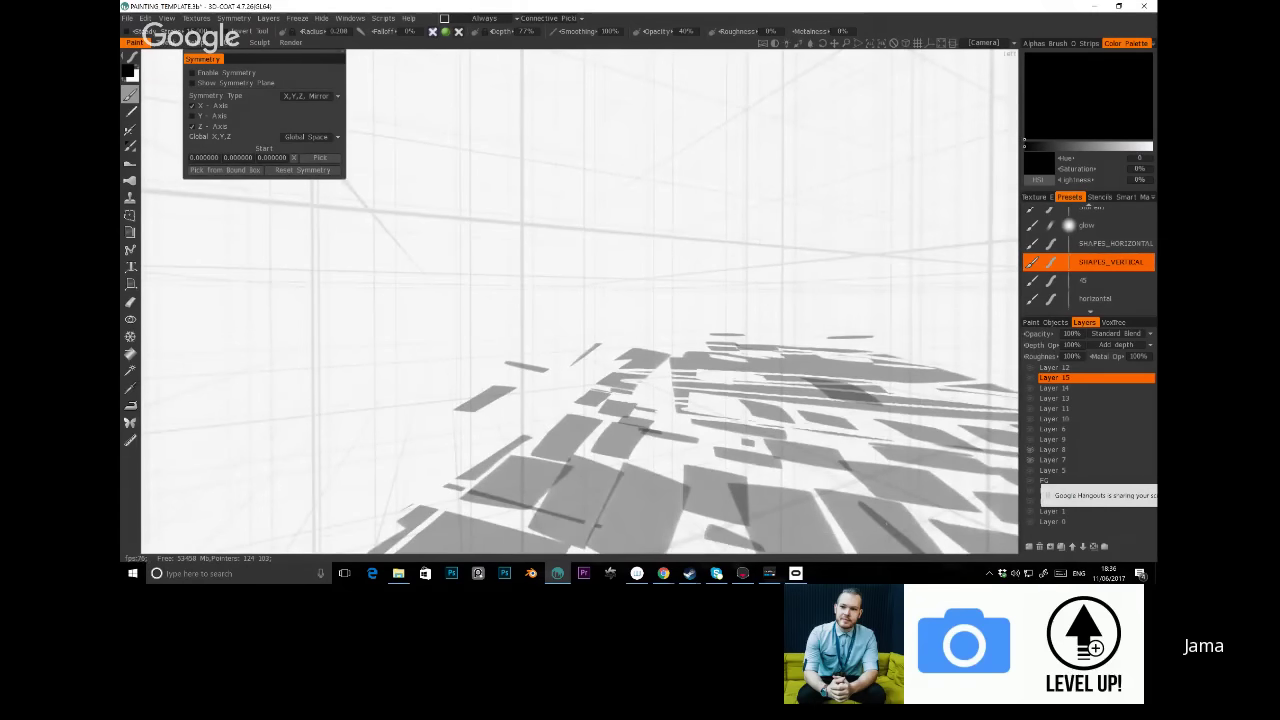
left_click(1030, 439)
middle_click_drag(580, 300, 450, 300)
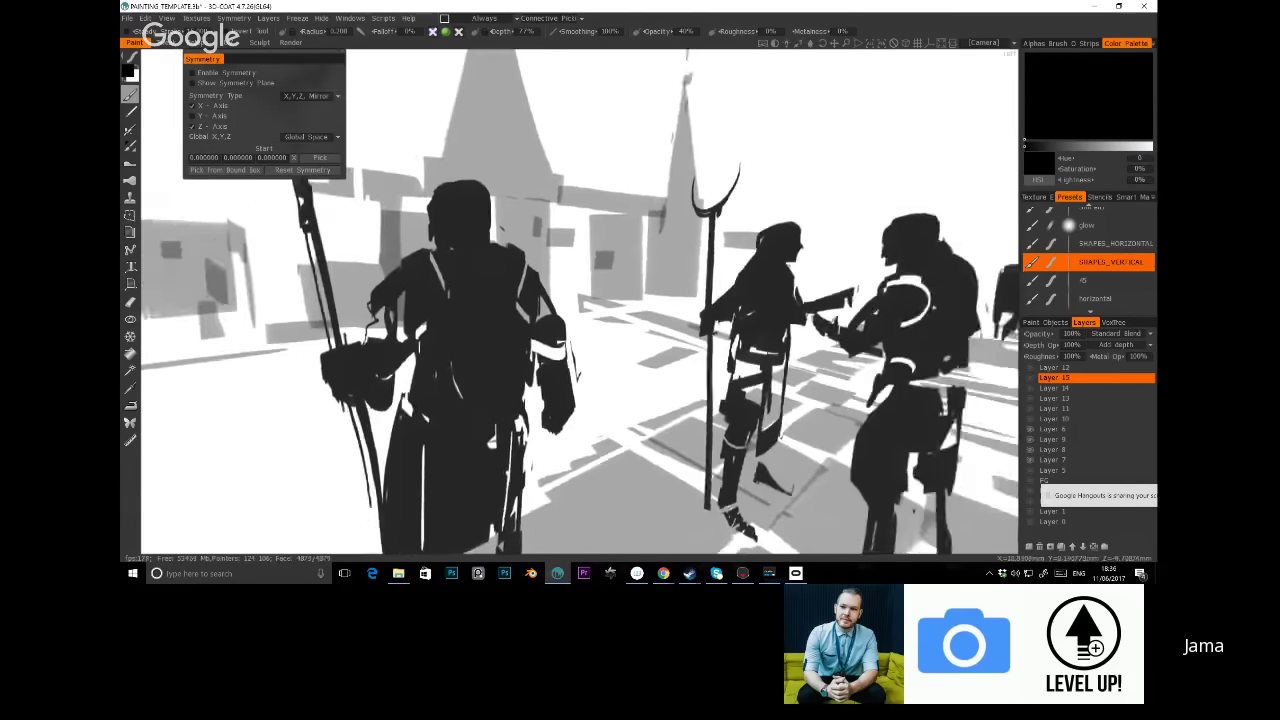
scroll(1089, 258, "down", 8)
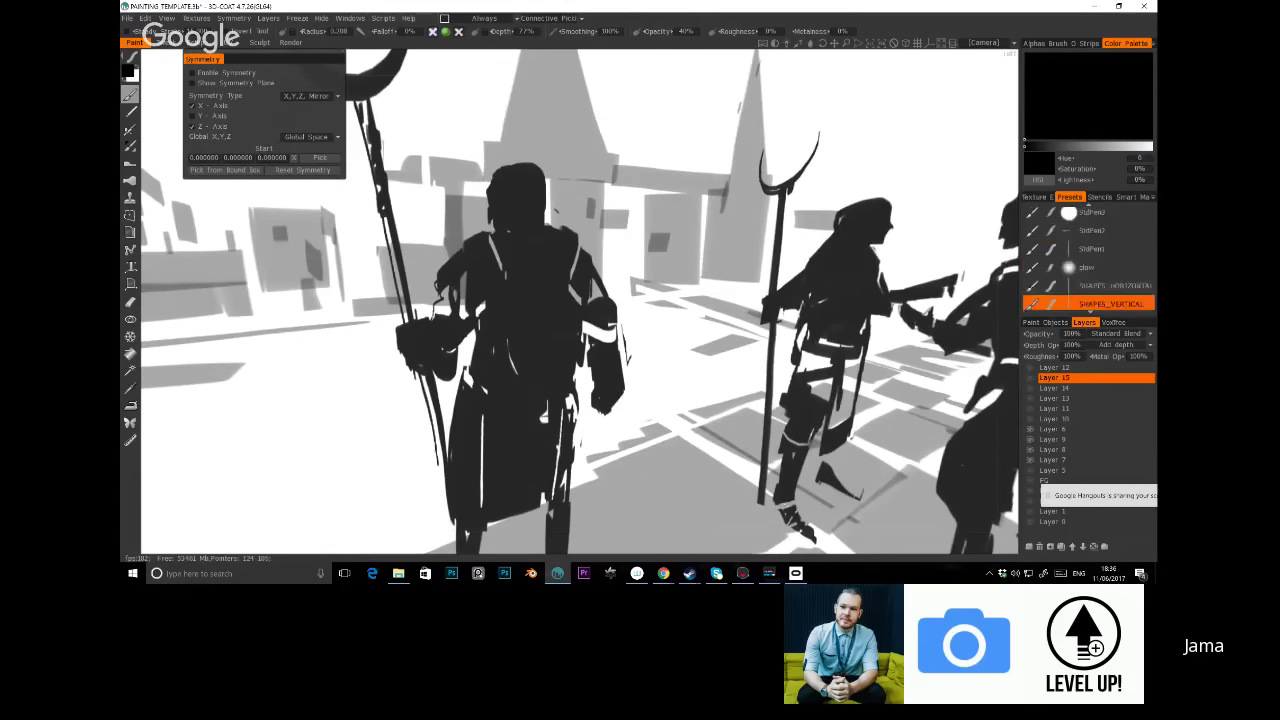
Pick the Wet marker 2 brush and add a new Layer 16 as the paint target
left_click(1100, 241)
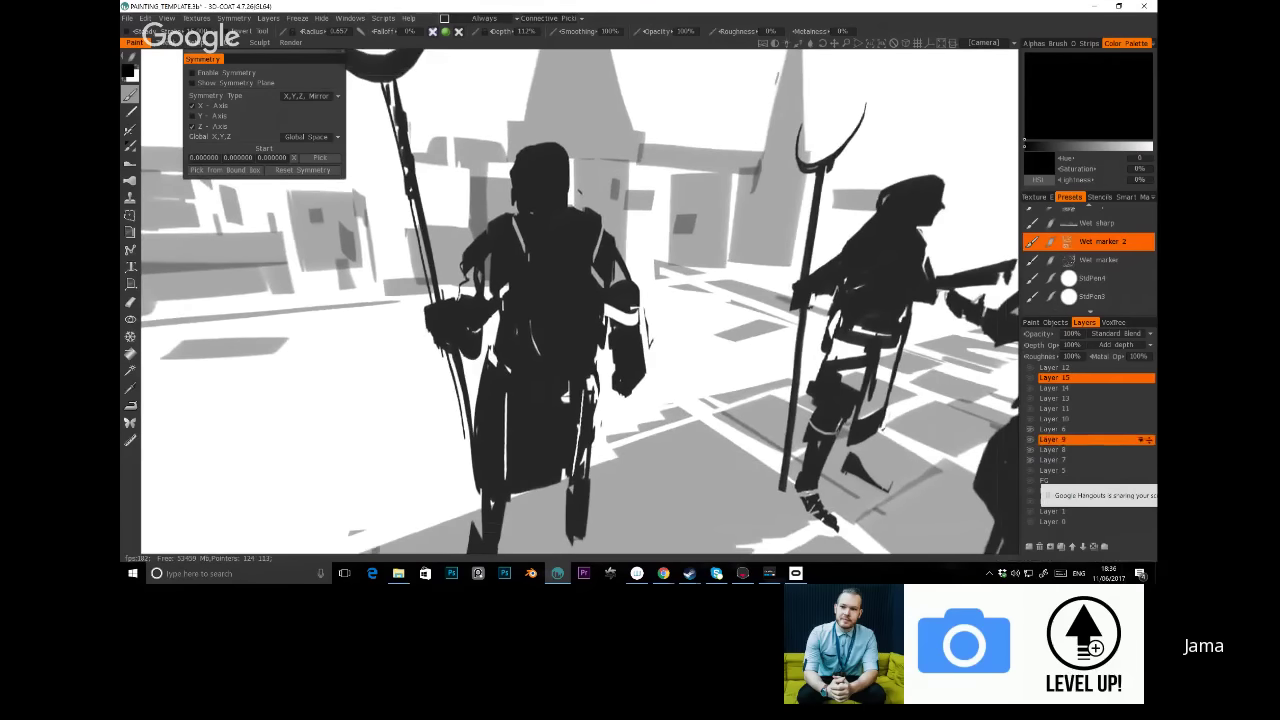
left_click(1090, 429)
left_click(1029, 546)
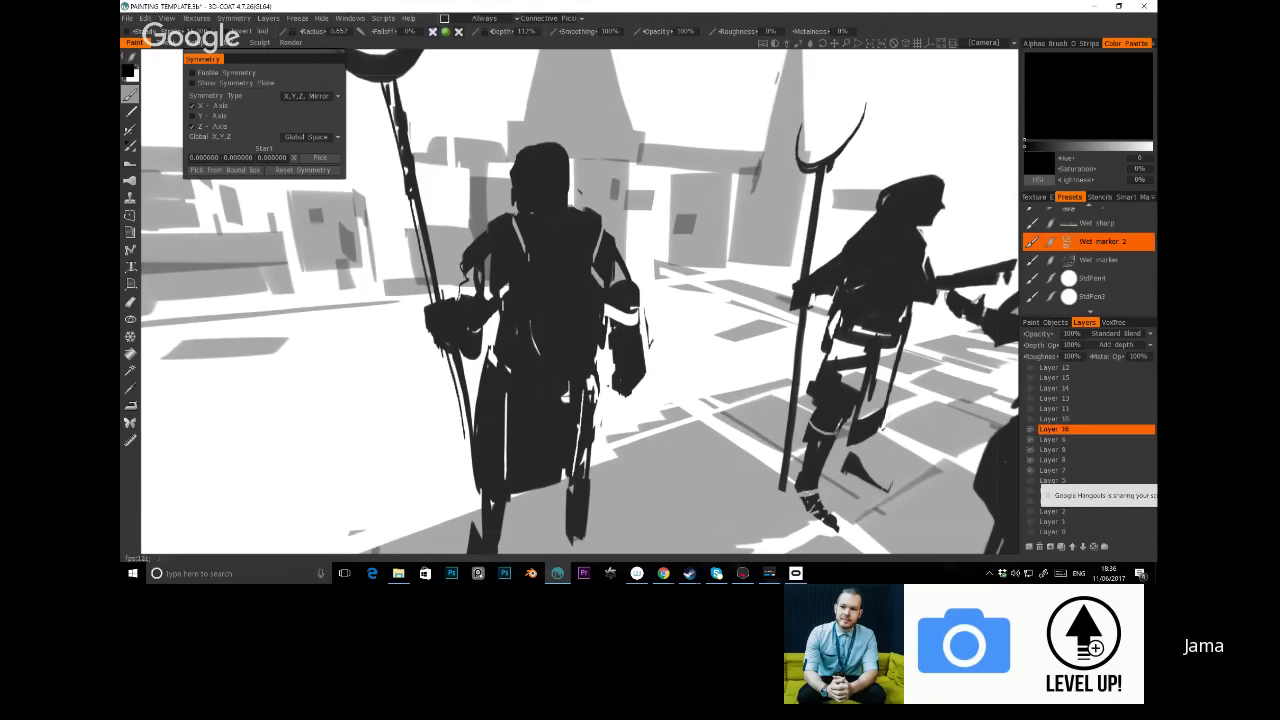
Brush soft light-grey shading across the street ground around and between the figures
mouse_move(718, 388)
left_mouse_down()
mouse_move(640, 400)
mouse_move(759, 358)
left_mouse_up()
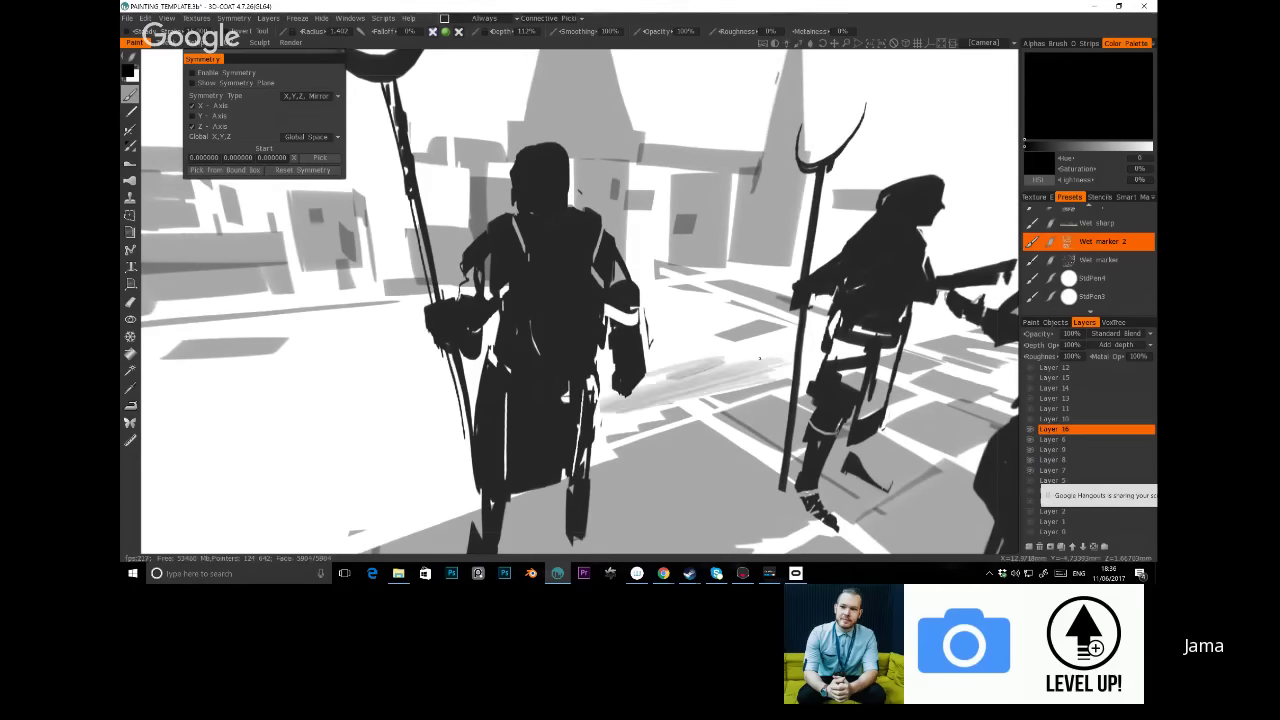
right_click_drag(752, 358, 660, 410)
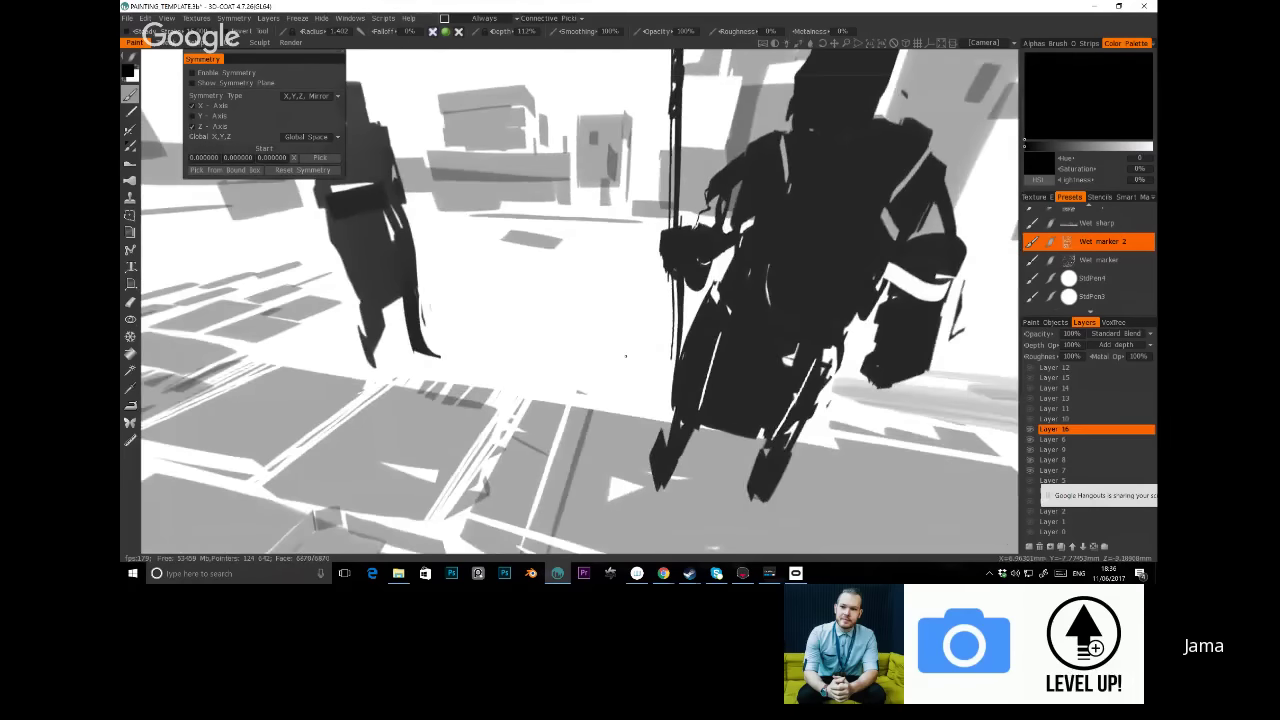
mouse_move(643, 418)
left_mouse_down()
mouse_move(460, 396)
mouse_move(650, 372)
mouse_move(432, 352)
mouse_move(446, 322)
mouse_move(480, 312)
mouse_move(650, 300)
left_mouse_up()
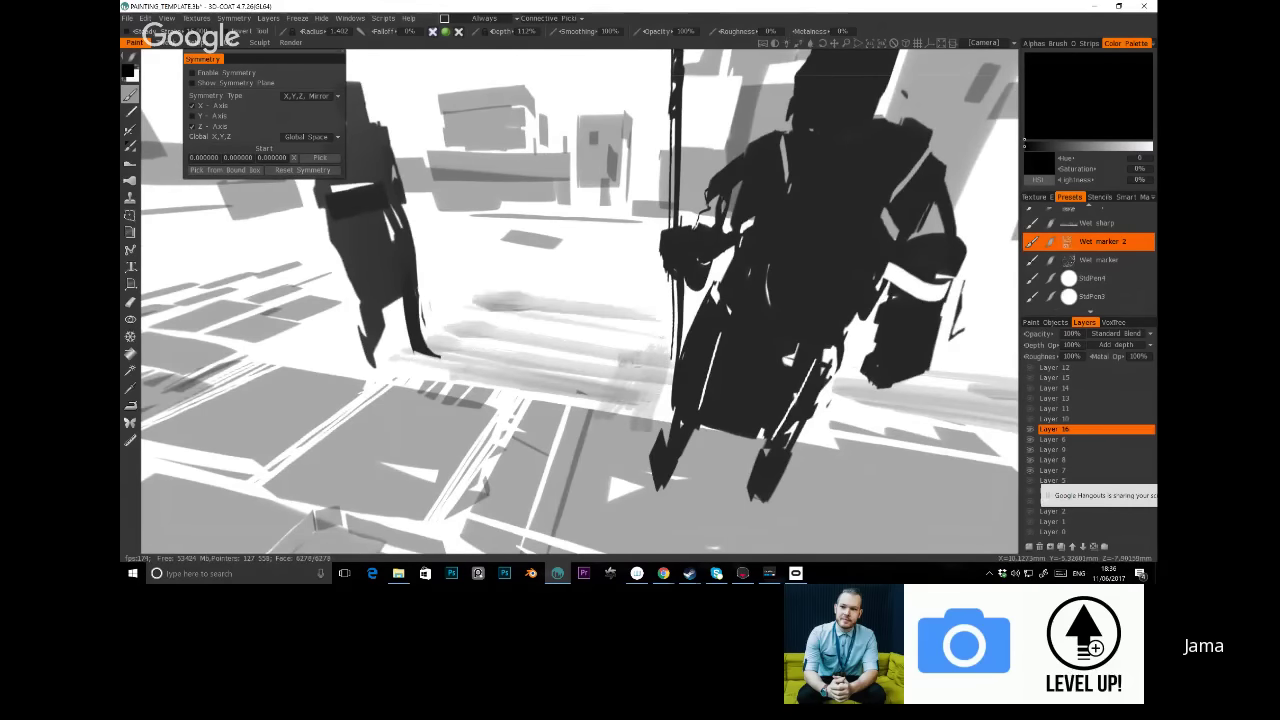
mouse_move(650, 300)
right_mouse_down()
mouse_move(660, 470)
mouse_move(622, 311)
right_mouse_up()
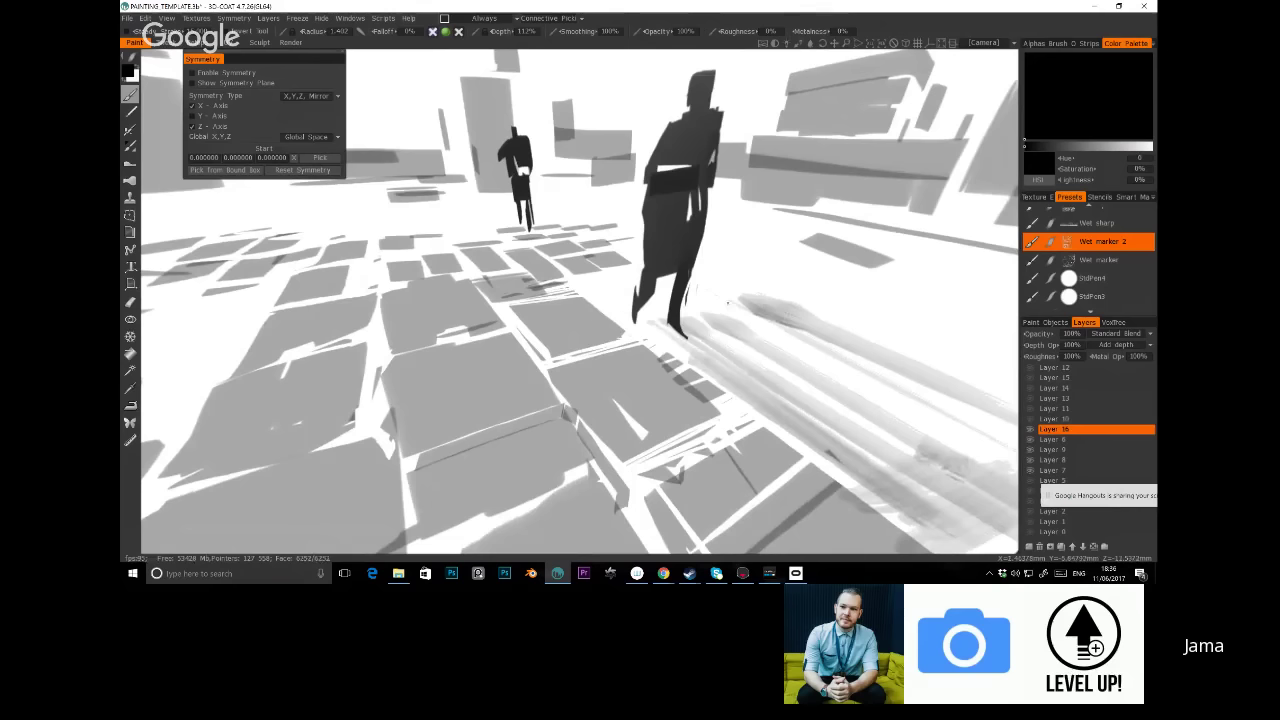
mouse_move(727, 300)
left_mouse_down()
mouse_move(790, 292)
mouse_move(690, 312)
left_mouse_up()
left_click_drag(528, 292, 872, 260)
mouse_move(872, 260)
right_mouse_down()
mouse_move(778, 340)
mouse_move(450, 262)
right_mouse_up()
mouse_move(450, 262)
left_mouse_down()
mouse_move(232, 280)
mouse_move(420, 300)
mouse_move(438, 282)
left_mouse_up()
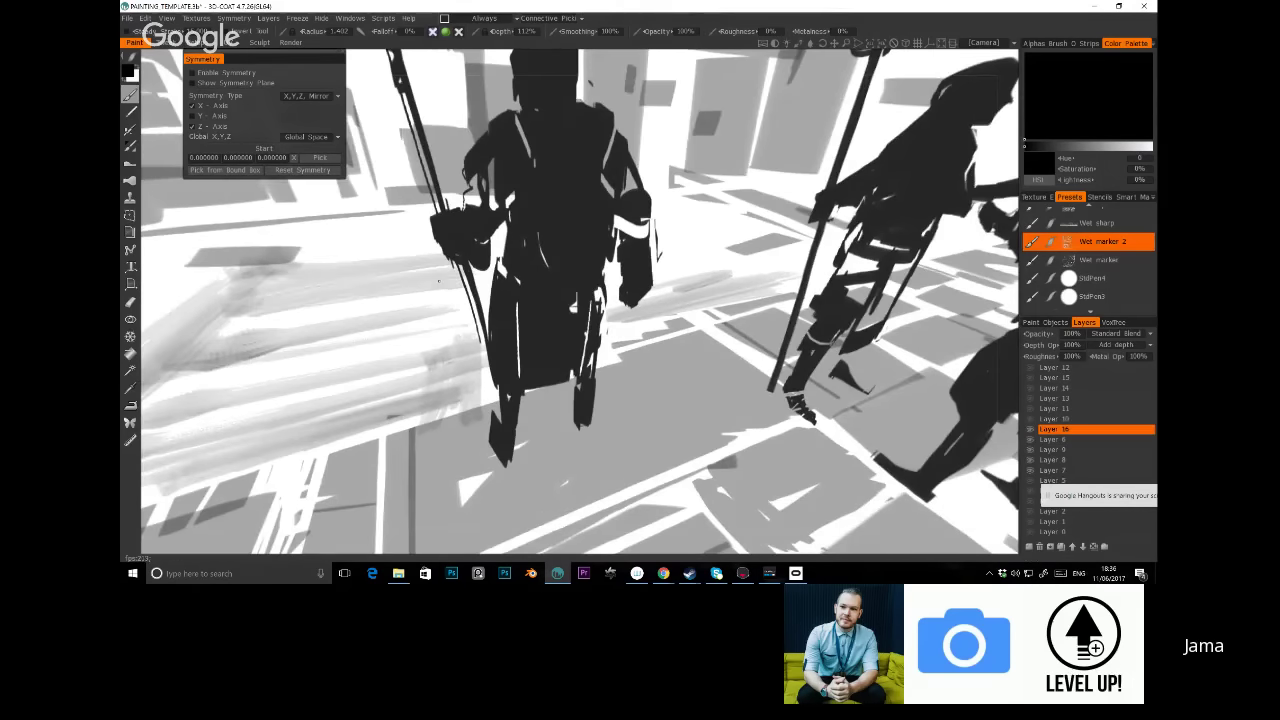
mouse_move(438, 282)
right_mouse_down()
mouse_move(600, 310)
mouse_move(640, 300)
right_mouse_up()
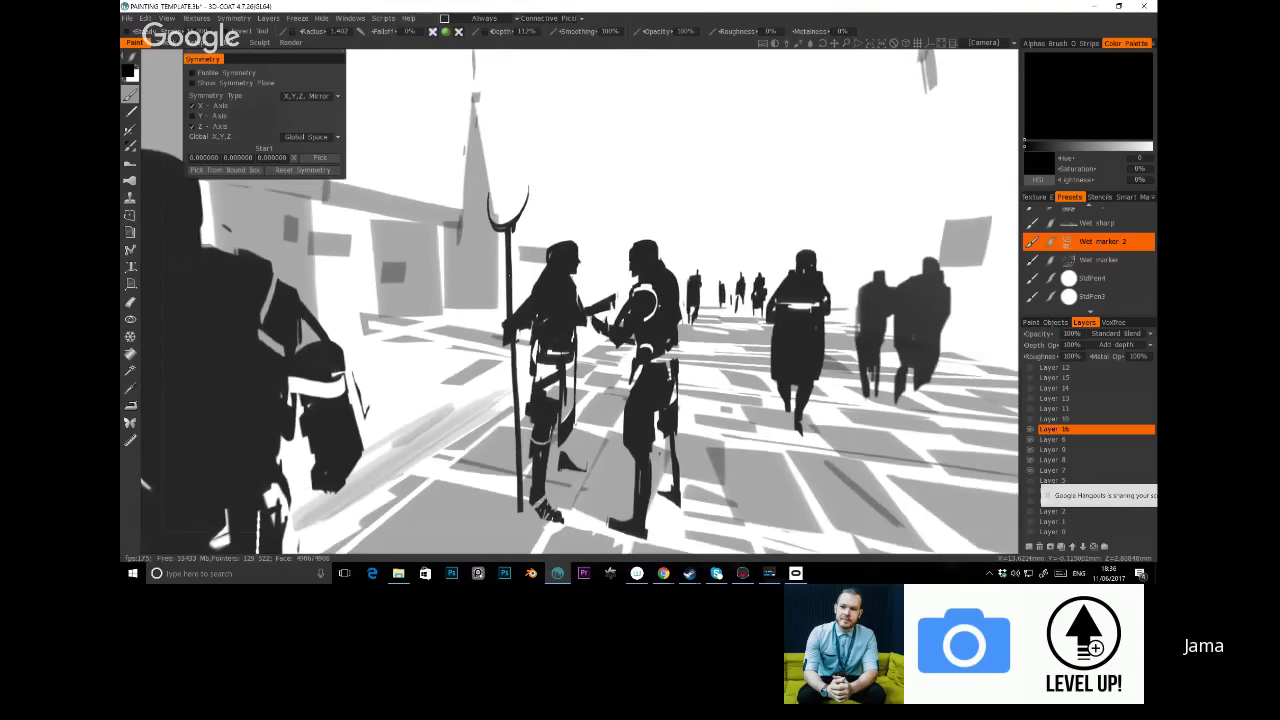
left_click_drag(504, 312, 420, 310)
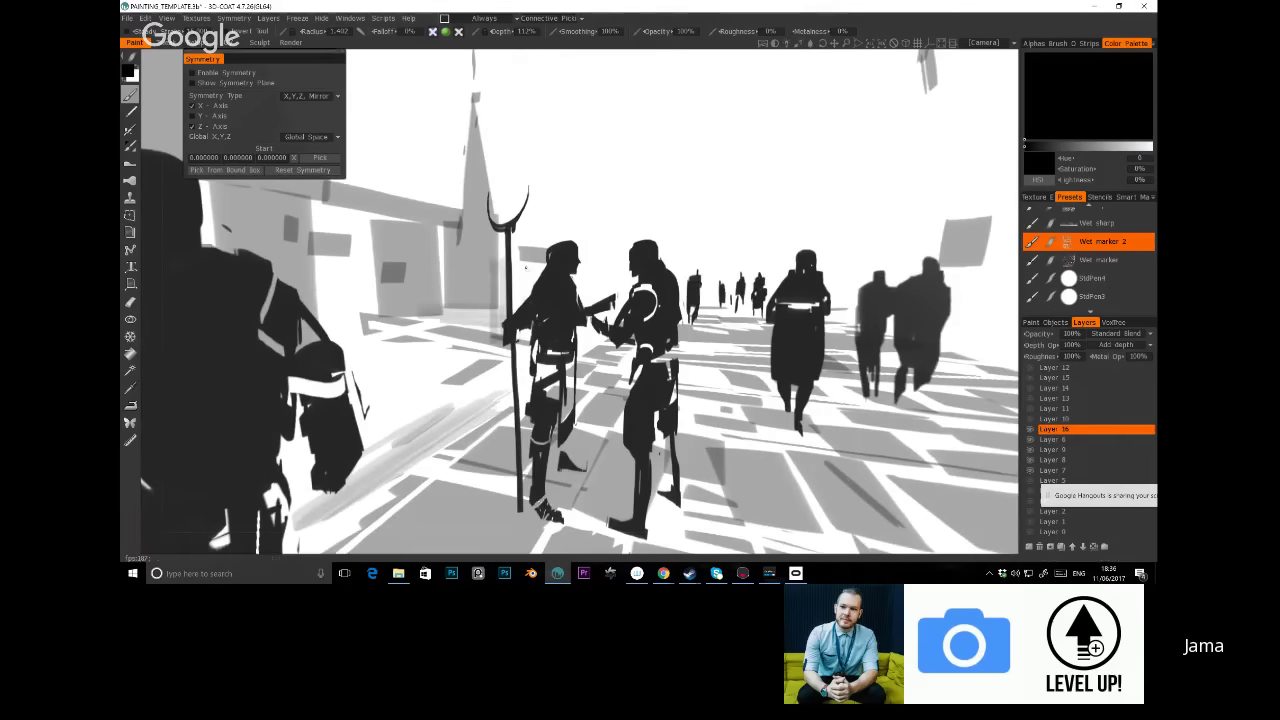
Paint vertical grey strokes by the central figure and two strokes along the overhead beam
right_click_drag(290, 362, 420, 350)
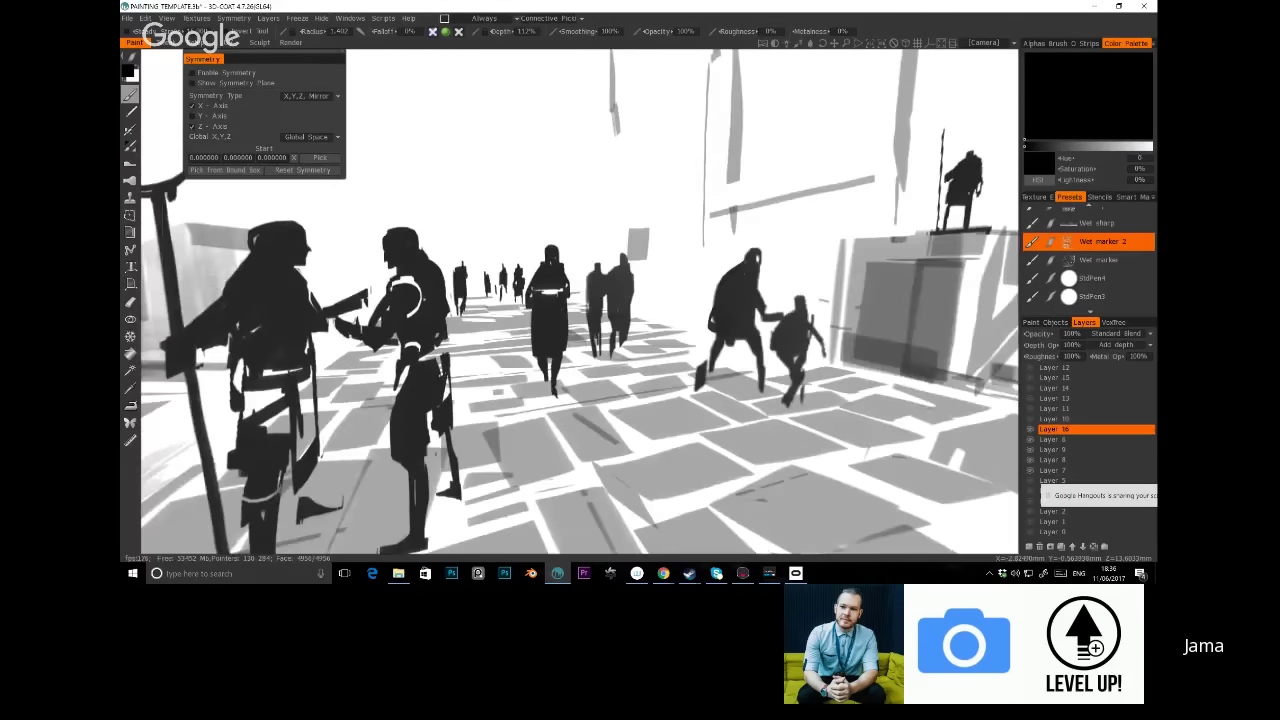
right_click_drag(560, 350, 535, 345)
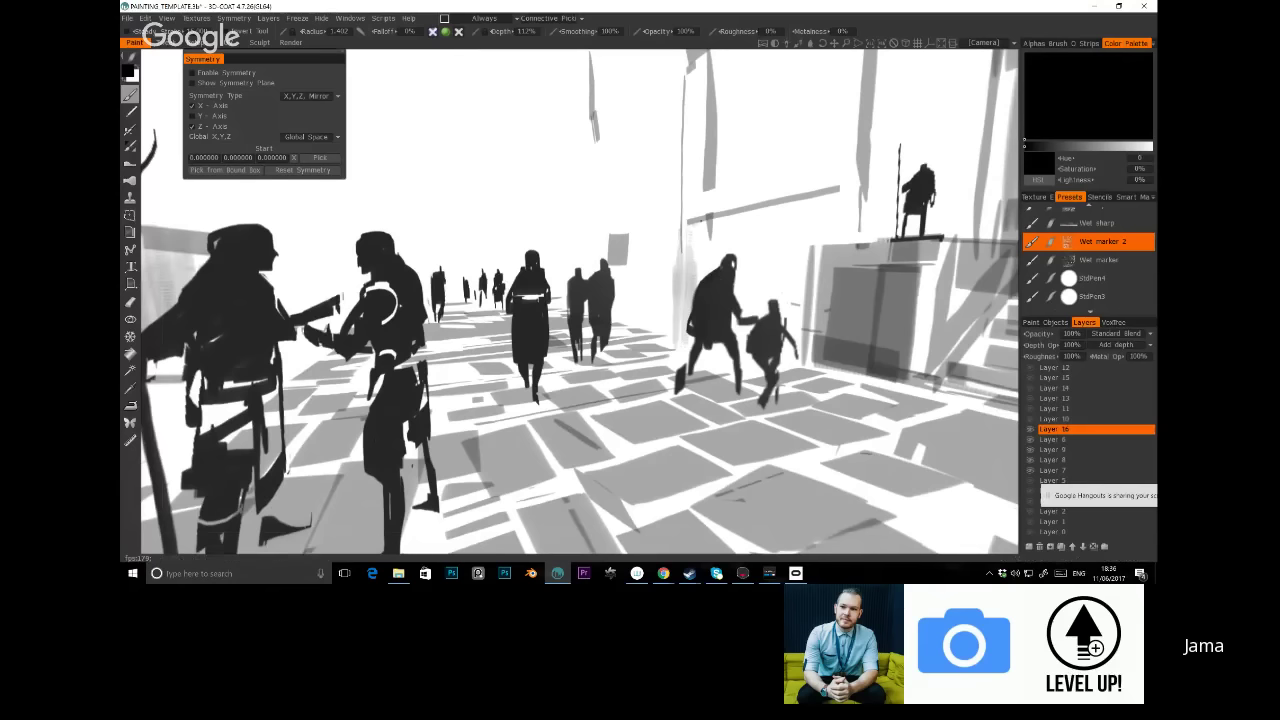
mouse_move(704, 214)
left_mouse_down()
mouse_move(710, 304)
mouse_move(727, 266)
left_mouse_up()
mouse_move(748, 218)
left_mouse_down()
mouse_move(750, 316)
mouse_move(814, 193)
left_mouse_up()
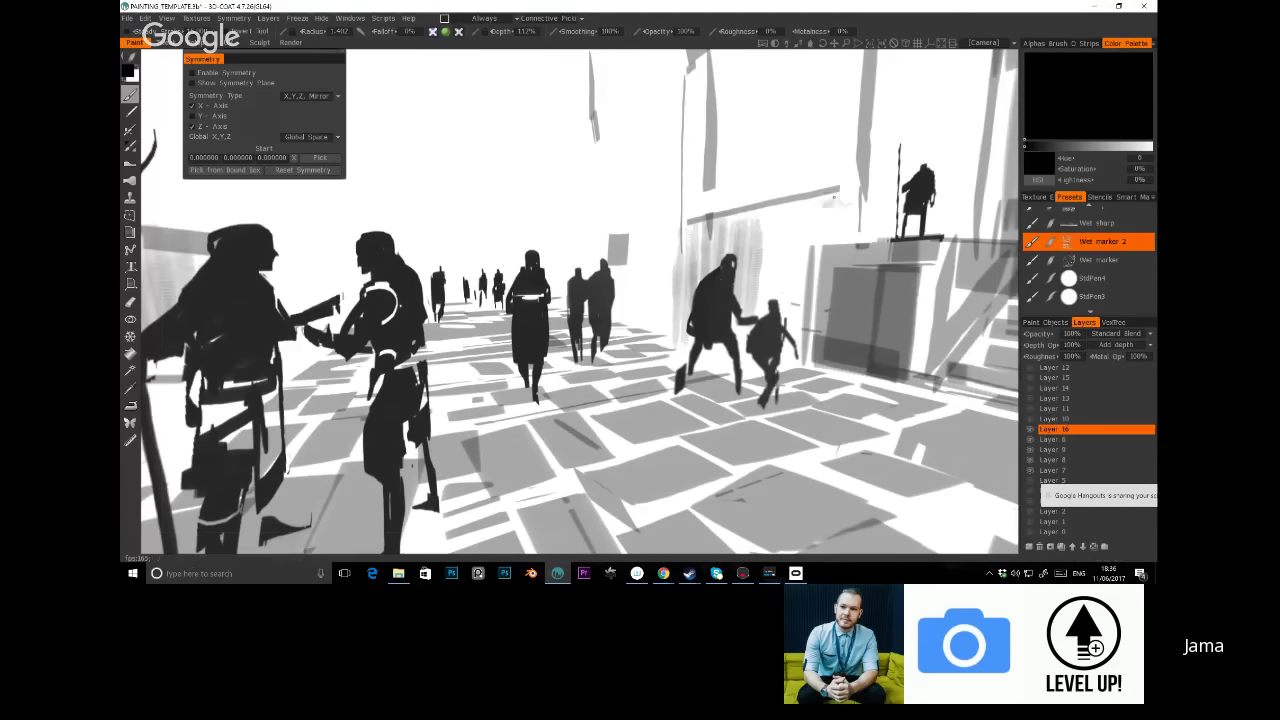
left_click_drag(845, 185, 686, 214)
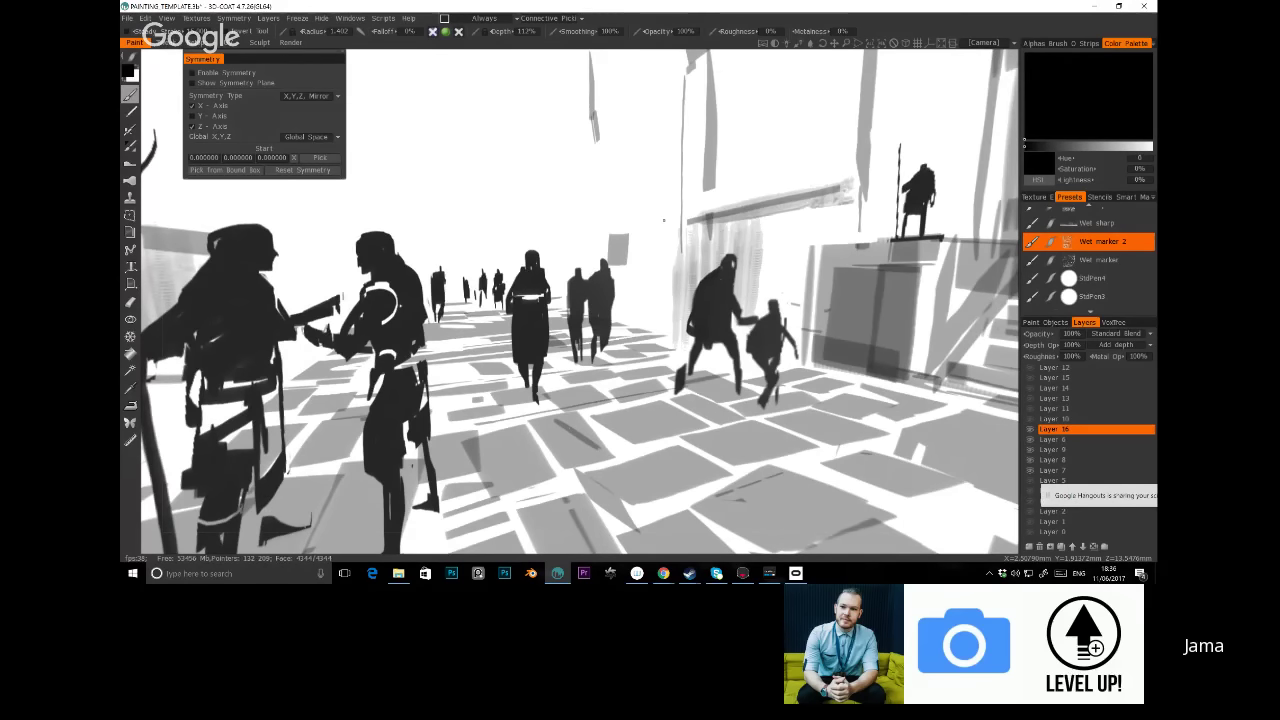
Paint vertical grey strokes on the right-hand building wall
middle_click_drag(785, 220, 765, 191)
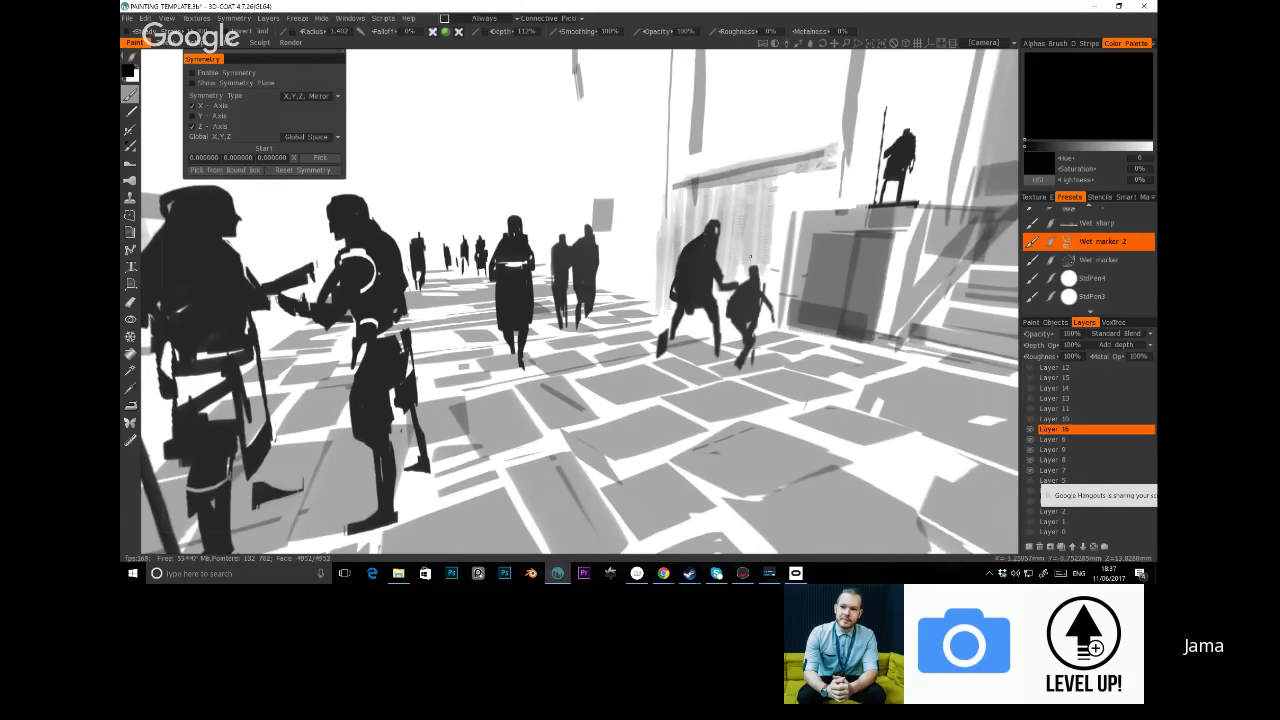
left_click_drag(785, 165, 774, 270)
mouse_move(805, 158)
left_mouse_down()
mouse_move(830, 232)
mouse_move(845, 215)
left_mouse_up()
right_click_drag(840, 220, 850, 330)
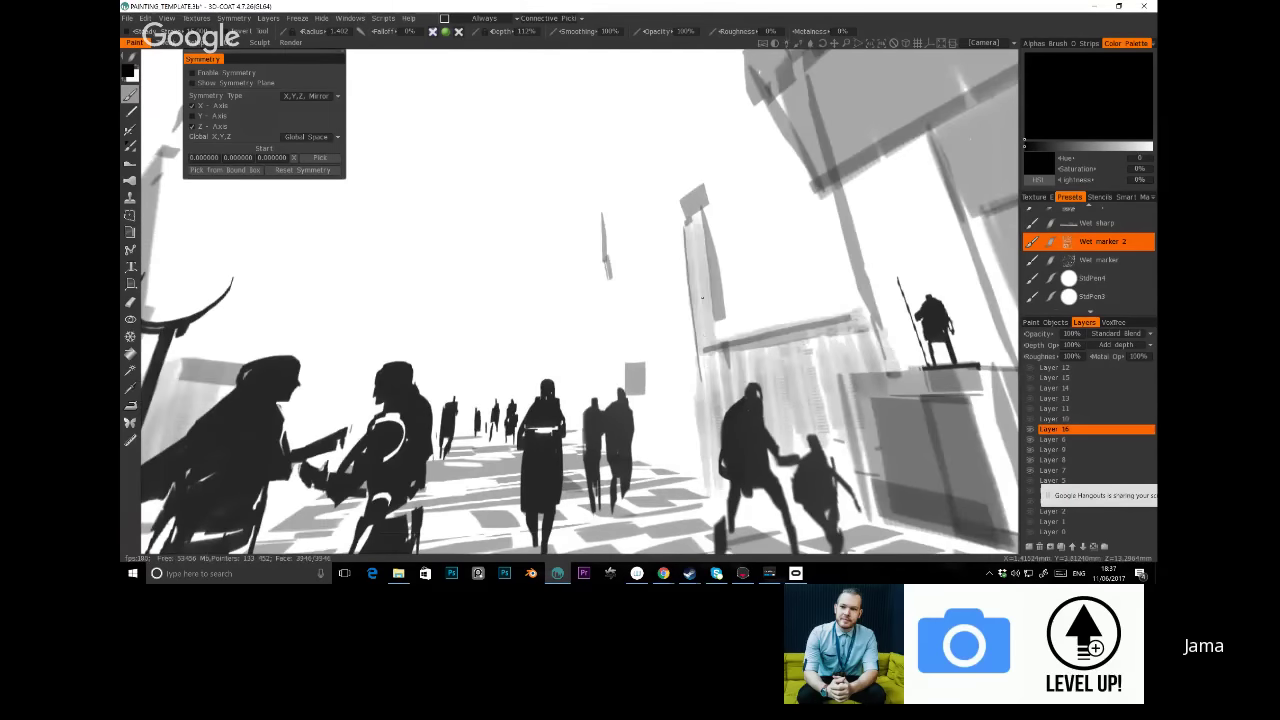
Add a faint vertical stroke beside the column near the arched entrance
mouse_move(700, 300)
left_mouse_down("alt")
mouse_move(152, 352)
mouse_move(300, 260)
mouse_move(450, 210)
mouse_move(600, 230)
mouse_move(560, 270)
left_mouse_up("alt")
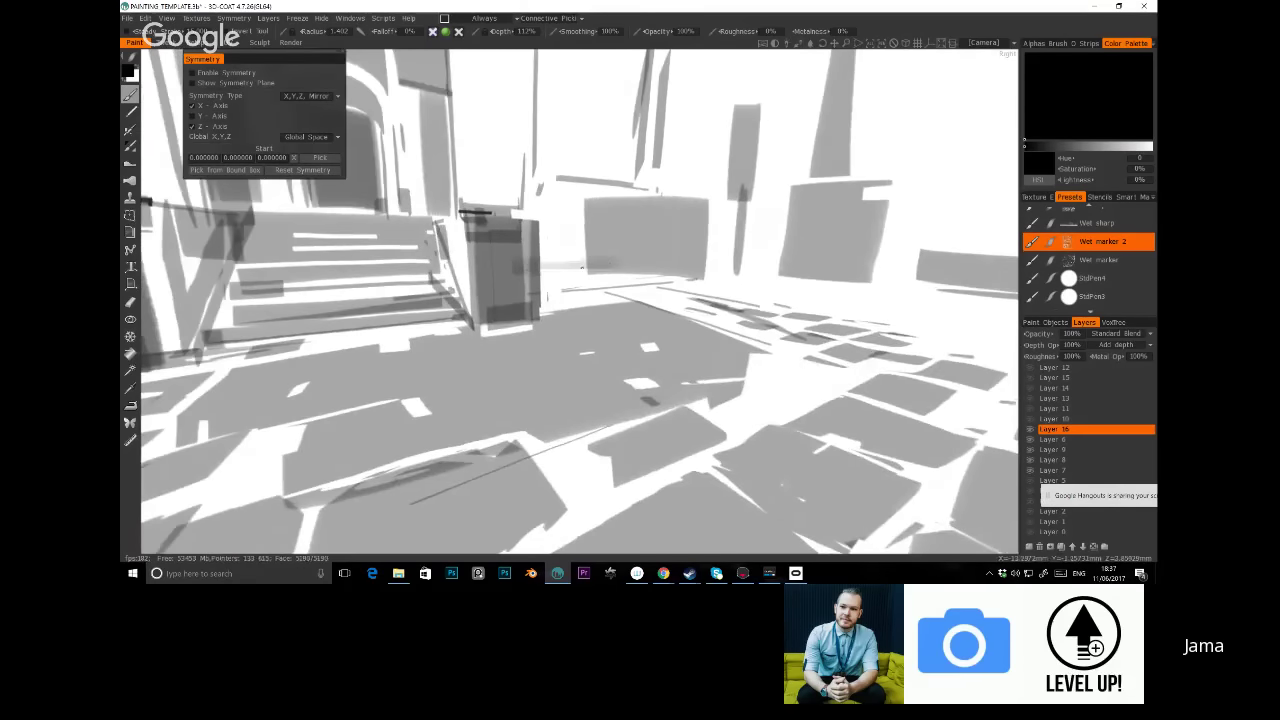
mouse_move(545, 215)
left_mouse_down()
mouse_move(560, 285)
mouse_move(580, 205)
mouse_move(600, 185)
mouse_move(520, 200)
mouse_move(694, 266)
left_mouse_up()
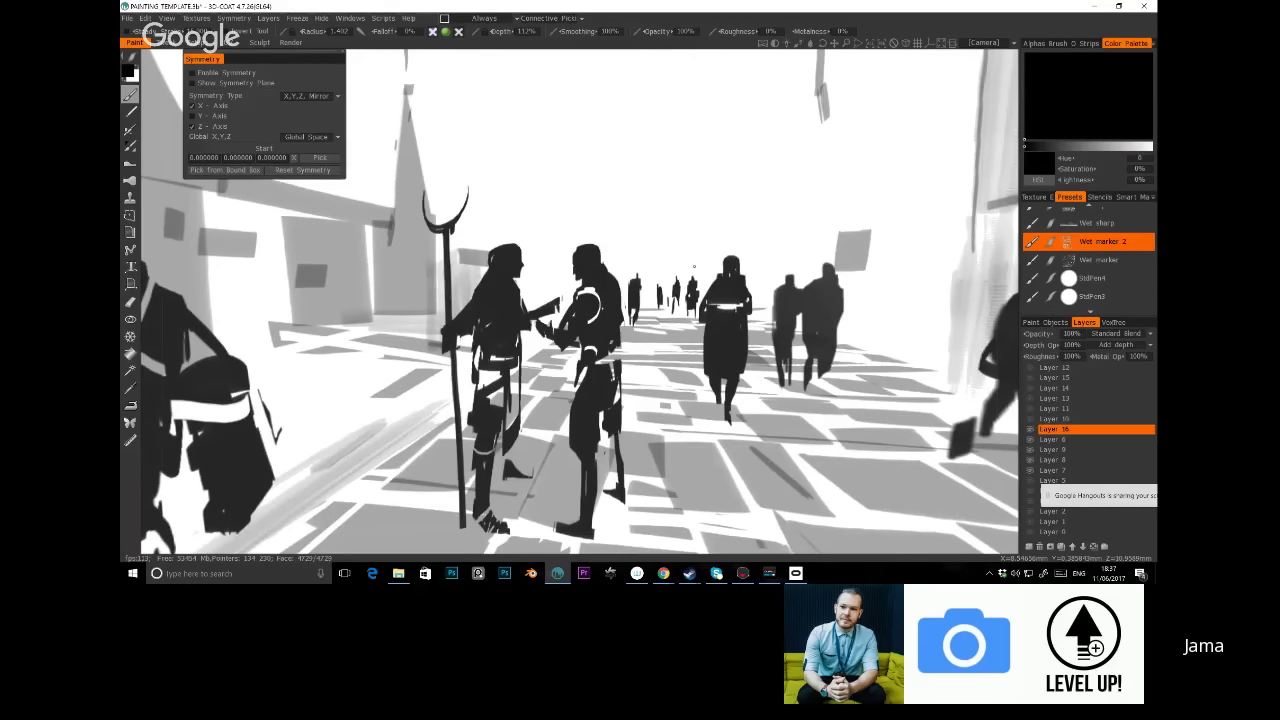
left_click_drag(694, 266, 737, 290, "alt")
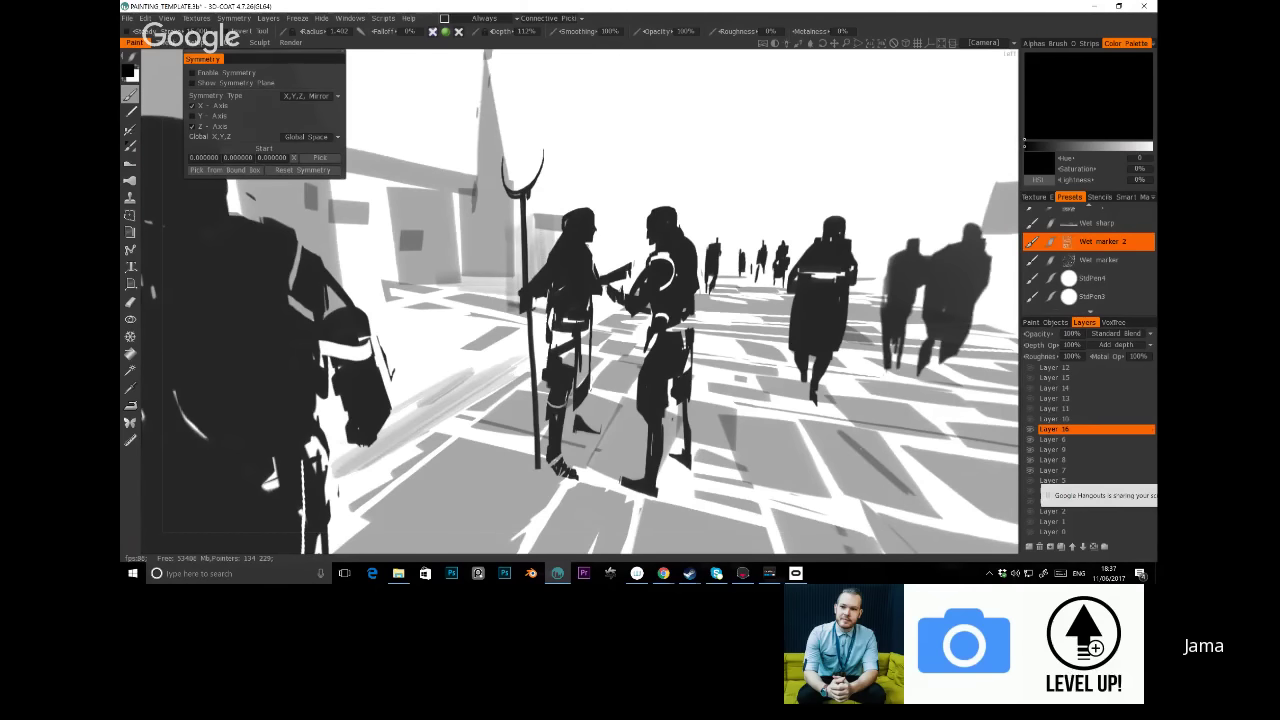
left_click_drag(737, 290, 560, 232, "alt")
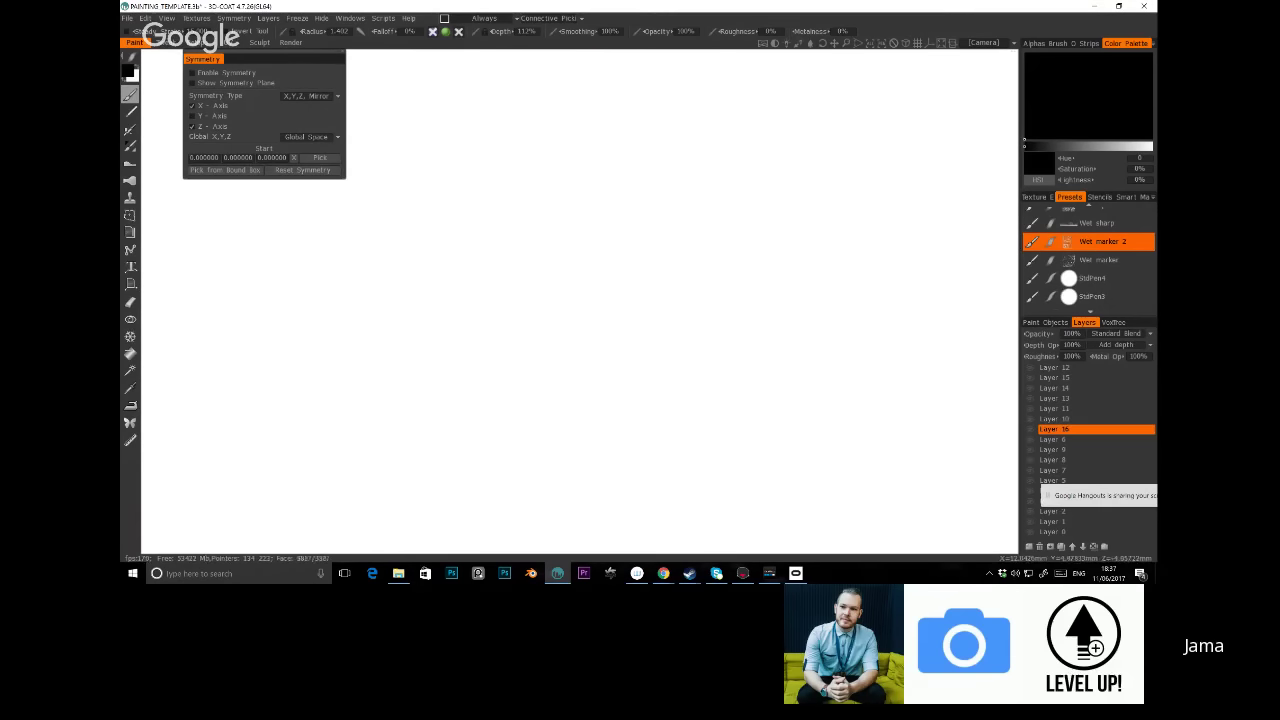
Set up X-axis mirror symmetry from the Symmetry menu and try a test stroke on the blank canvas
left_click(233, 18)
key("Escape")
left_click(587, 183)
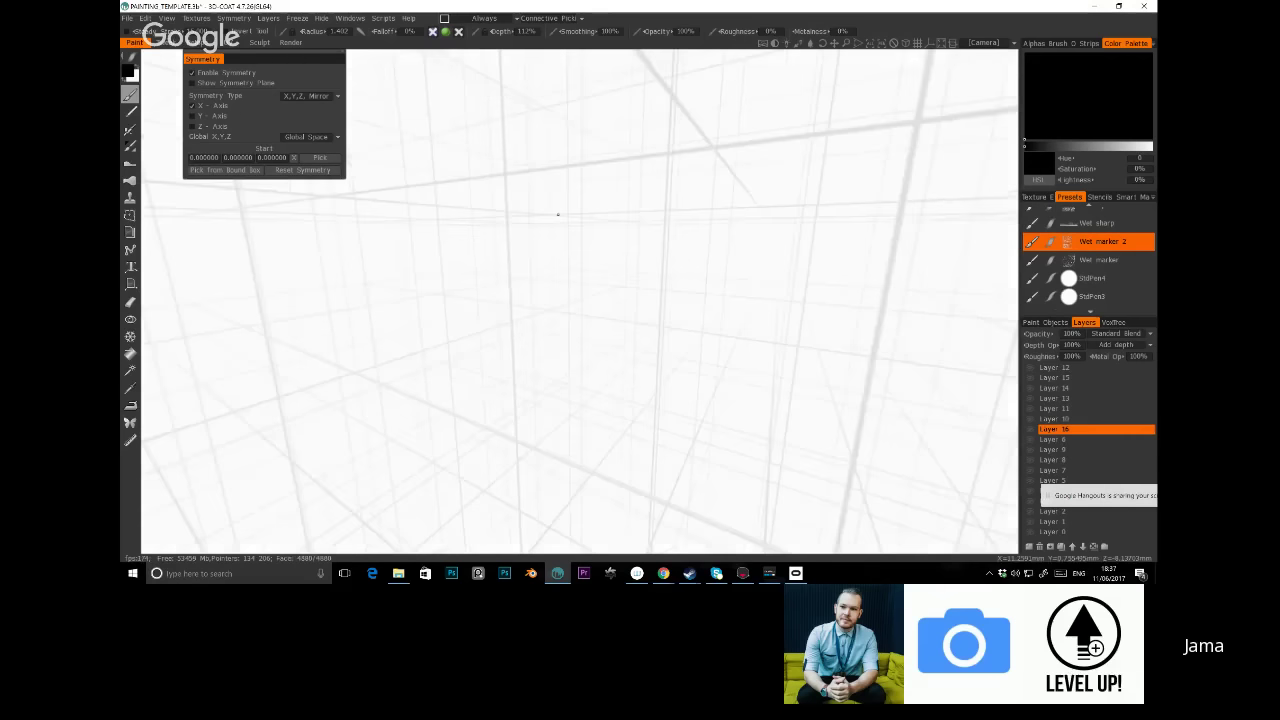
Add a new layer for the figure and select the SKETCH brush
left_click(714, 223)
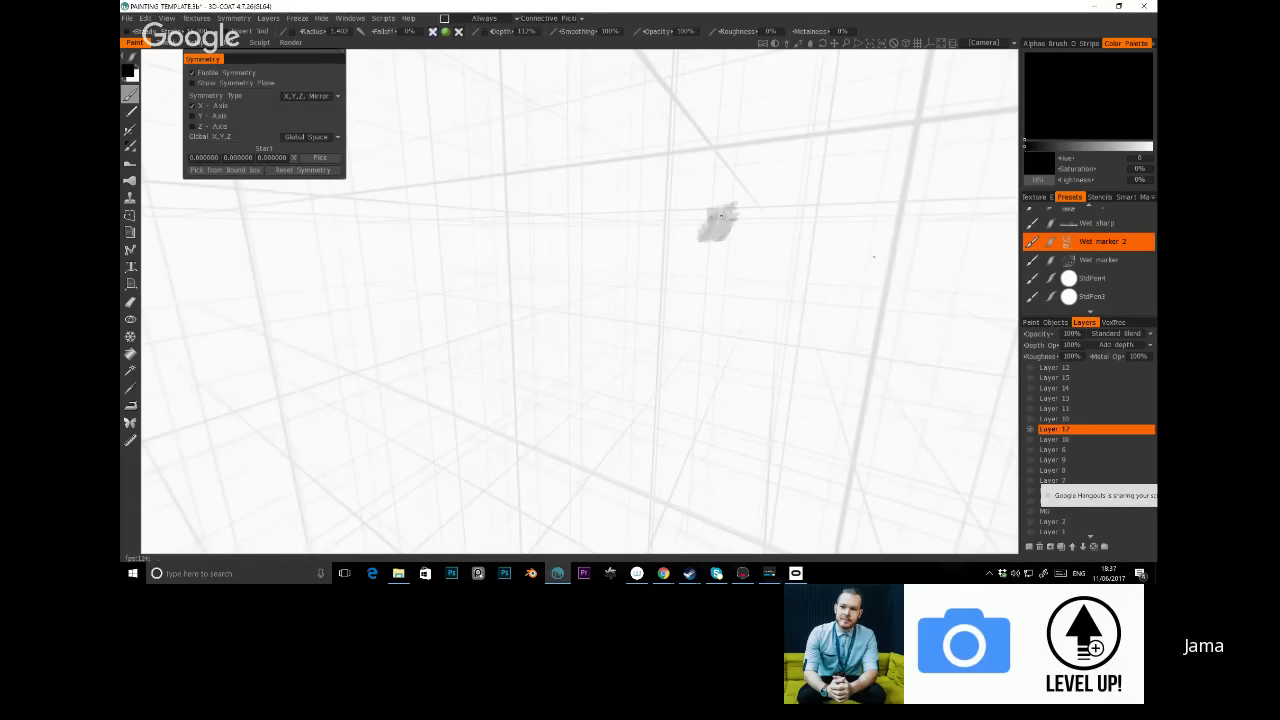
scroll(1088, 258, "down", 5)
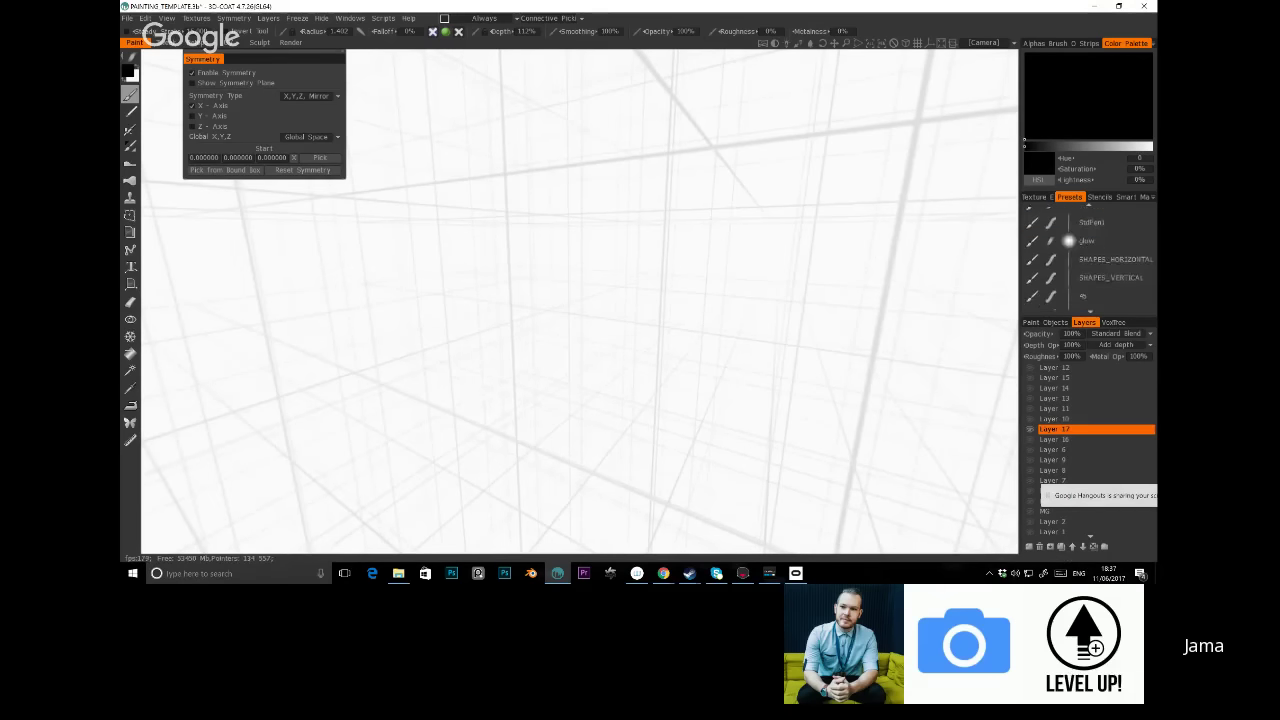
left_click(1092, 277)
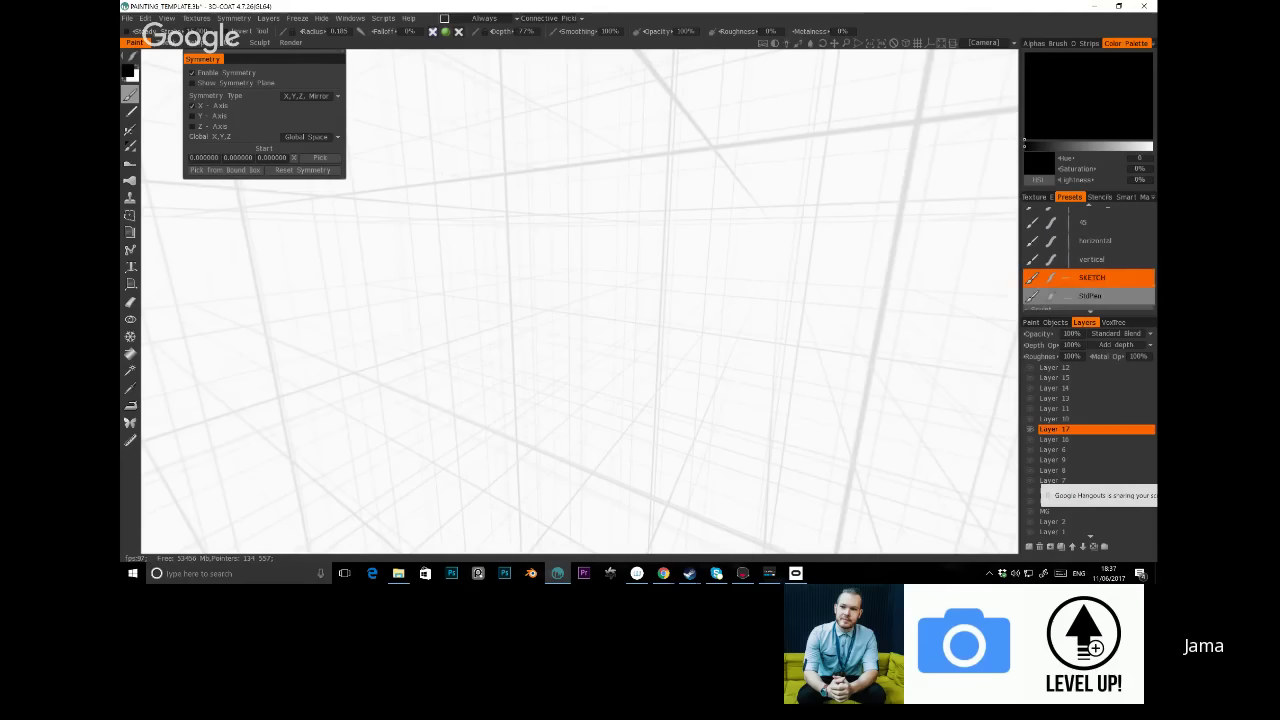
Draw the mirrored upper outline, body sides, inner curves and widened head corners
left_click_drag(588, 250, 608, 190)
right_click_drag(596, 238, 572, 242)
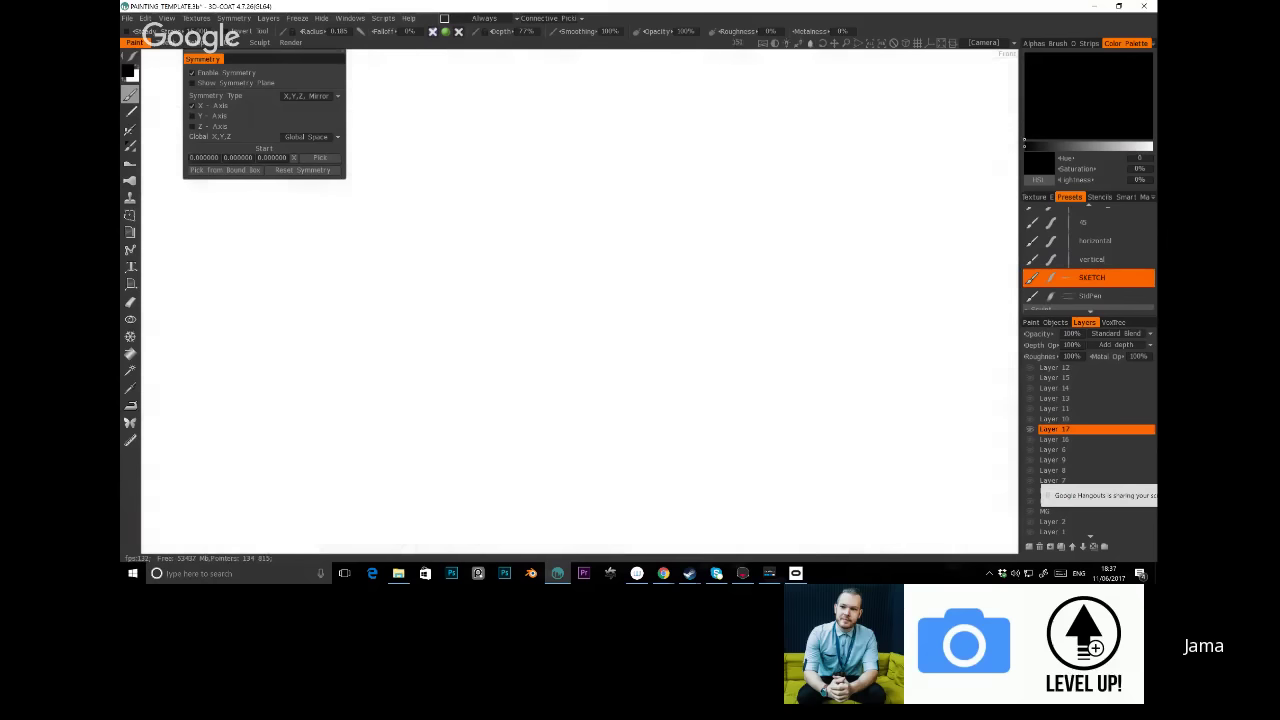
mouse_move(572, 216)
left_mouse_down()
mouse_move(560, 280)
mouse_move(608, 268)
mouse_move(586, 306)
mouse_move(638, 276)
mouse_move(582, 370)
mouse_move(632, 388)
left_mouse_up()
left_click_drag(606, 345, 628, 386)
mouse_move(604, 242)
left_mouse_down()
mouse_move(600, 198)
mouse_move(580, 210)
mouse_move(632, 204)
mouse_move(606, 276)
left_mouse_up()
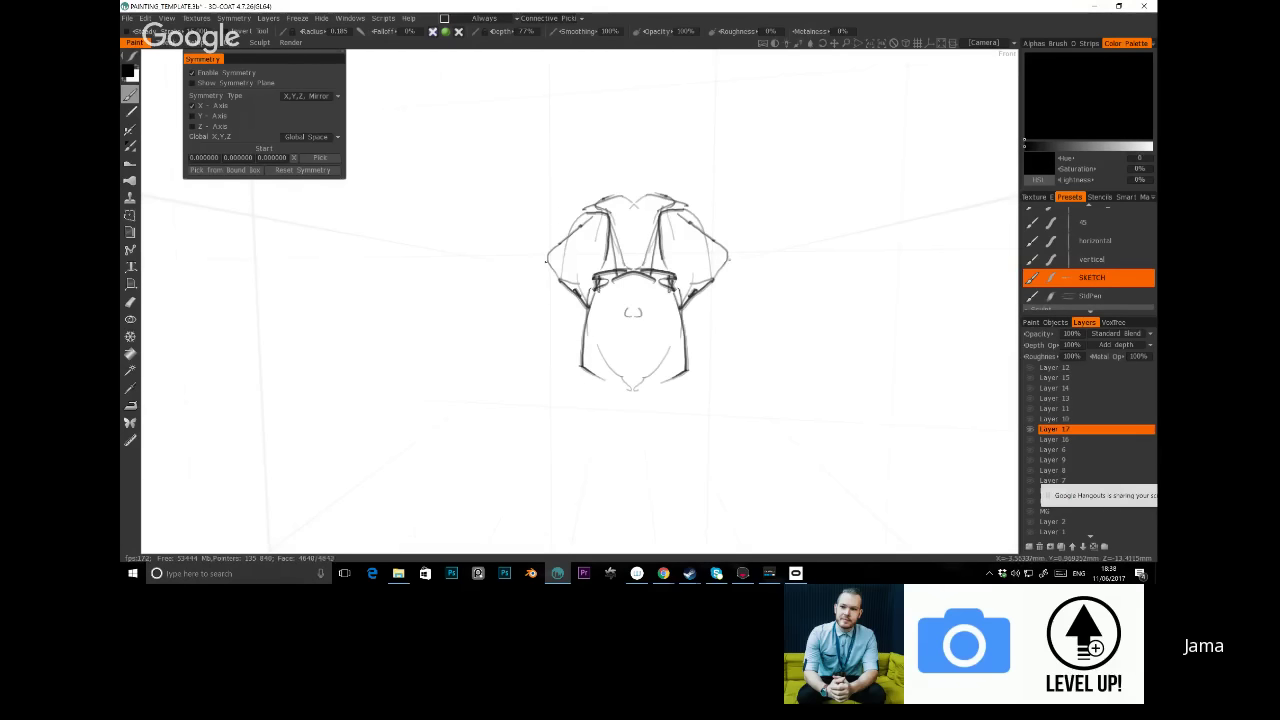
left_click_drag(688, 216, 734, 252)
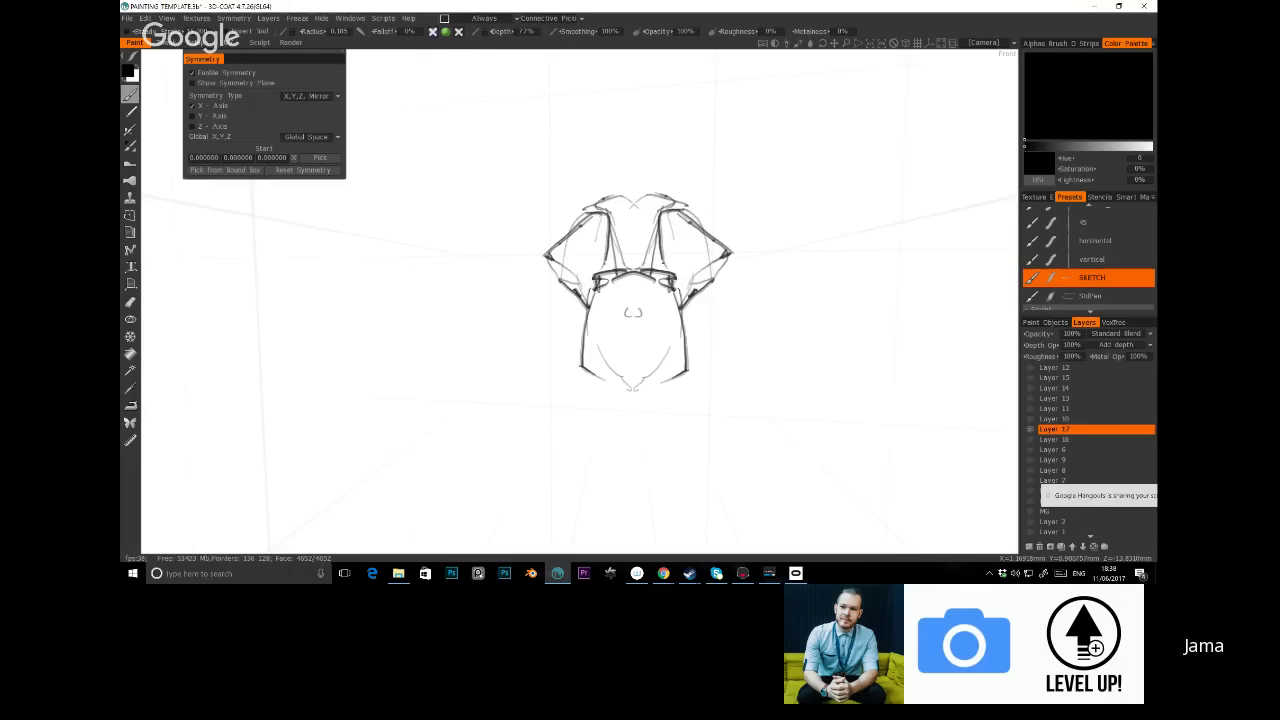
Sketch a mirrored hood above the shoulders and reset to the front view
middle_click_drag(779, 191, 646, 143)
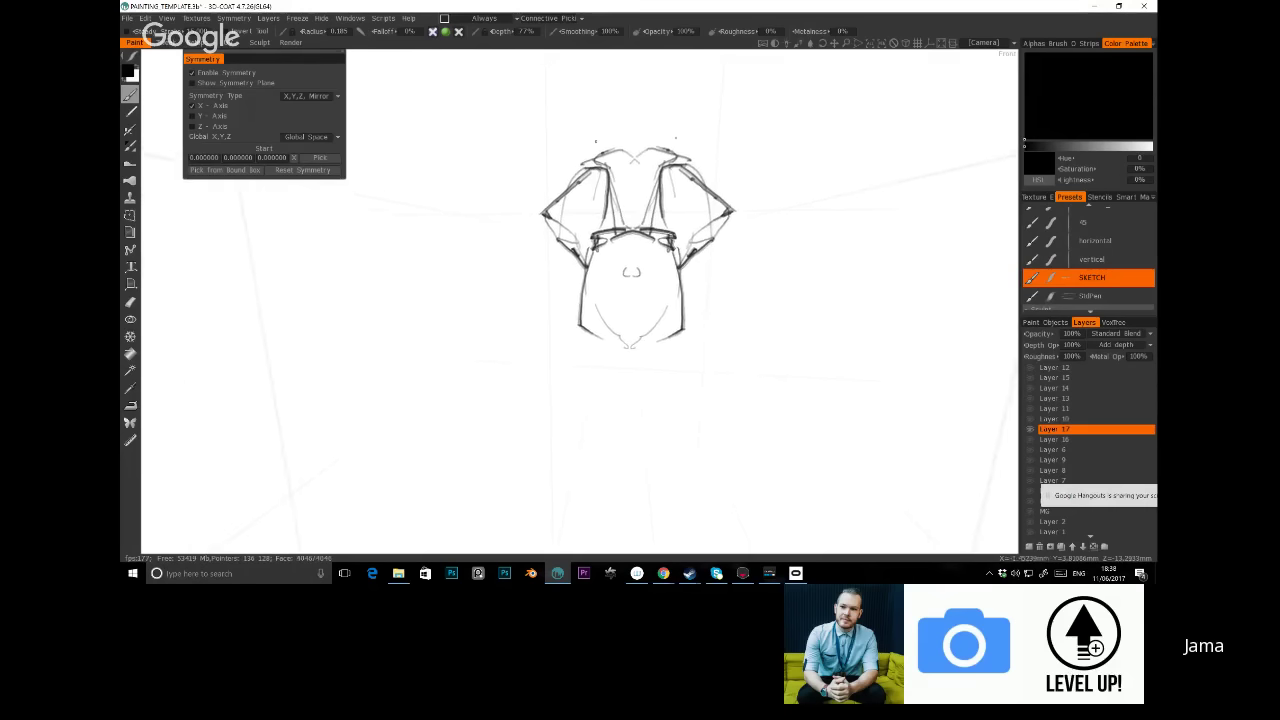
left_click_drag(646, 143, 654, 149)
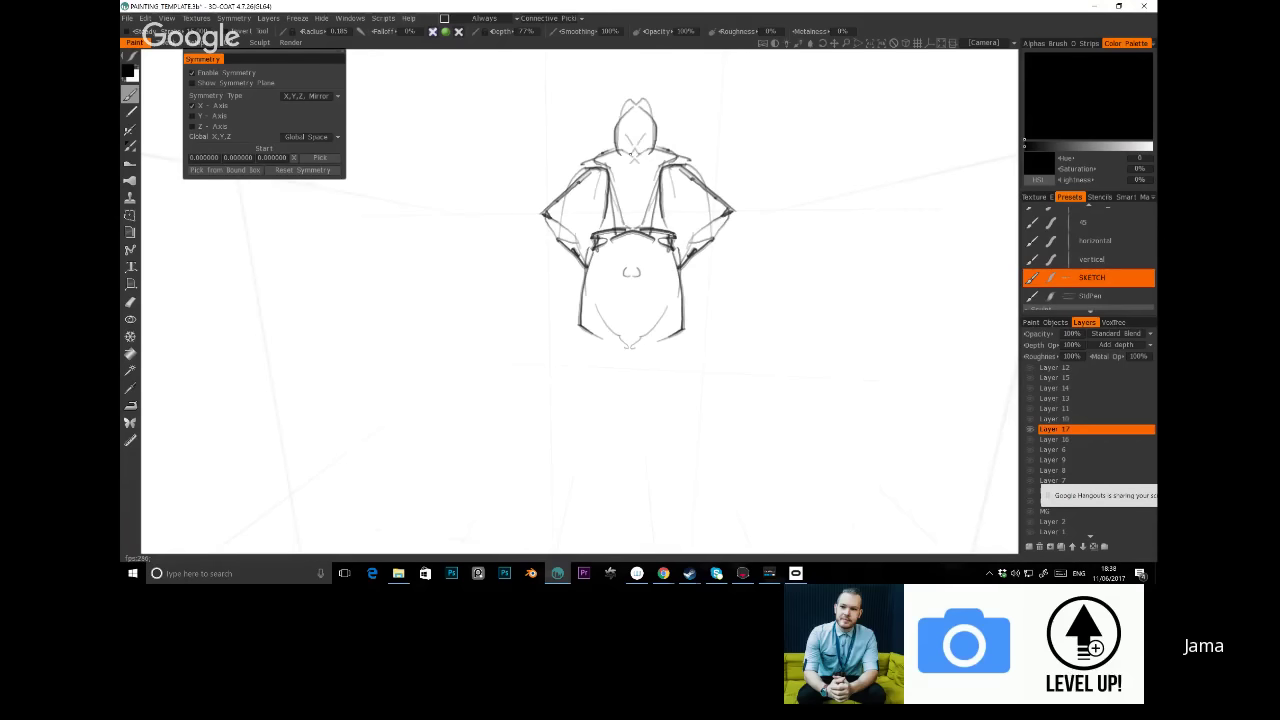
scroll(654, 149, "up", 2)
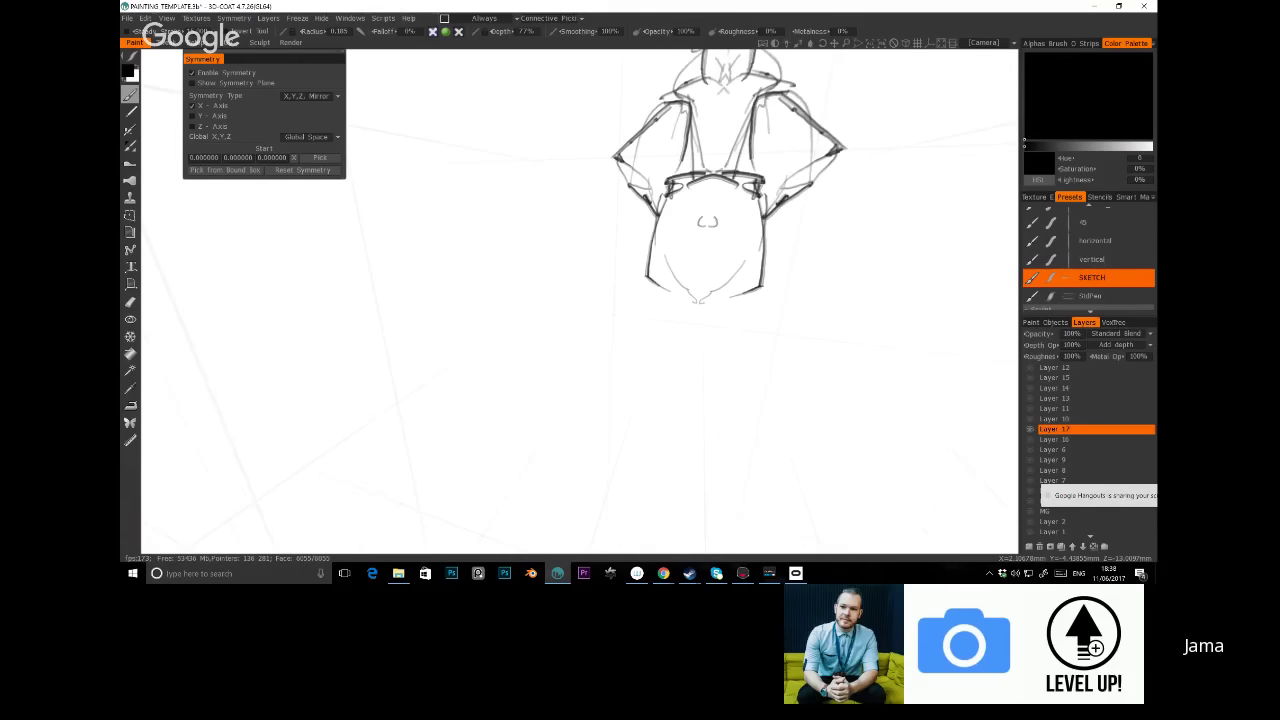
key("KP_1")
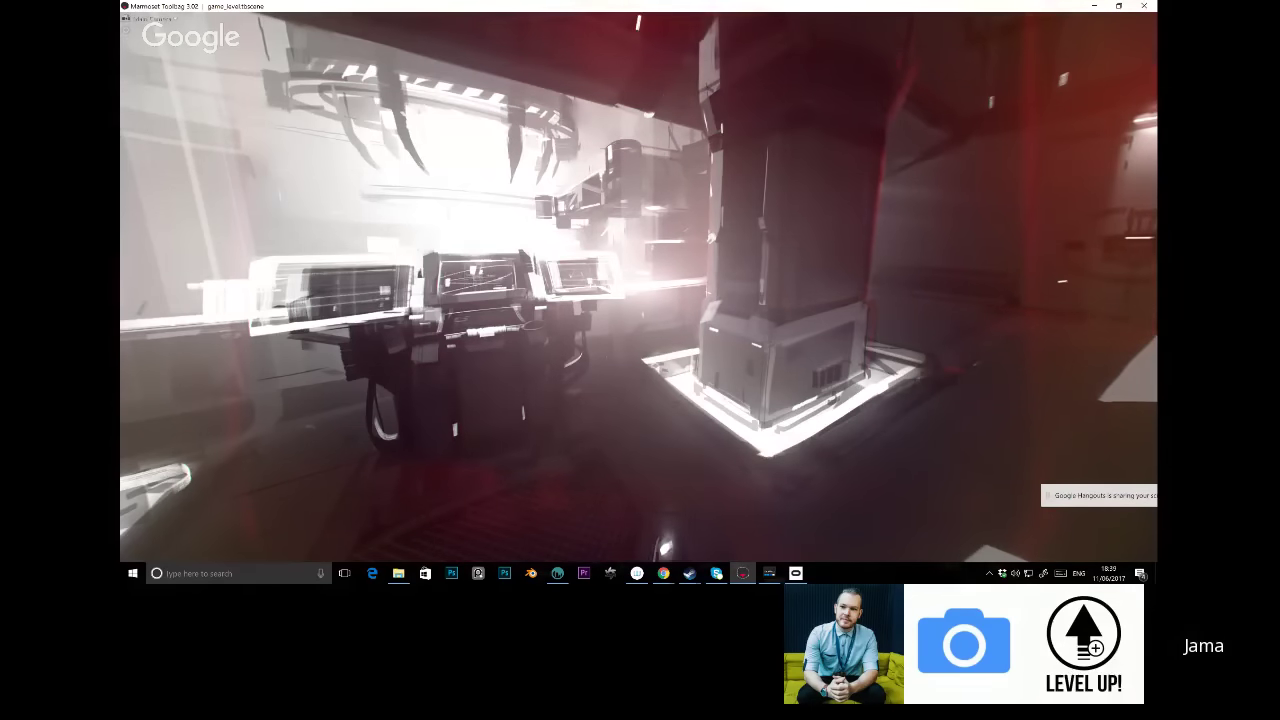
Switch to GoPro VR Player showing the interior.jpg panorama of the reactor room
key("alt+Tab")
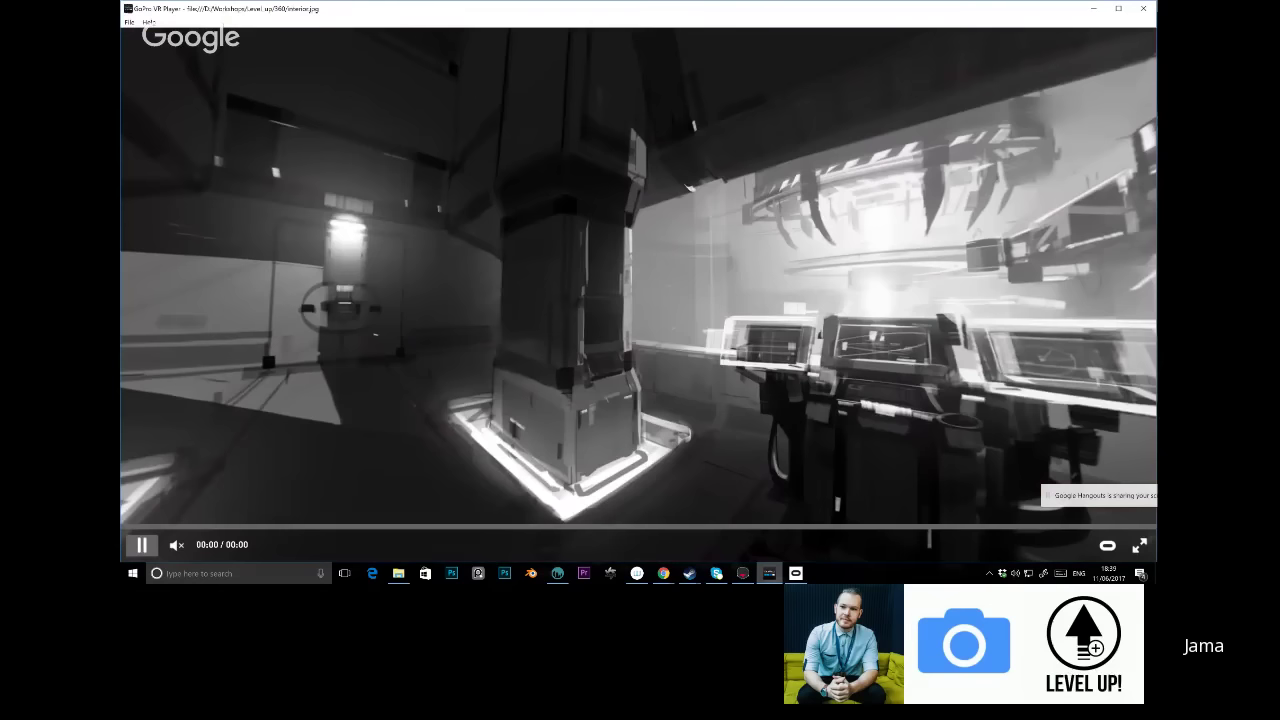
Open the rocky terrain panorama, then Panorama Pot.jpg, in GoPro VR Player from Explorer
key("alt+Tab")
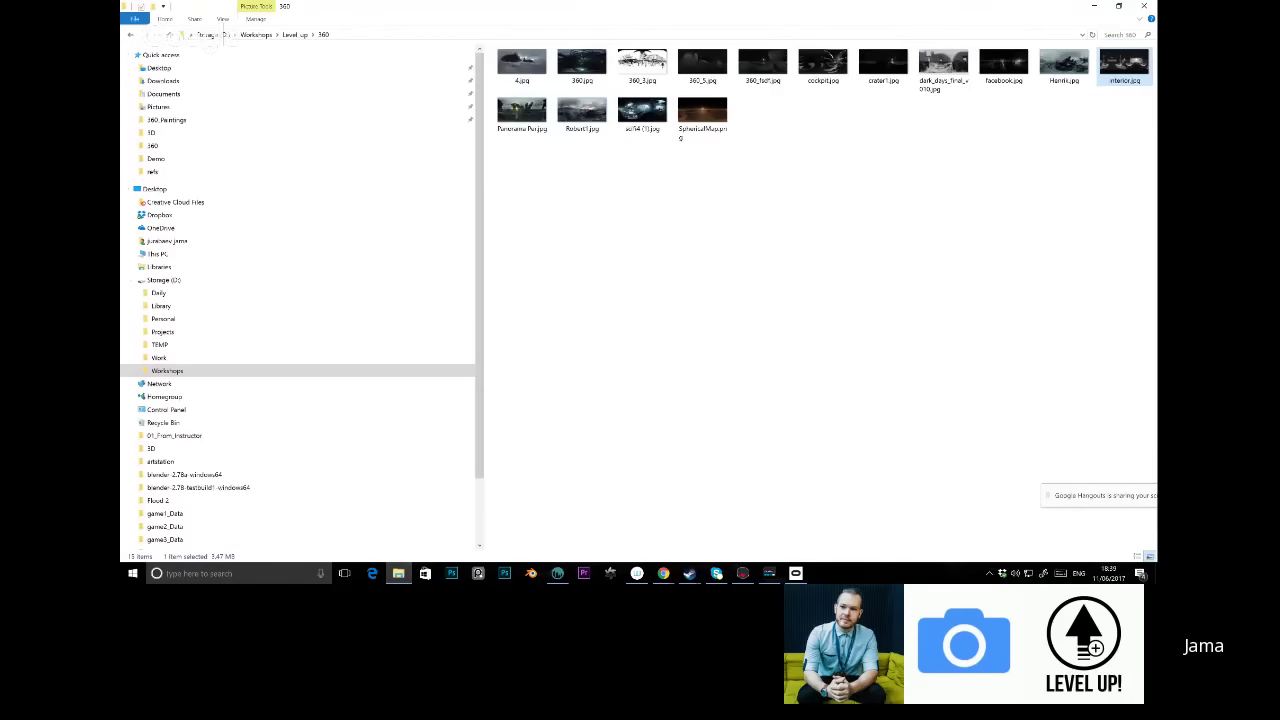
left_click_drag(762, 65, 600, 300)
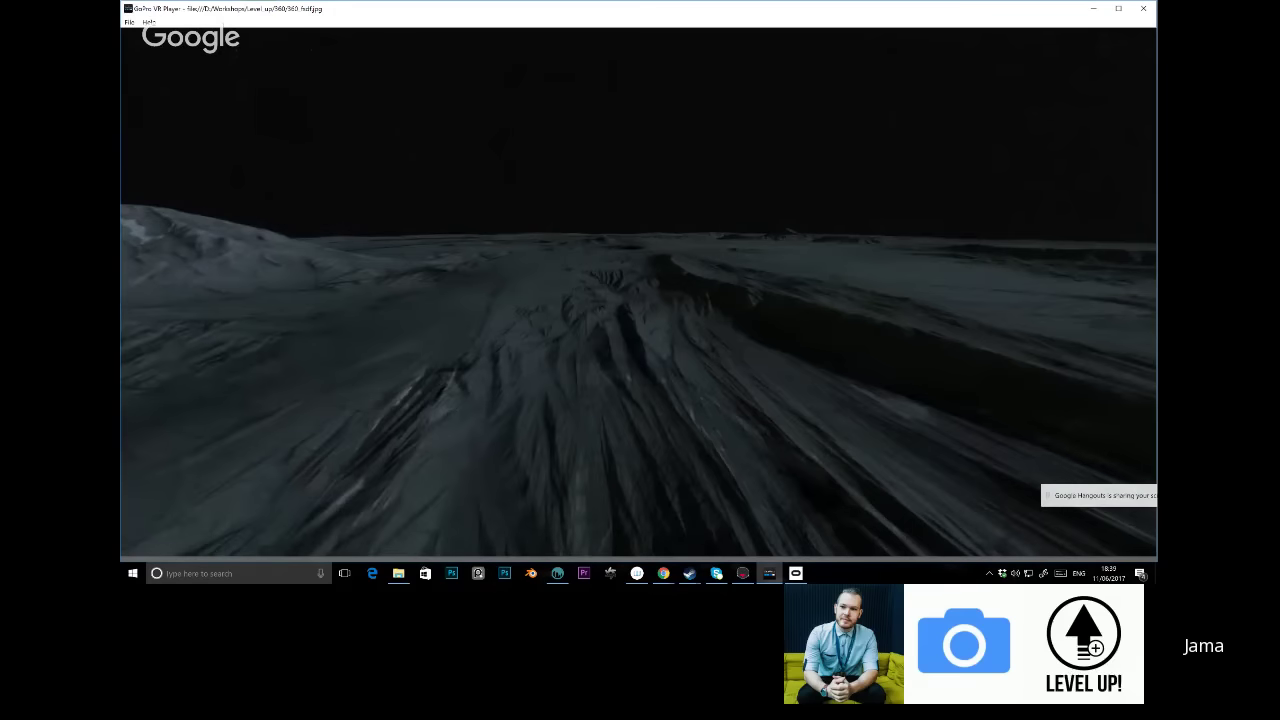
key("alt+Tab")
left_click(749, 215)
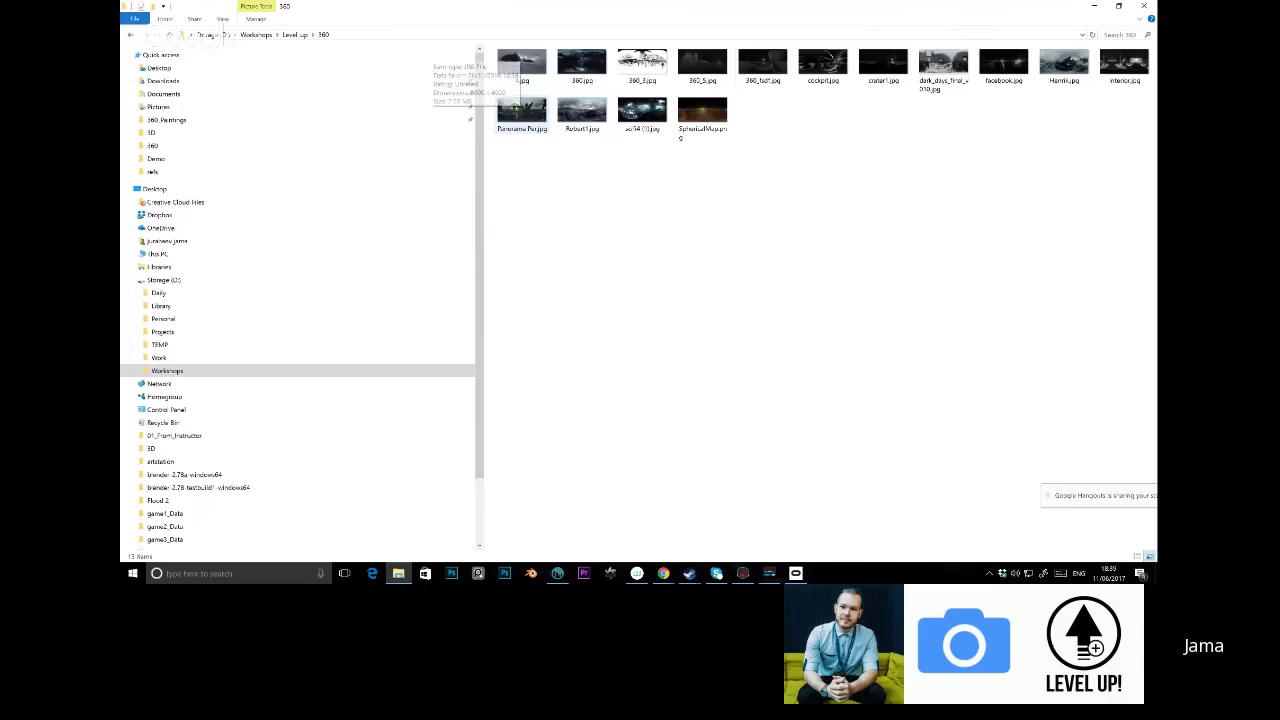
left_click_drag(522, 112, 750, 455)
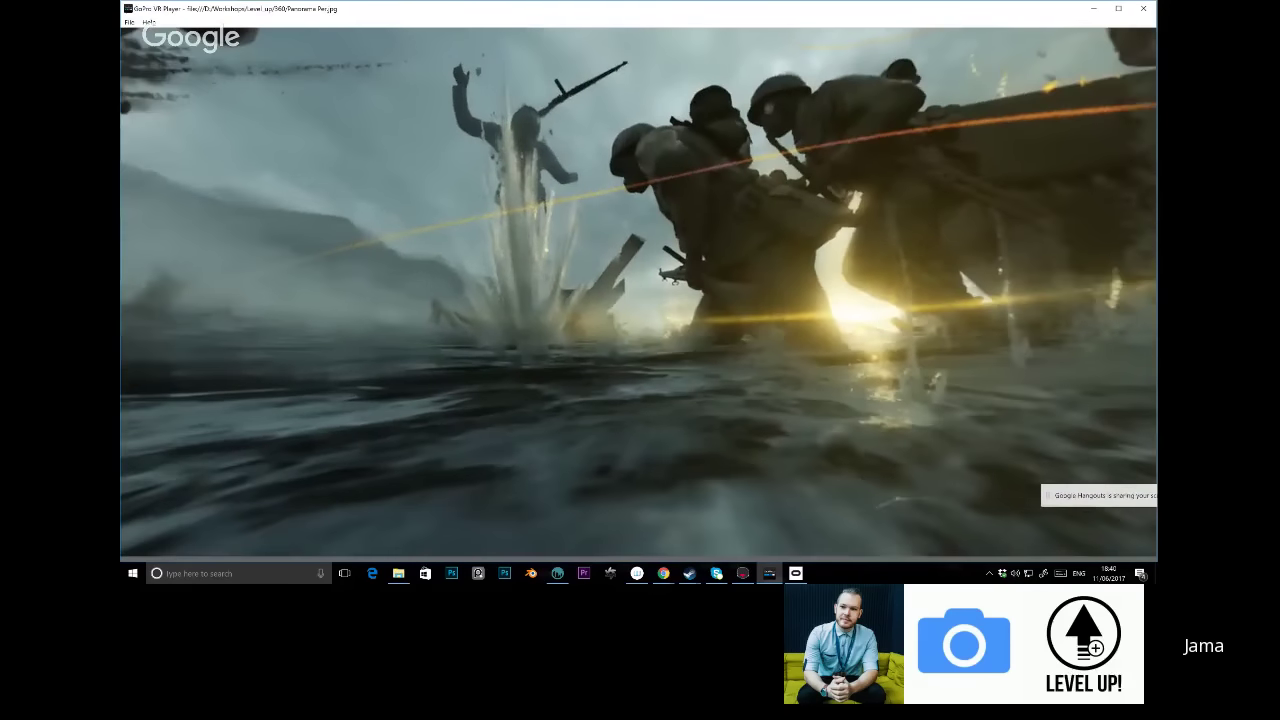
Open Robot1.jpg in GoPro VR Player, then go up to the Level up folder in Explorer
left_click(398, 573)
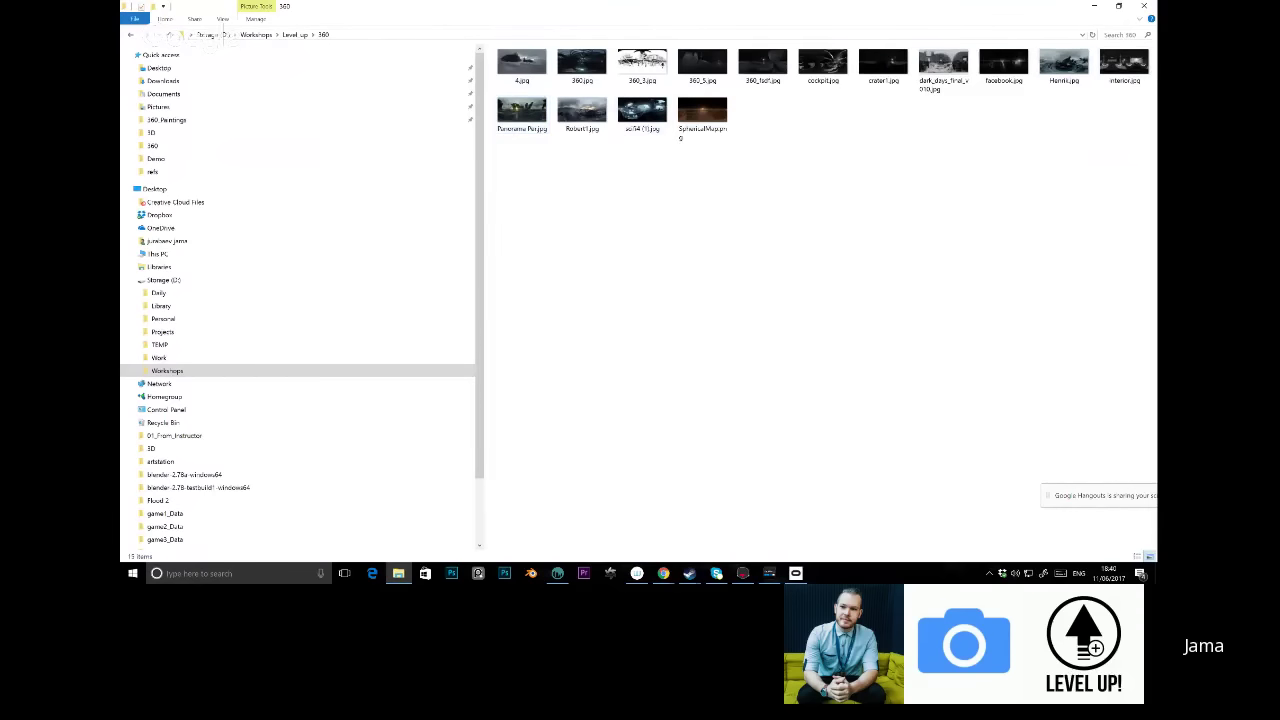
left_click_drag(582, 113, 760, 338)
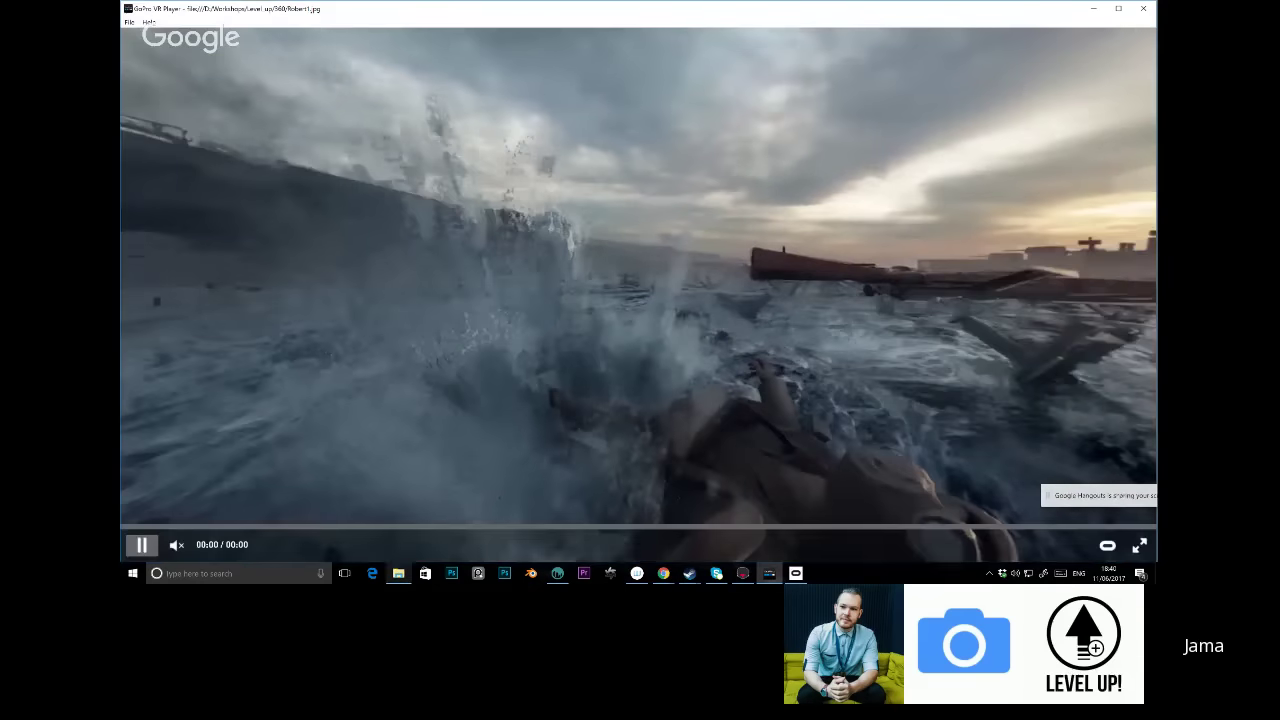
key("alt+Tab")
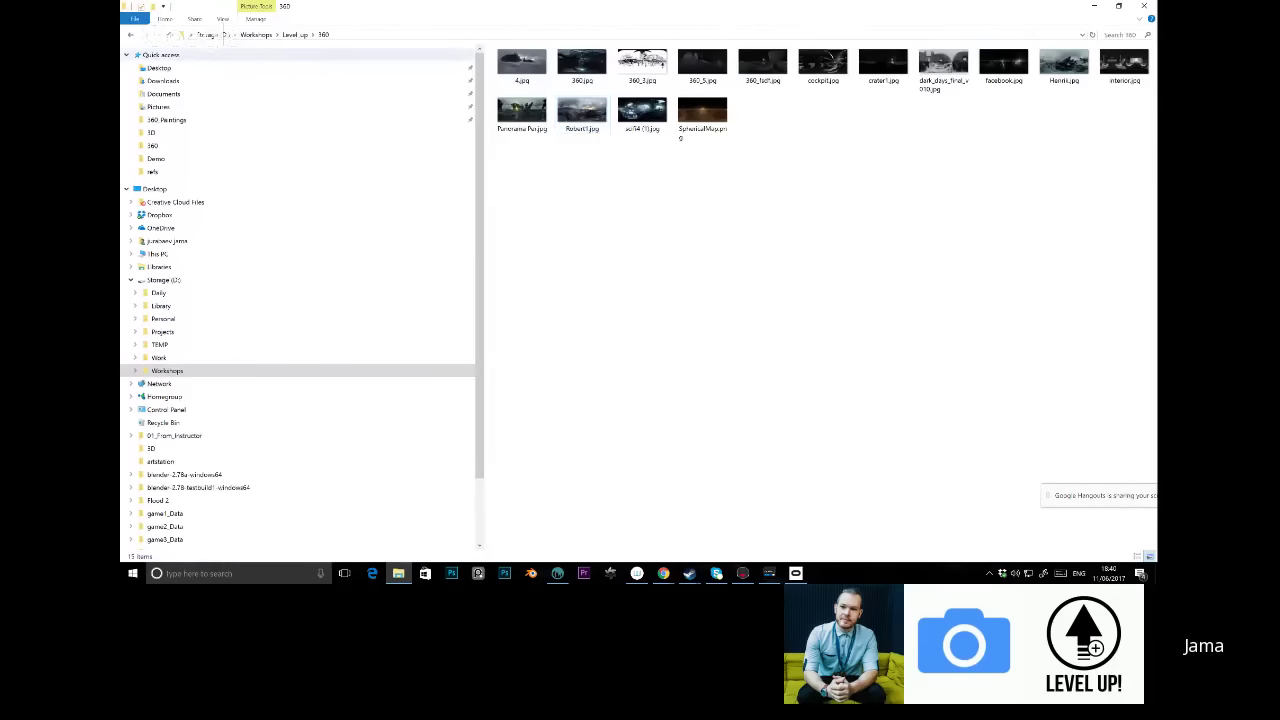
key("alt+Up")
Open Videos > teasers and play the spaceship cockpit teaser in Films & TV
key("Down")
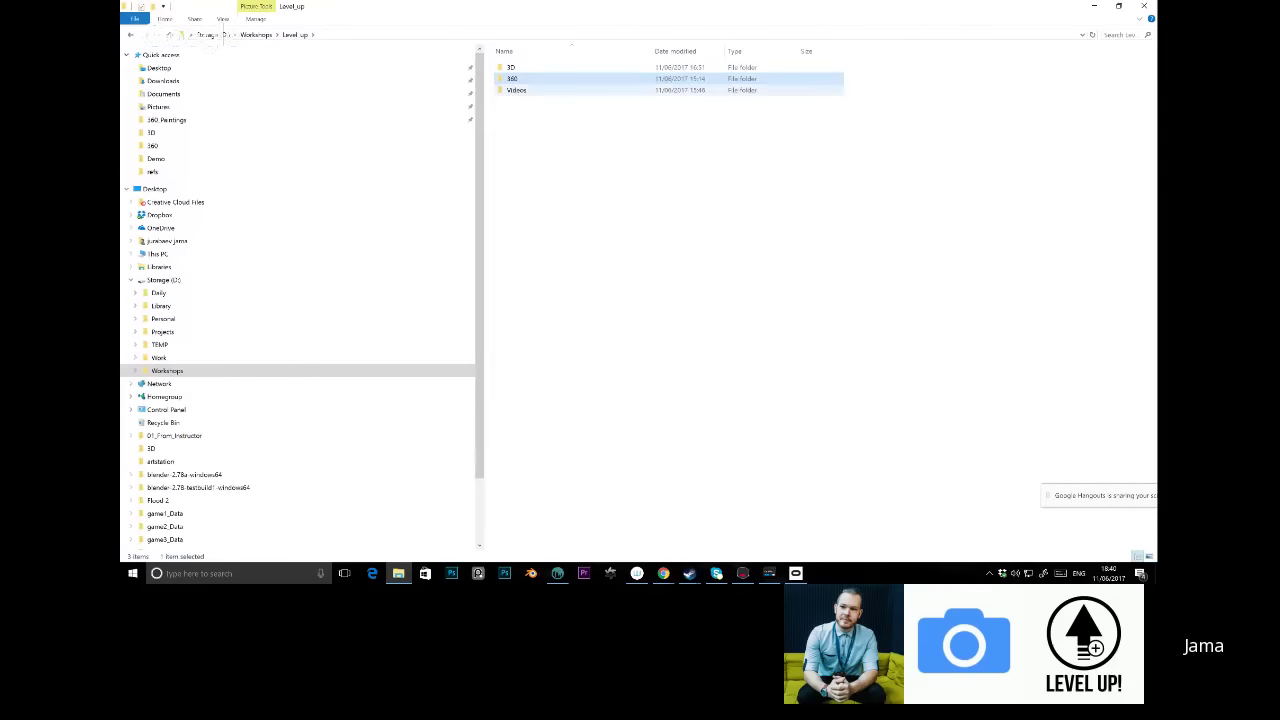
key("Return")
key("Return")
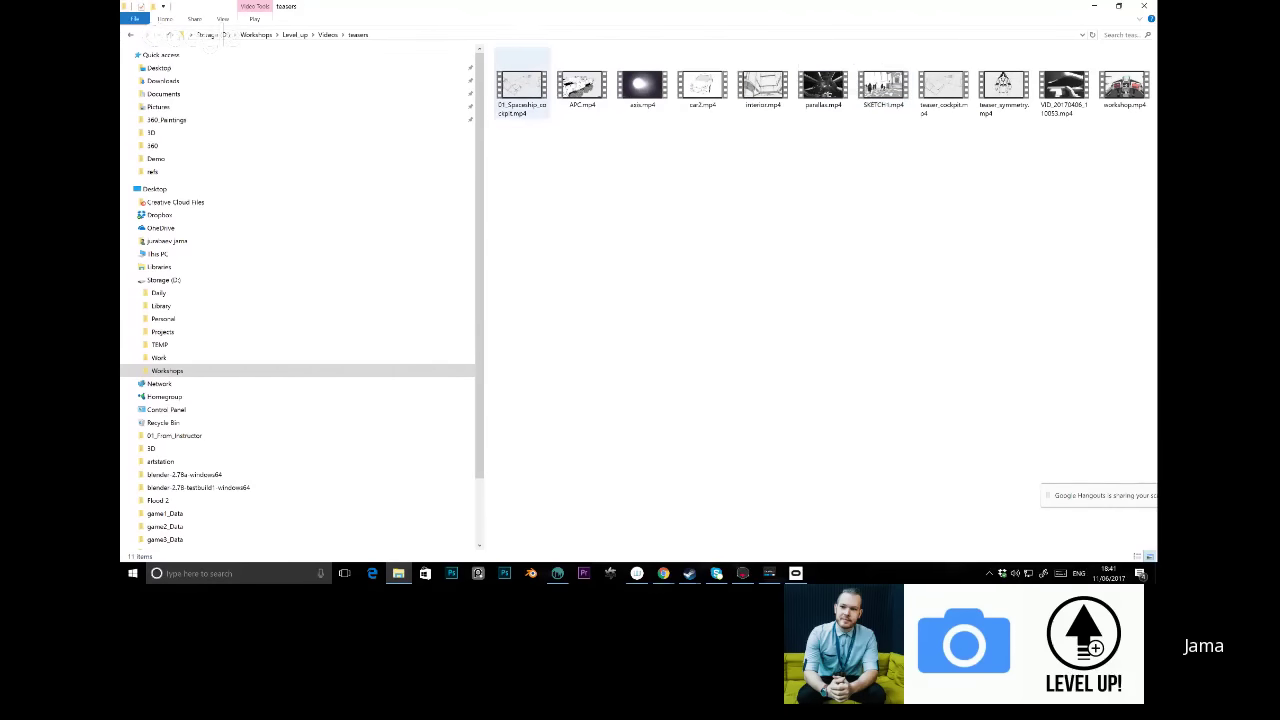
double_click(521, 88)
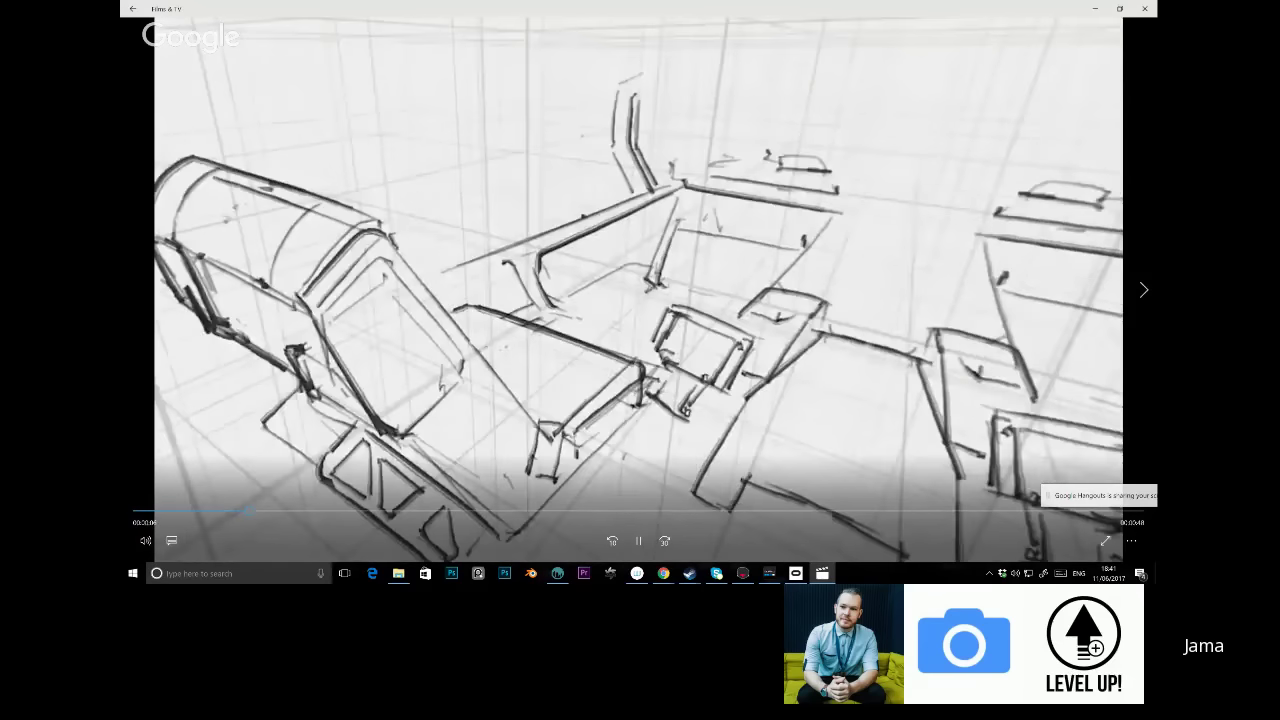
Play the interior.mp4 teaser, then SKETCH1.mp4
key("alt+Tab")
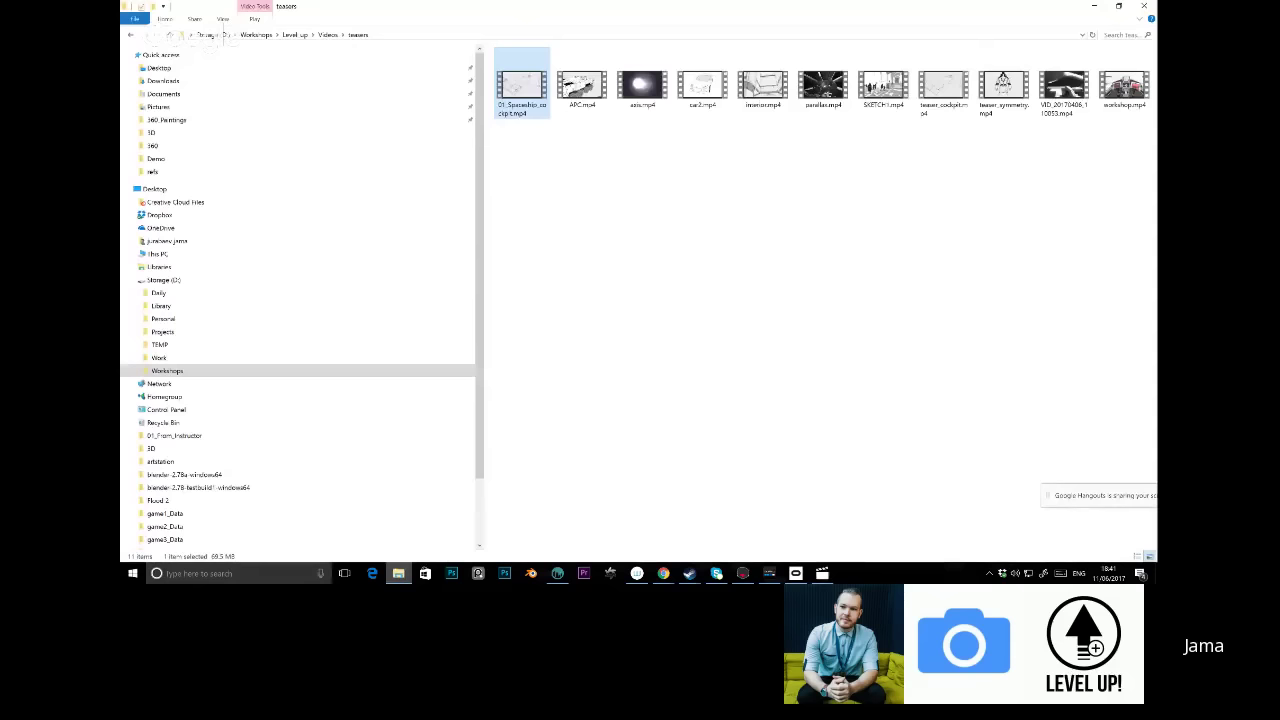
double_click(763, 85)
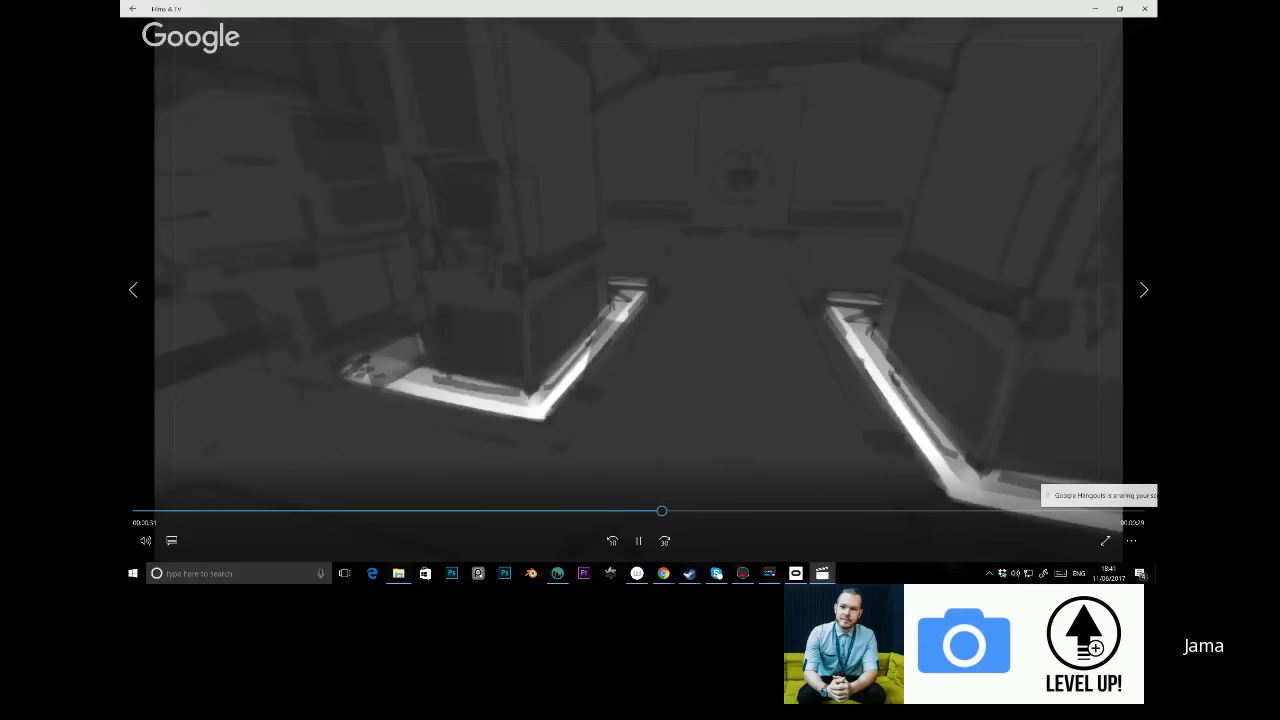
key("alt+Tab")
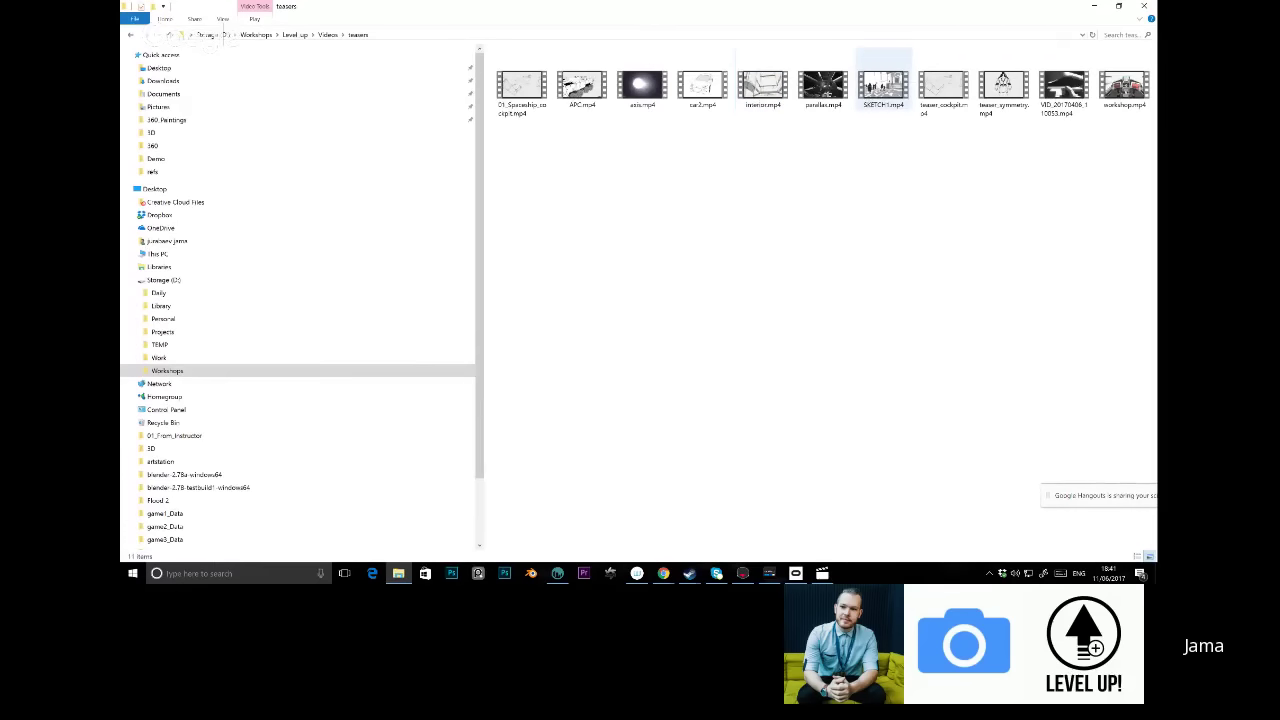
double_click(883, 85)
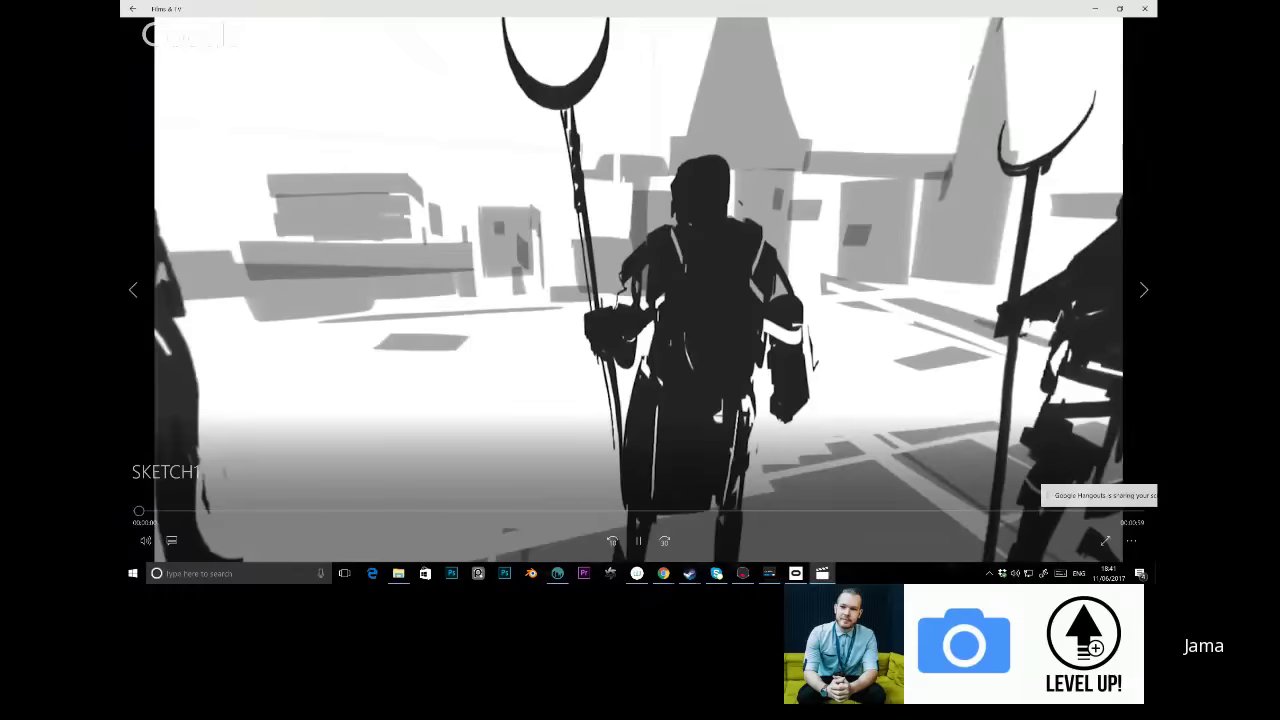
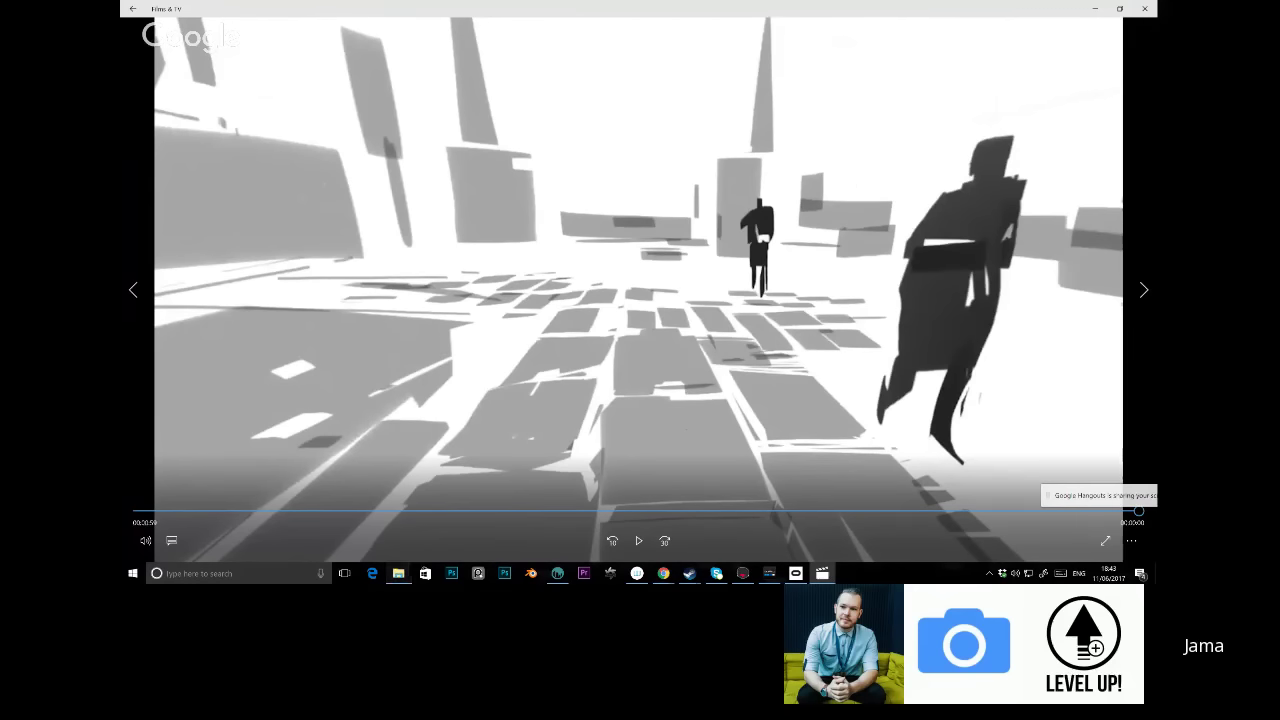
Leave the finished SKETCH1 clip and return to the teasers folder of 11 videos
left_click(398, 573)
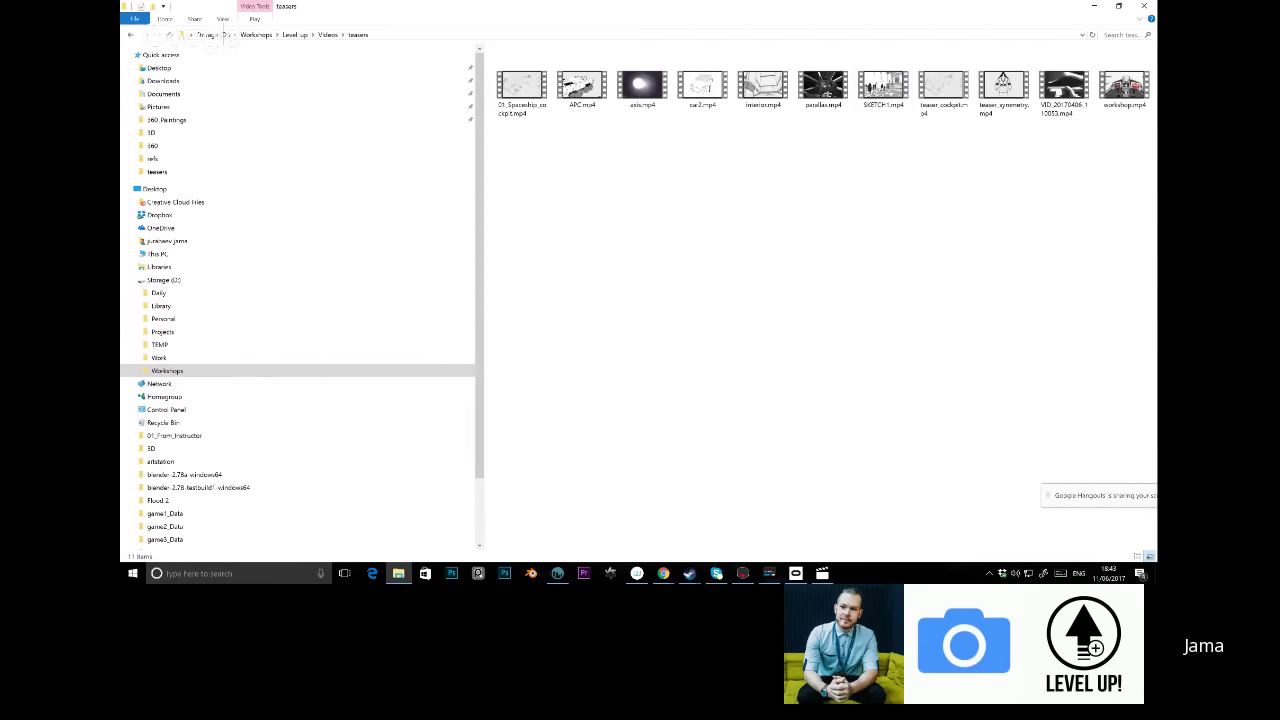
Watch teaser_symmetry.mp4 in Films & TV, then go back to the teasers folder
double_click(1003, 88)
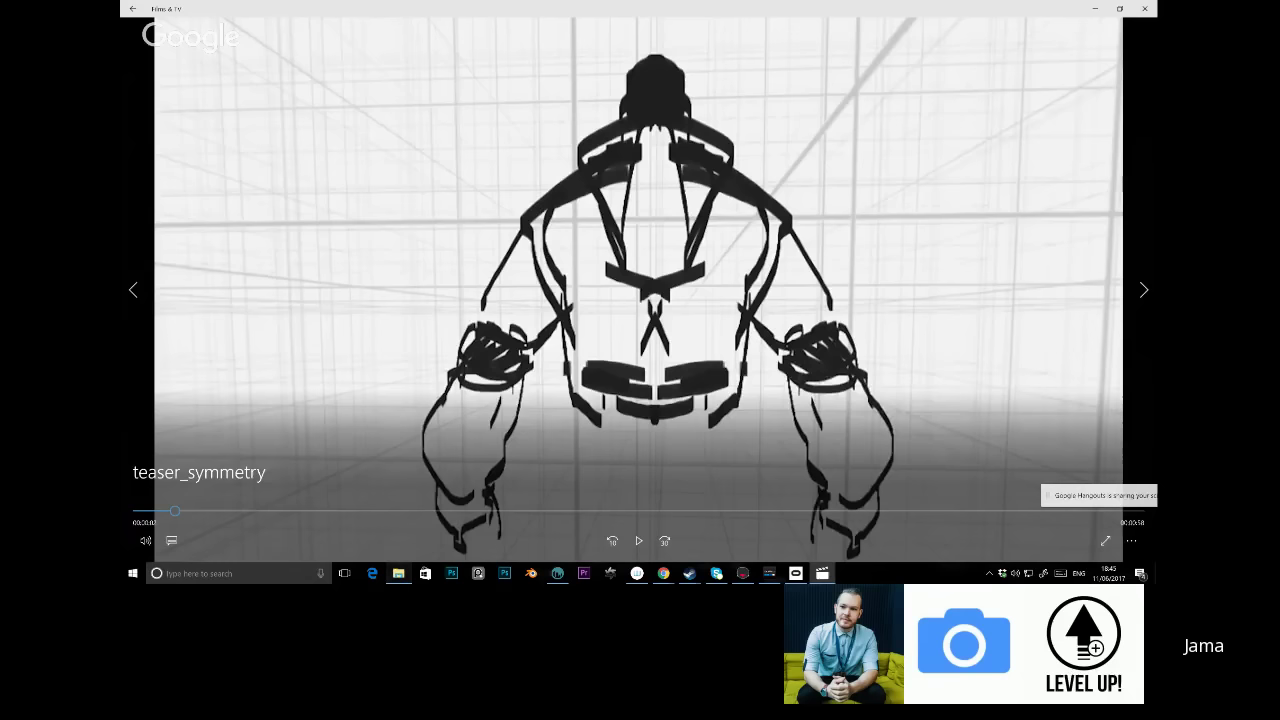
left_click(398, 573)
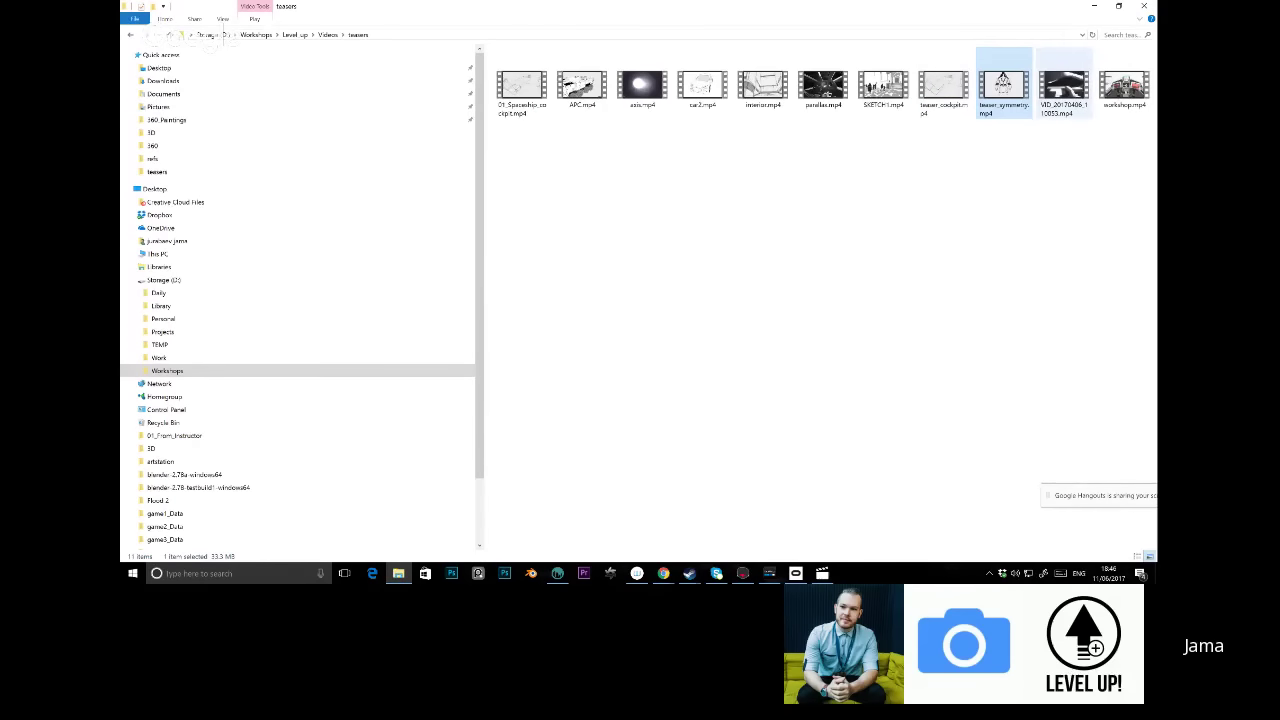
Play workshop.mp4, pause it on the cockpit shot, and return to the teasers folder
double_click(1004, 85)
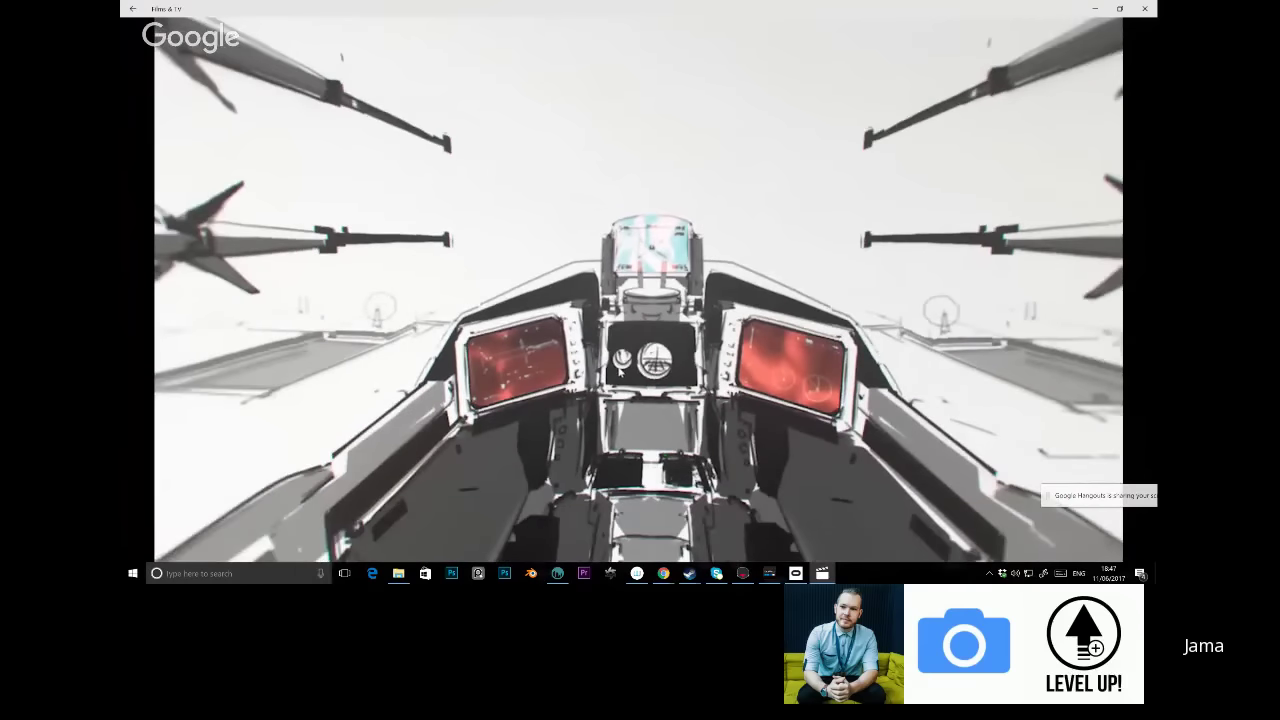
key("space")
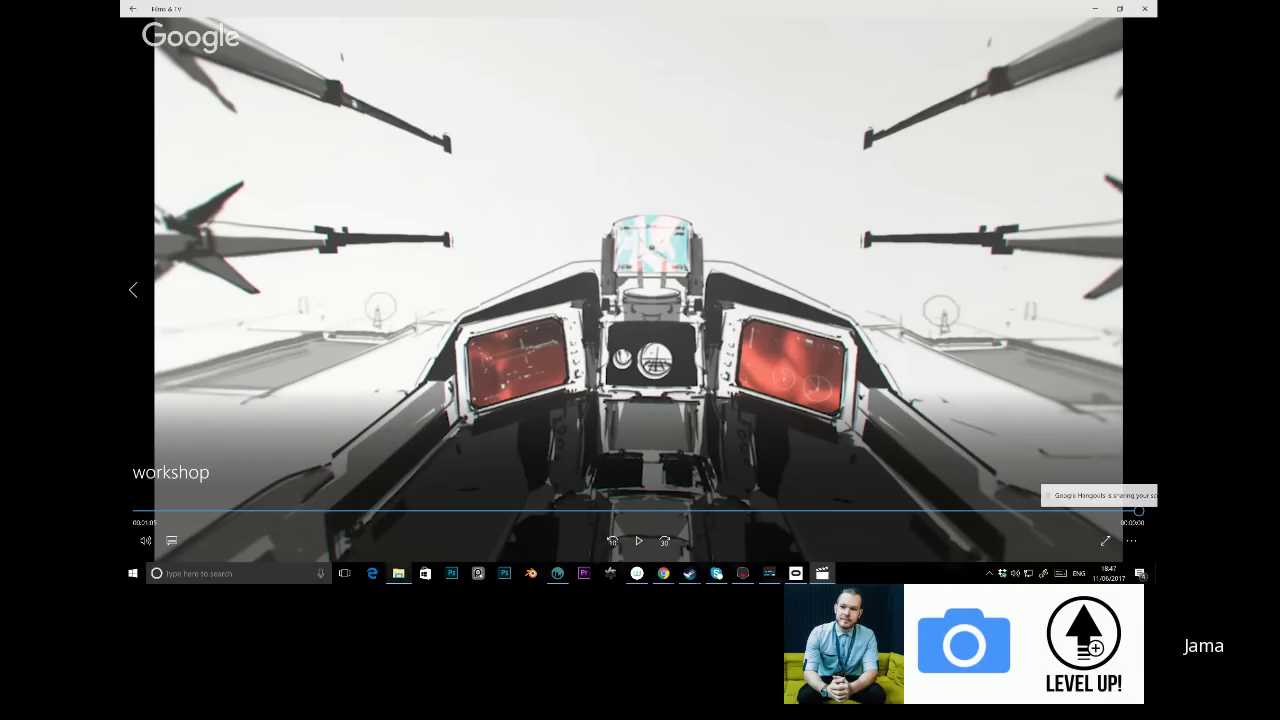
left_click(398, 573)
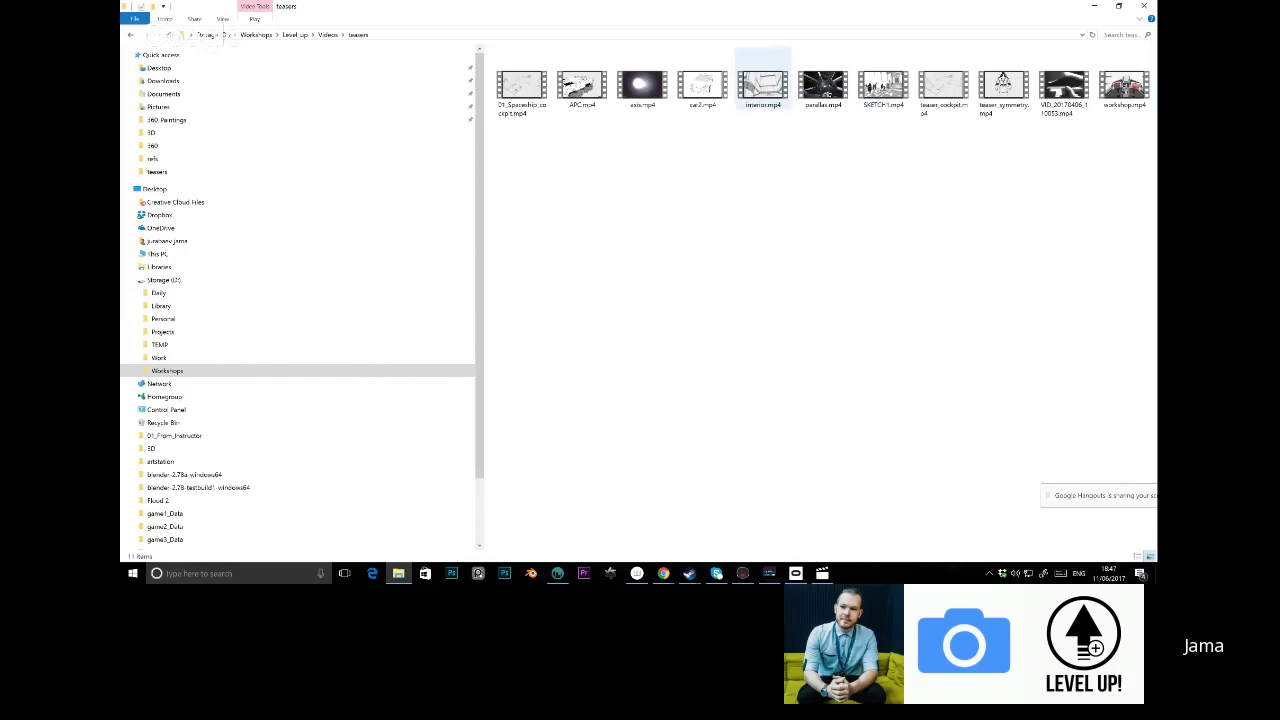
Open parallax.mp4 from the teasers folder to play it in Films & TV
left_click(823, 85)
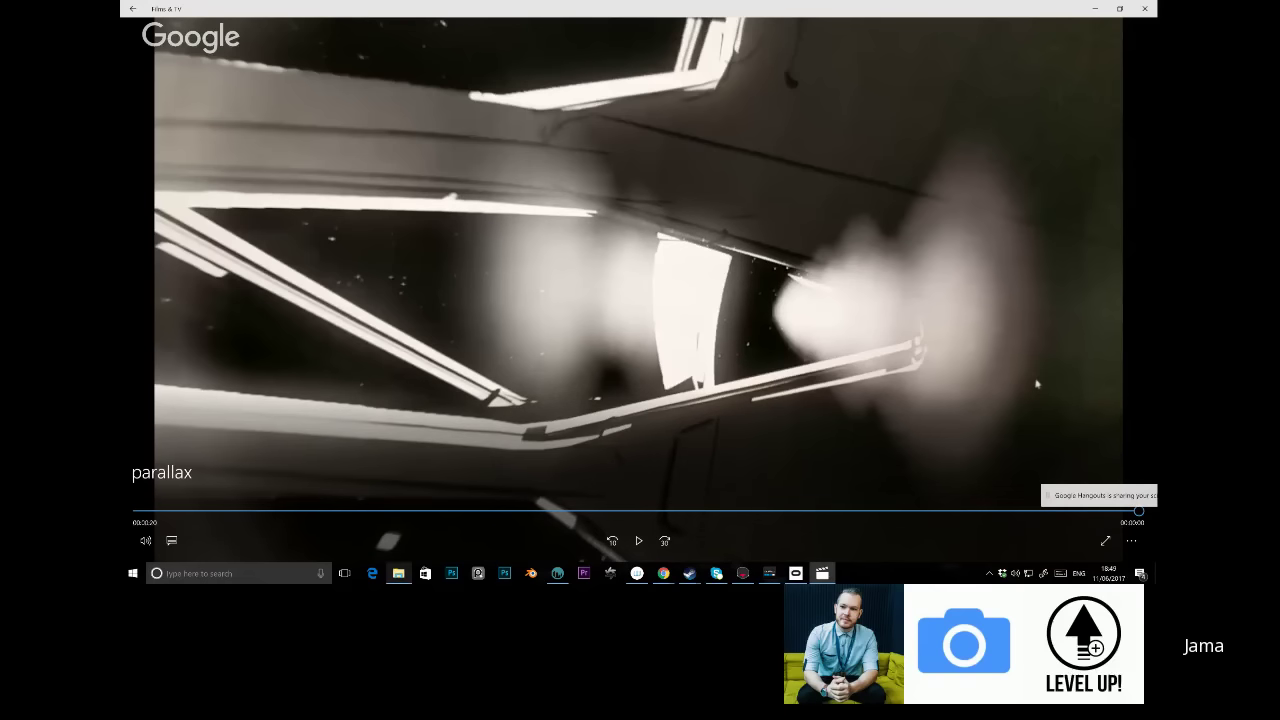
Leave the parallax clip with Alt+Tab and return to the teasers folder window
key("alt+Tab")
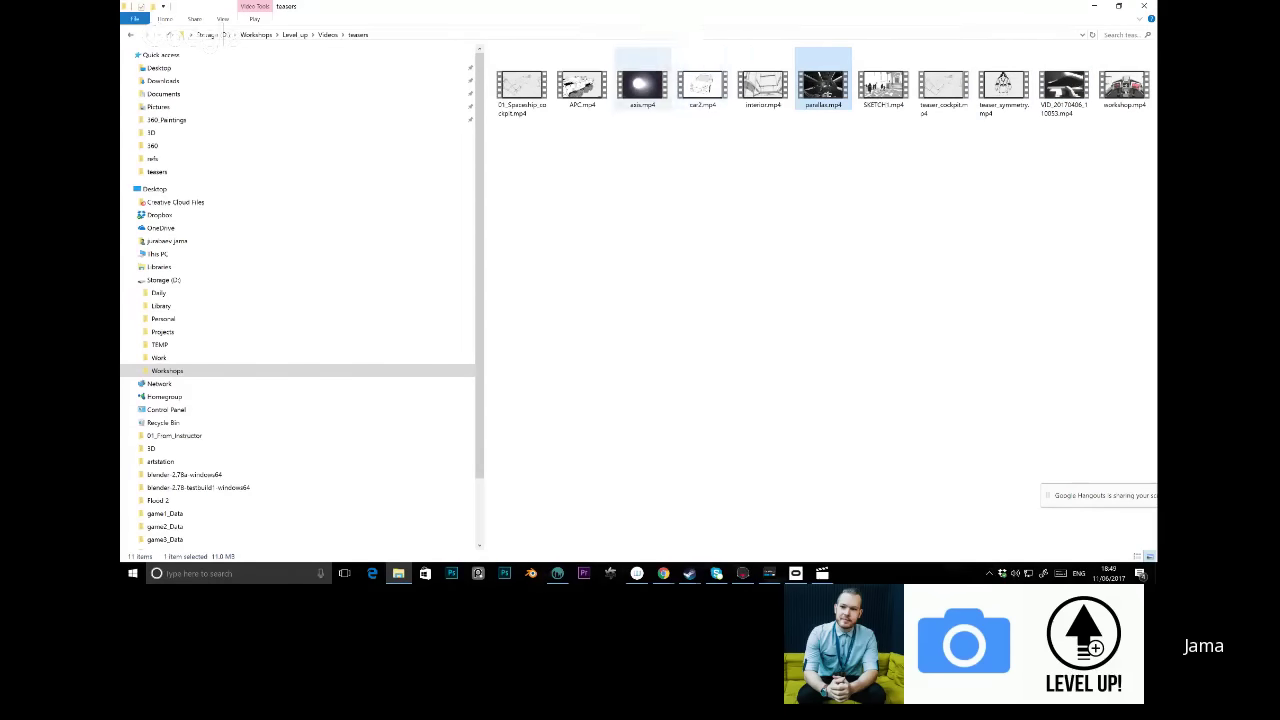
Watch axis.mp4 in Films & TV, then go back to the teasers folder
double_click(823, 85)
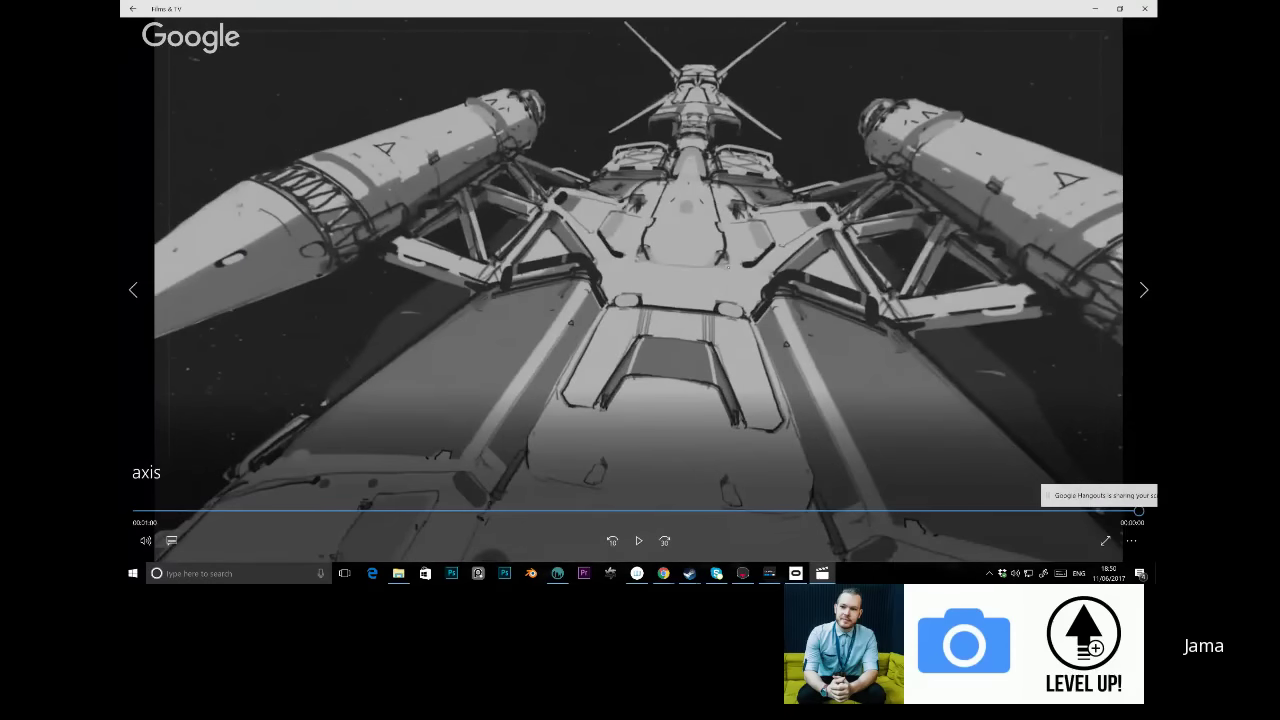
left_click(398, 573)
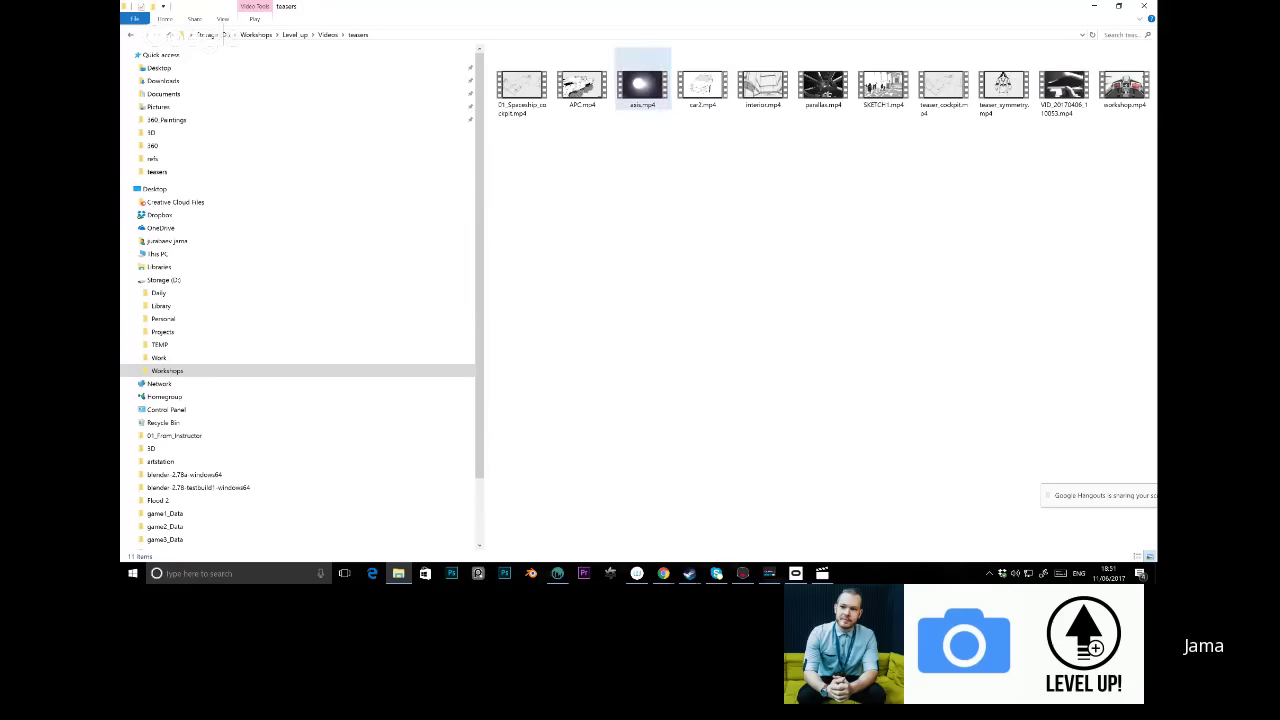
Play car2.mp4, pause it on the drawn car sketch, and return to the teasers folder
double_click(702, 87)
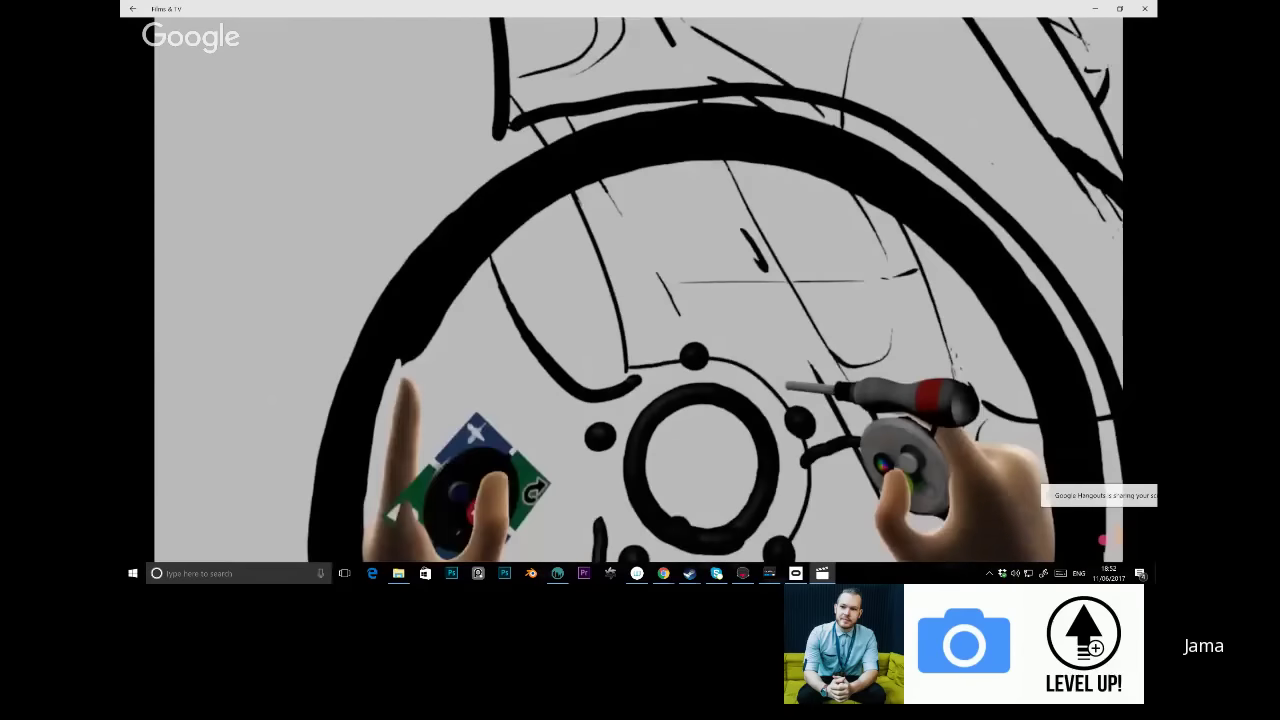
key("space")
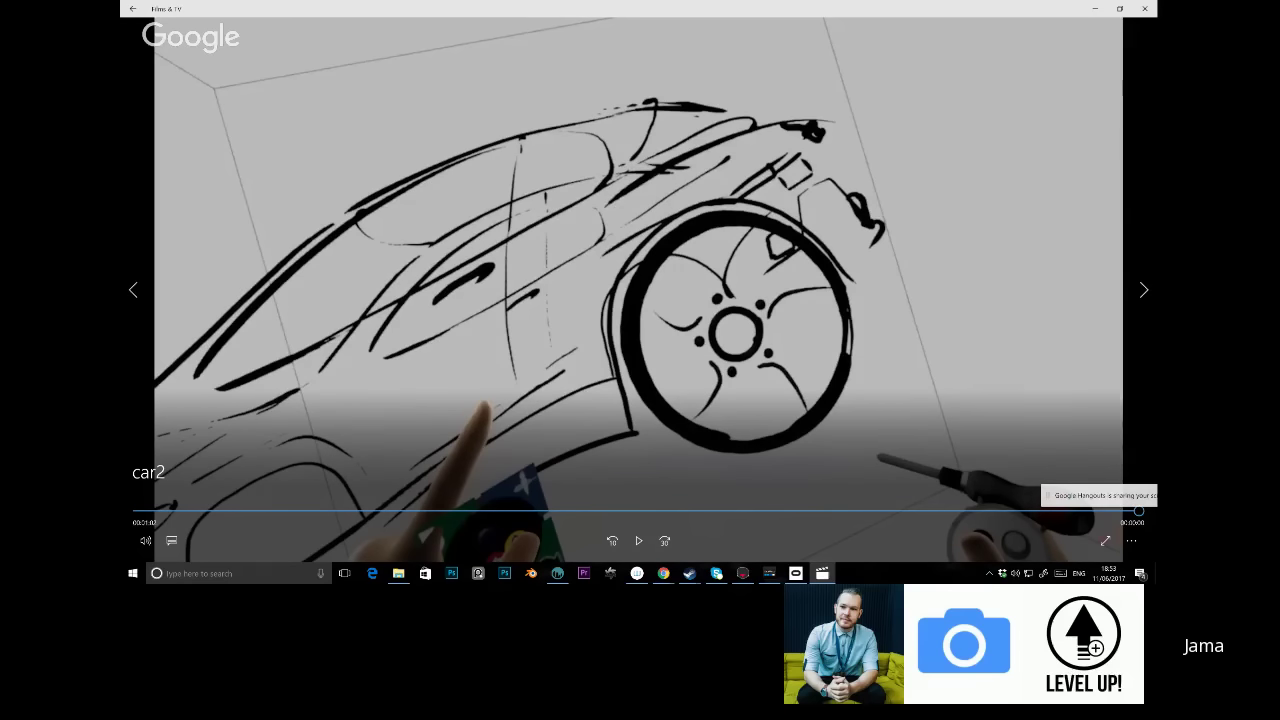
left_click(398, 573)
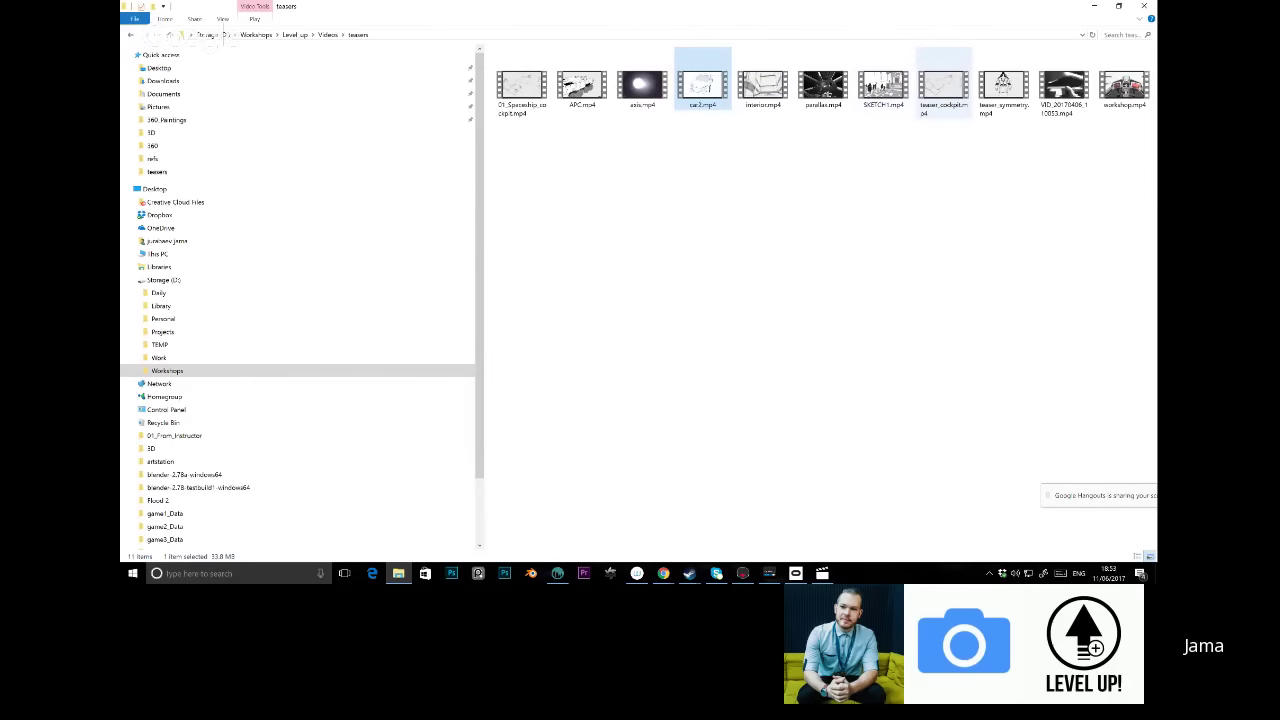
mouse_move(935, 92)
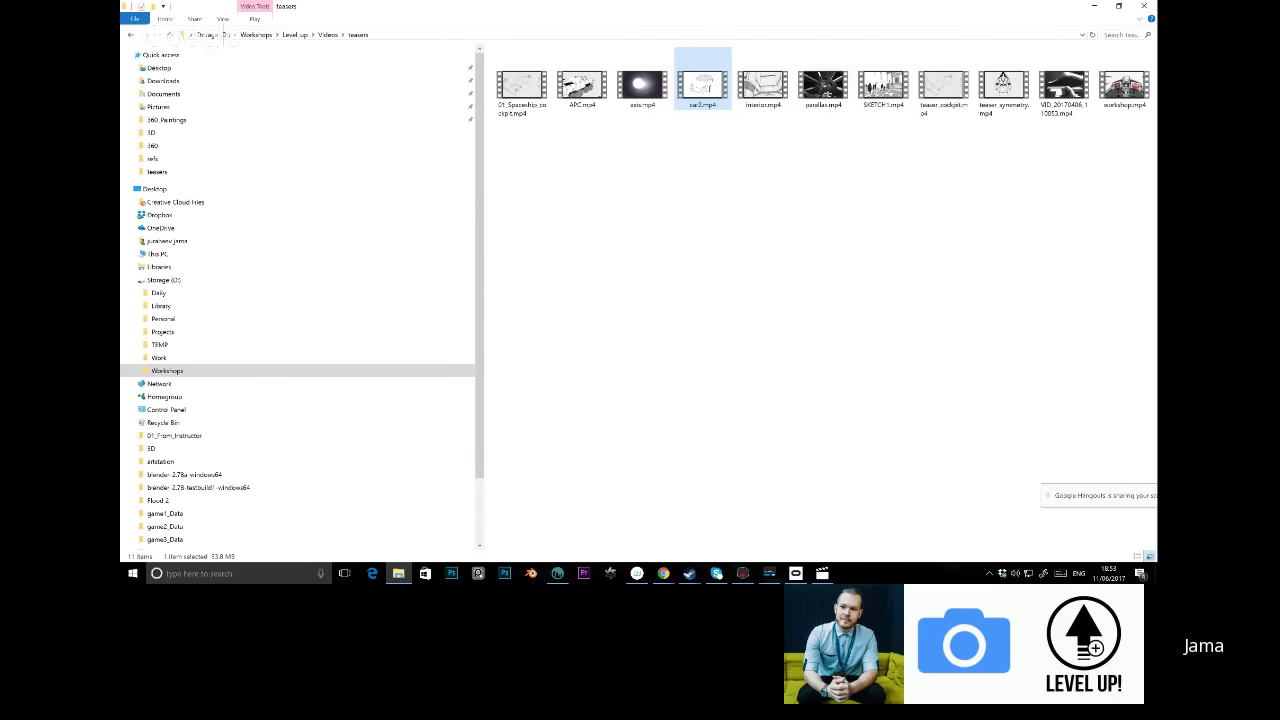
Play APC.mp4, pause on its side view, and bring up 3D-Coat with PAINTING TEMPLATE.3b
mouse_move(582, 90)
double_click(582, 85)
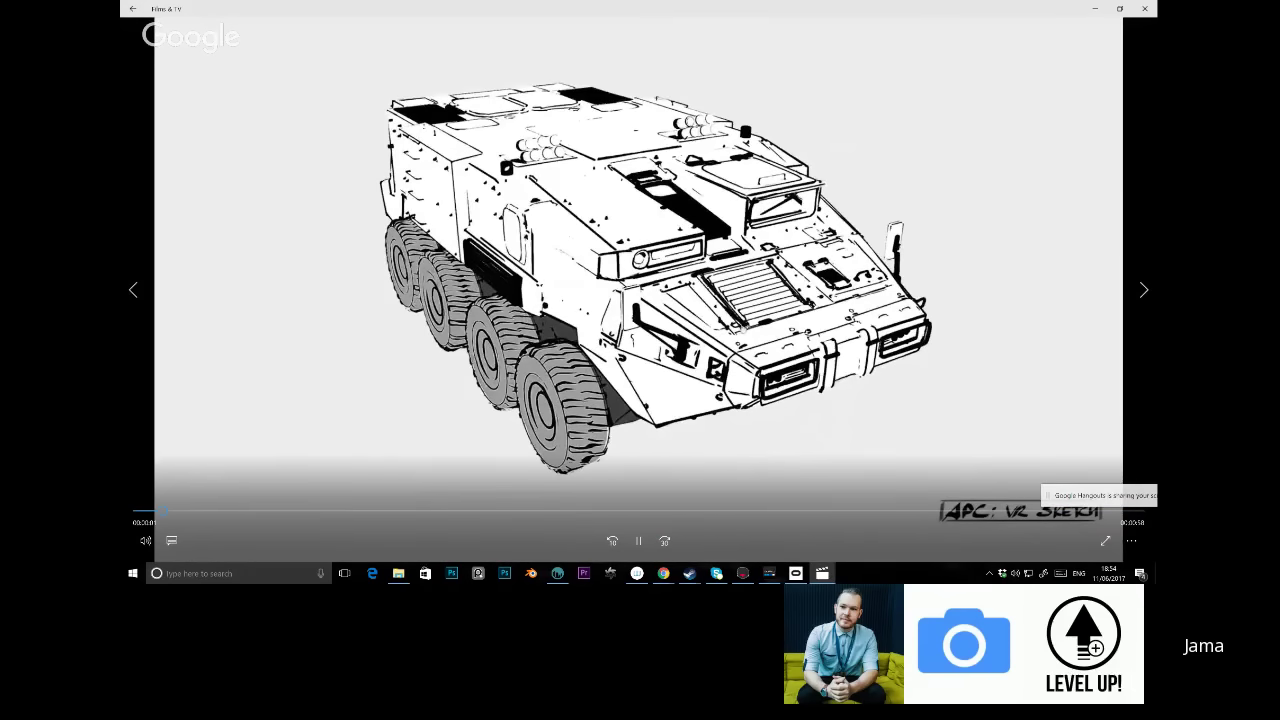
key("space")
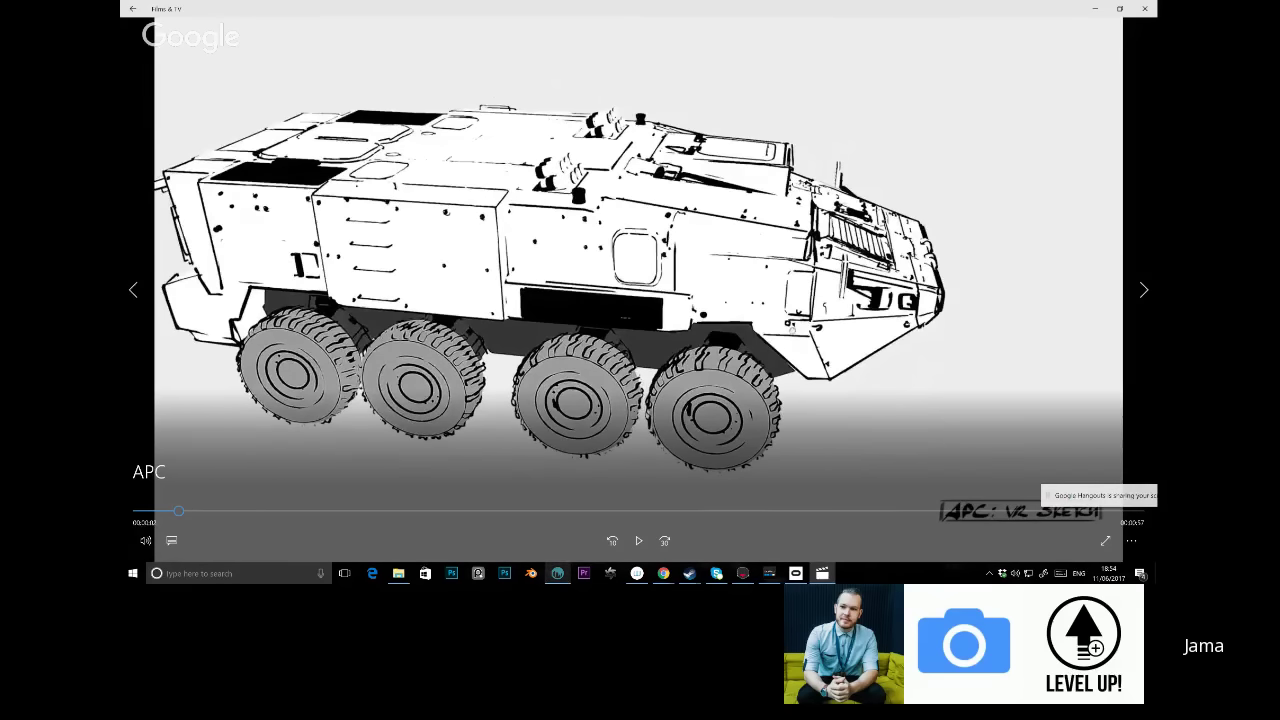
left_click(557, 573)
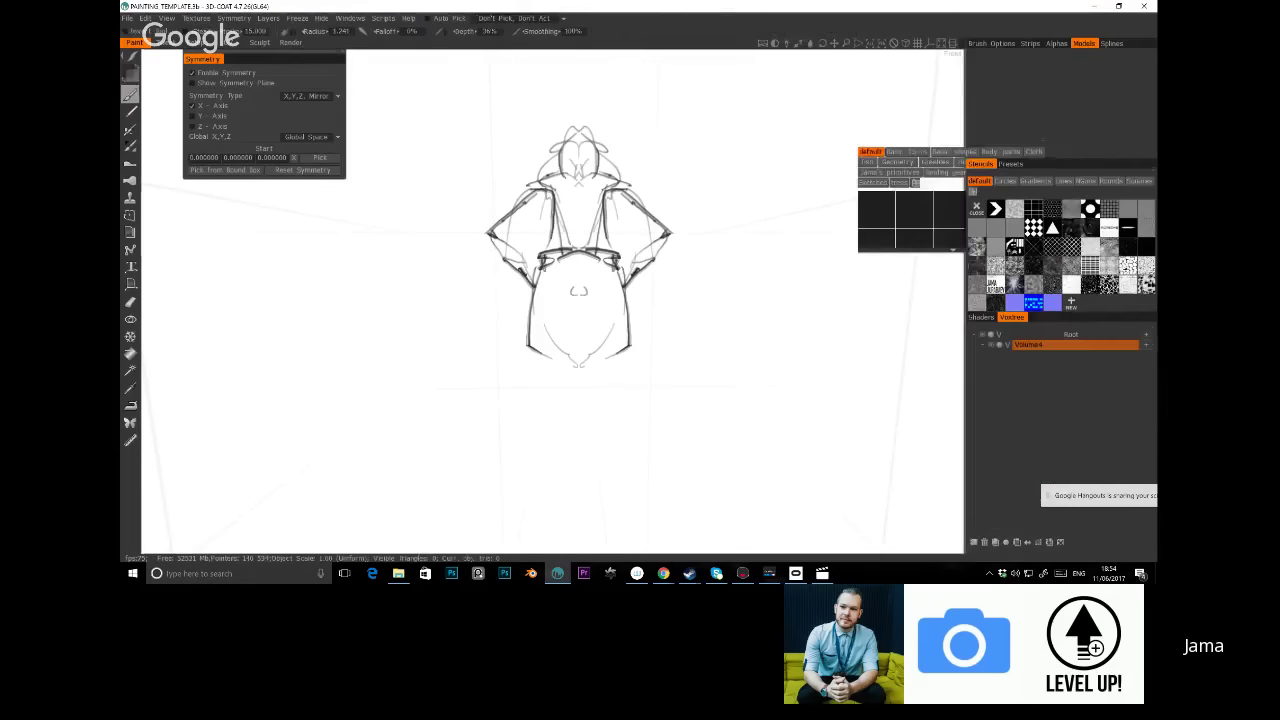
In the Sculpt room, draw mirrored limbs and curved inner limbs with the Sphere tool, then return to the video
left_click(927, 42)
mouse_move(870, 76)
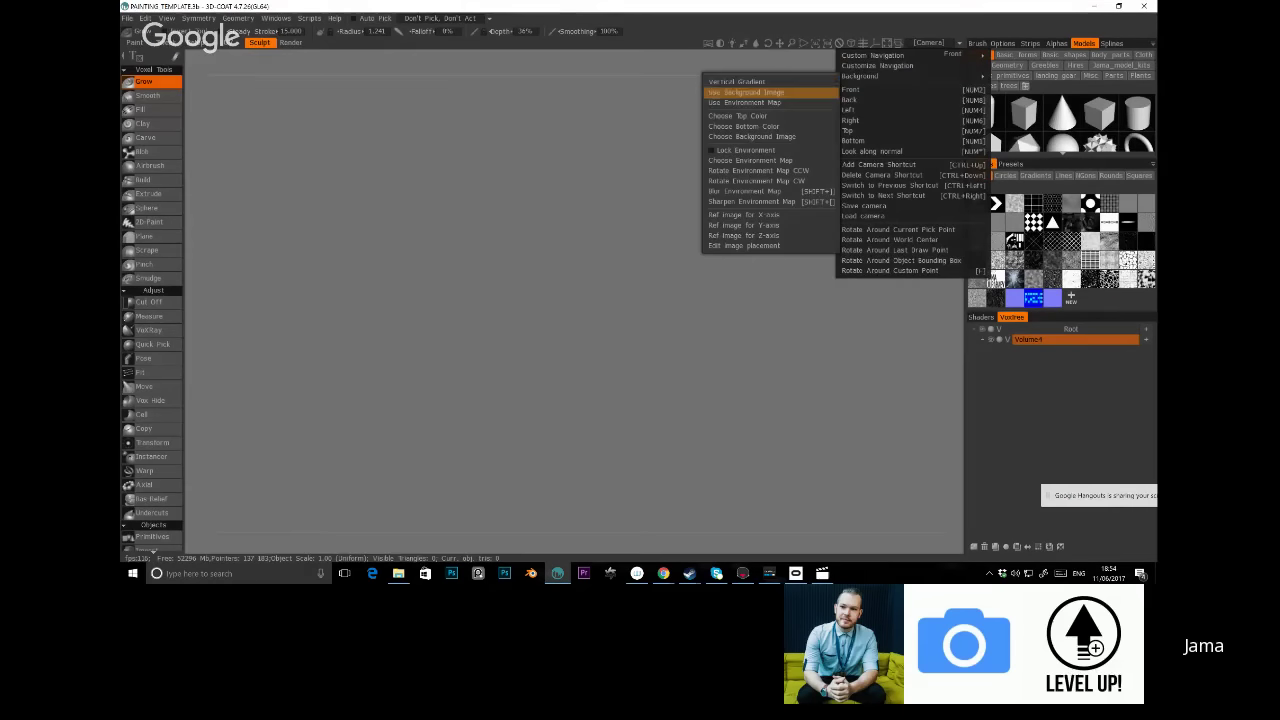
left_click(148, 207)
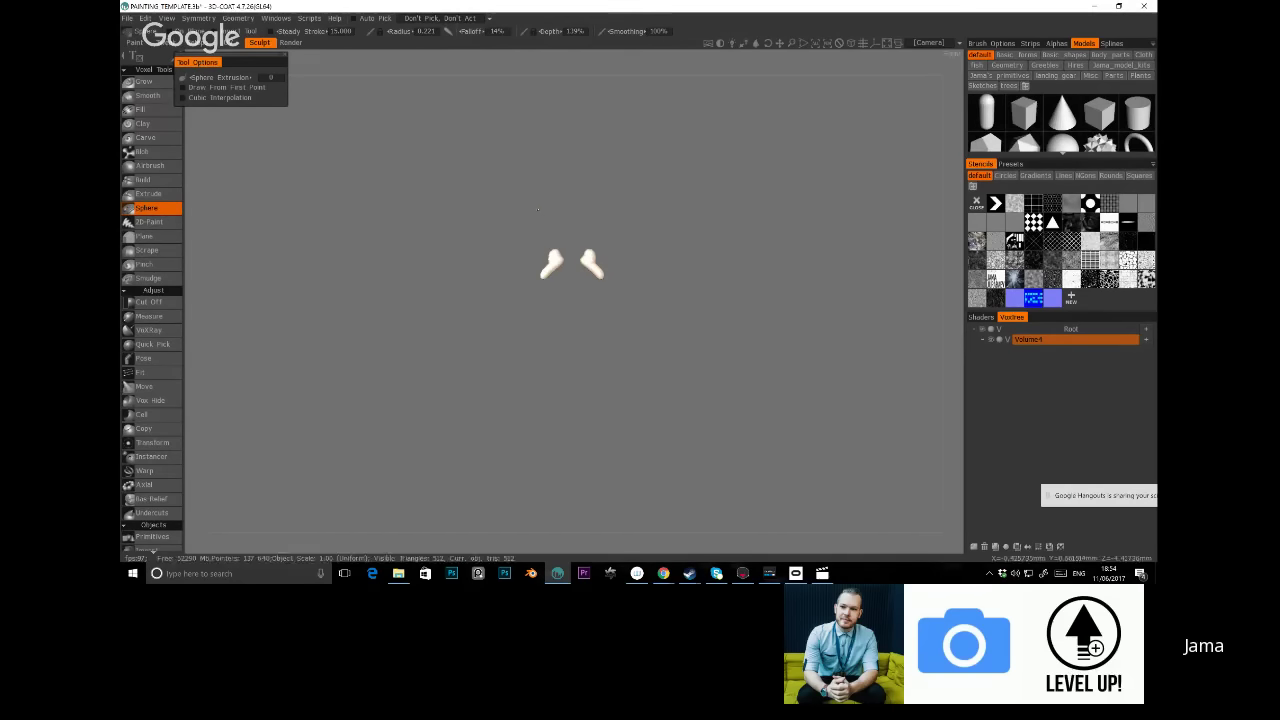
mouse_move(605, 210)
left_mouse_down()
mouse_move(605, 270)
mouse_move(655, 288)
mouse_move(677, 336)
left_mouse_up()
mouse_move(467, 336)
left_mouse_down()
mouse_move(528, 268)
mouse_move(490, 318)
mouse_move(507, 376)
mouse_move(620, 376)
left_mouse_up()
scroll(620, 376, "up", 3)
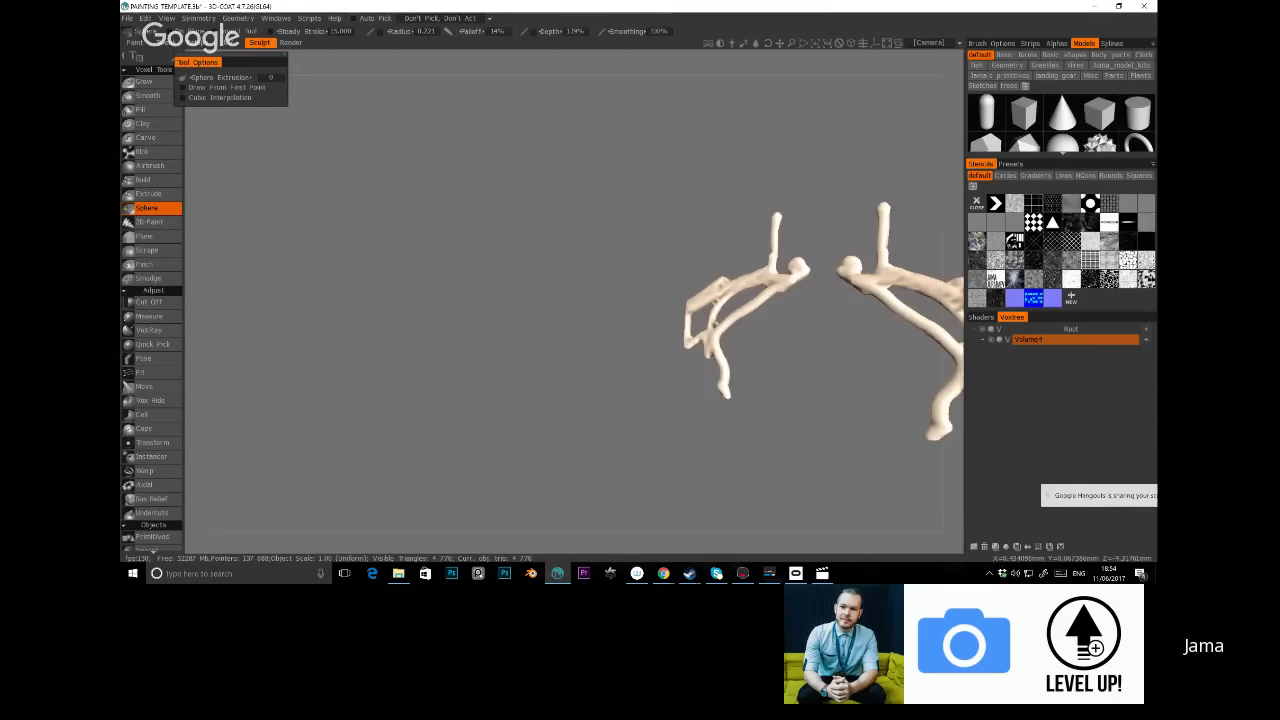
key("alt+Tab")
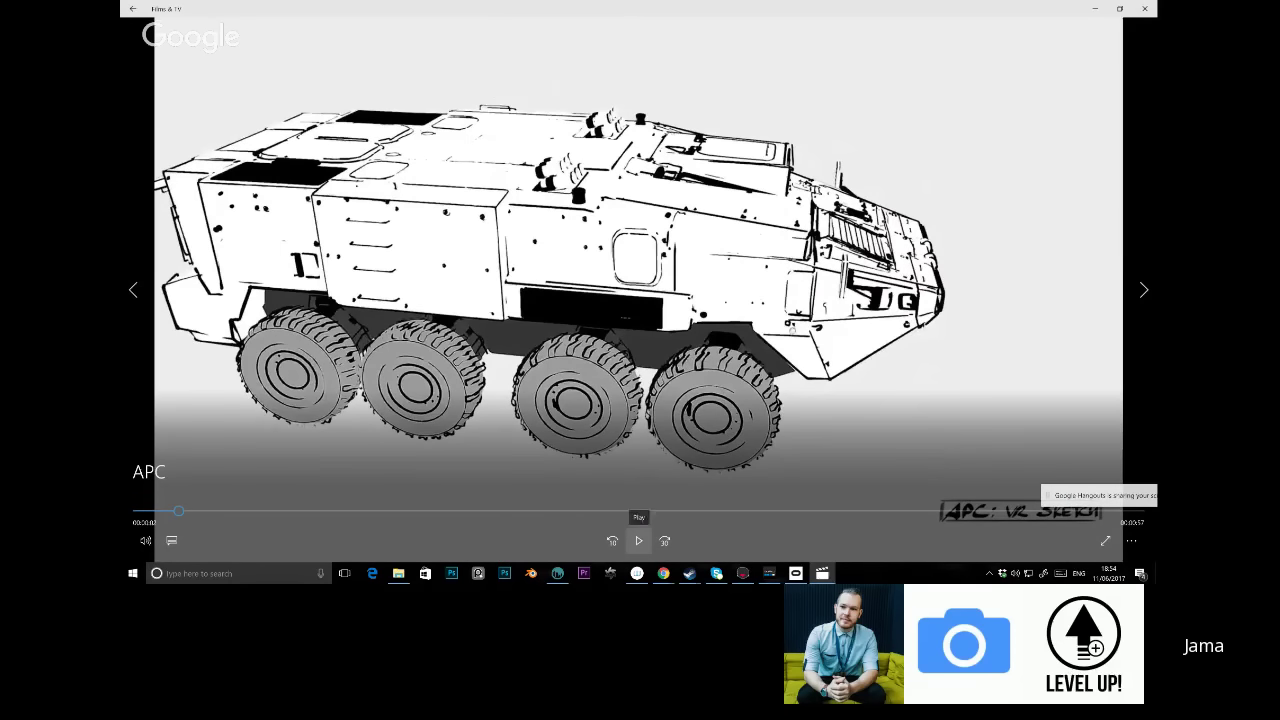
left_click(639, 540)
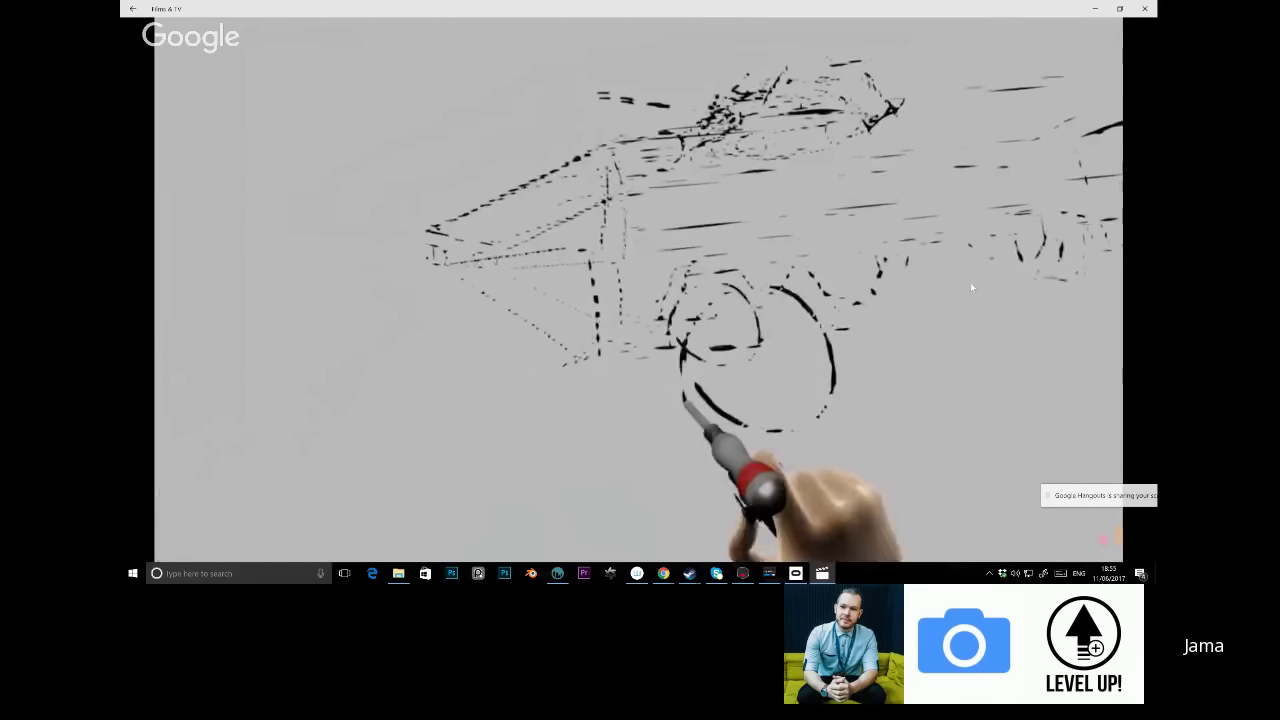
mouse_move(742, 573)
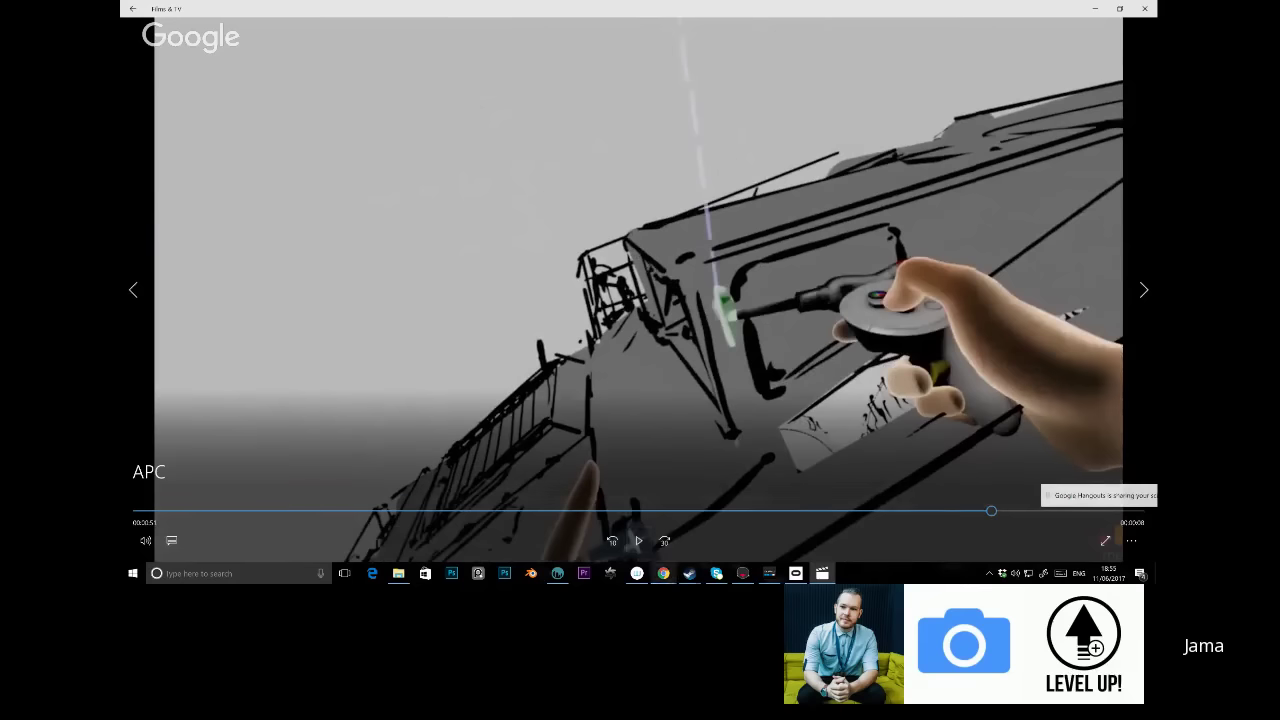
mouse_move(663, 575)
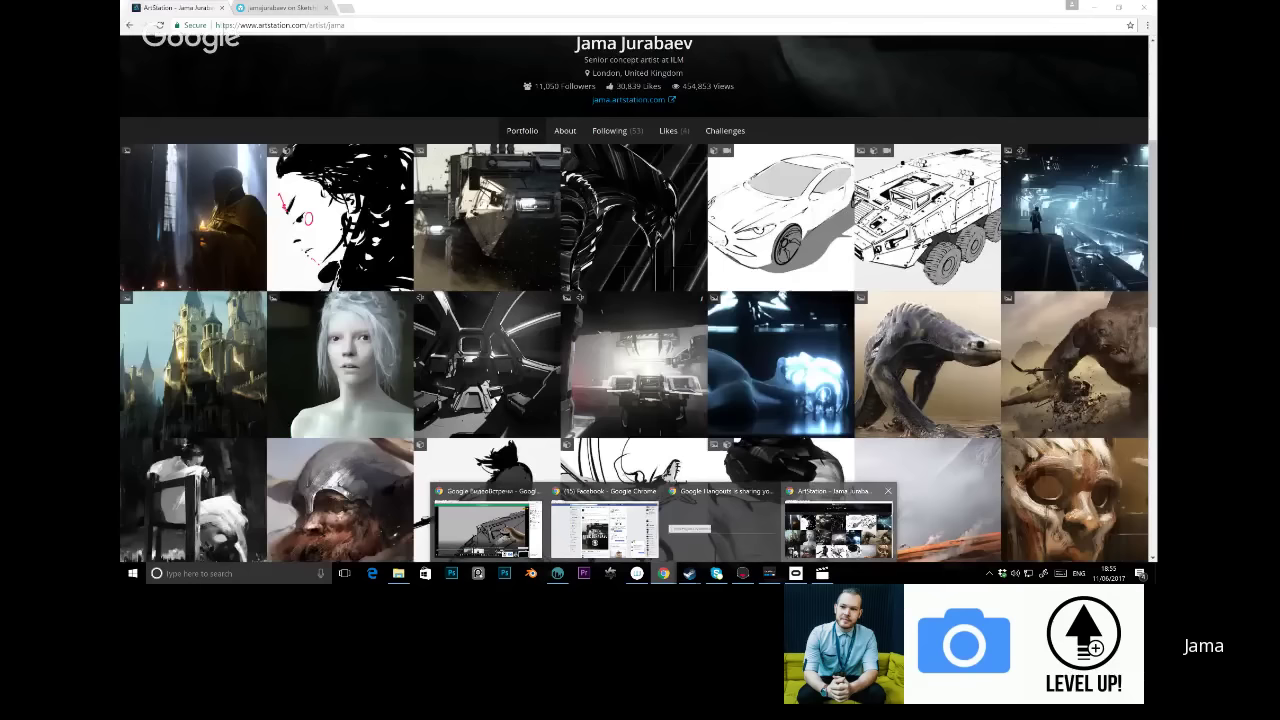
Open the APC artwork page on ArtStation and scroll through its sketch images and vehicle renders
left_click(838, 525)
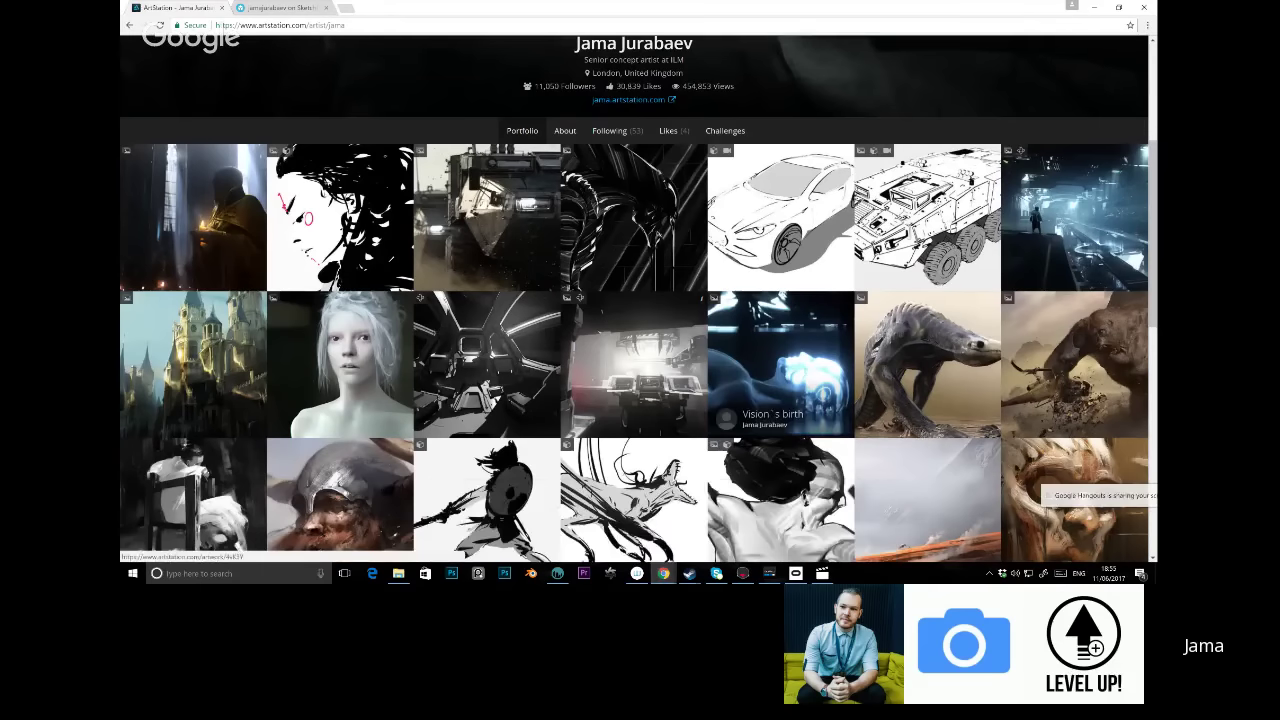
left_click(928, 215)
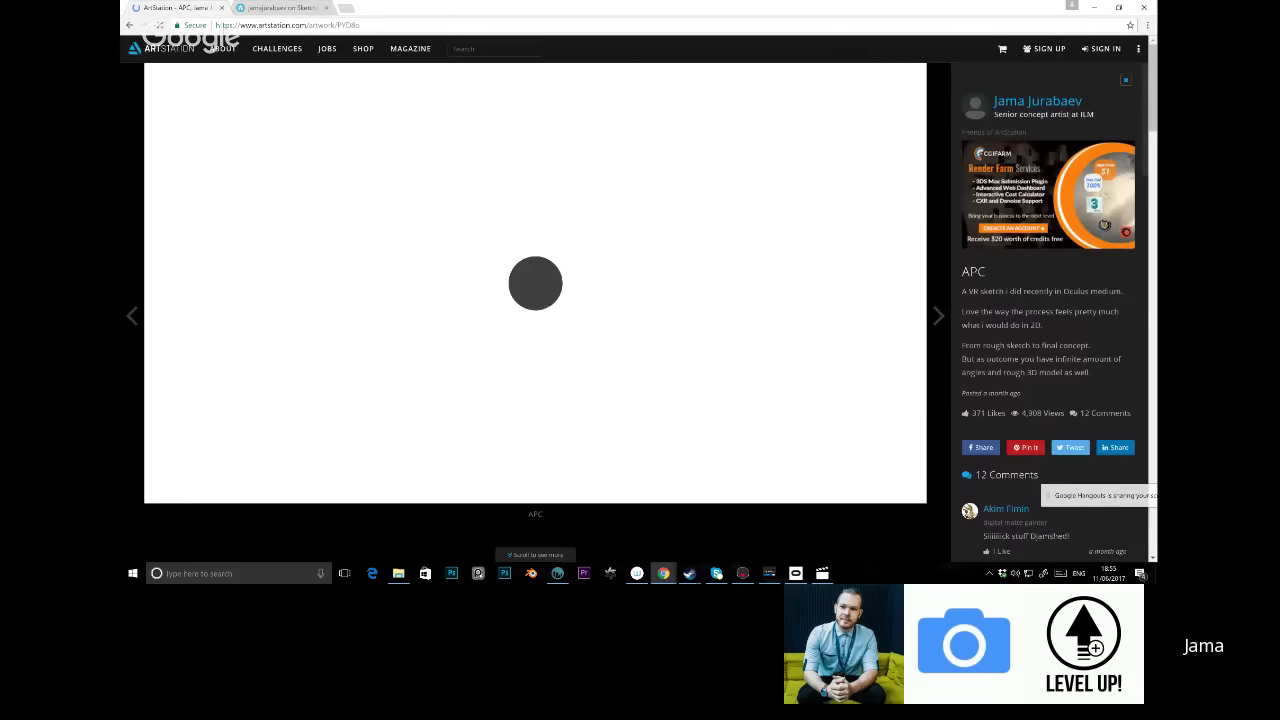
scroll(535, 310, "down", 3)
scroll(535, 313, "down", 3)
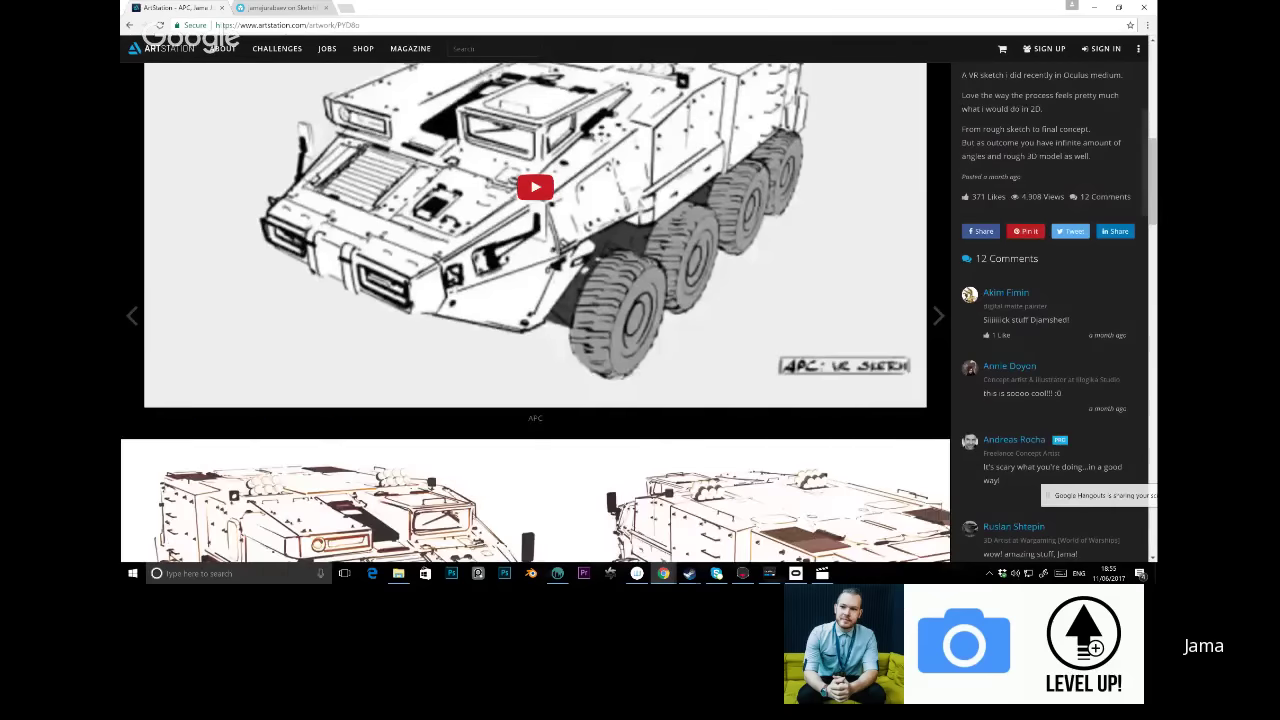
scroll(535, 313, "down", 5)
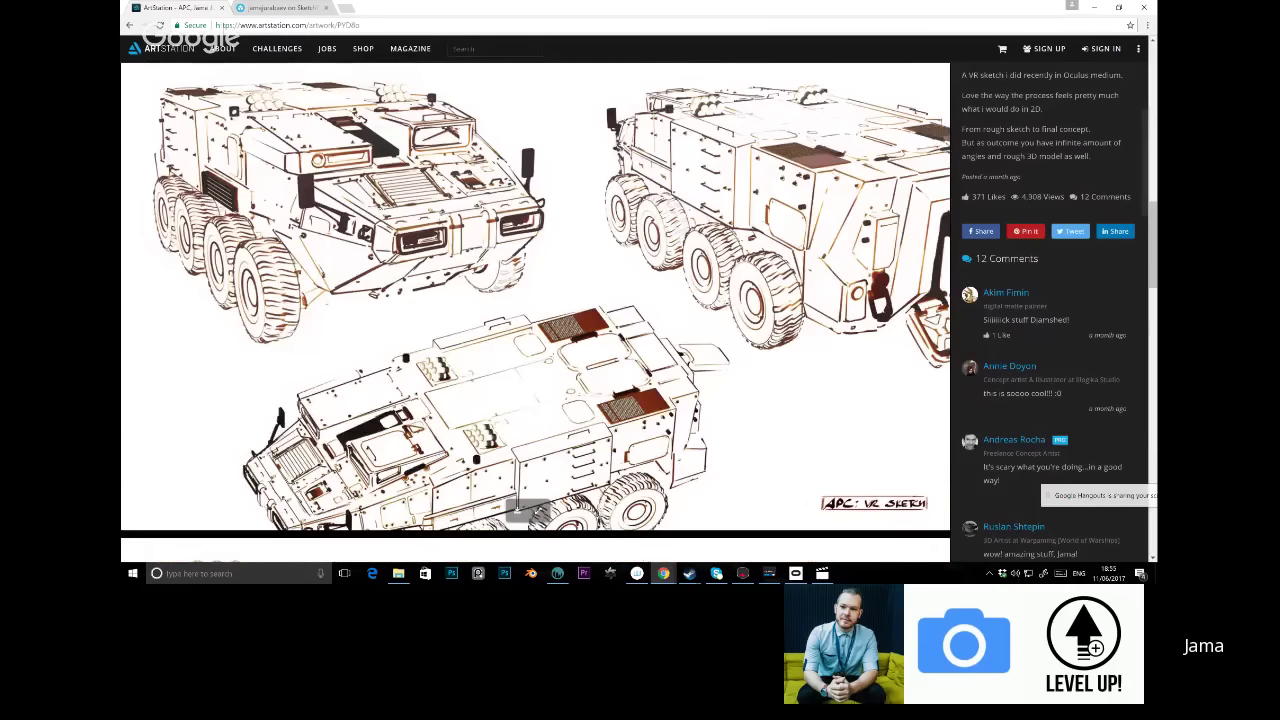
scroll(535, 313, "down", 1)
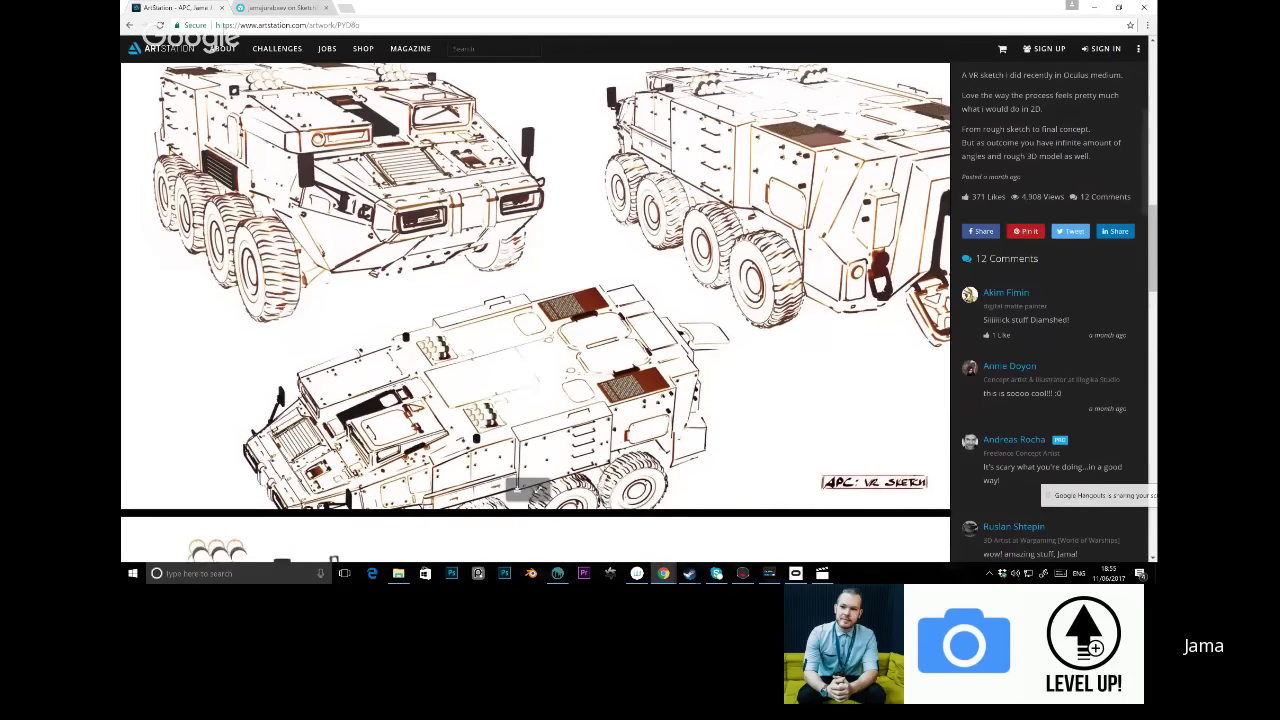
scroll(535, 313, "up", 1)
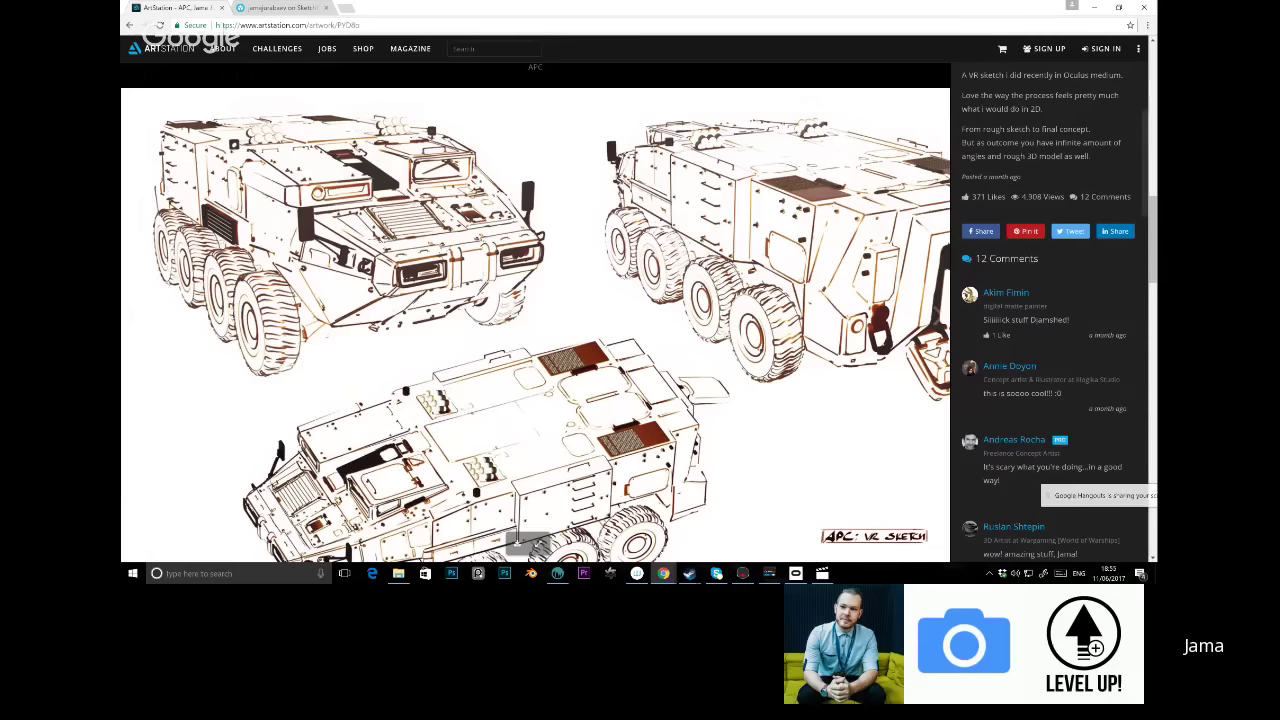
scroll(535, 313, "down", 1)
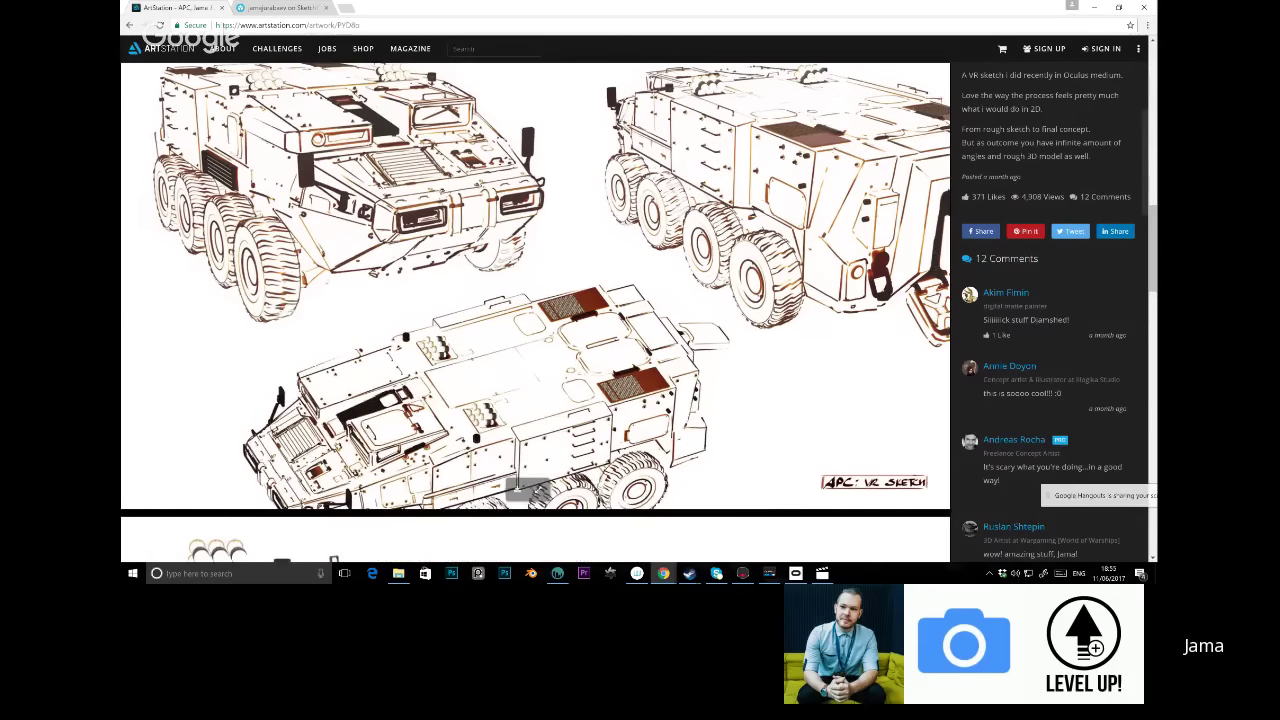
scroll(535, 313, "down", 2)
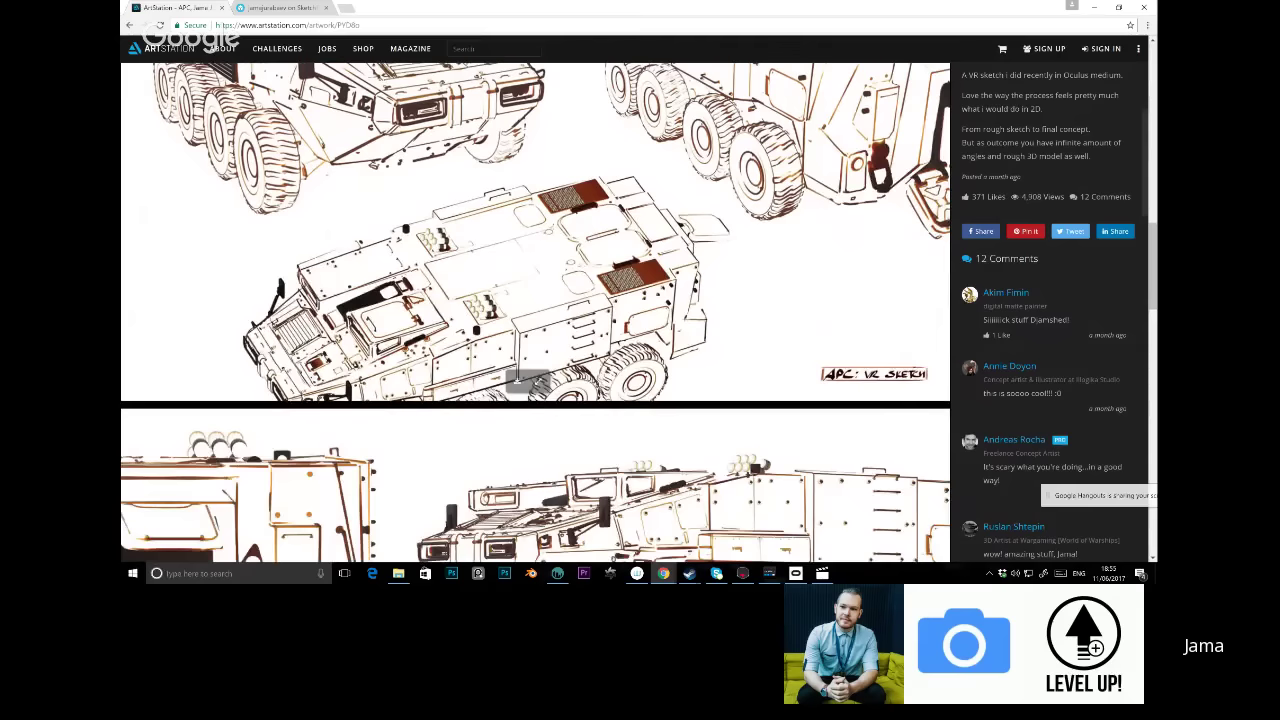
scroll(535, 313, "down", 10)
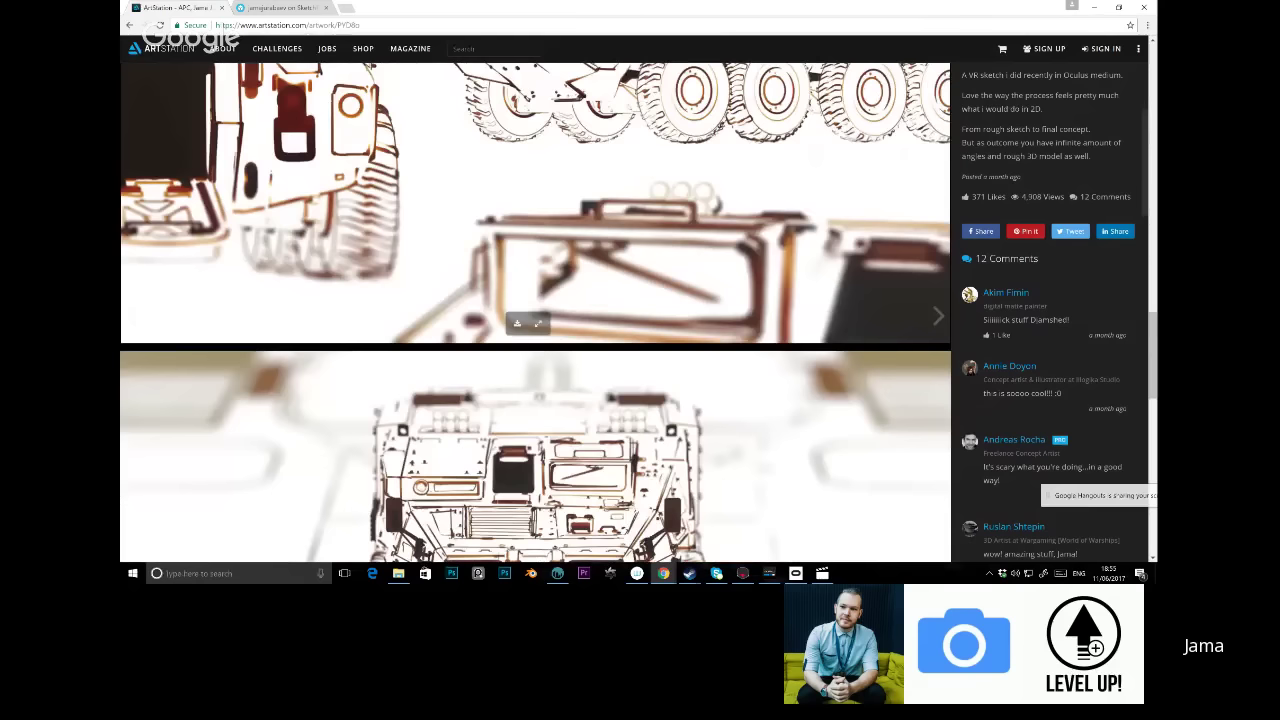
Scroll back up to the 3D model banner at the top of the APC page
scroll(535, 313, "up", 10)
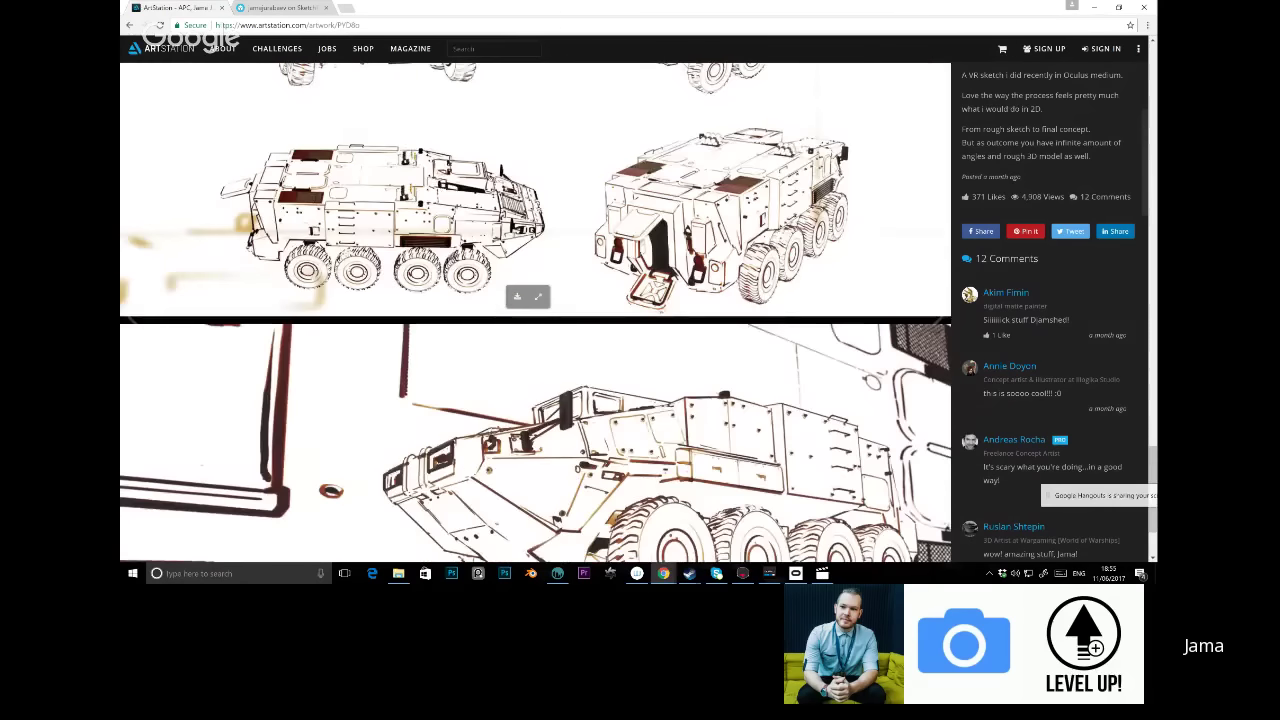
scroll(535, 313, "up", 1)
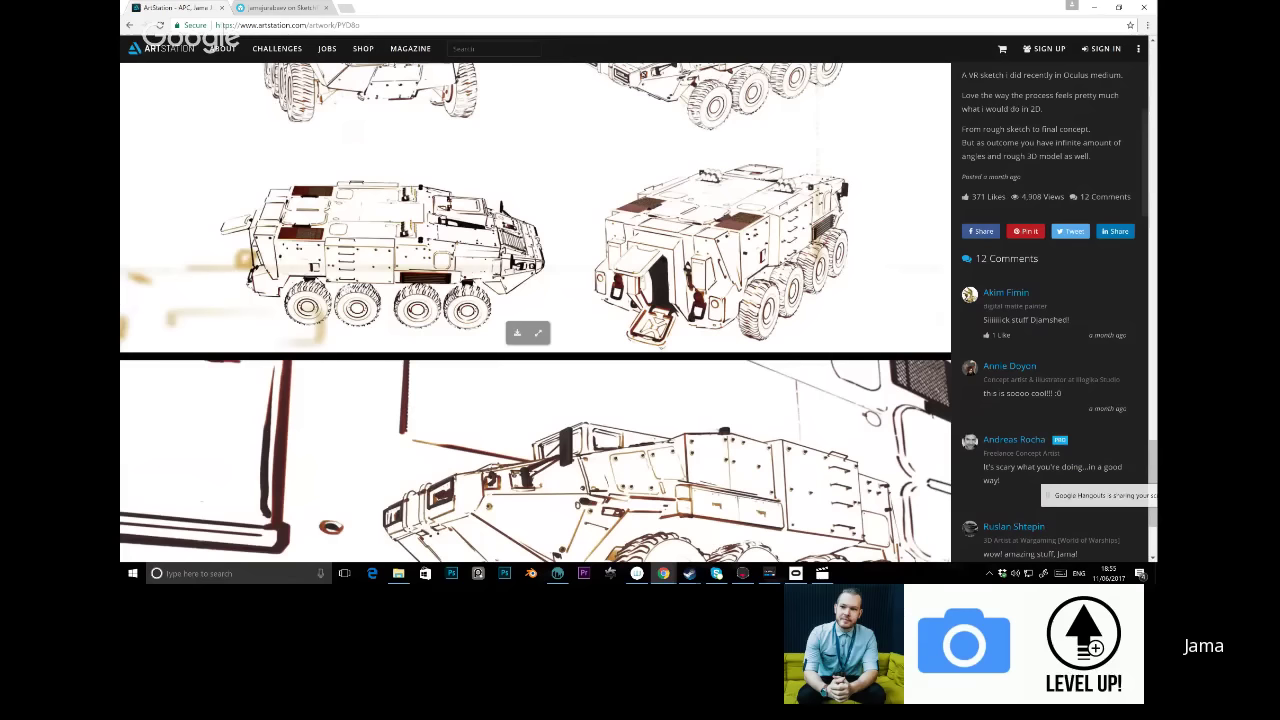
scroll(535, 313, "up", 1)
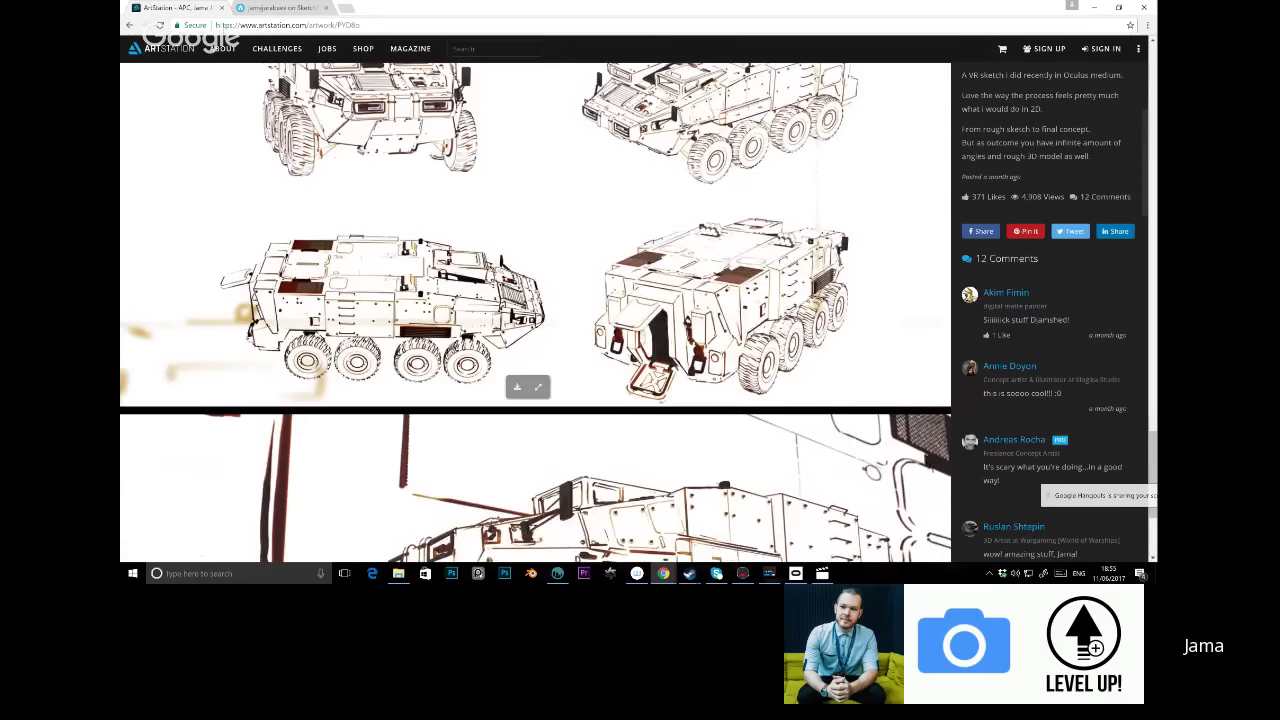
scroll(535, 313, "up", 2)
scroll(535, 313, "up", 3)
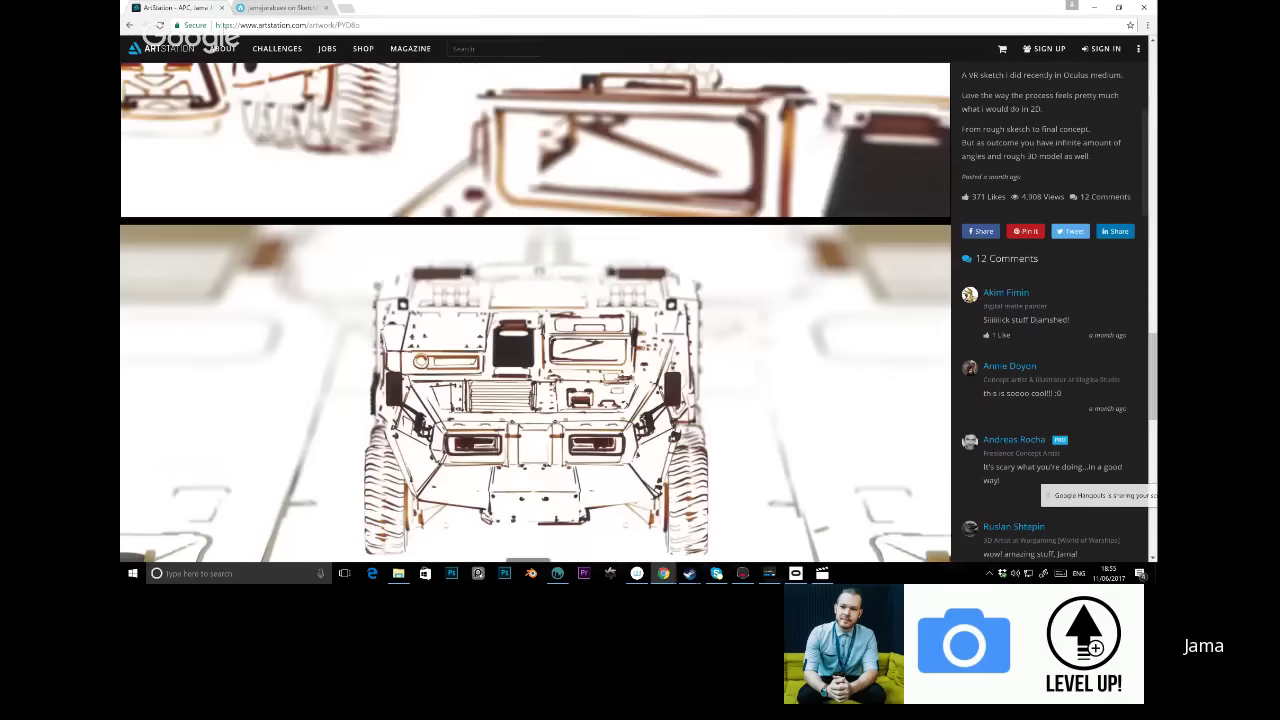
scroll(535, 313, "up", 3)
scroll(535, 313, "up", 2)
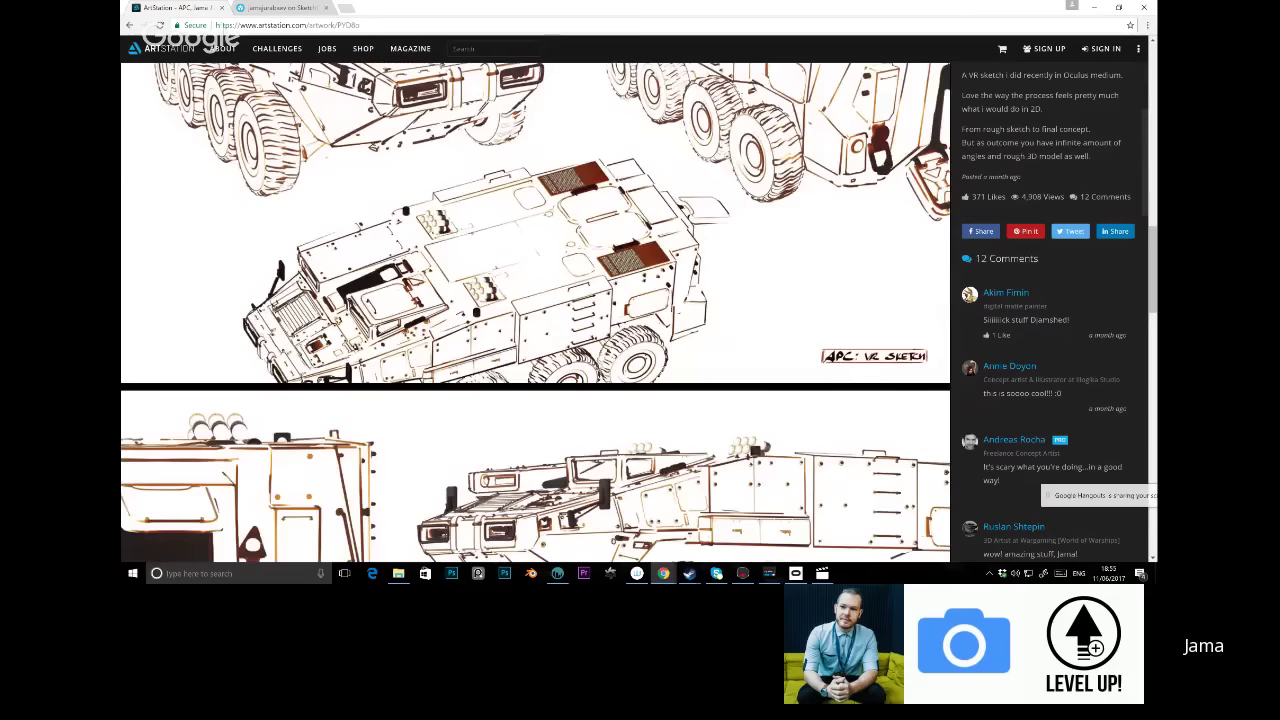
scroll(535, 313, "up", 5)
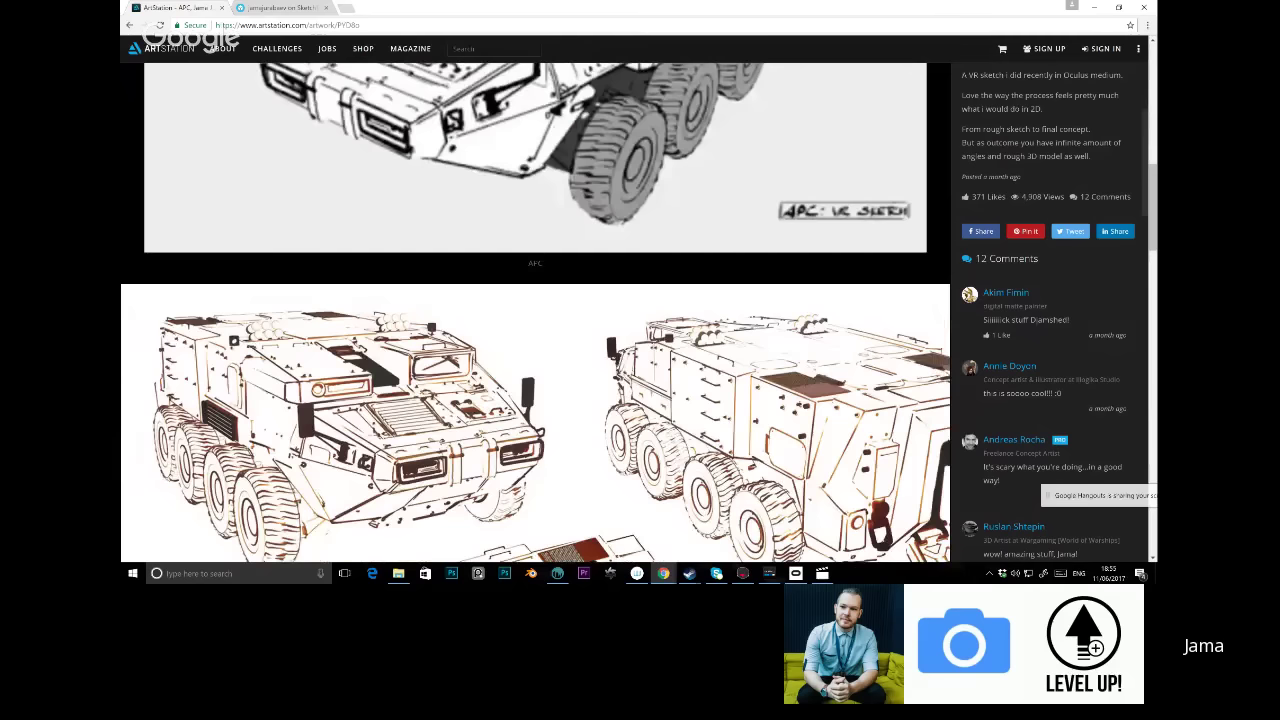
scroll(535, 313, "down", 2)
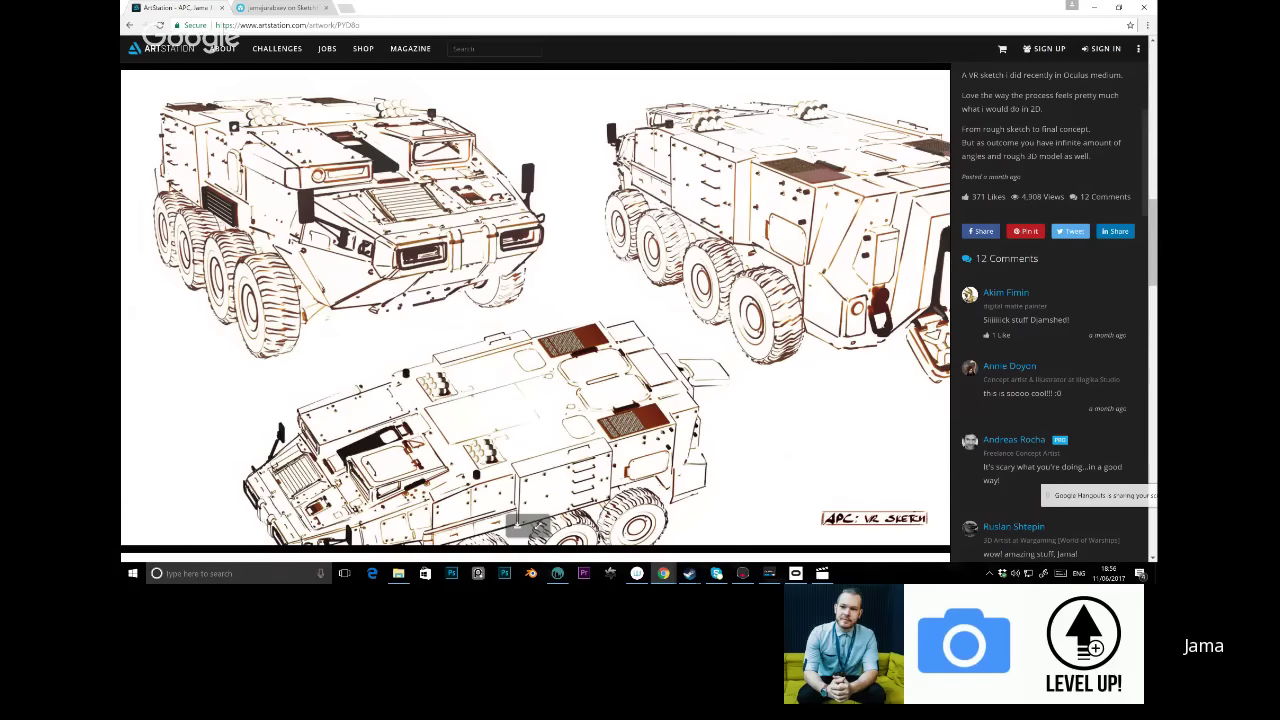
scroll(535, 313, "up", 1)
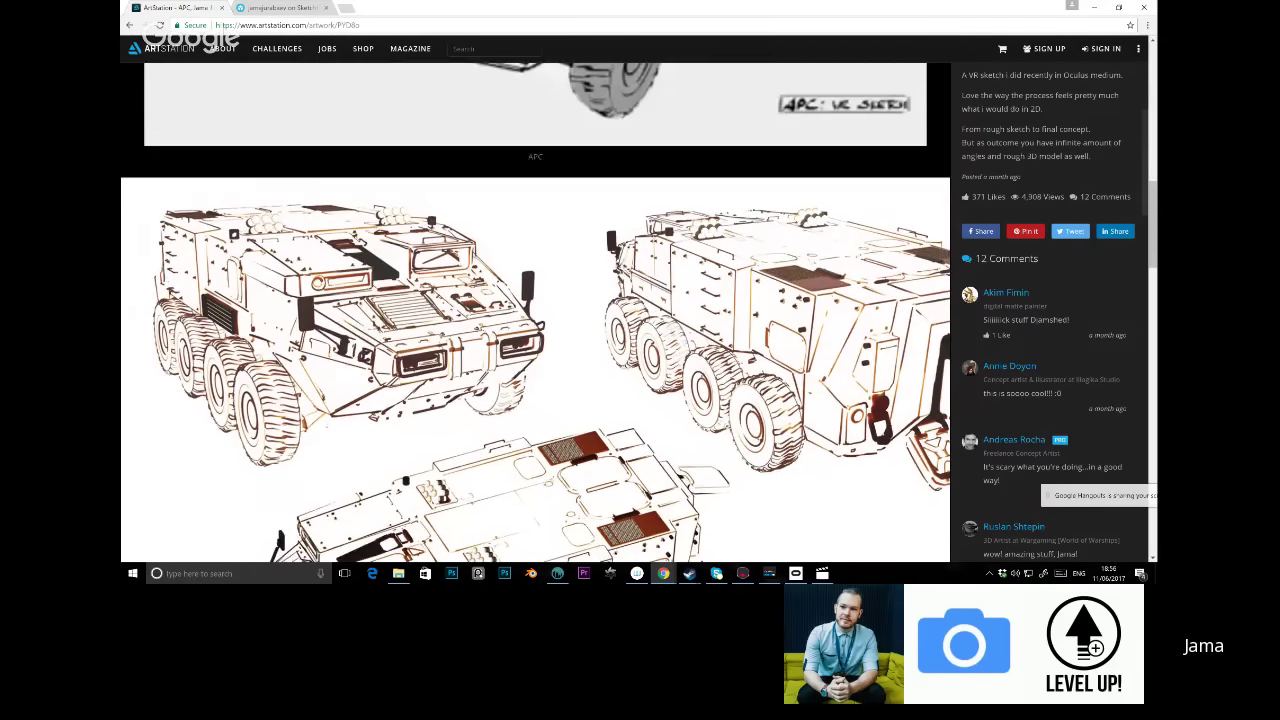
scroll(535, 313, "down", 1)
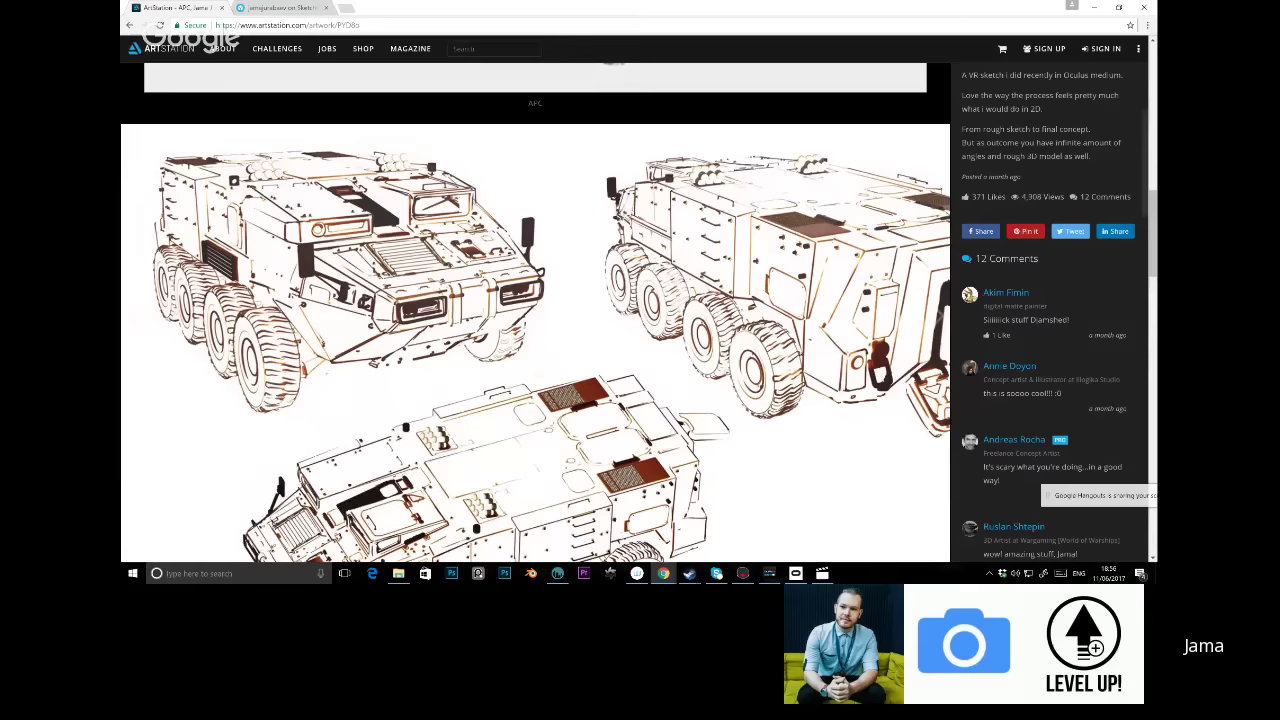
scroll(535, 313, "up", 2)
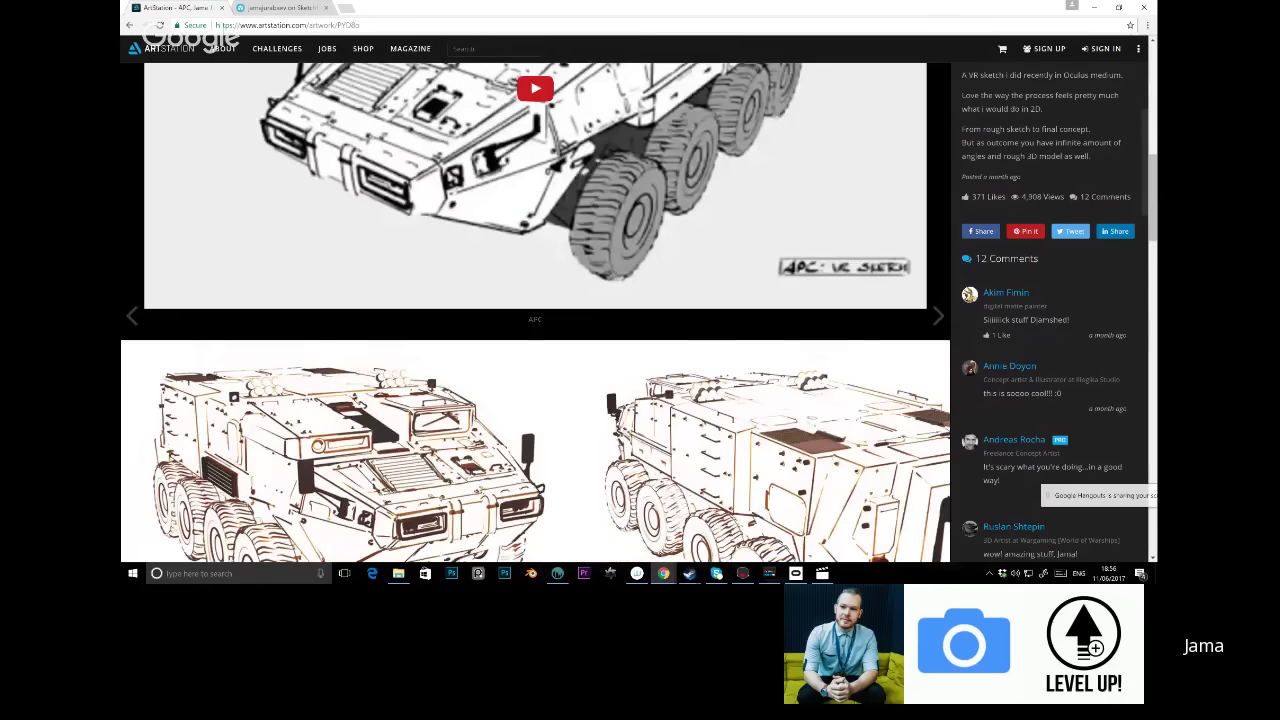
scroll(535, 313, "down", 2)
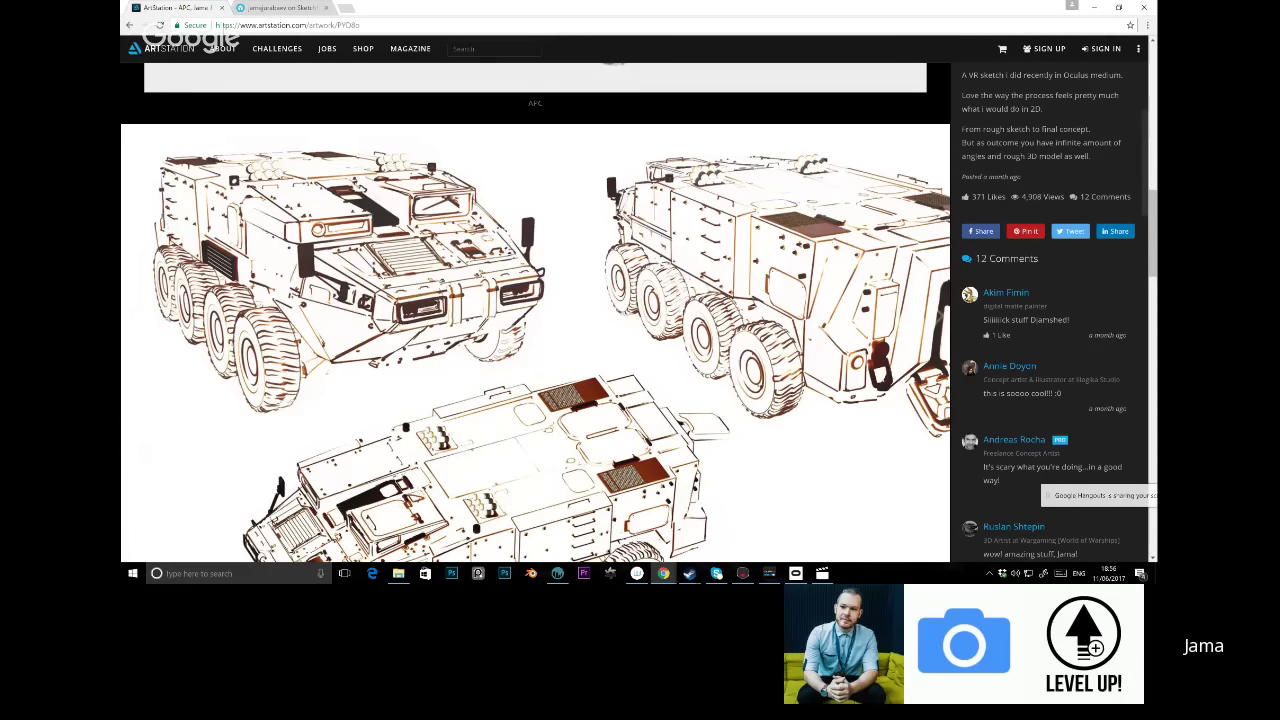
scroll(535, 313, "up", 2)
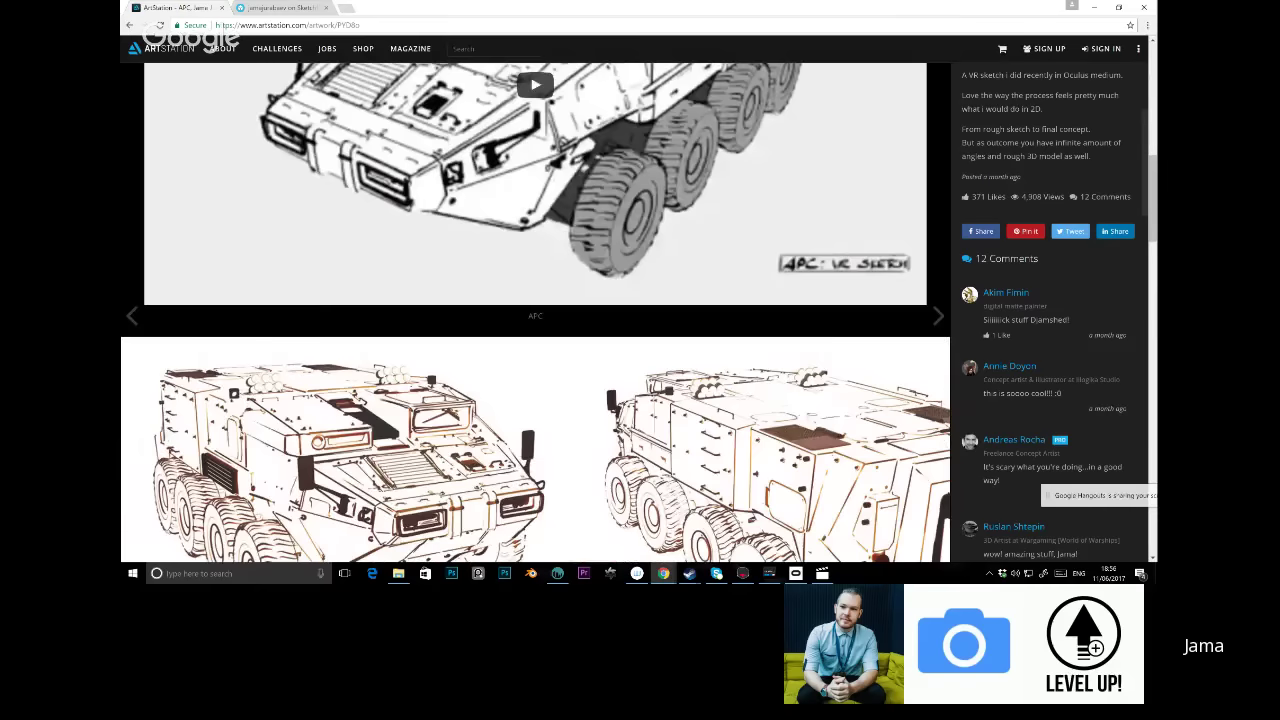
scroll(535, 313, "up", 2)
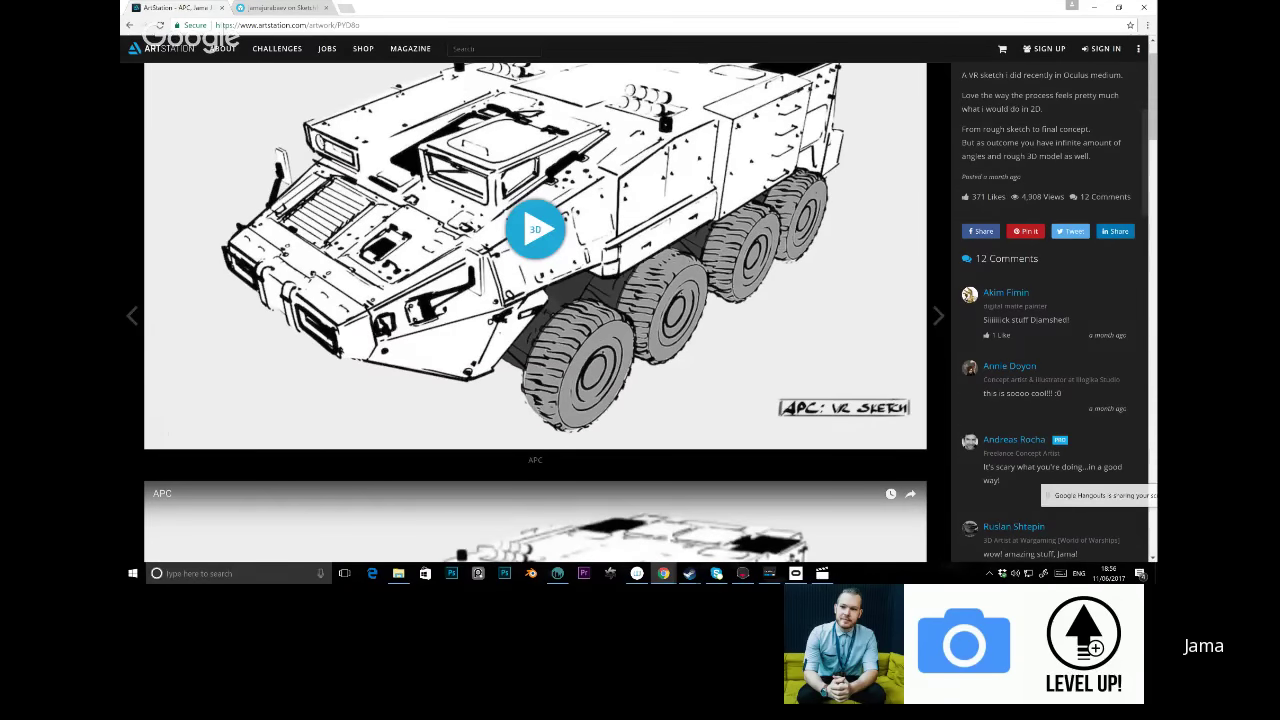
Load the 'APC: VR Sketch' as an interactive 3D model and scroll back up the page
left_click(535, 229)
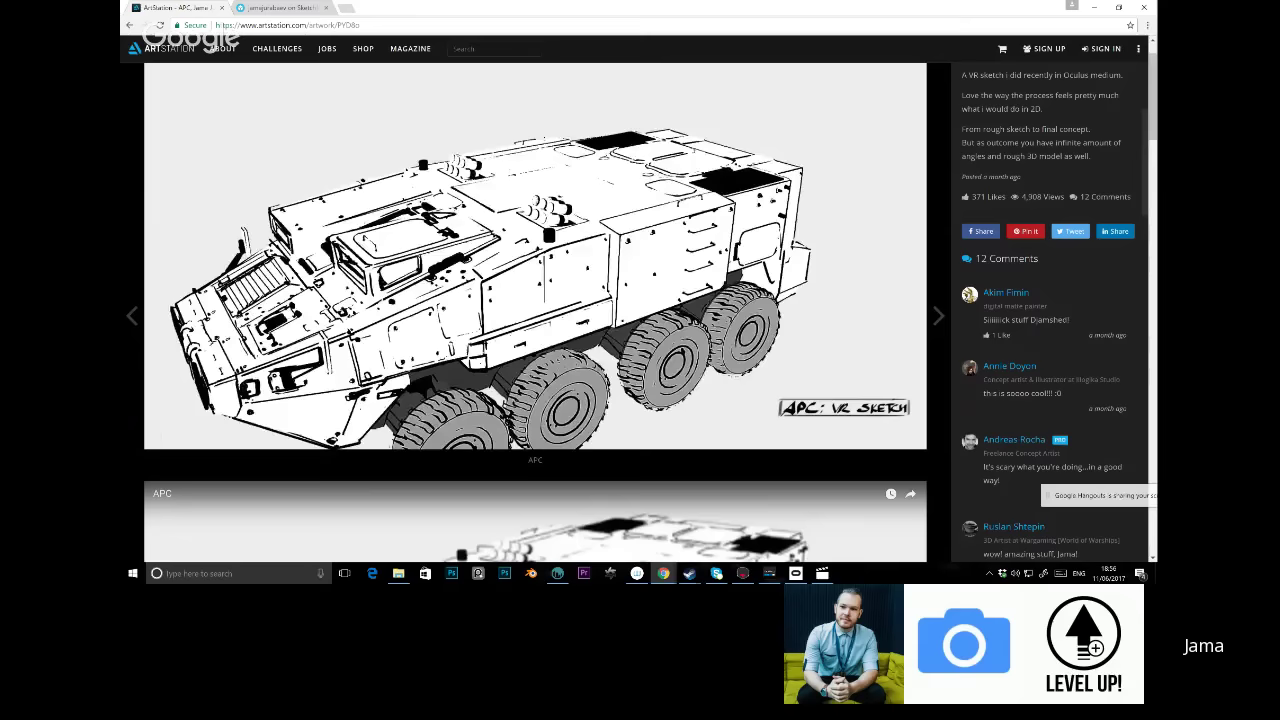
scroll(1048, 300, "up", 3)
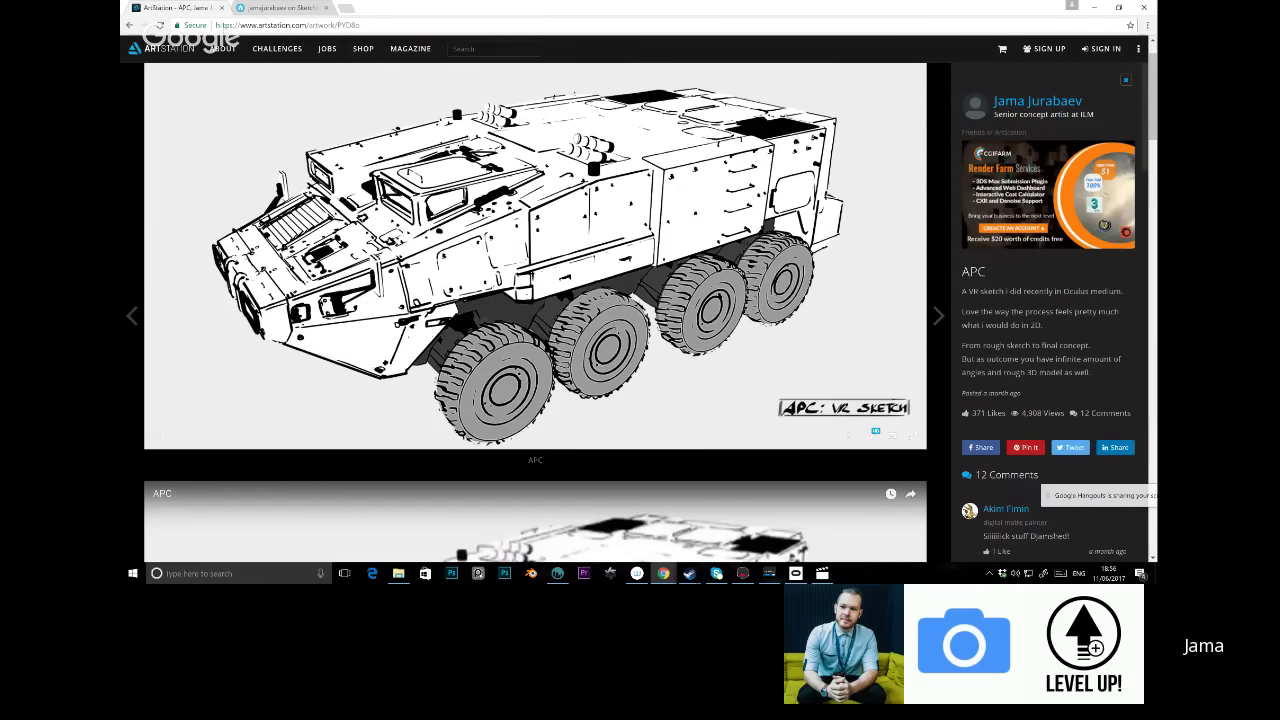
Visit the artist's profile, then return to the APC artwork page and skim its top
left_click(1037, 100)
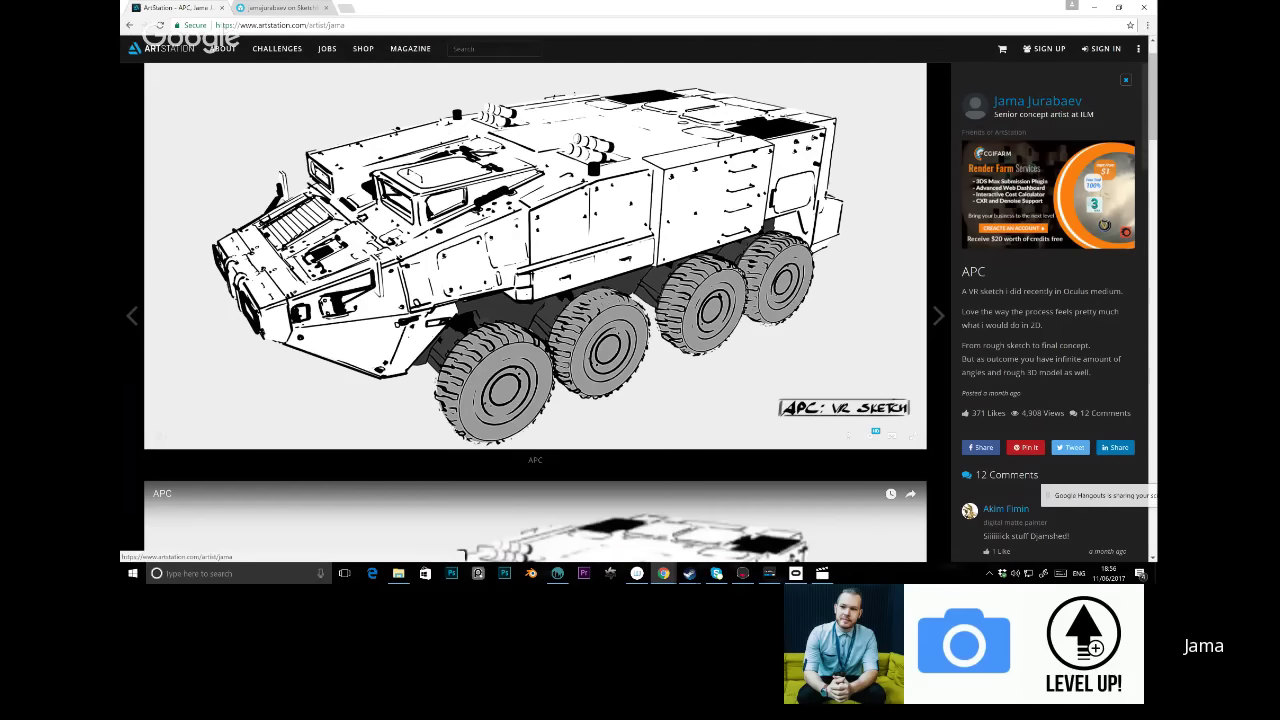
key("alt+Left")
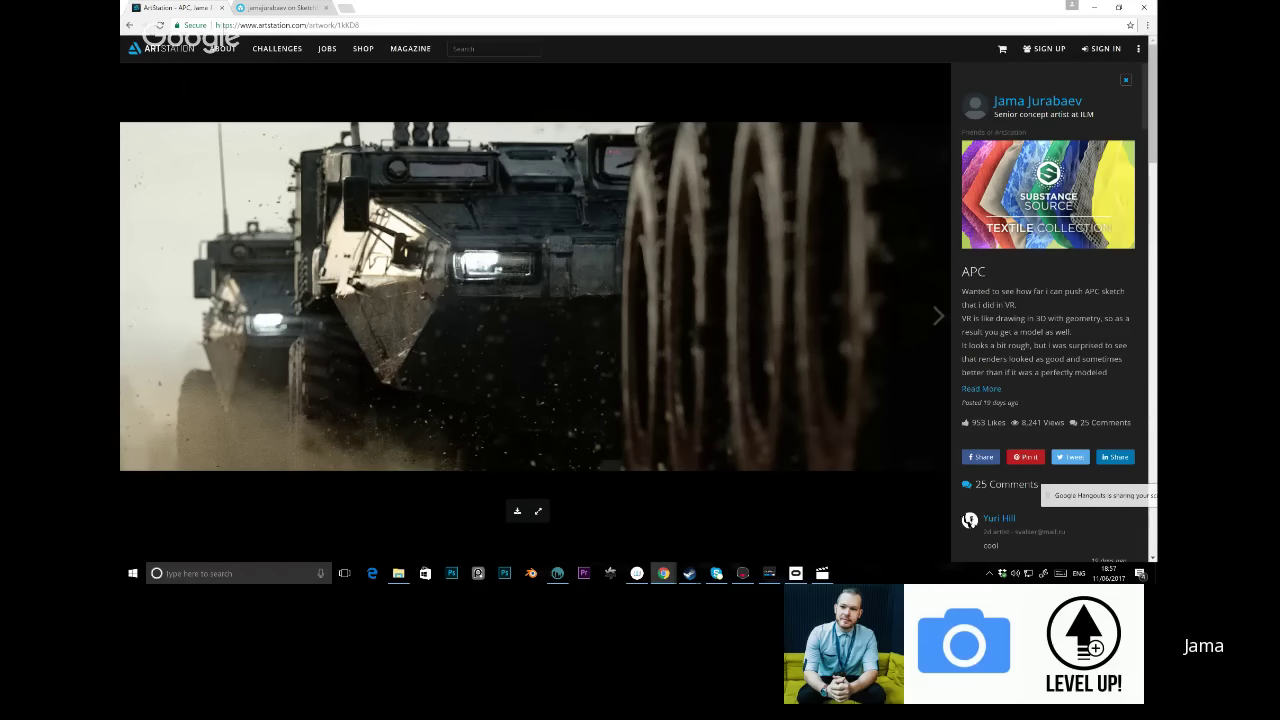
scroll(535, 310, "down", 1)
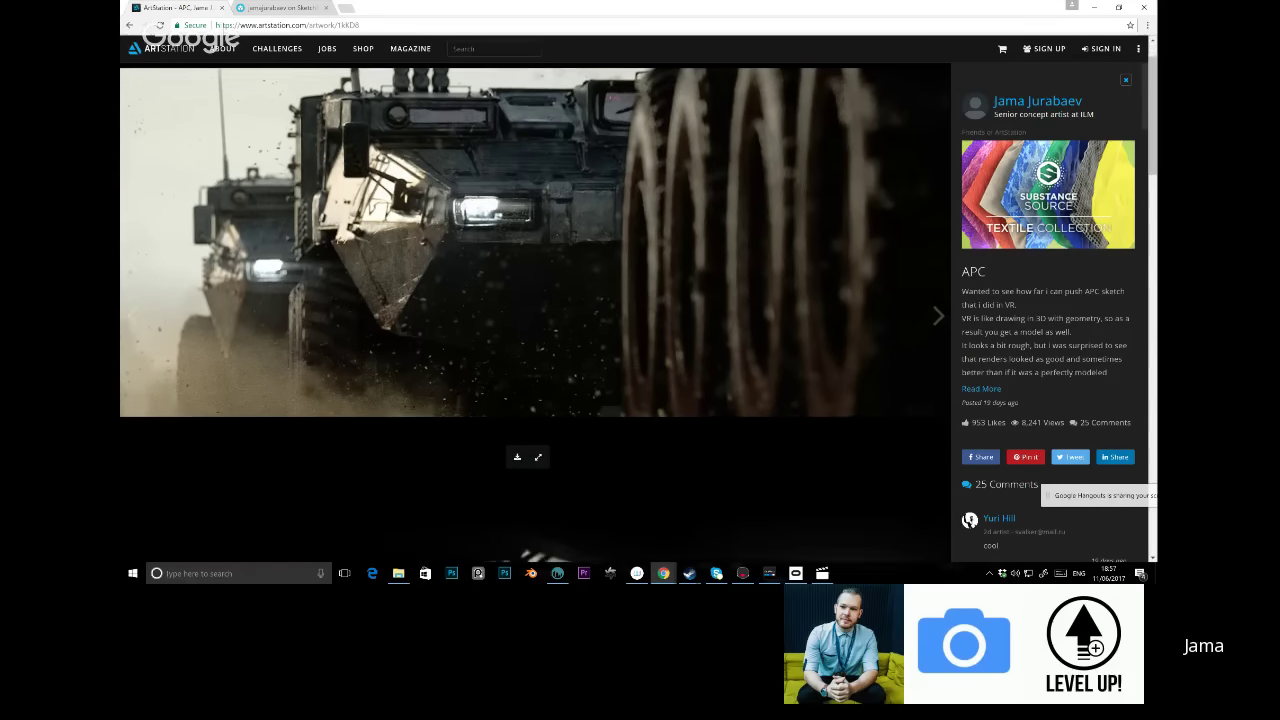
scroll(535, 310, "down", 4)
scroll(535, 310, "up", 4)
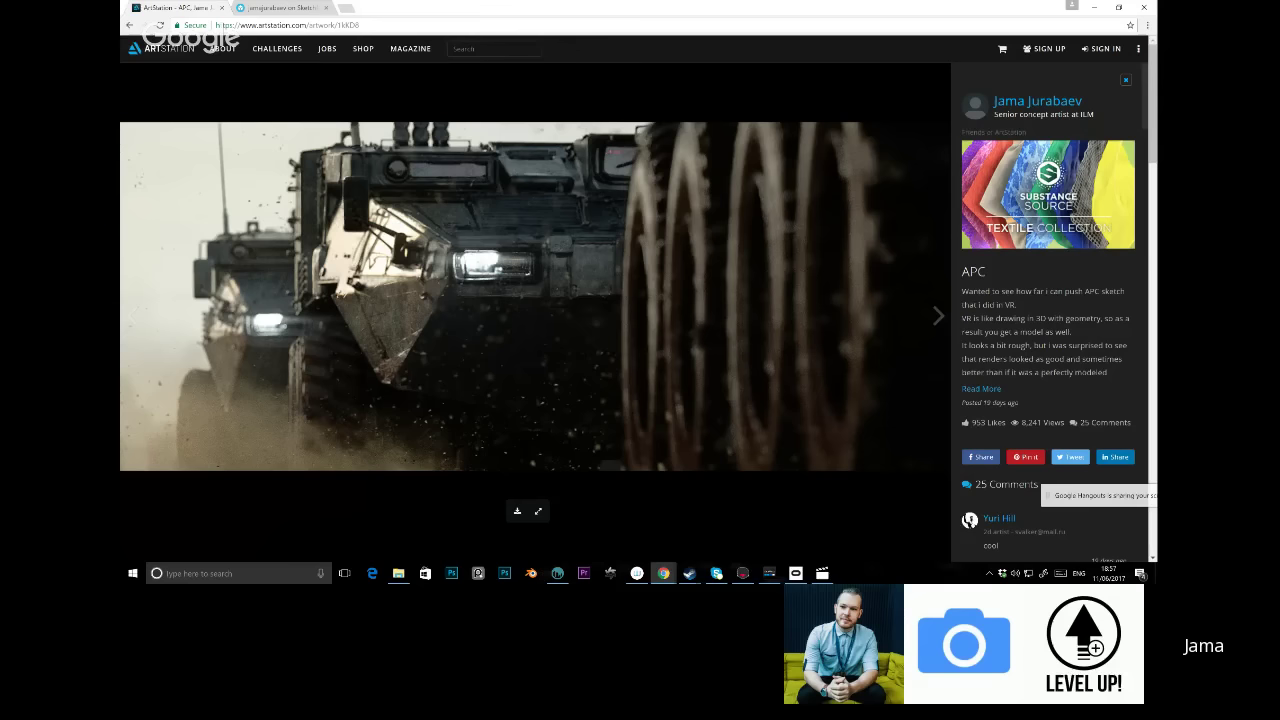
Scroll through the rendered APC convoy images charging through desert dust
scroll(535, 300, "down", 2)
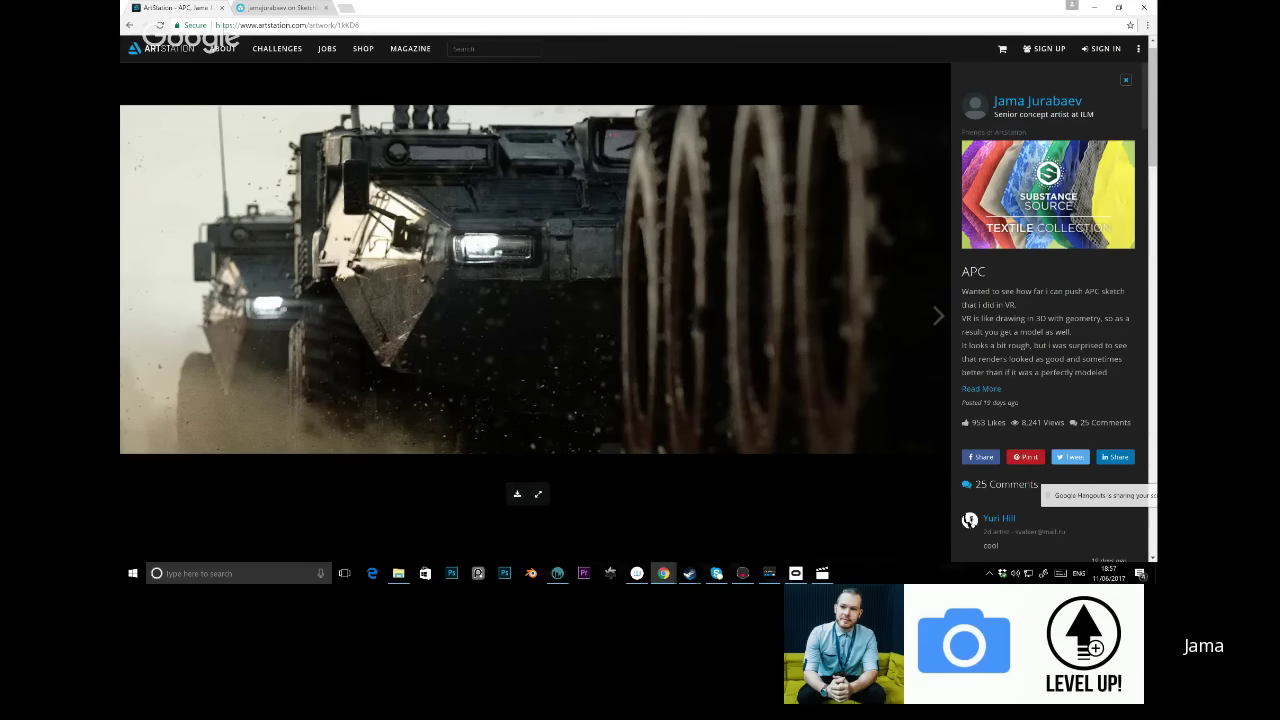
scroll(535, 300, "down", 5)
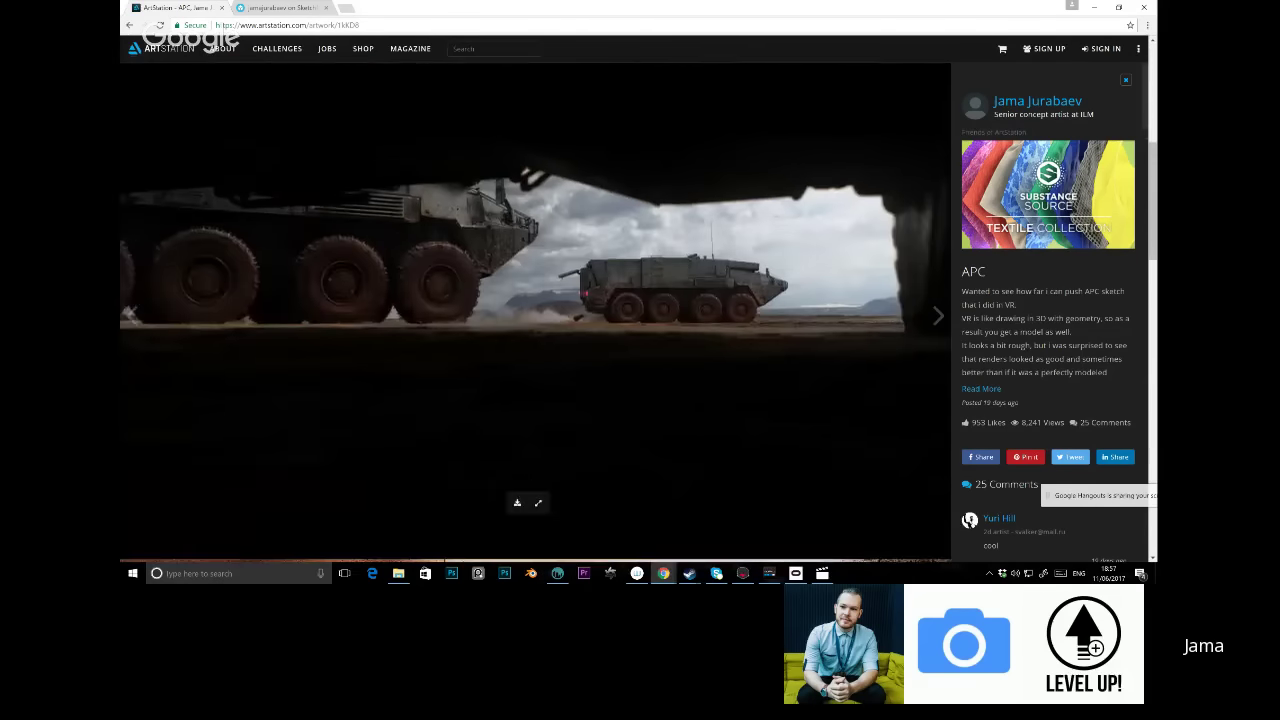
scroll(535, 310, "down", 5)
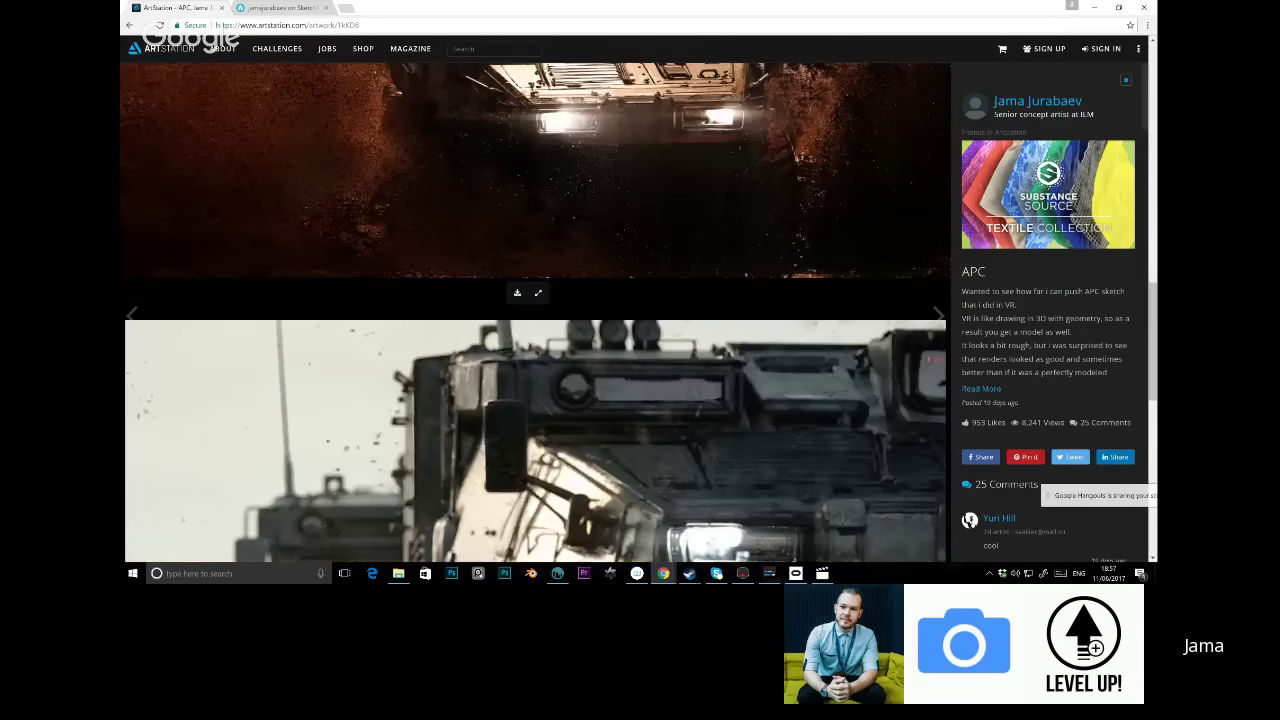
scroll(535, 310, "down", 3)
scroll(535, 310, "up", 1)
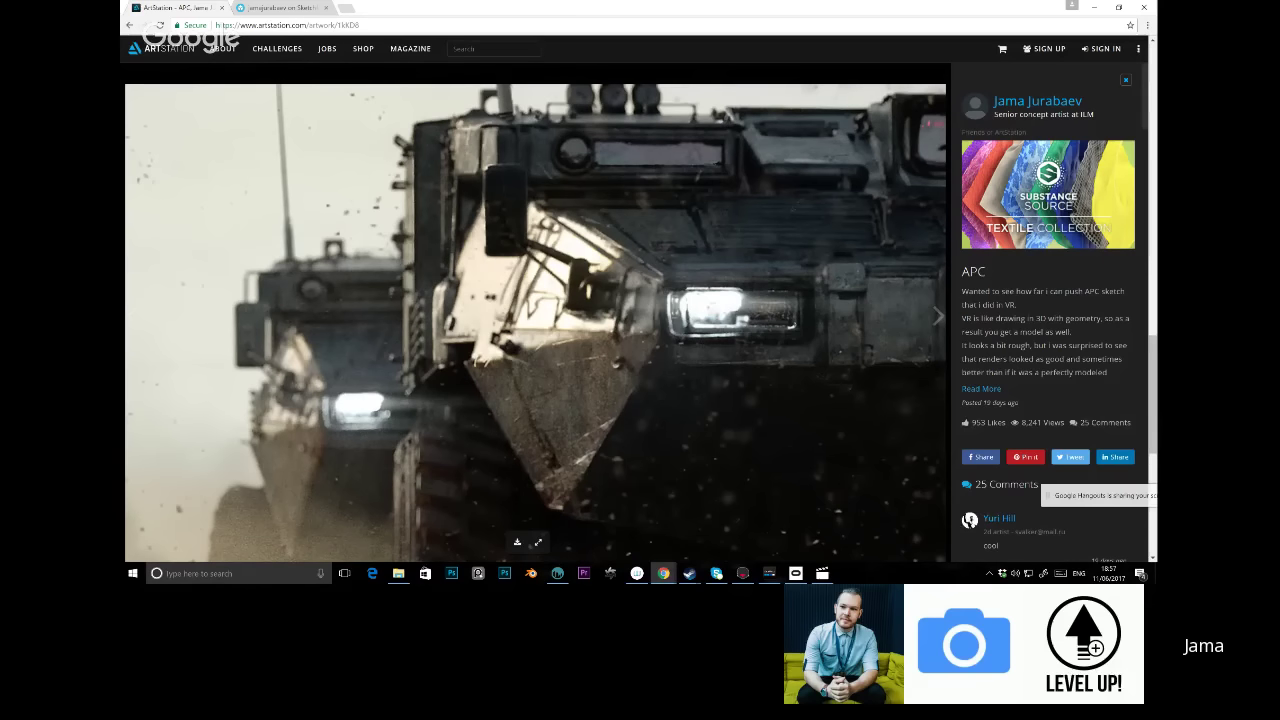
scroll(535, 310, "down", 1)
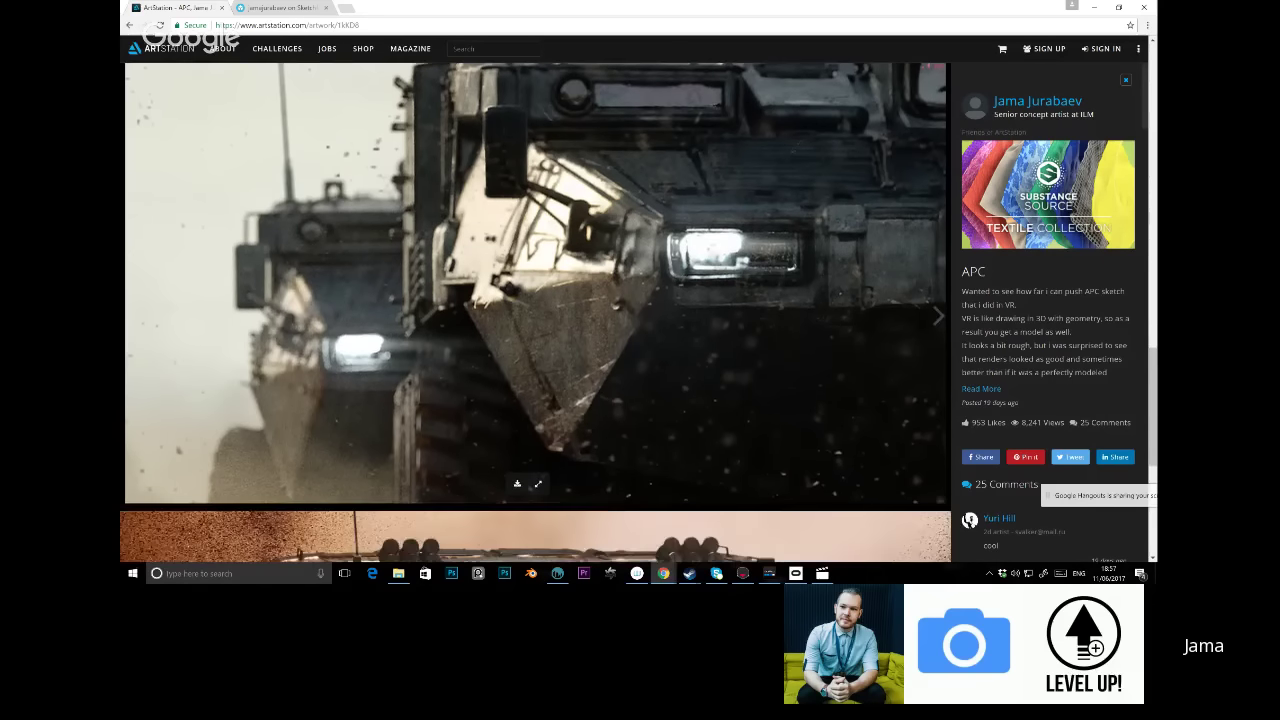
scroll(535, 310, "down", 4)
scroll(535, 310, "down", 1)
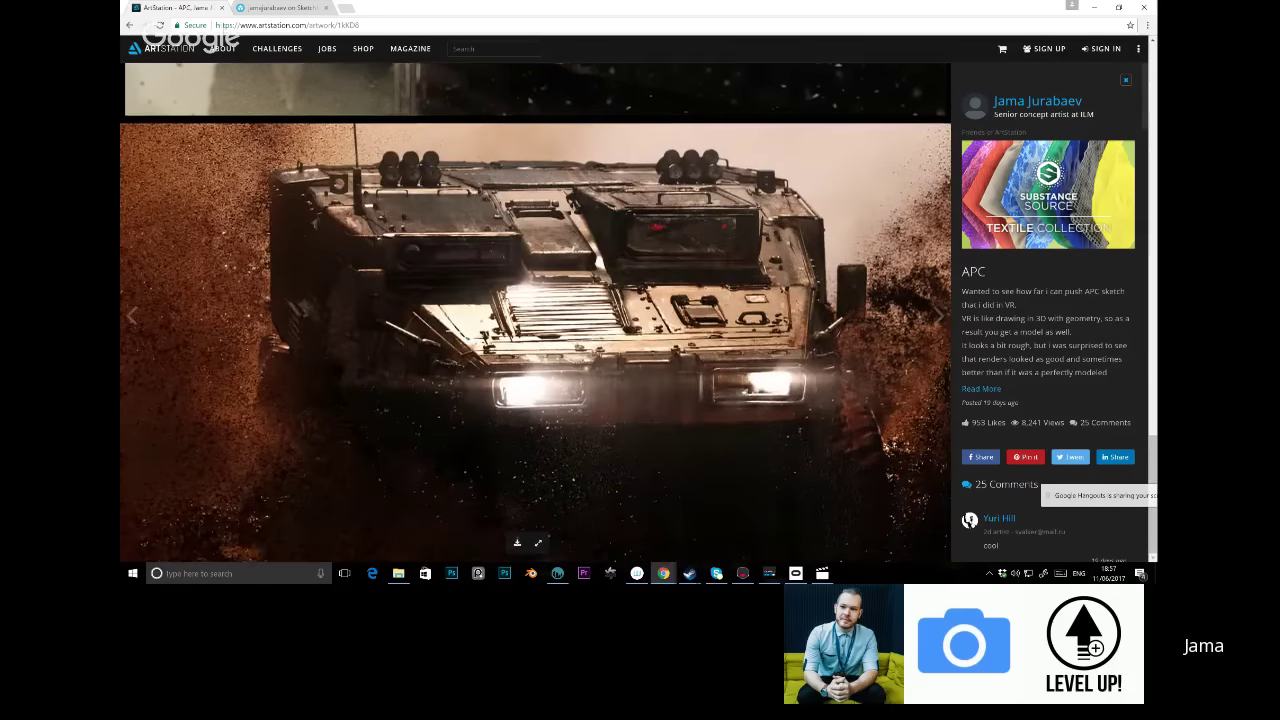
scroll(535, 310, "down", 5)
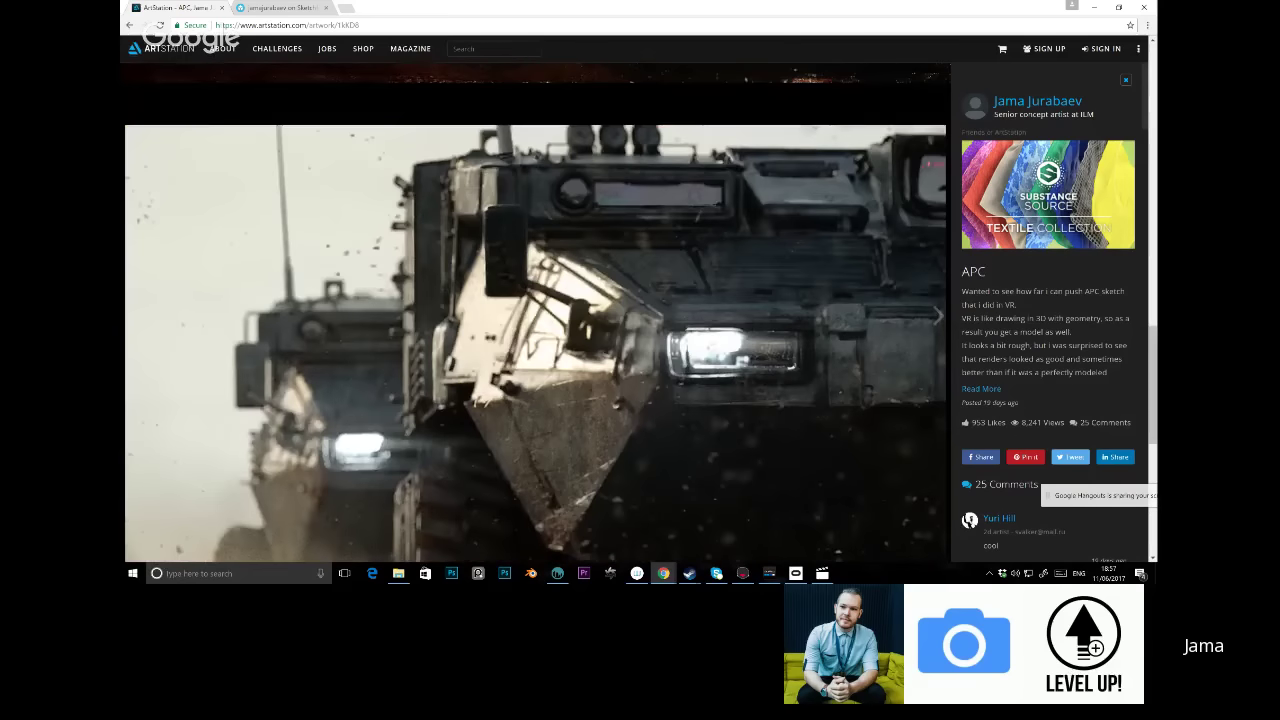
scroll(535, 310, "down", 5)
scroll(535, 310, "up", 5)
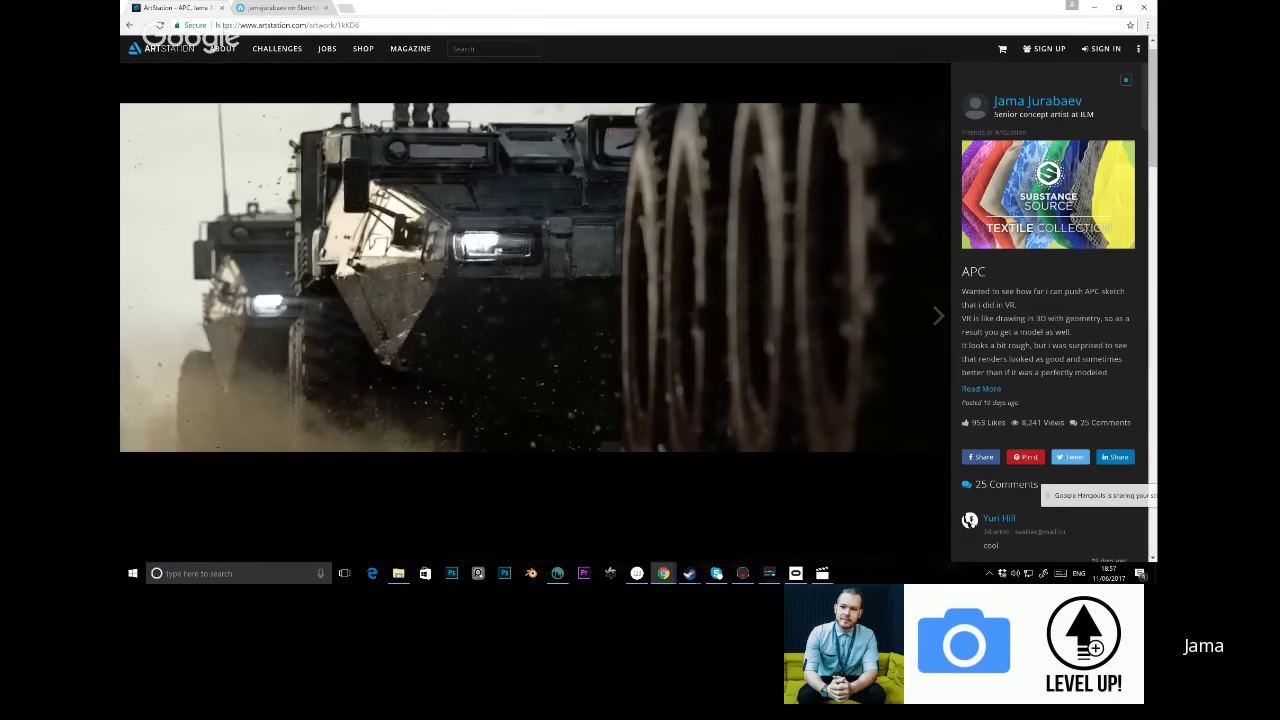
scroll(535, 310, "up", 1)
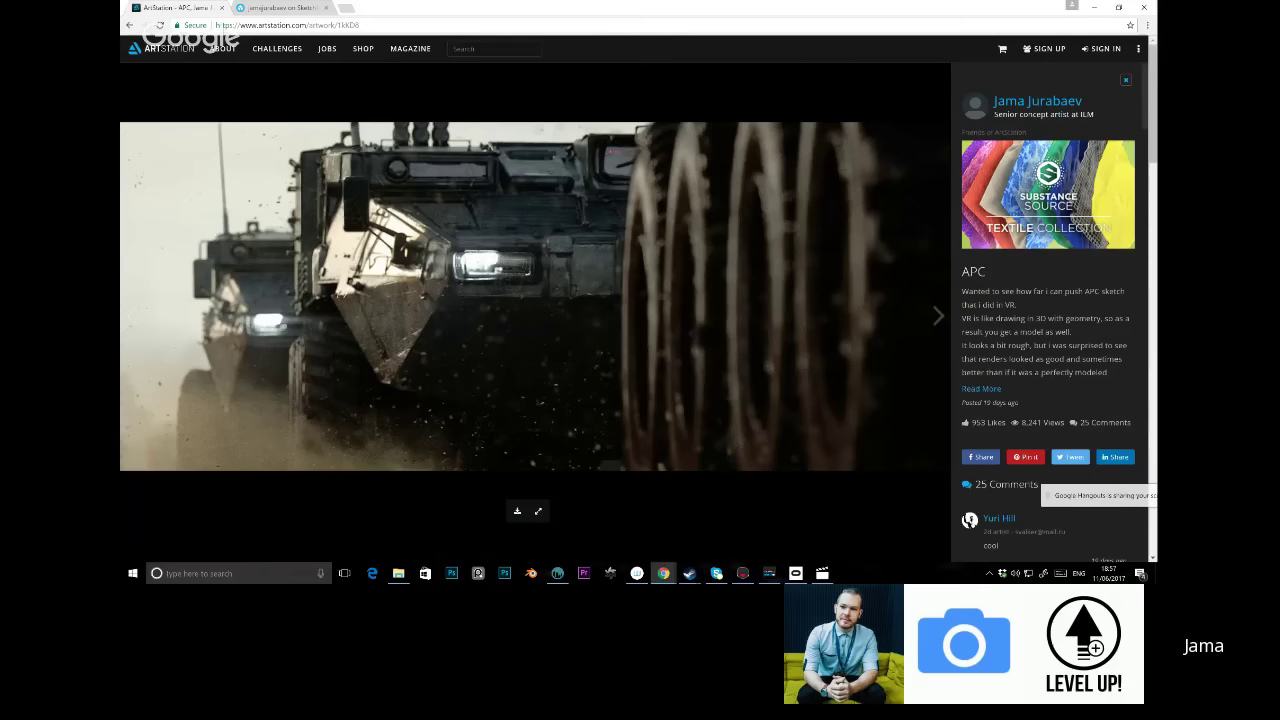
scroll(535, 310, "down", 3)
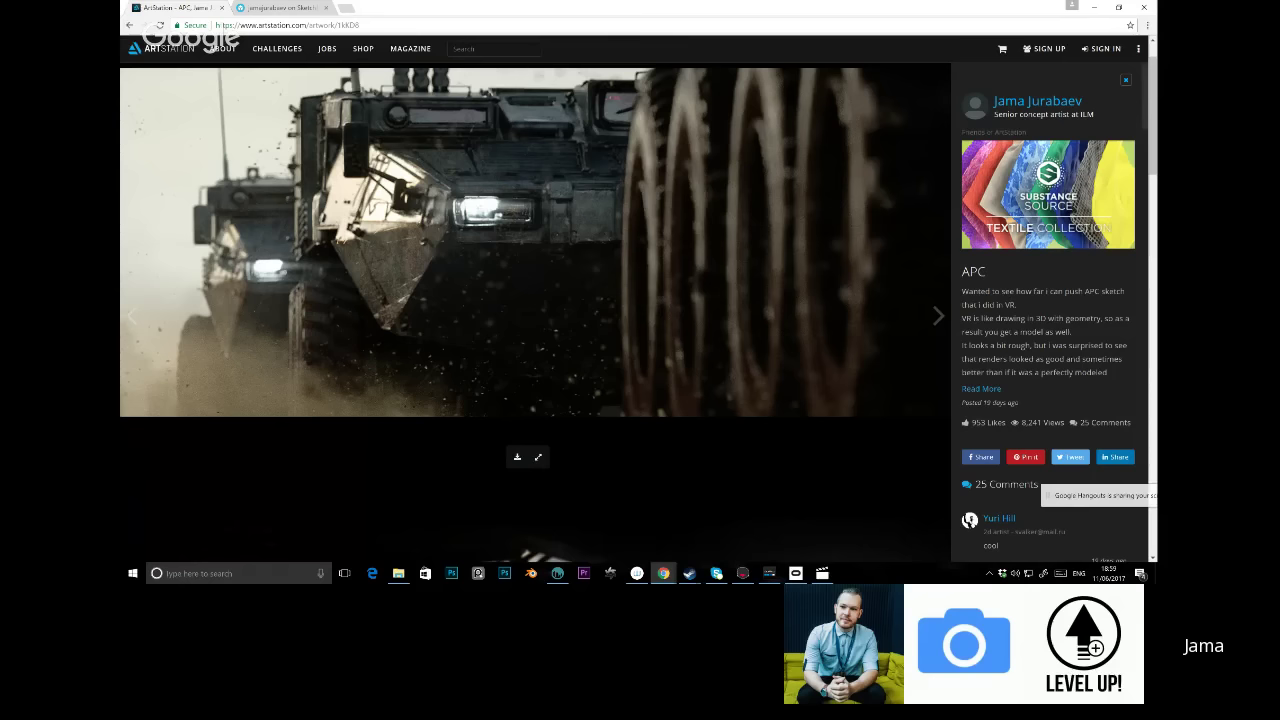
scroll(535, 310, "down", 1)
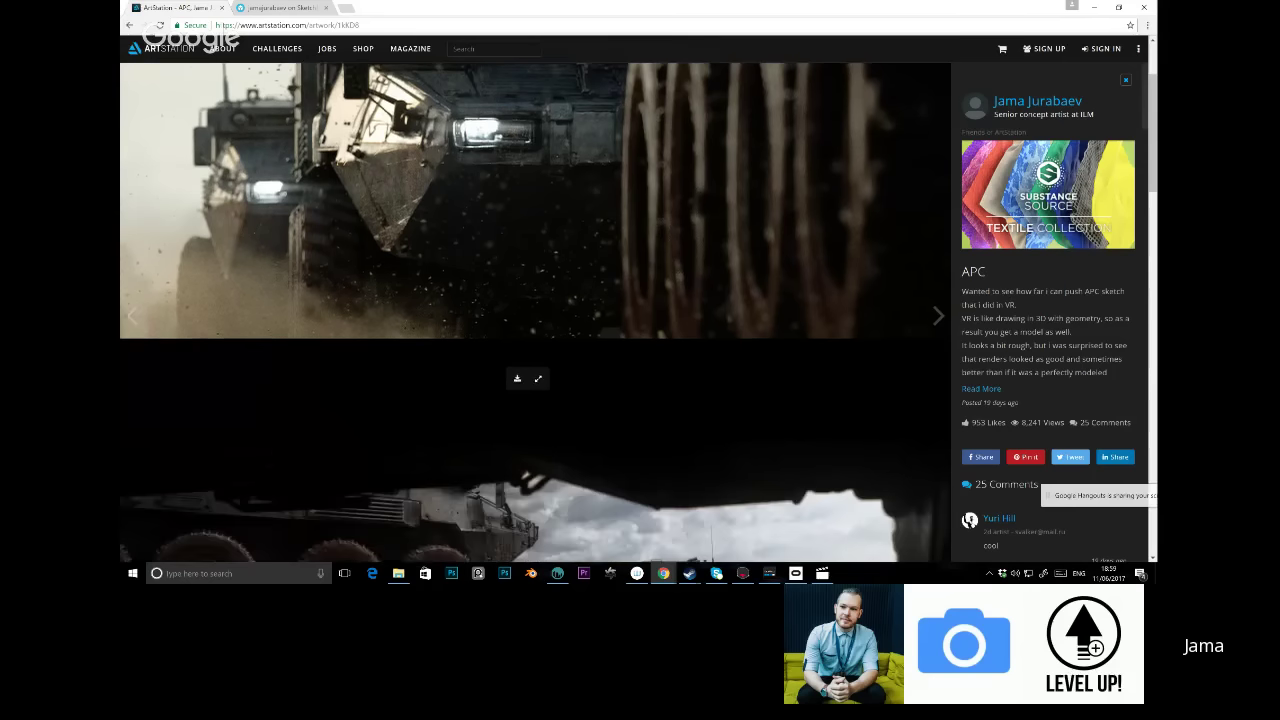
scroll(535, 310, "down", 1)
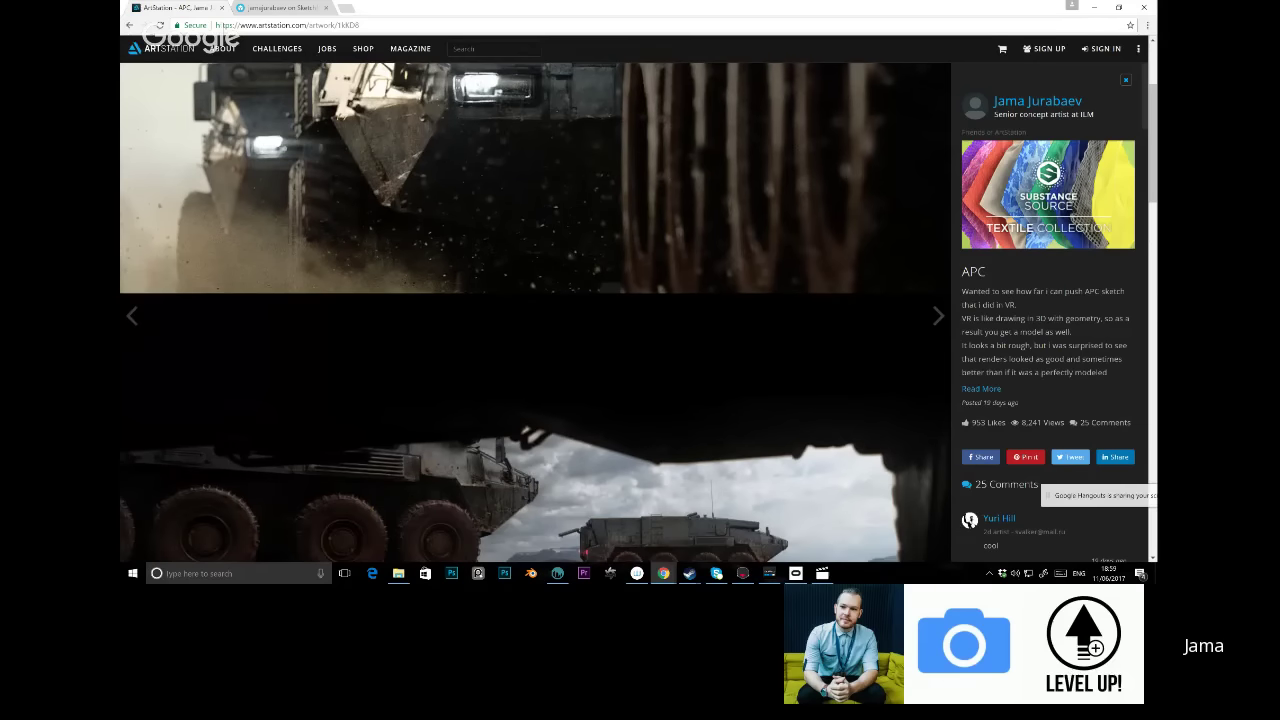
scroll(535, 310, "up", 2)
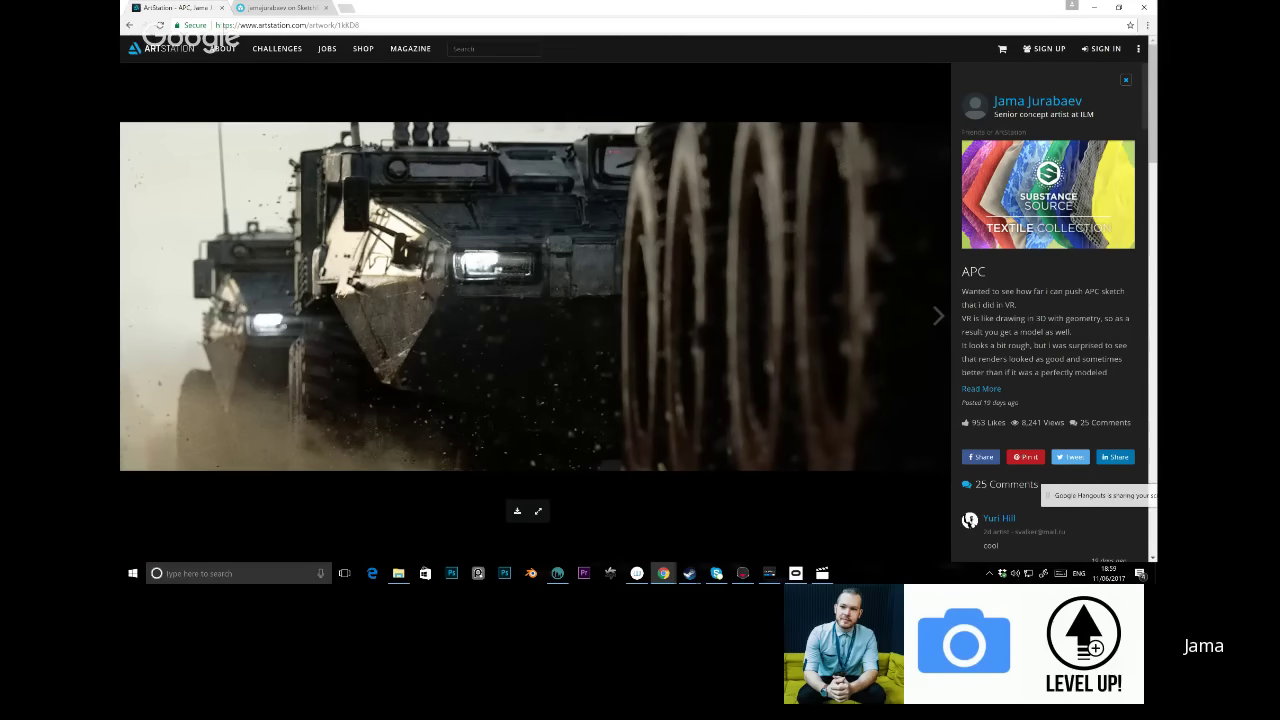
Open The cathedral artwork from the artist's portfolio grid
left_click(1038, 101)
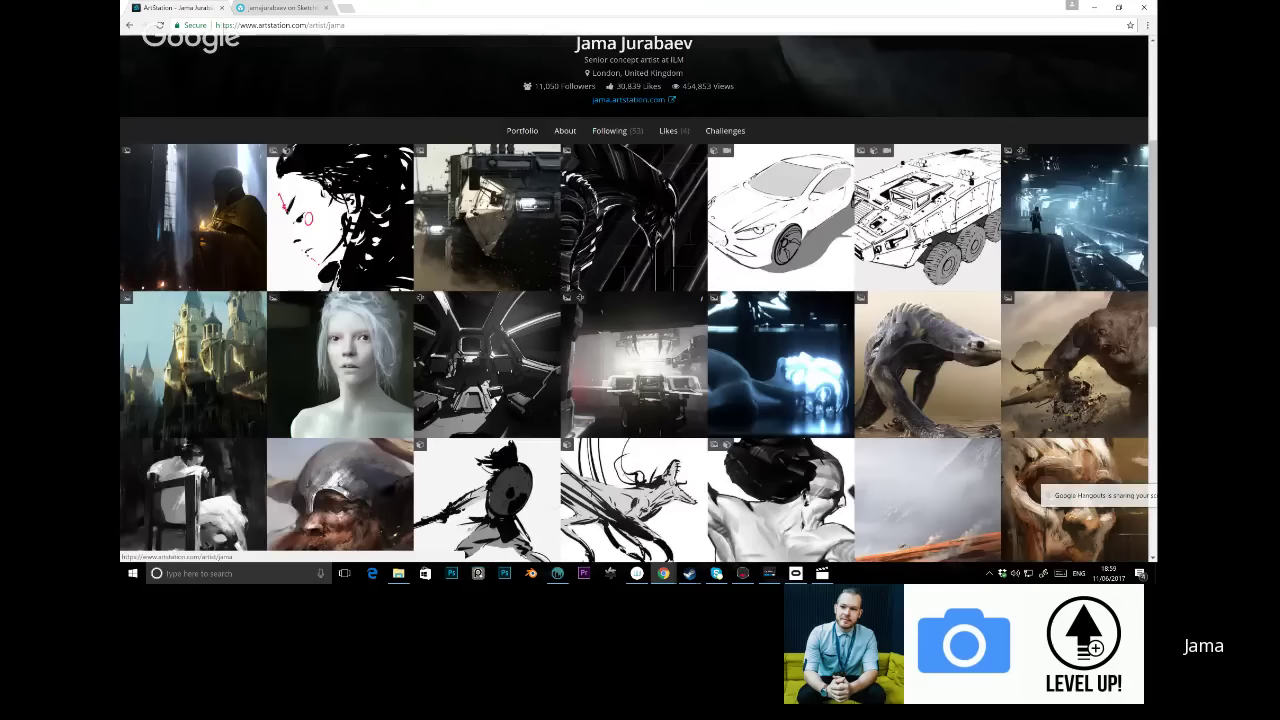
left_click(193, 217)
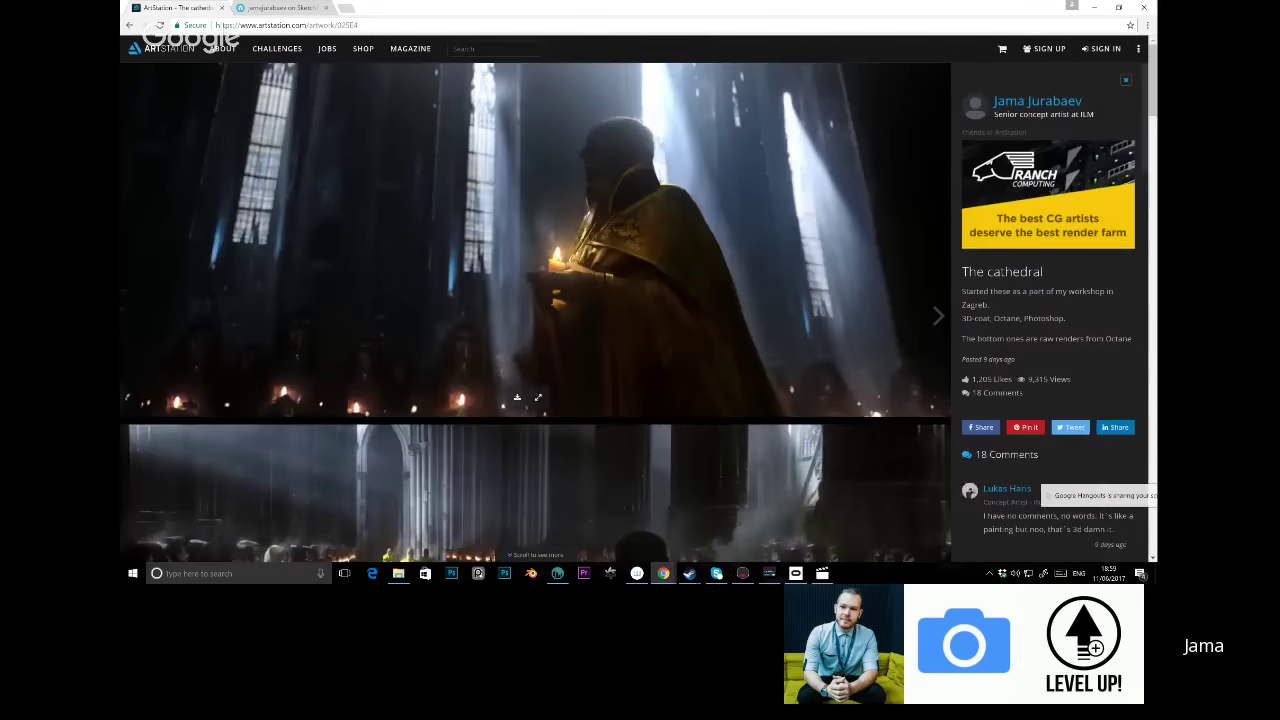
scroll(535, 310, "down", 2)
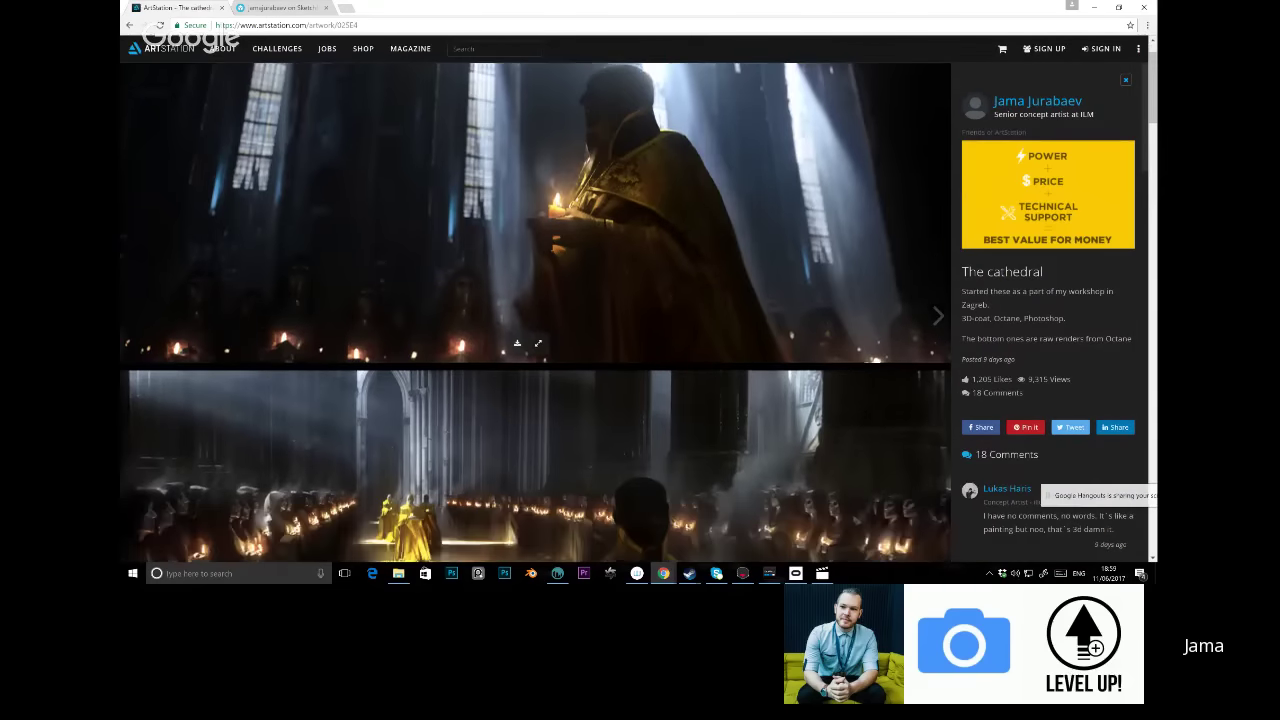
scroll(535, 310, "up", 2)
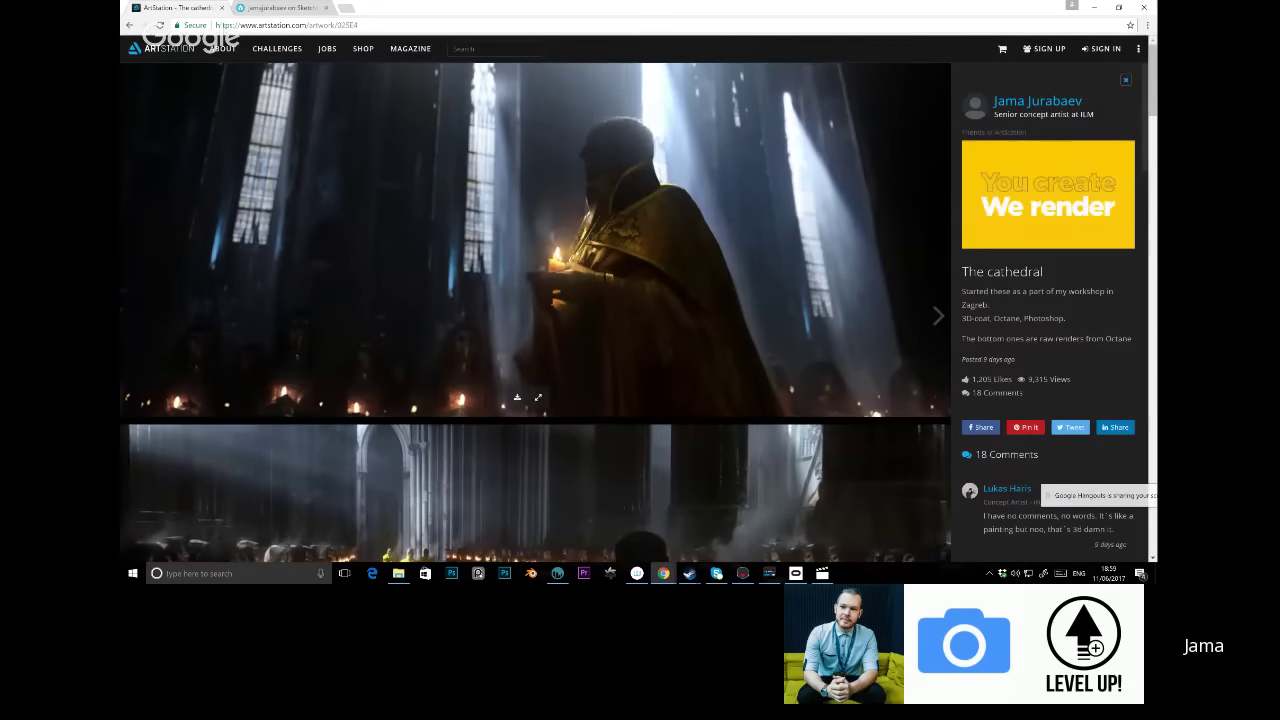
scroll(535, 310, "down", 2)
scroll(535, 310, "down", 2)
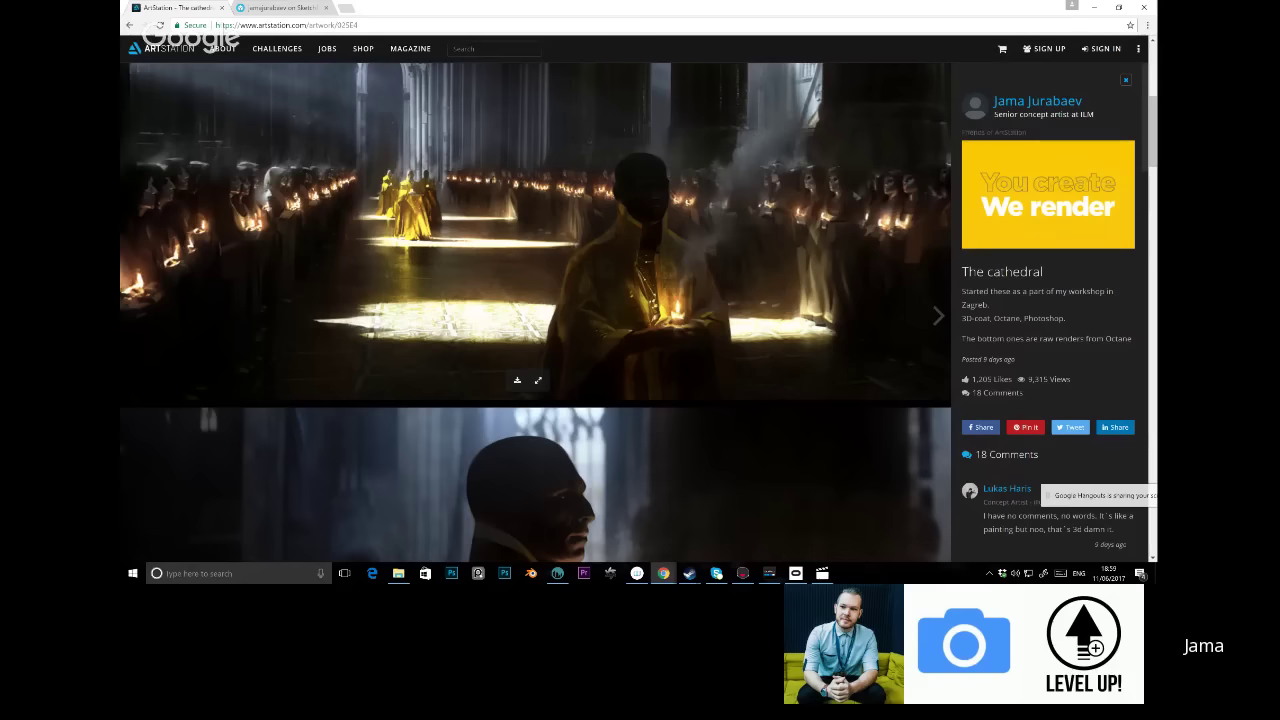
Scroll down The cathedral's renders to the candlelit image of the hooded figure
scroll(535, 312, "down", 3)
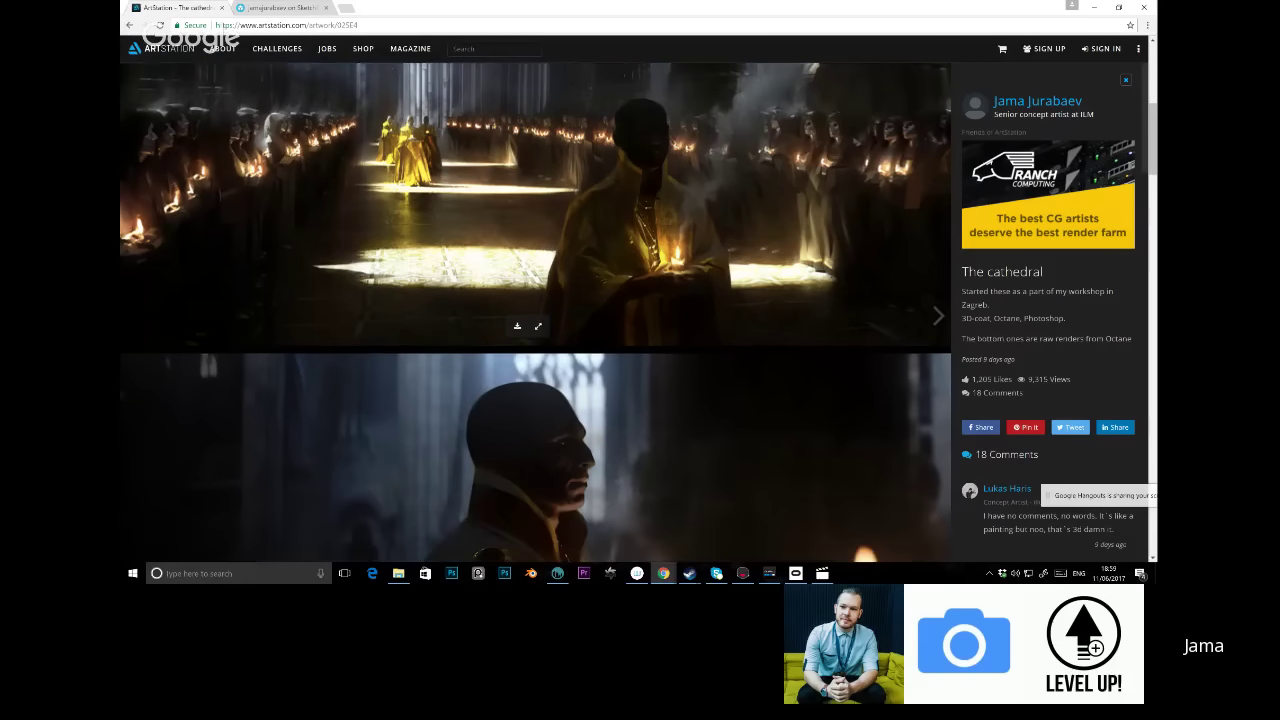
scroll(535, 312, "down", 3)
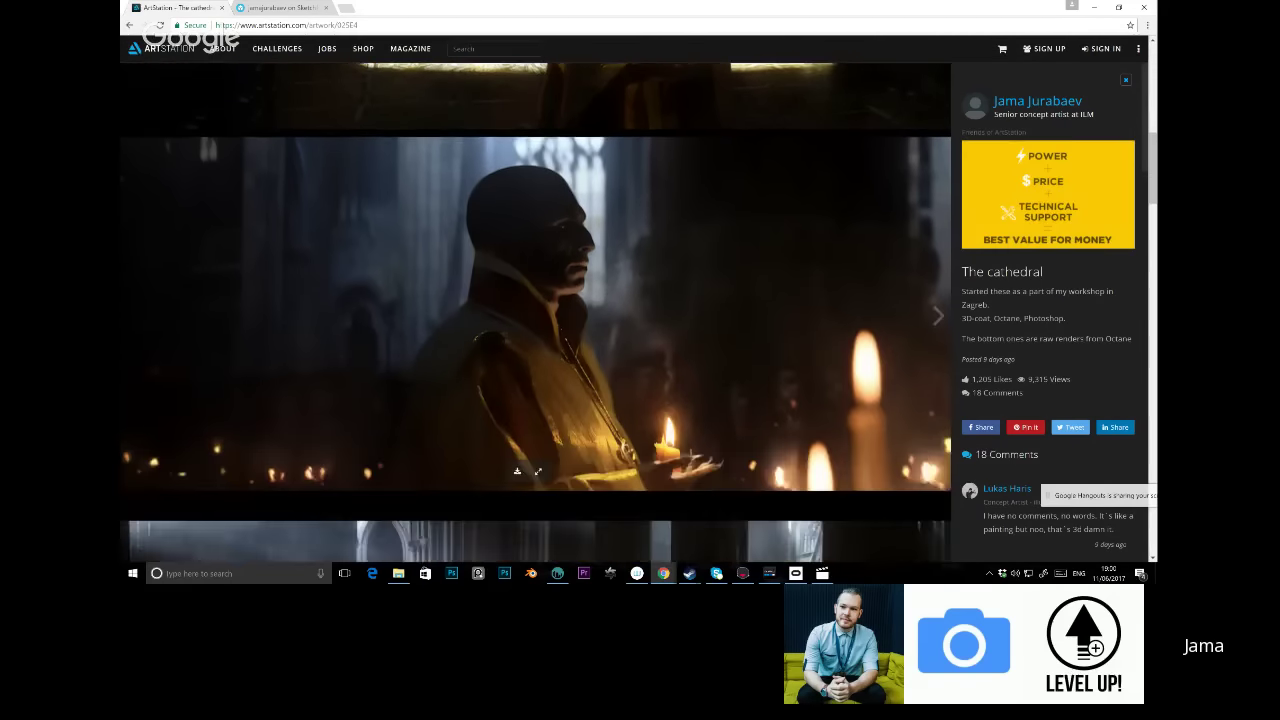
scroll(535, 312, "down", 5)
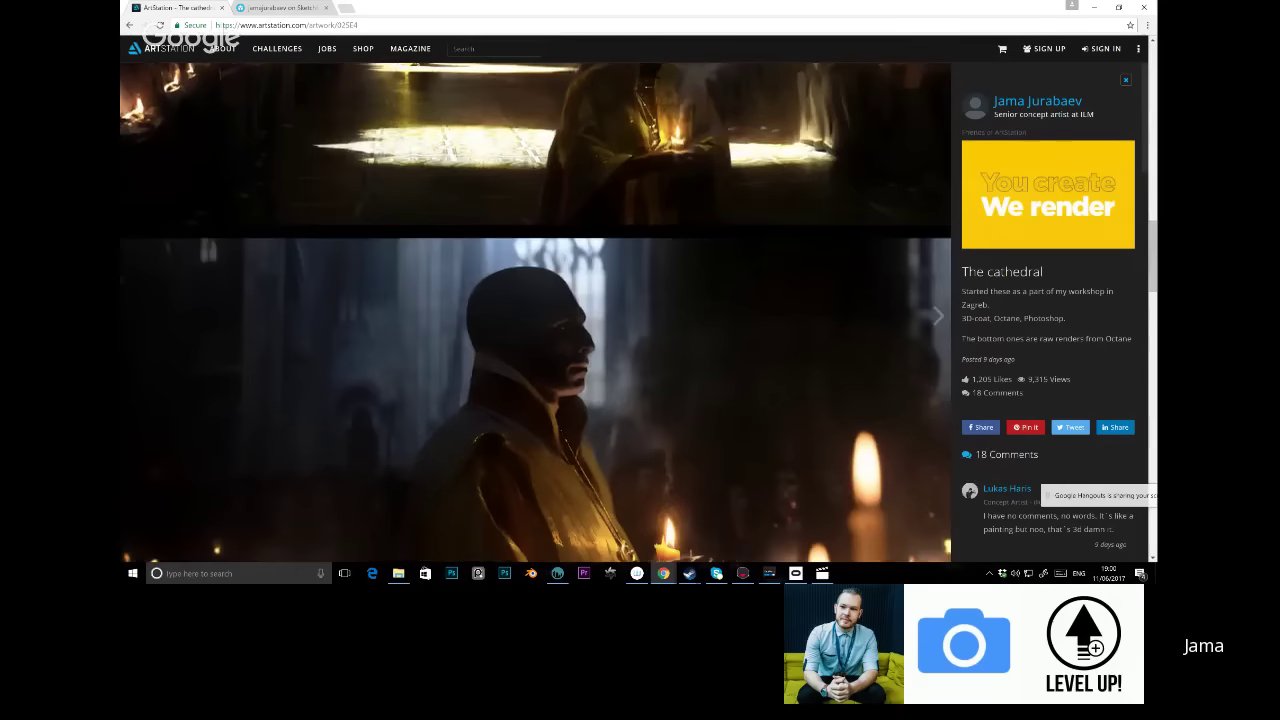
scroll(535, 312, "down", 3)
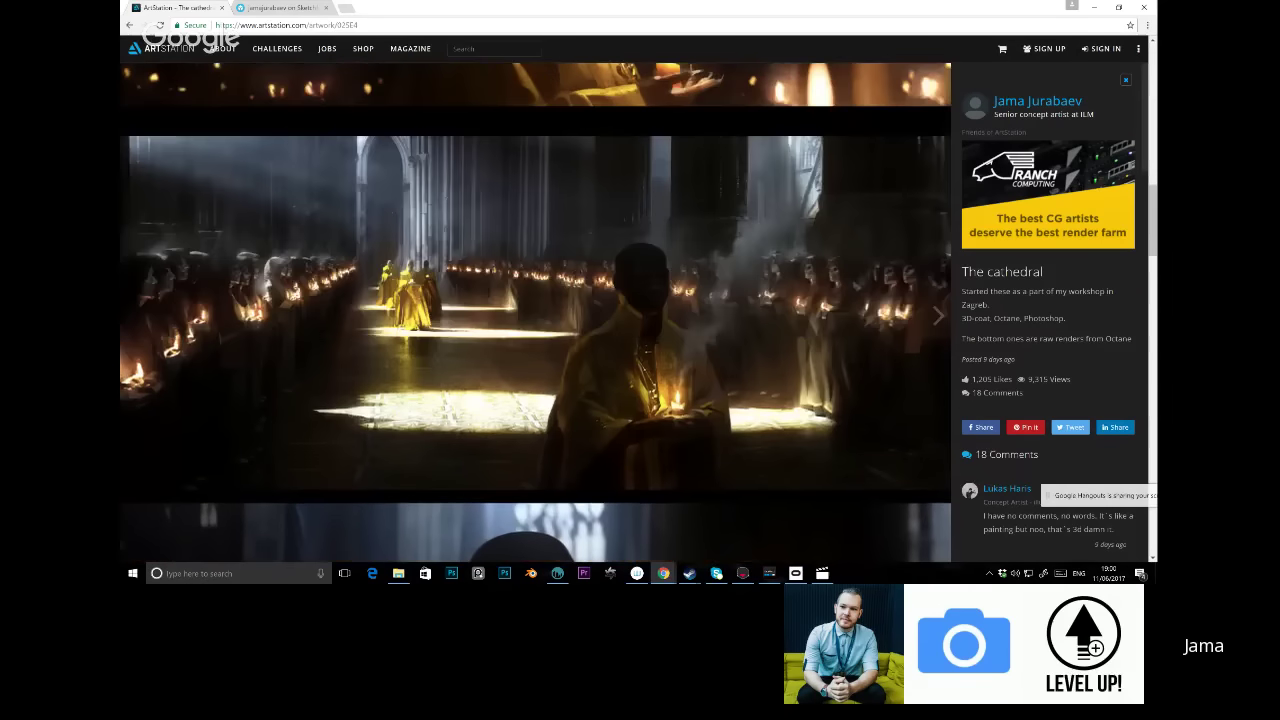
scroll(535, 312, "up", 5)
scroll(535, 312, "down", 4)
scroll(535, 312, "down", 1)
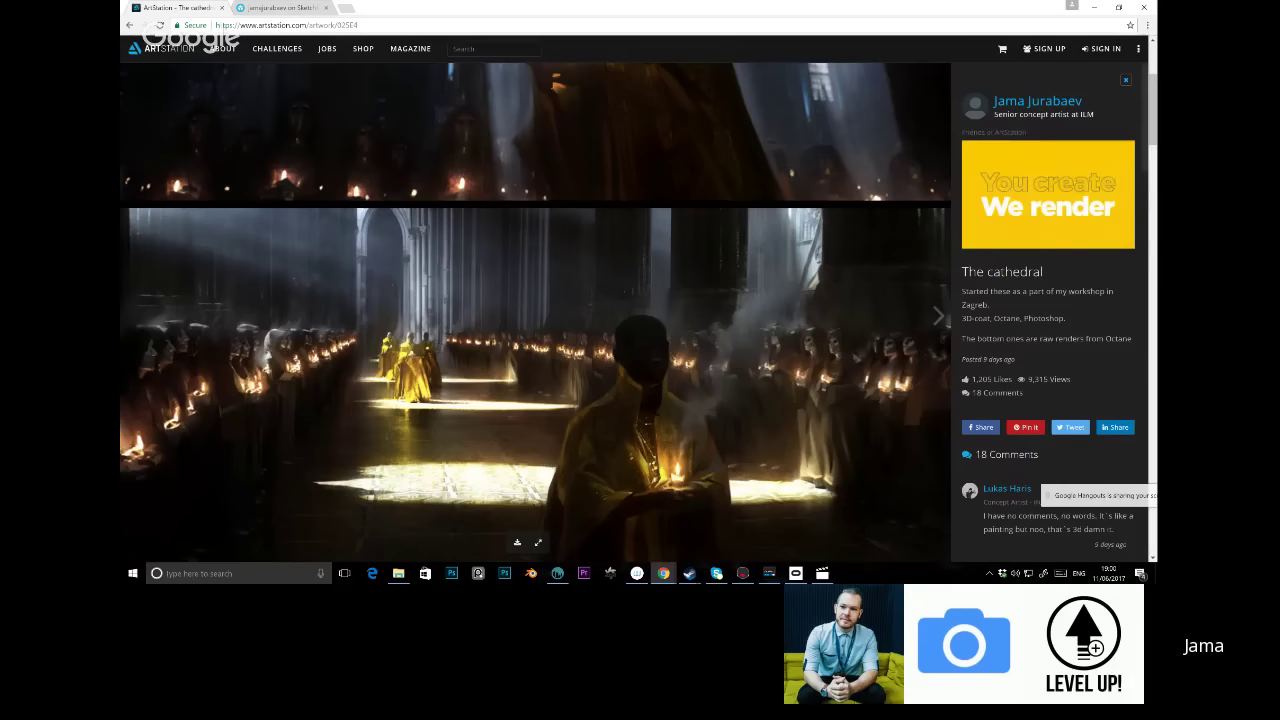
scroll(535, 312, "down", 1)
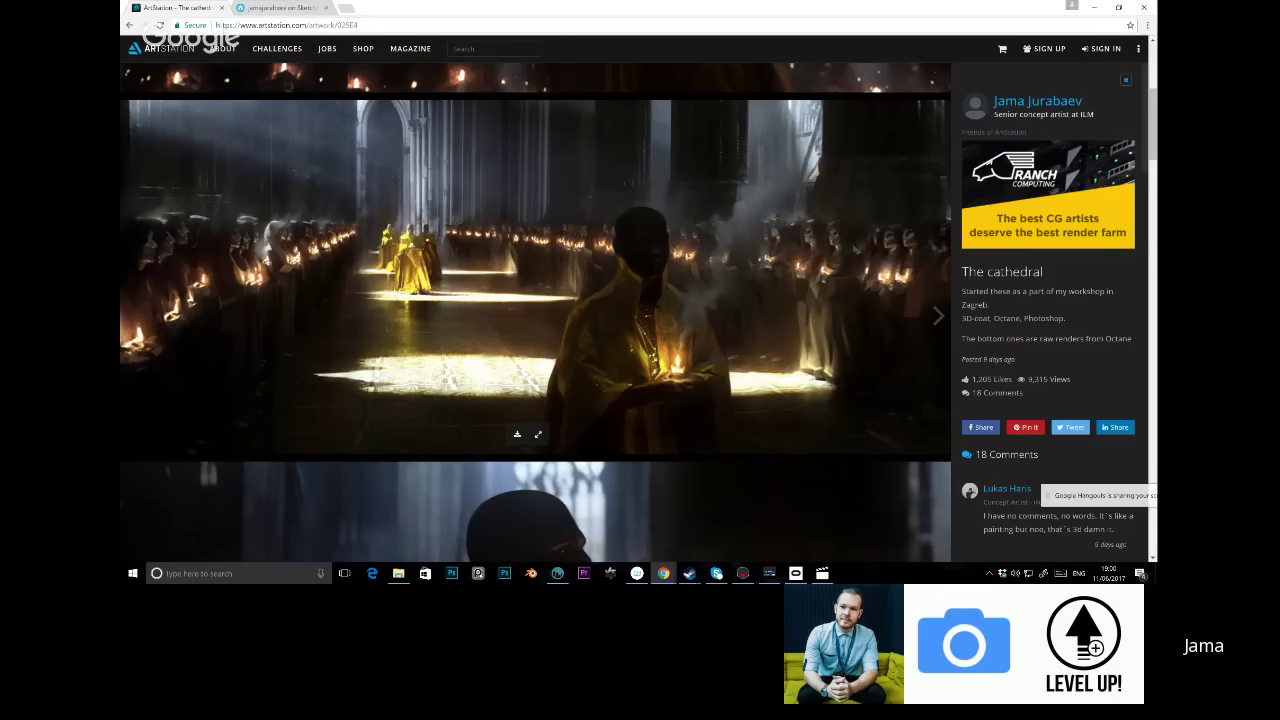
scroll(535, 313, "down", 2)
scroll(535, 313, "down", 1)
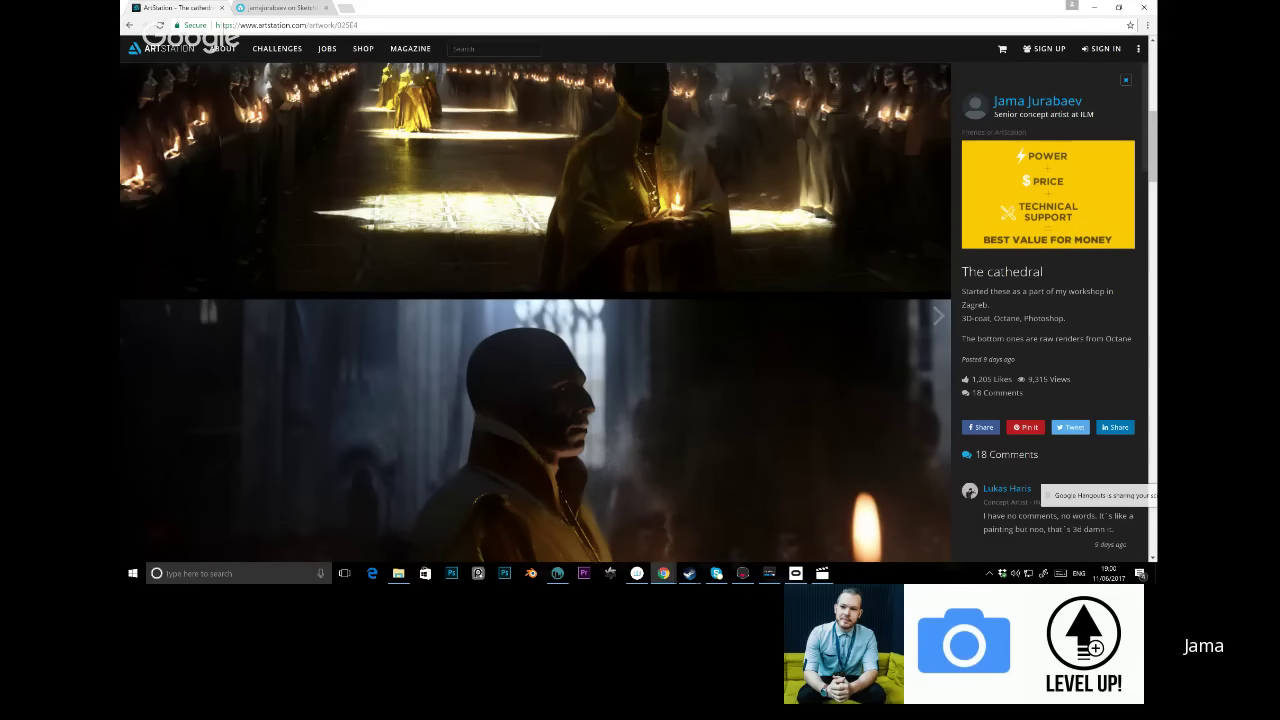
scroll(535, 313, "up", 2)
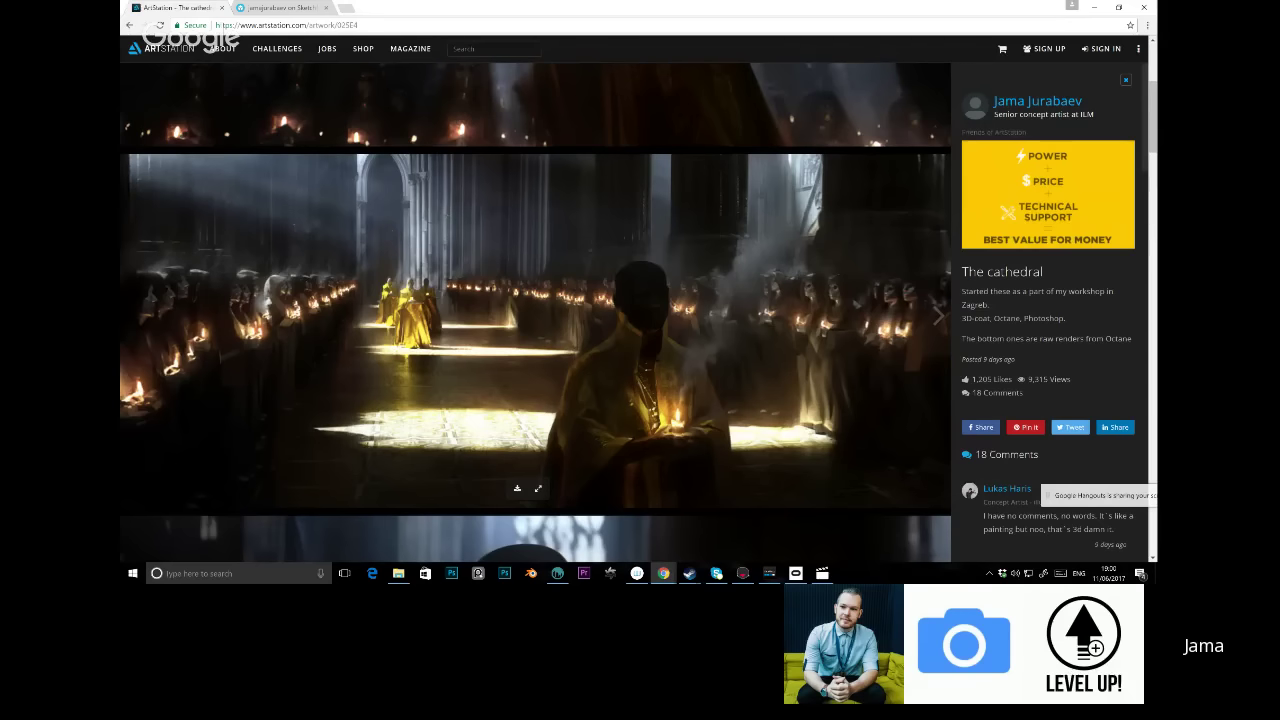
scroll(535, 313, "up", 3)
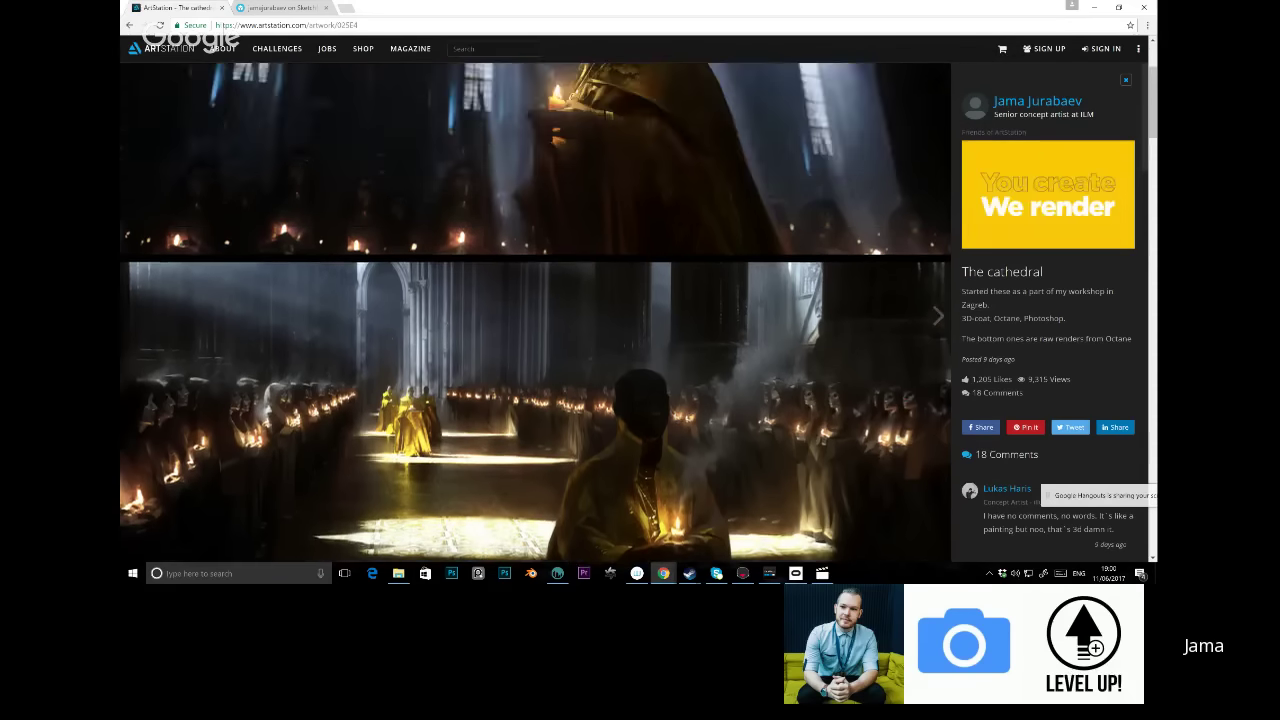
scroll(536, 313, "down", 1)
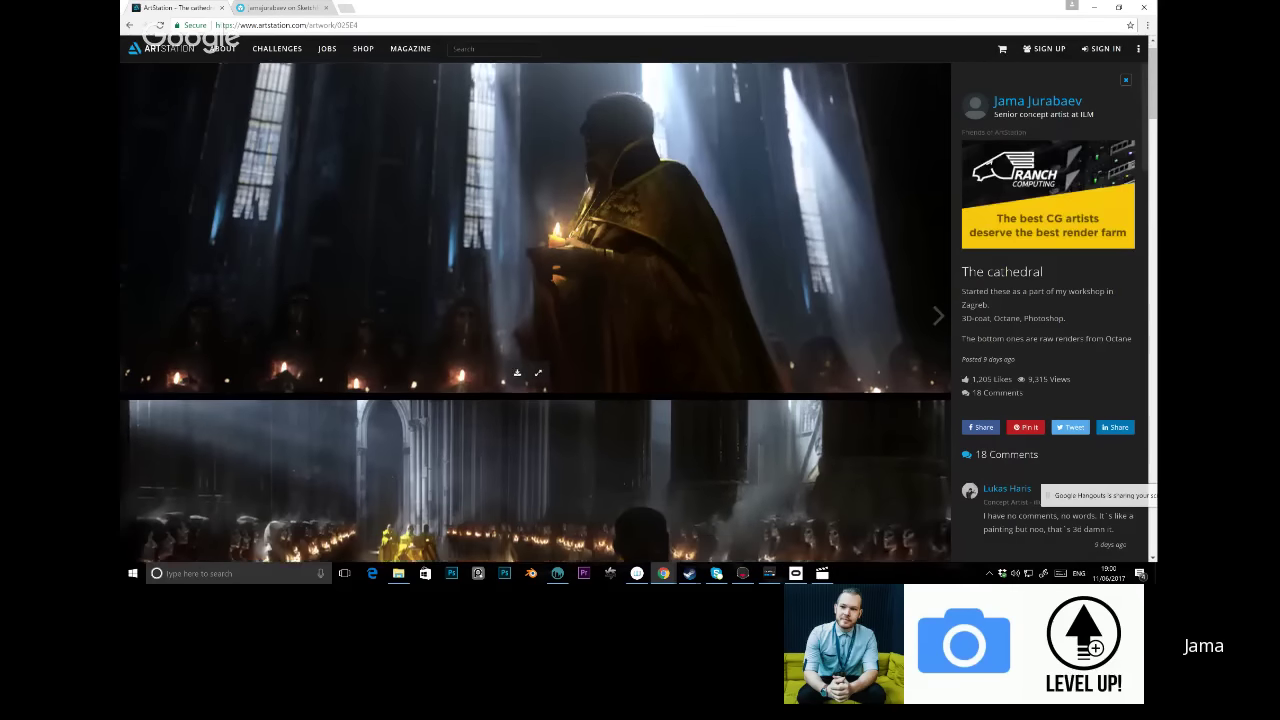
scroll(536, 313, "down", 4)
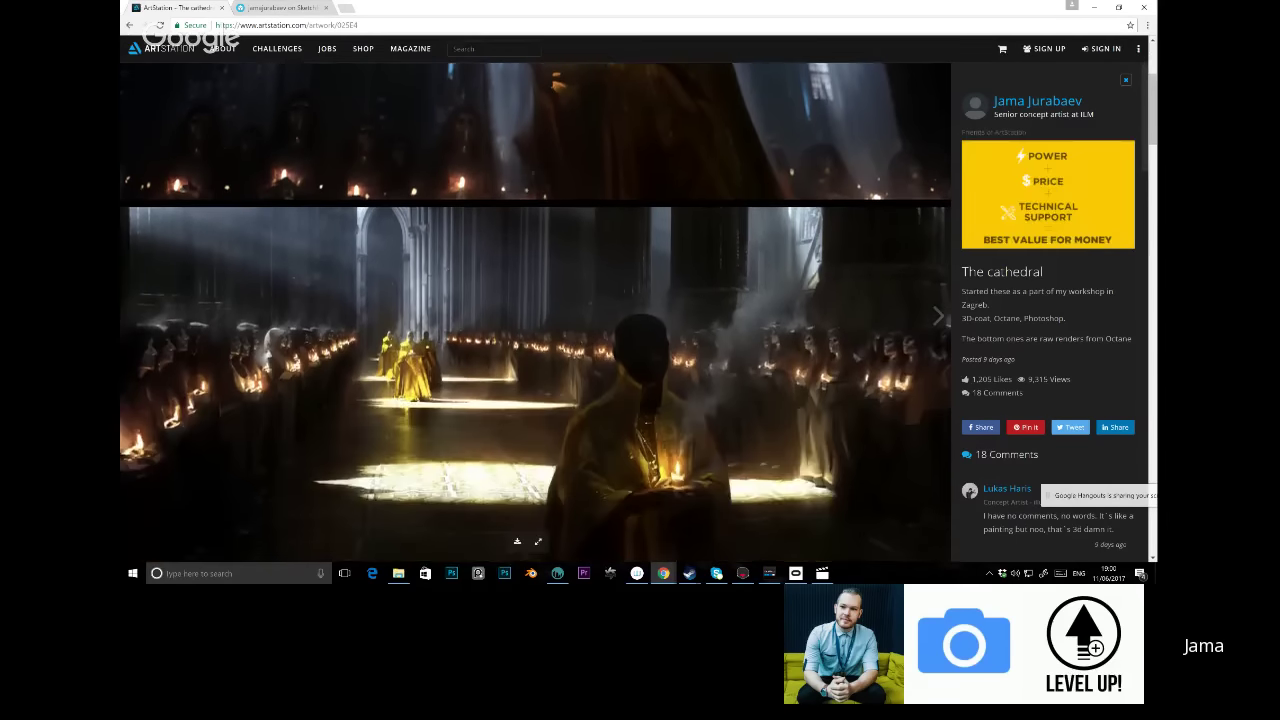
scroll(536, 313, "down", 2)
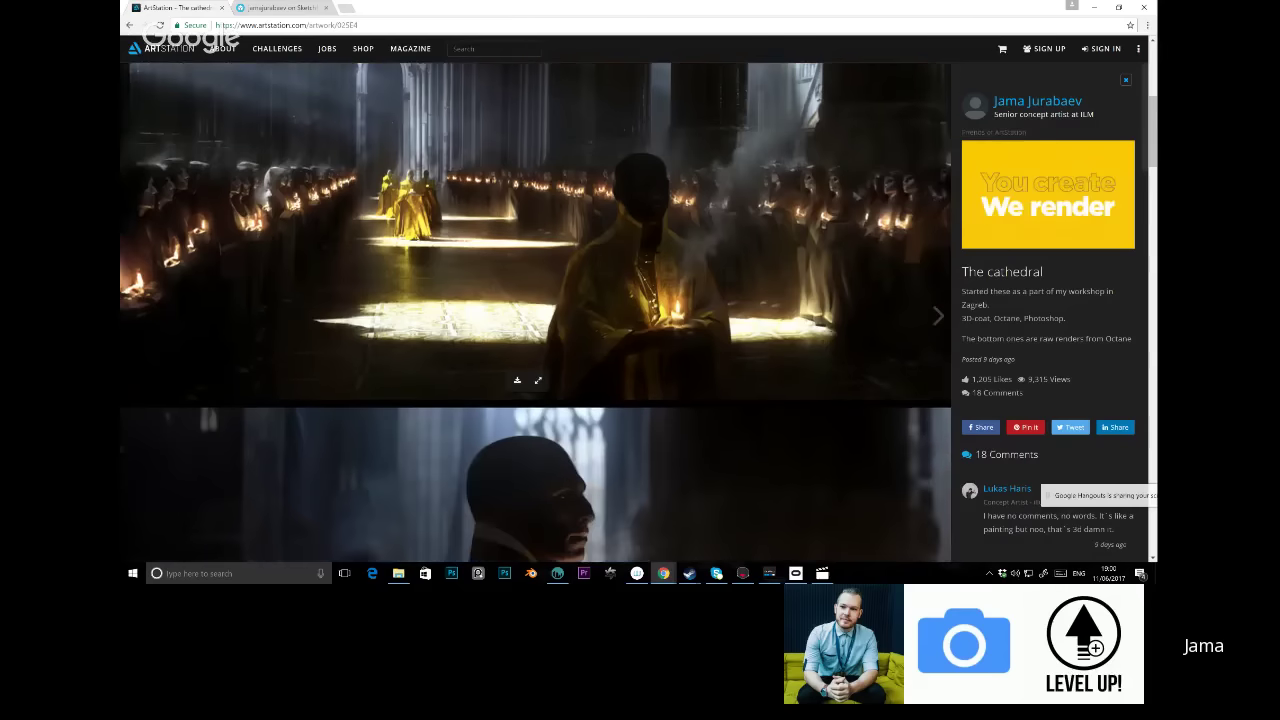
scroll(536, 313, "down", 1)
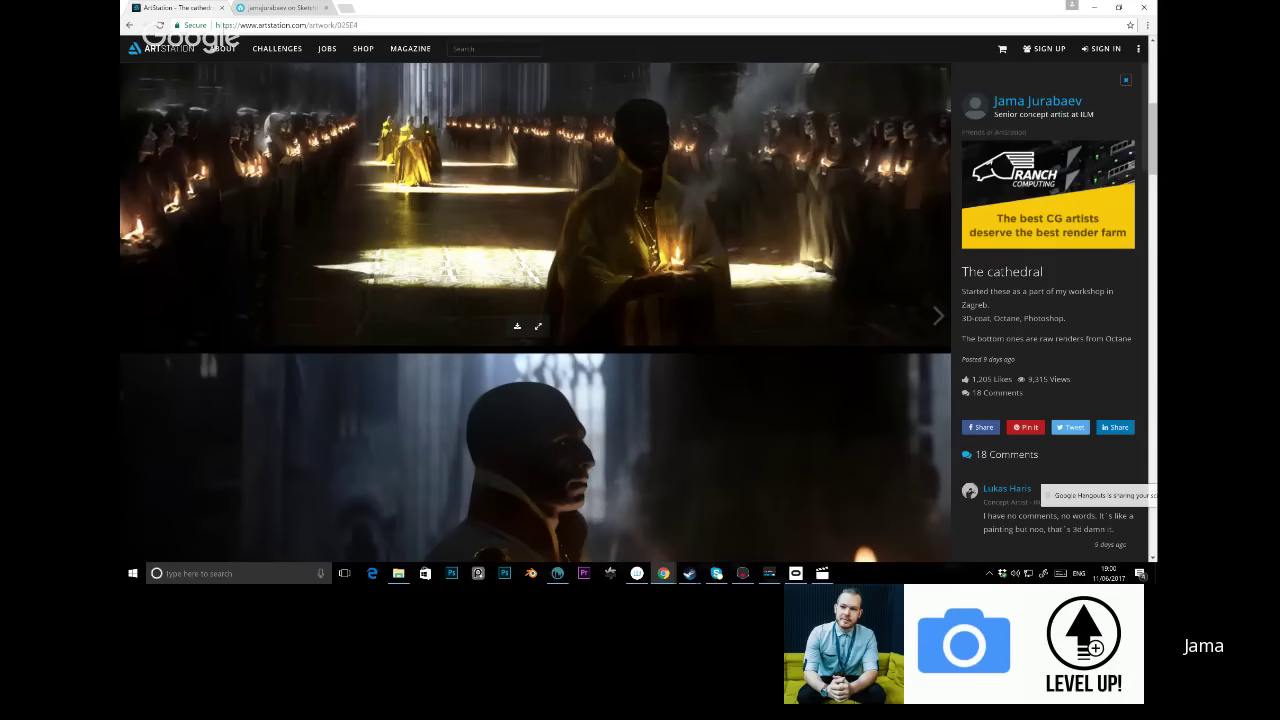
scroll(536, 313, "down", 1)
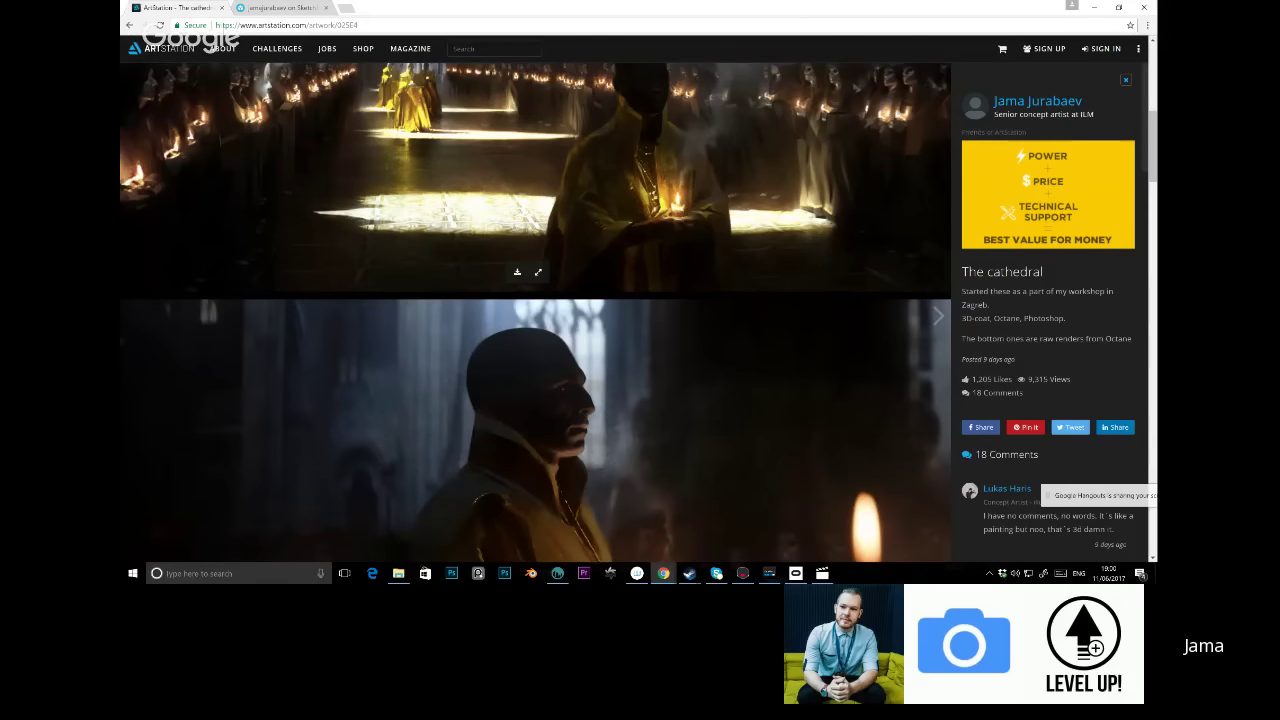
scroll(536, 313, "down", 2)
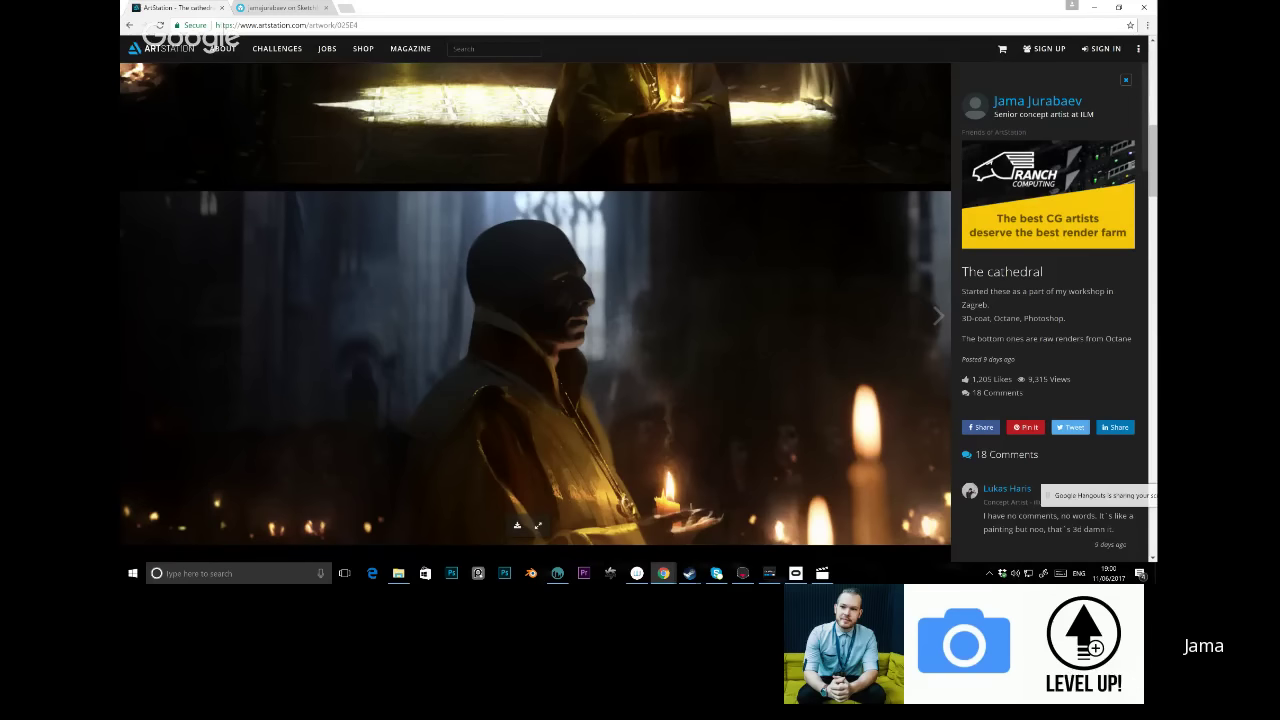
scroll(536, 313, "down", 4)
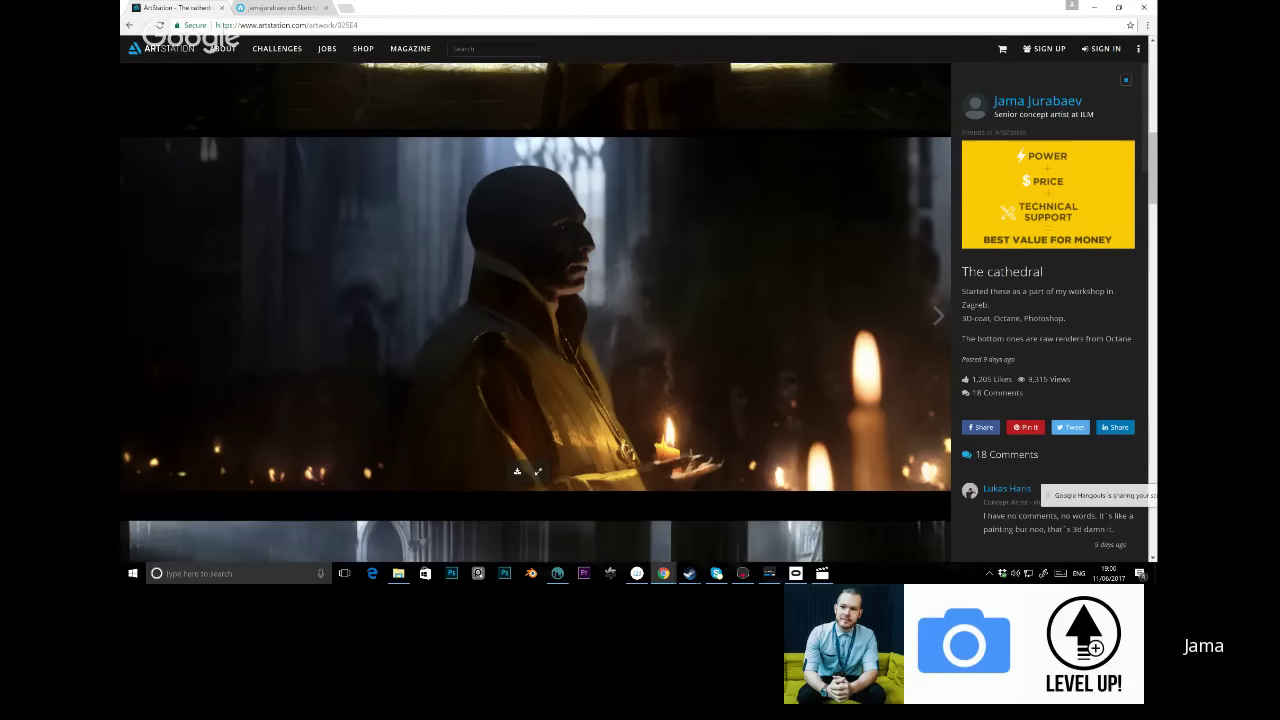
scroll(536, 313, "down", 5)
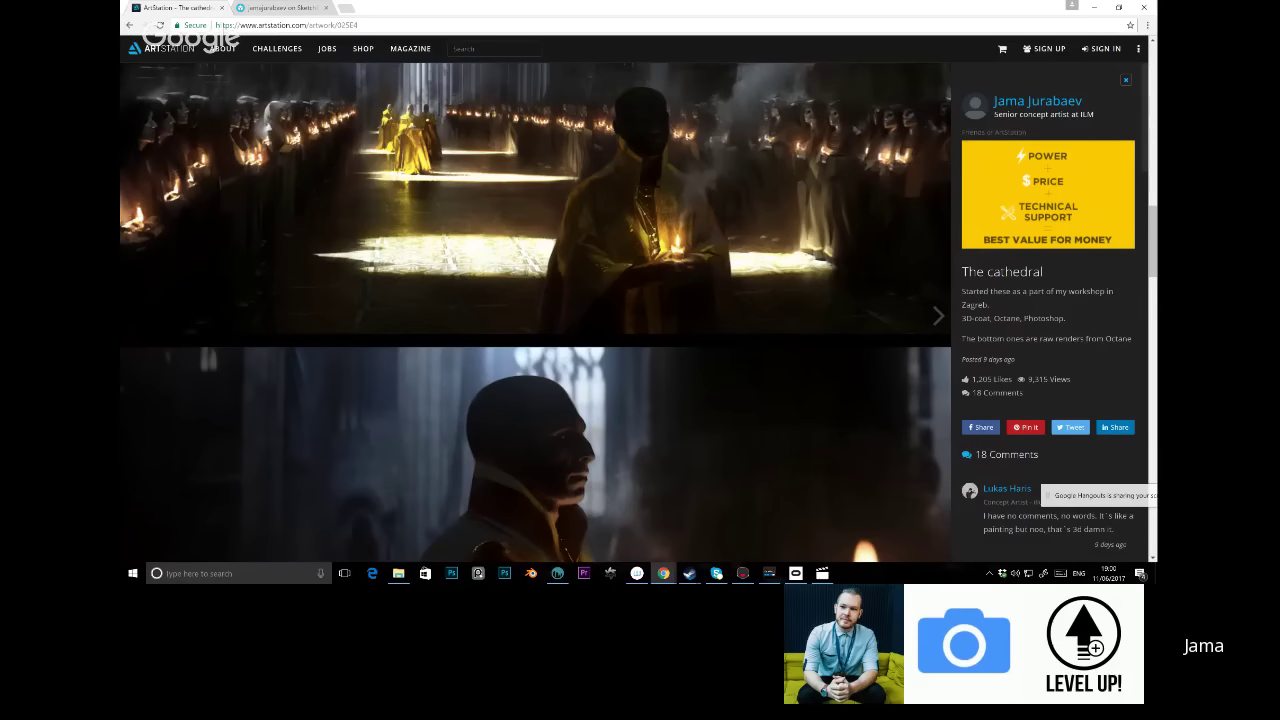
scroll(535, 310, "down", 3)
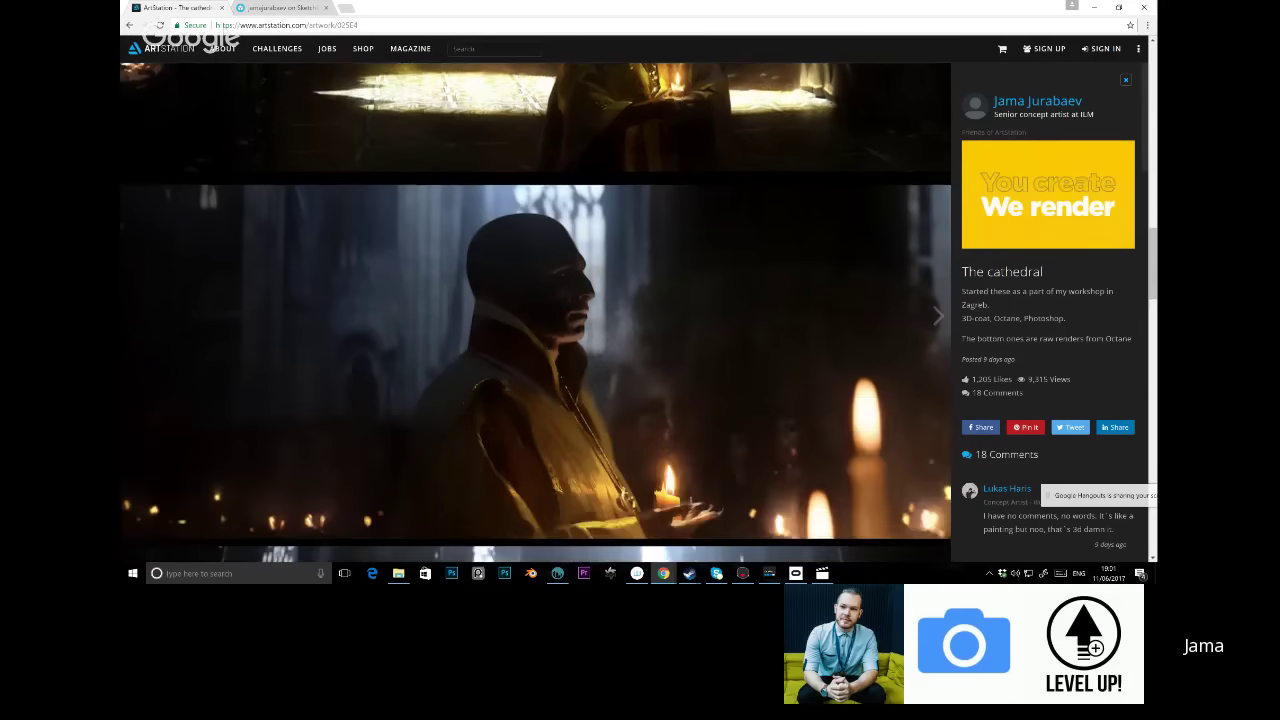
Switch to the artist's Sketchfab profile and open the Blade Quill model from the grid
key("ctrl+Tab")
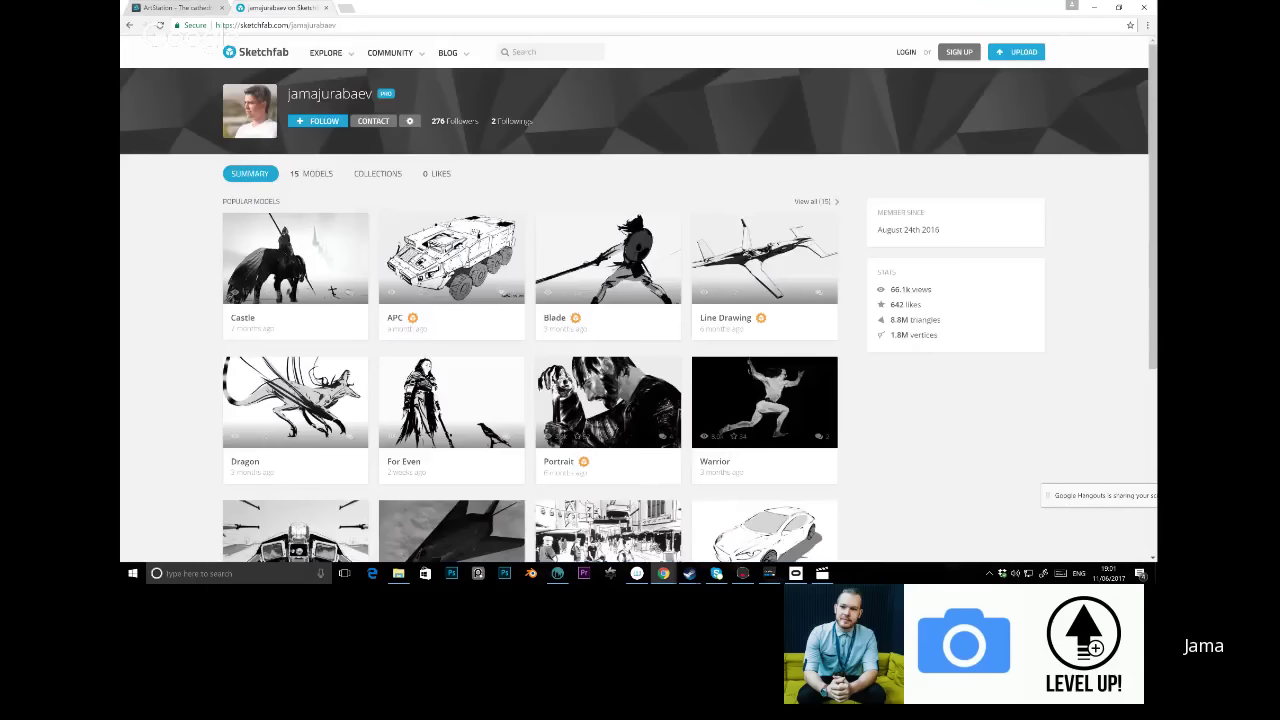
scroll(640, 310, "down", 1)
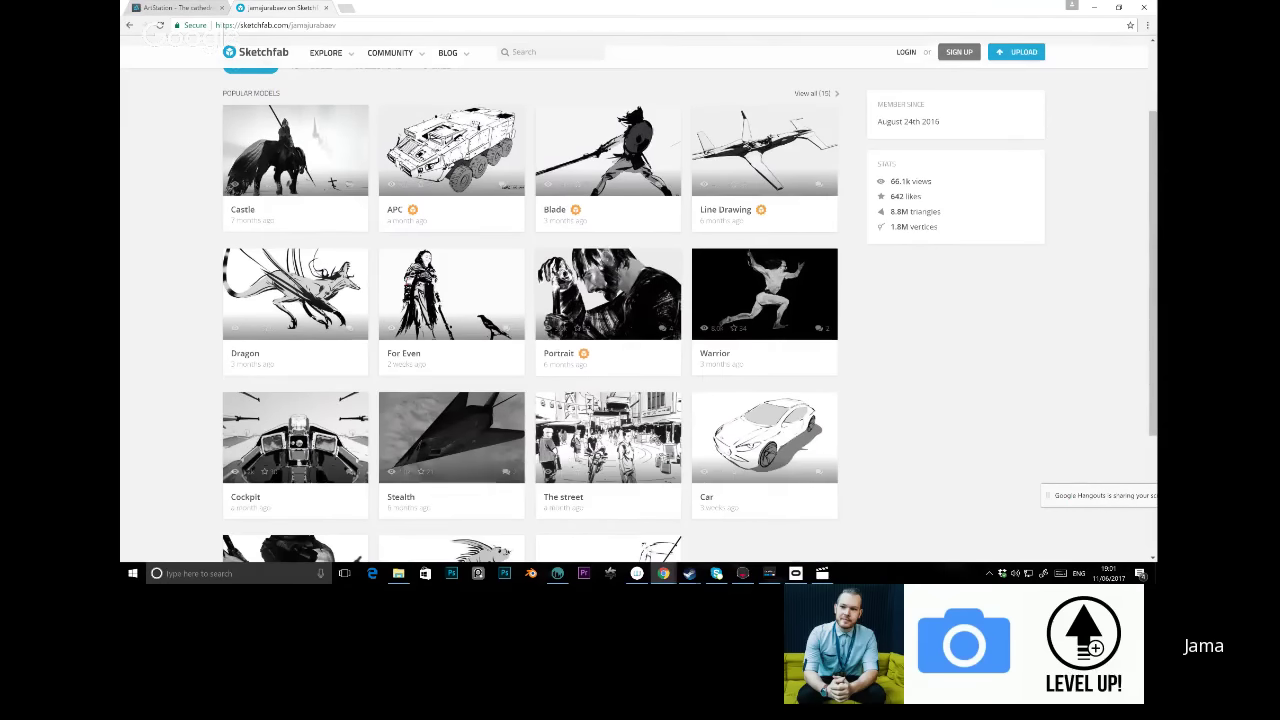
mouse_move(326, 52)
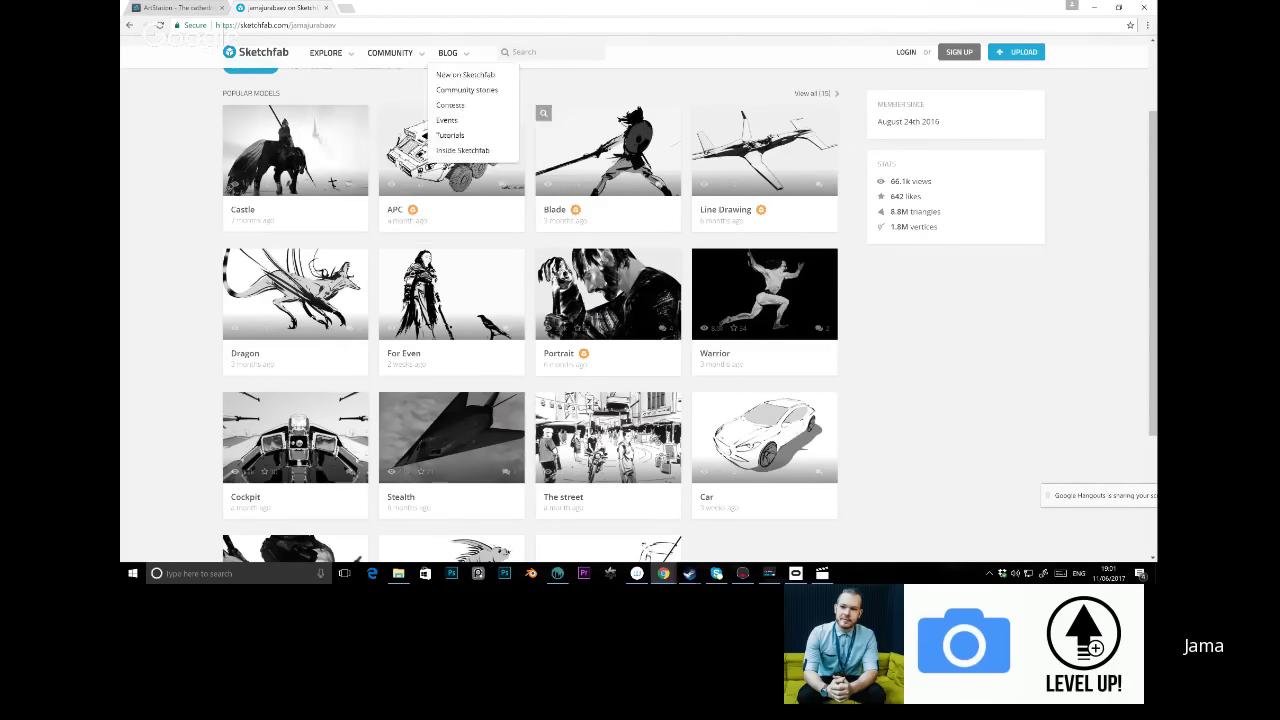
scroll(530, 310, "down", 2)
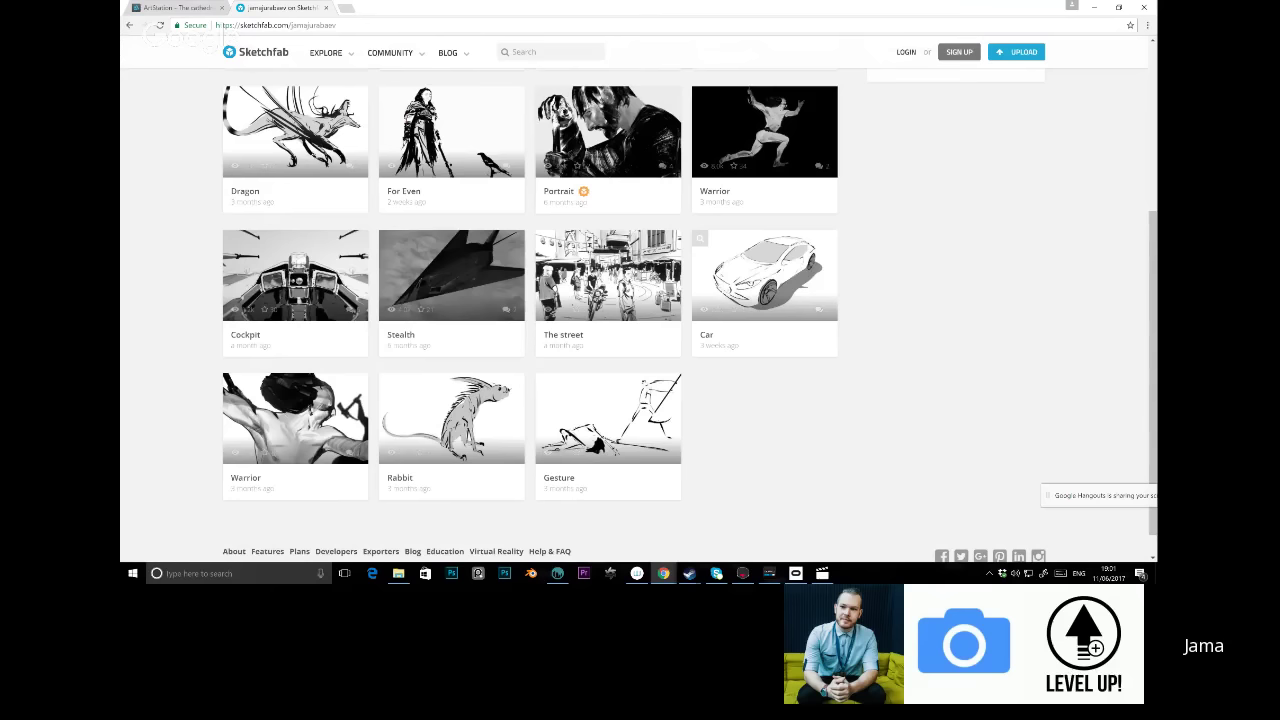
scroll(608, 300, "up", 2)
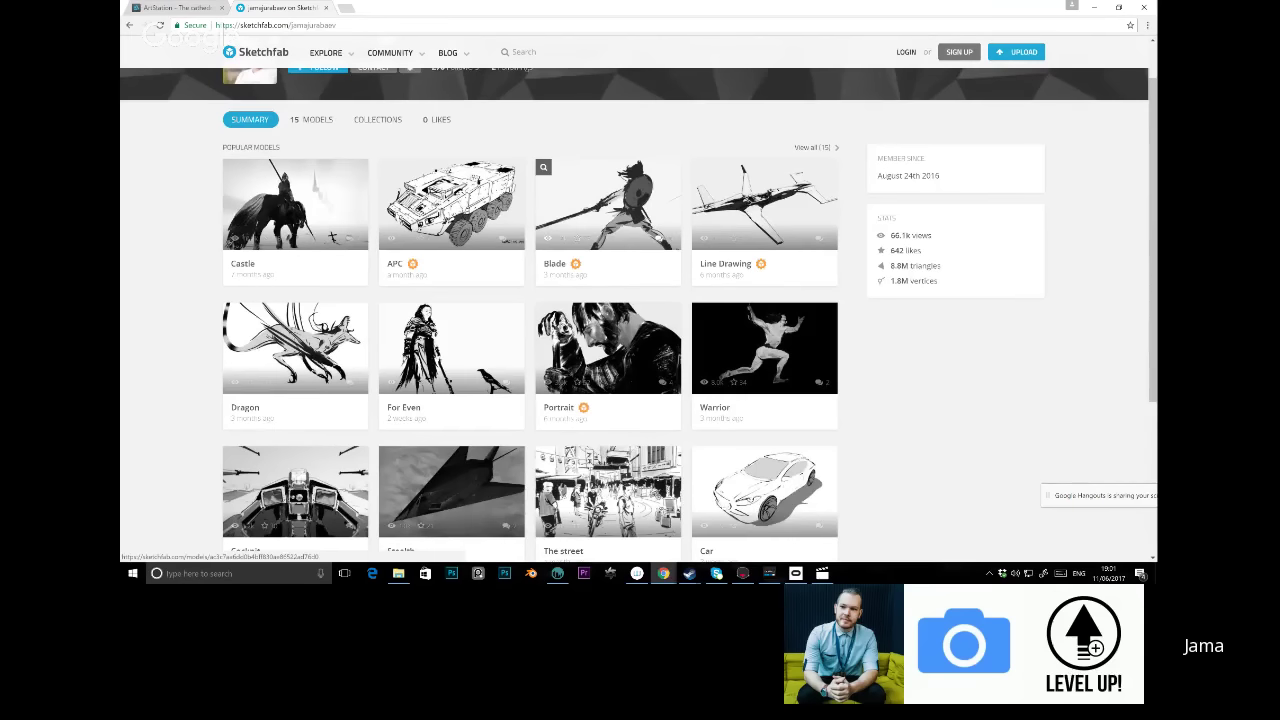
left_click(608, 205)
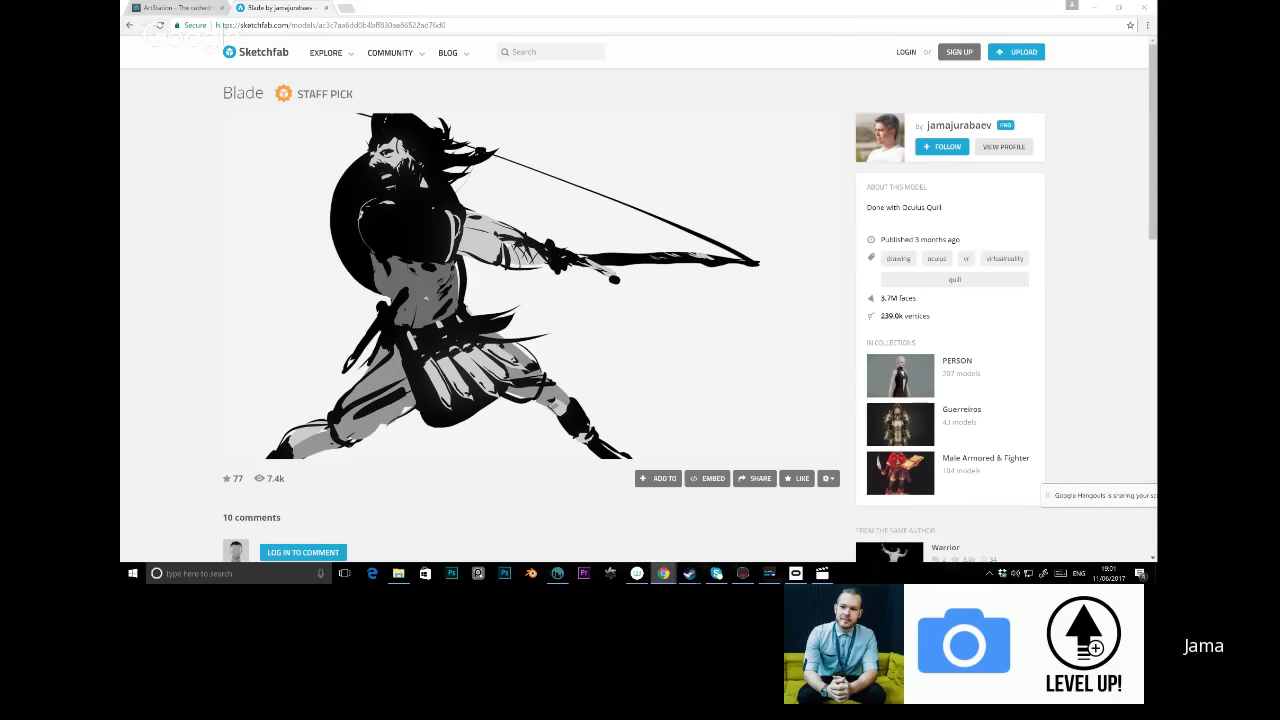
mouse_move(663, 573)
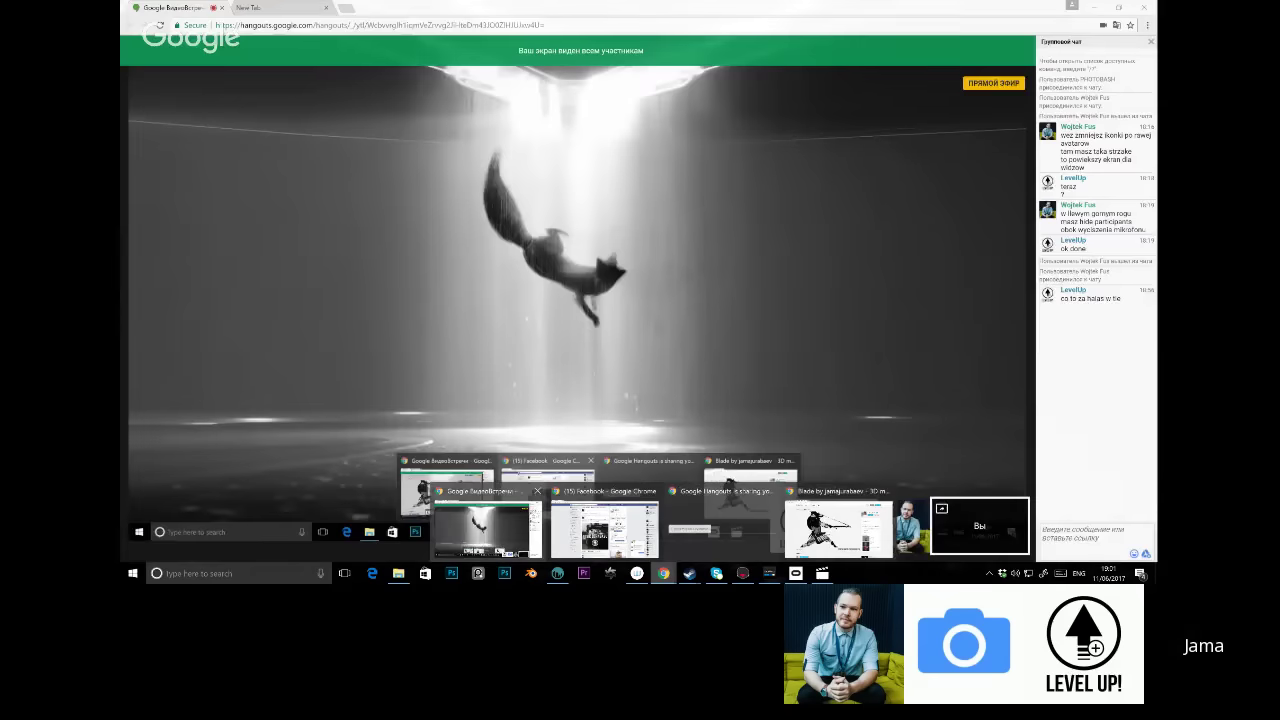
In the Hangouts call settings, choose Microphone (Rift Audio) as the microphone
left_click(487, 530)
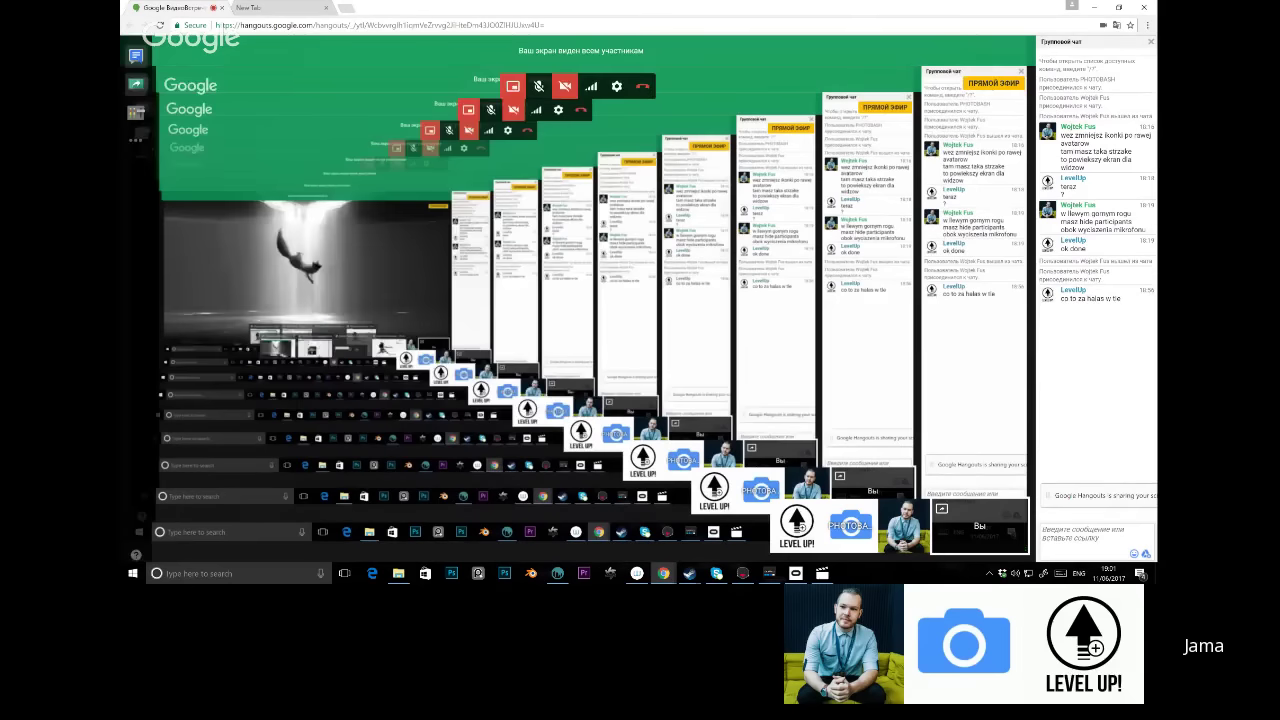
left_click(617, 86)
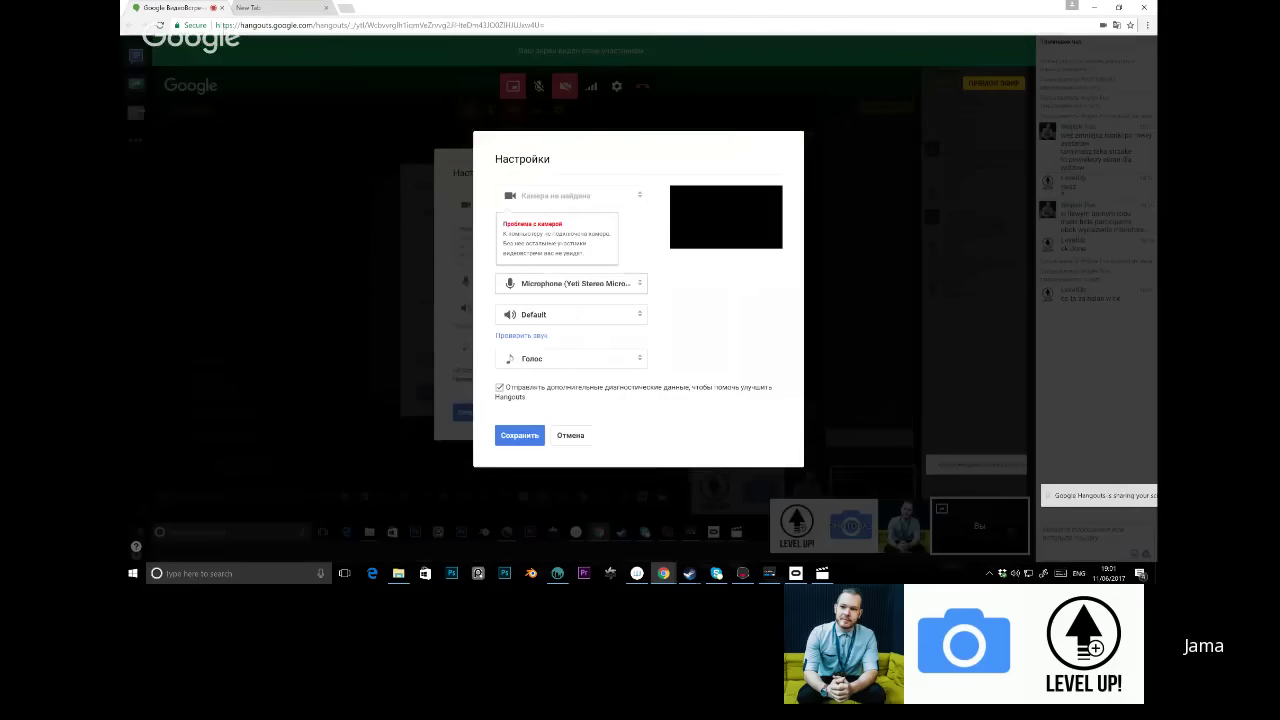
left_click(557, 222)
left_click(548, 266)
Show GoPro VR Player, set playback to Headphones (Rift Audio), and bring up the Oculus window
key("alt+Tab")
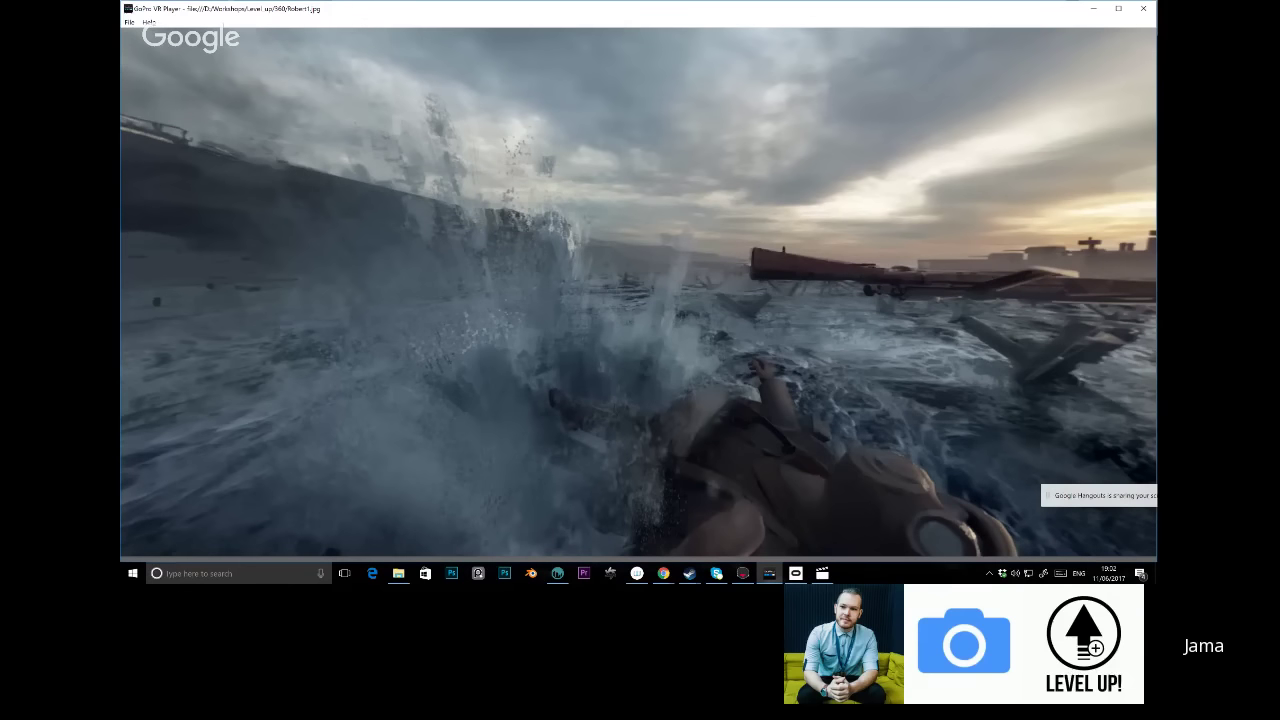
left_click(1015, 573)
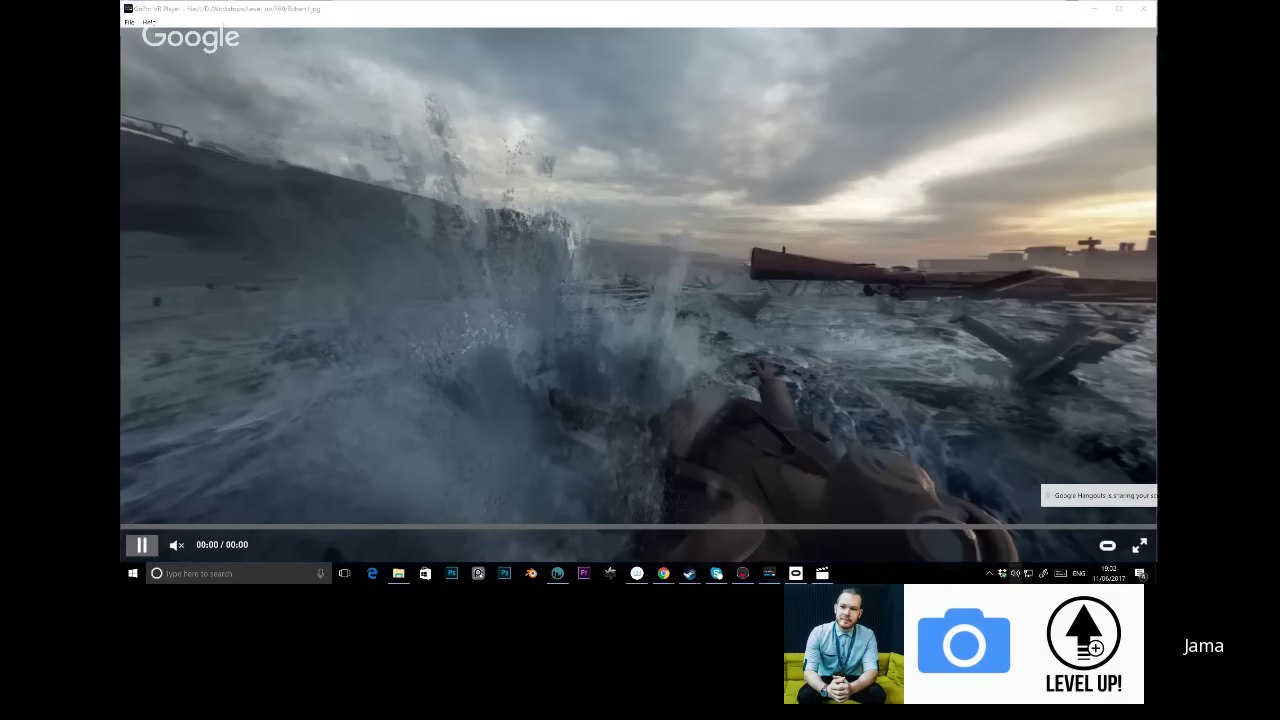
left_click(1030, 520)
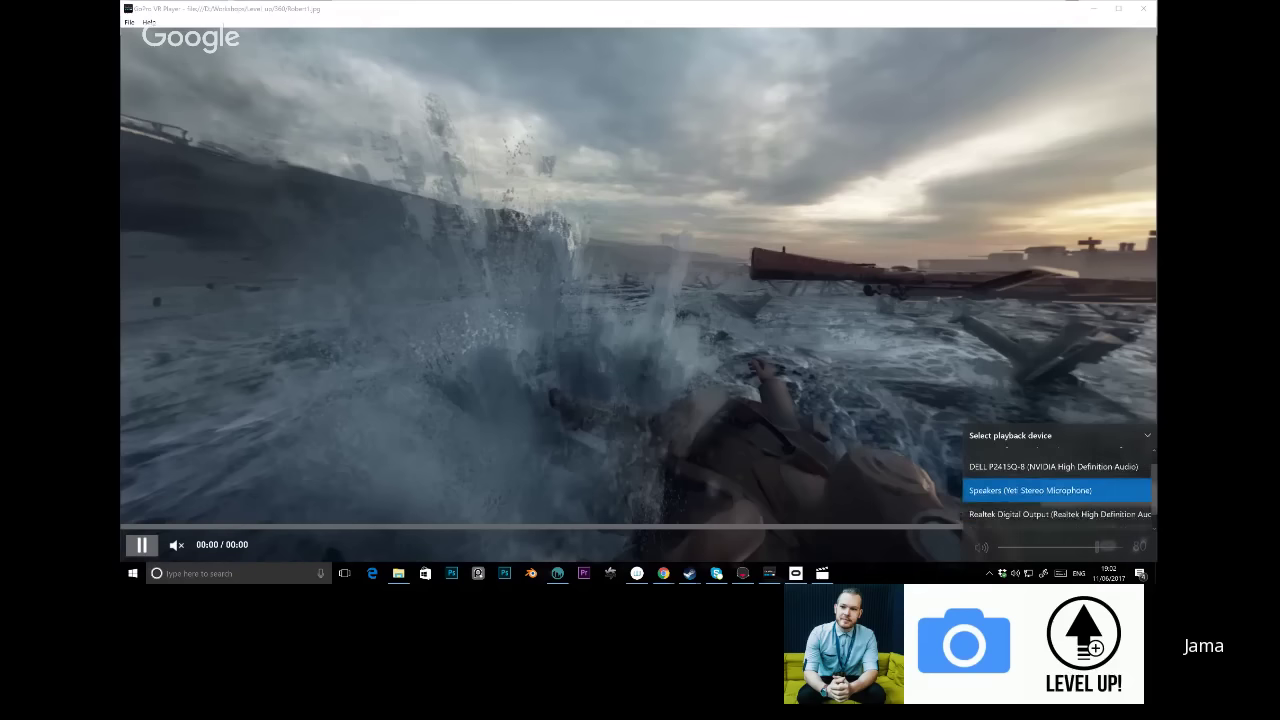
left_click(1013, 520)
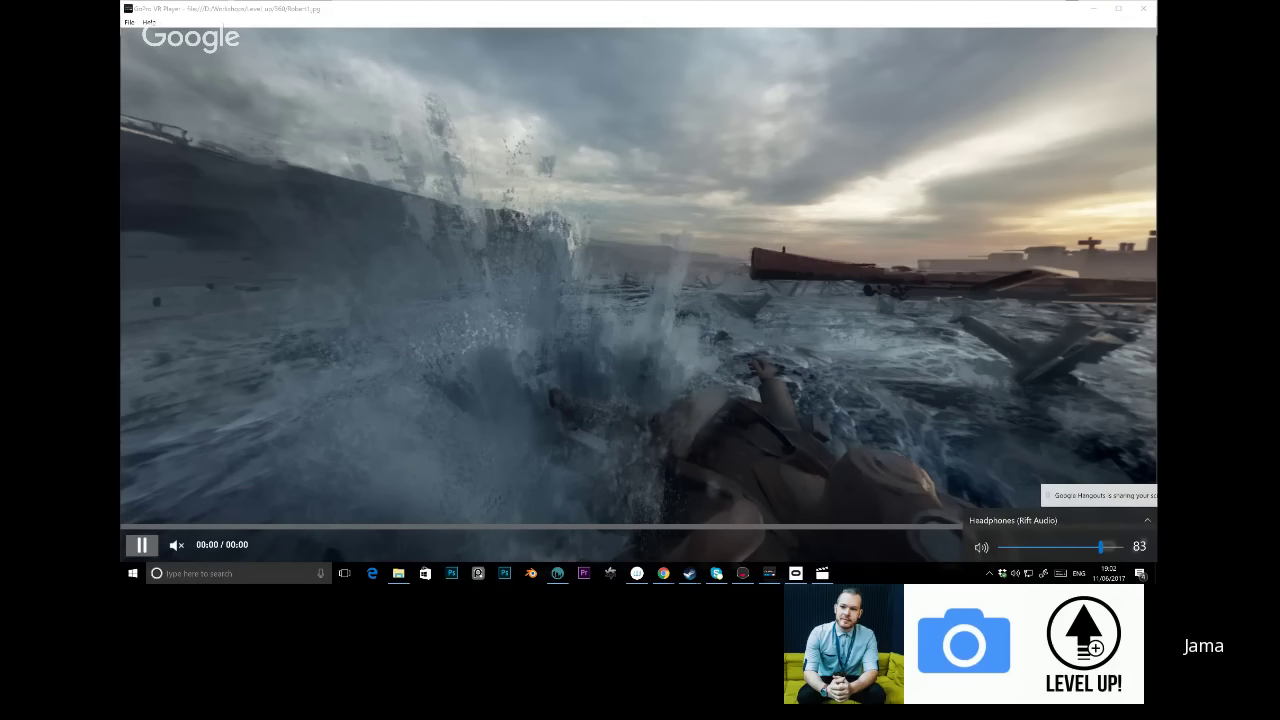
mouse_move(795, 573)
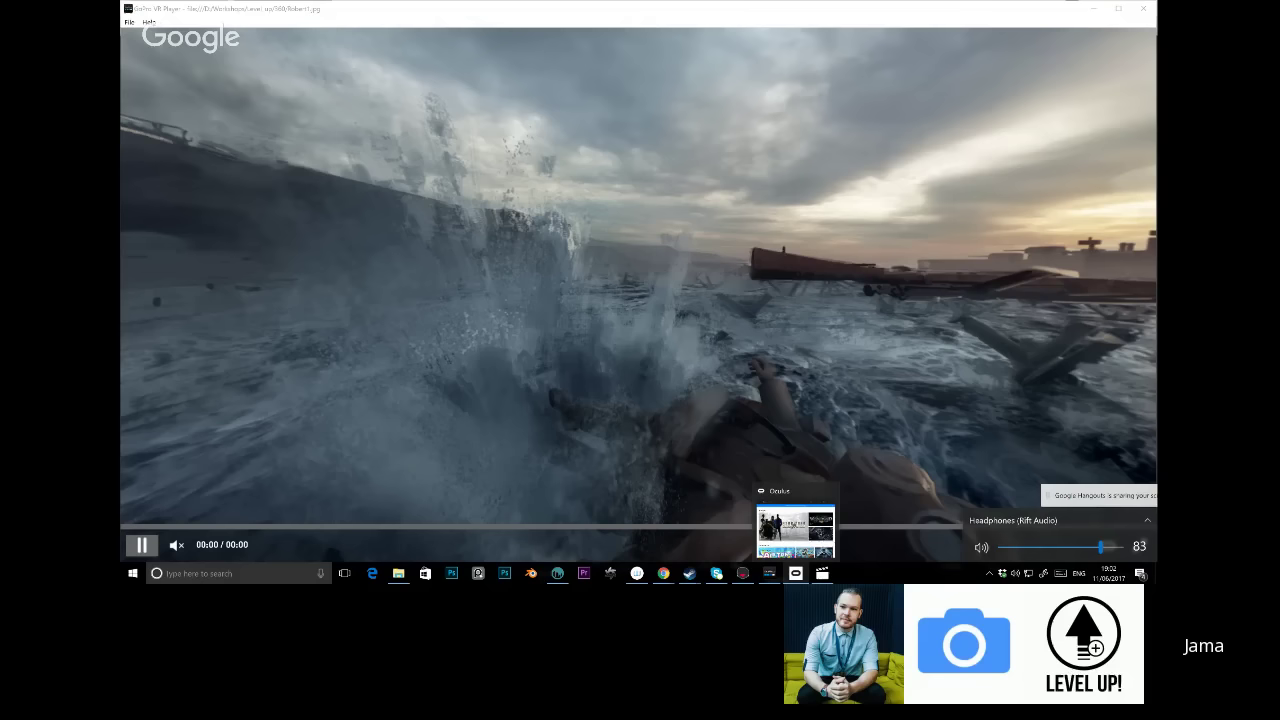
left_click(795, 528)
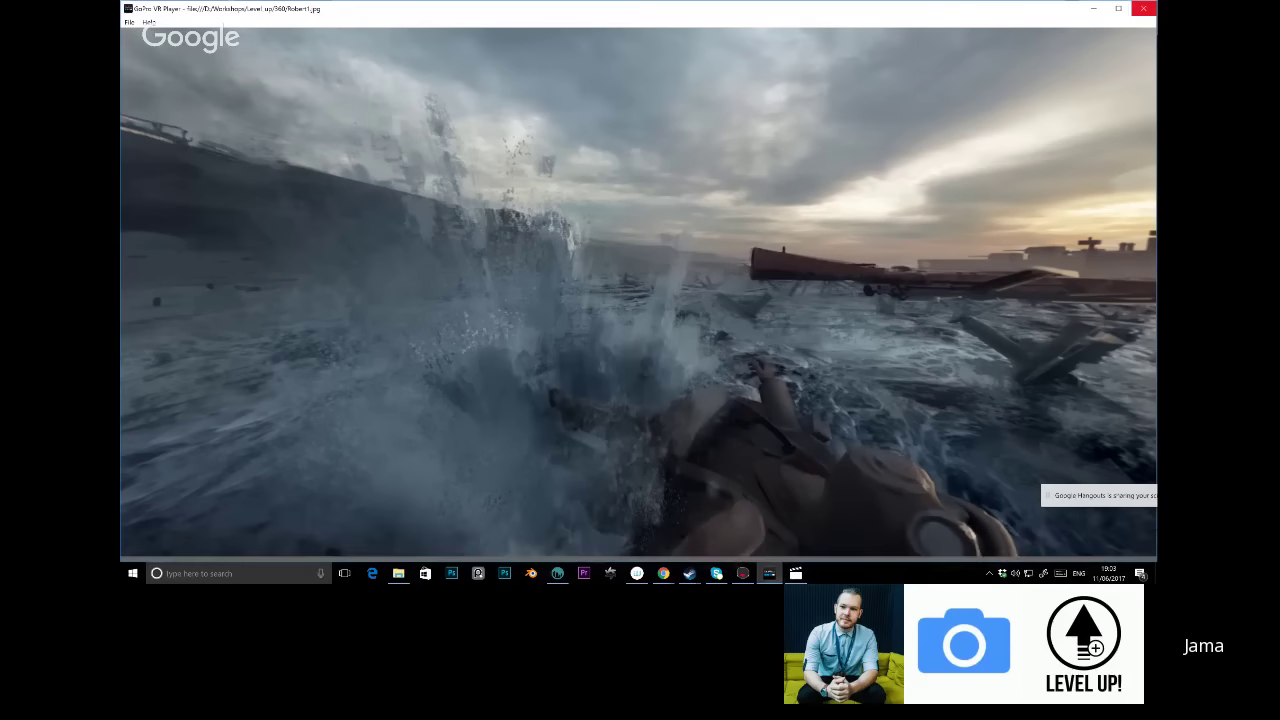
Close GoPro VR Player and go back from Medium's Settings to its main menu
left_click(1143, 8)
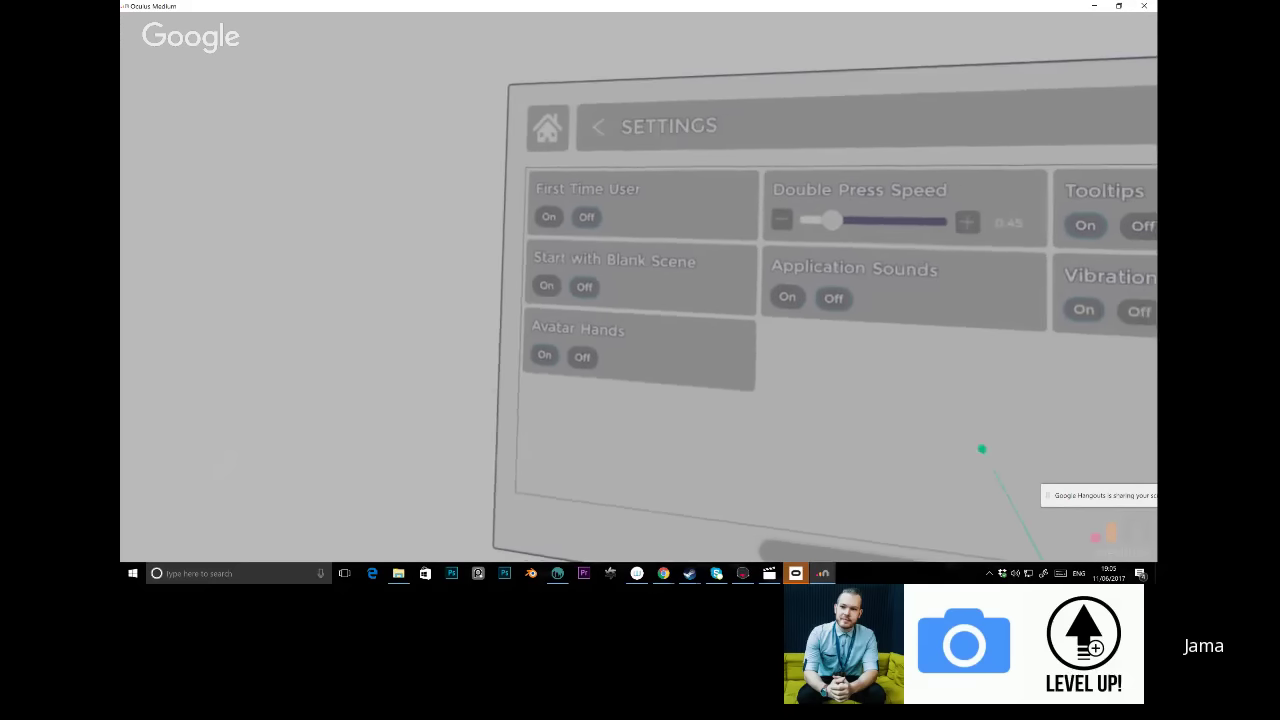
left_click(660, 145)
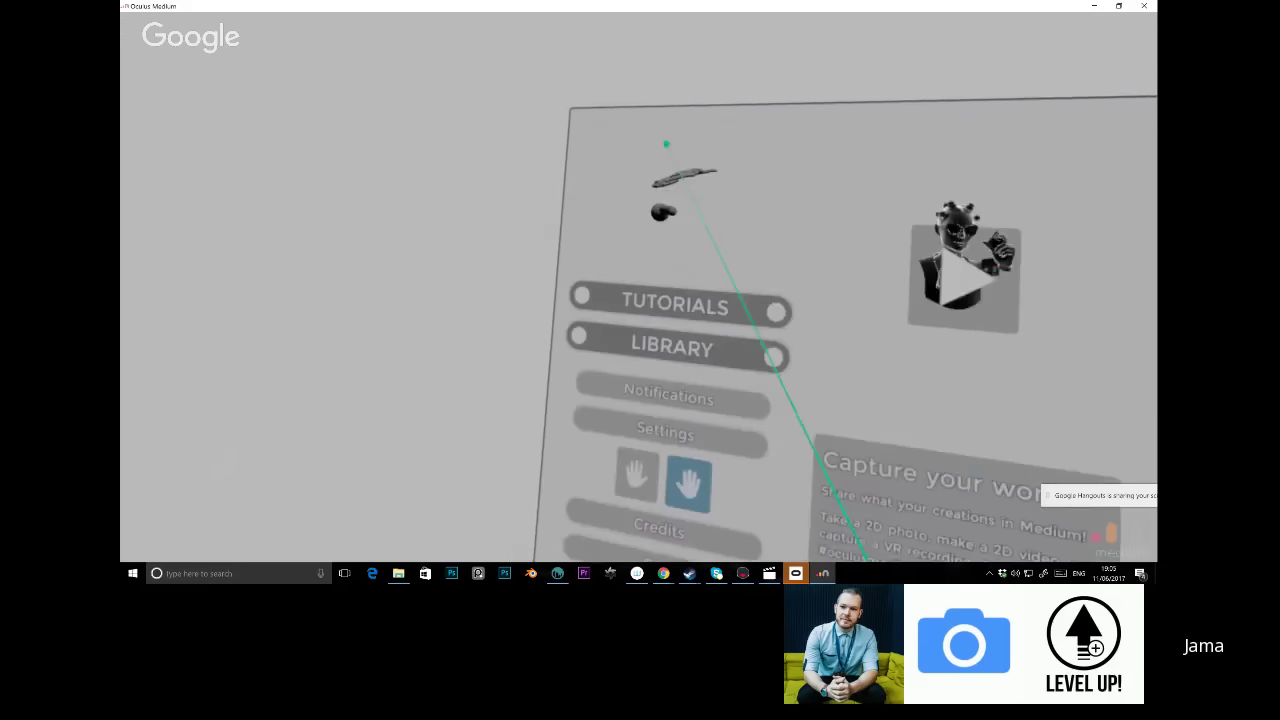
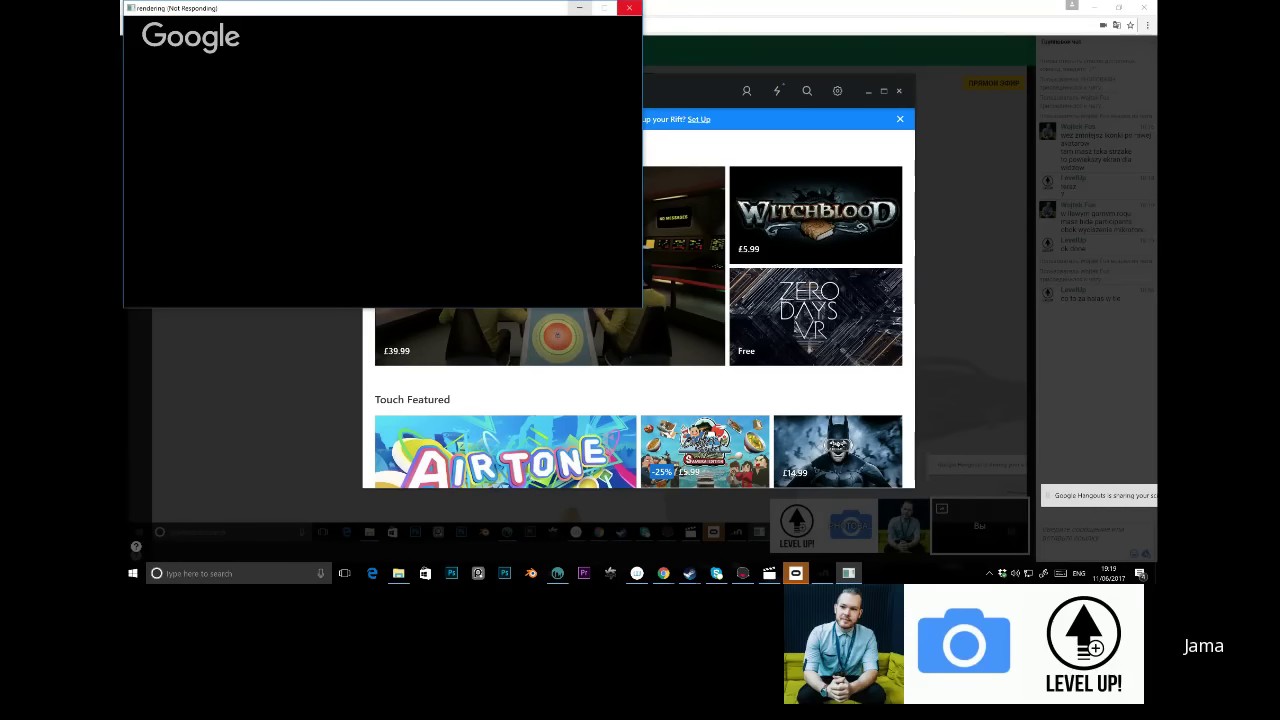
Close the not-responding Quill window to bring up the 'Quill.exe has stopped working' notice
left_click(628, 8)
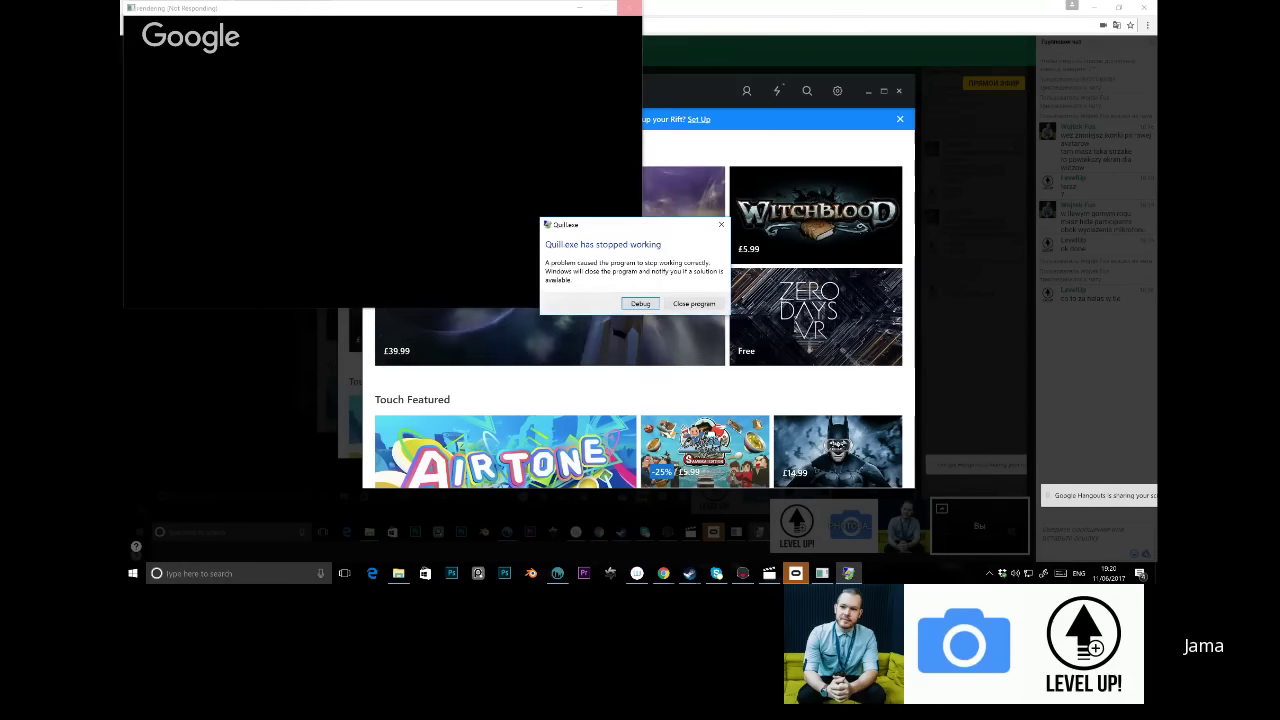
Dismiss the crash notice to end Quill, then relaunch it with the For Tutorials scene
key("Escape")
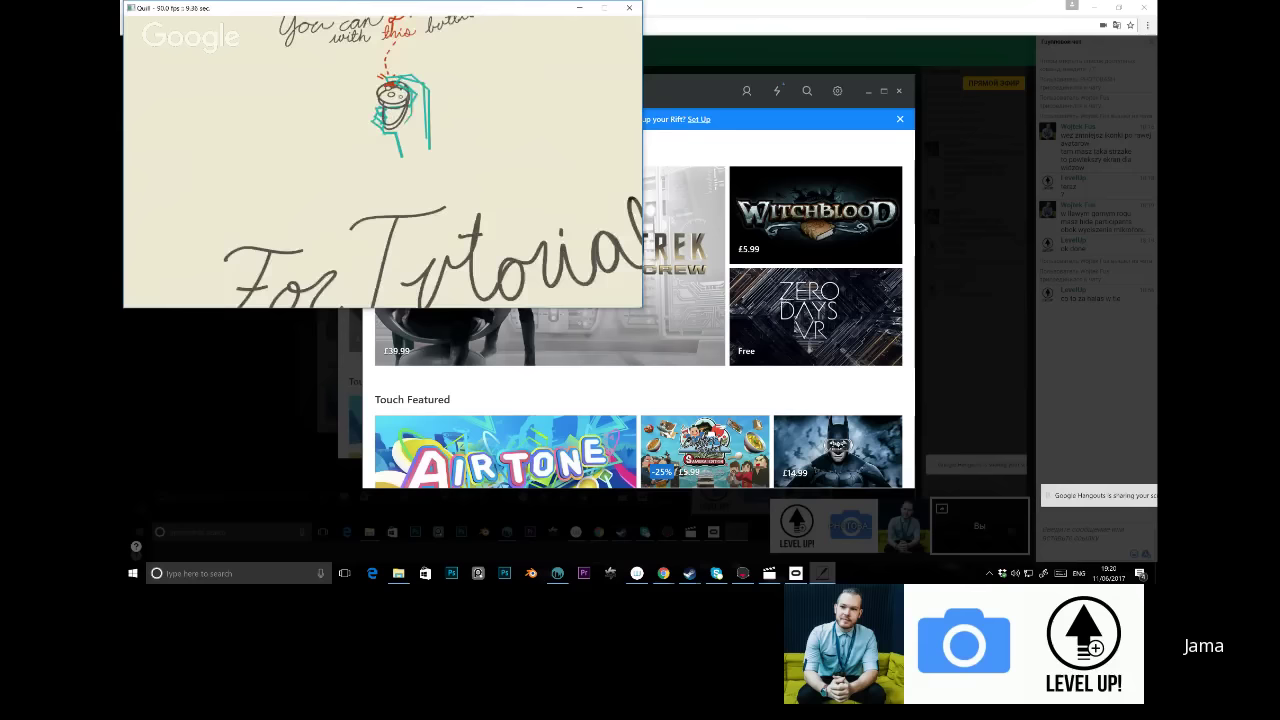
Move the Quill window aside and bring Steam's Gravity Sketch VR library page to the front
left_click_drag(458, 8, 711, 128)
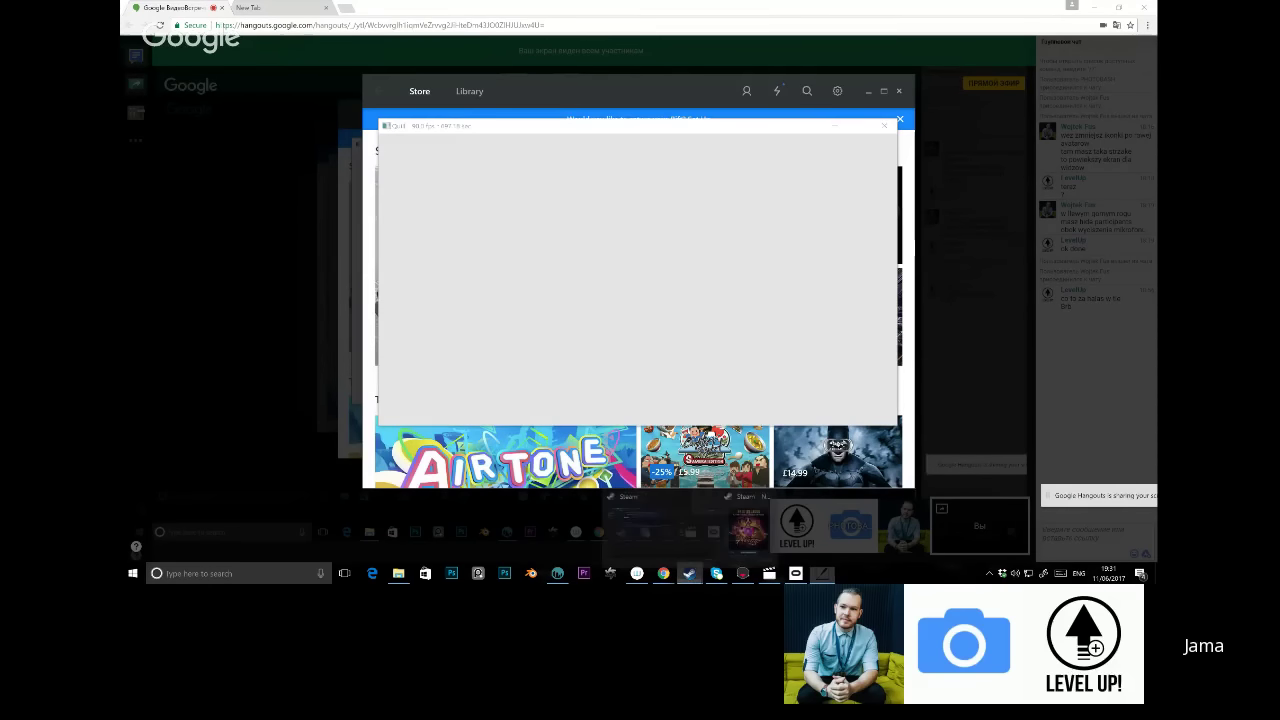
left_click(689, 573)
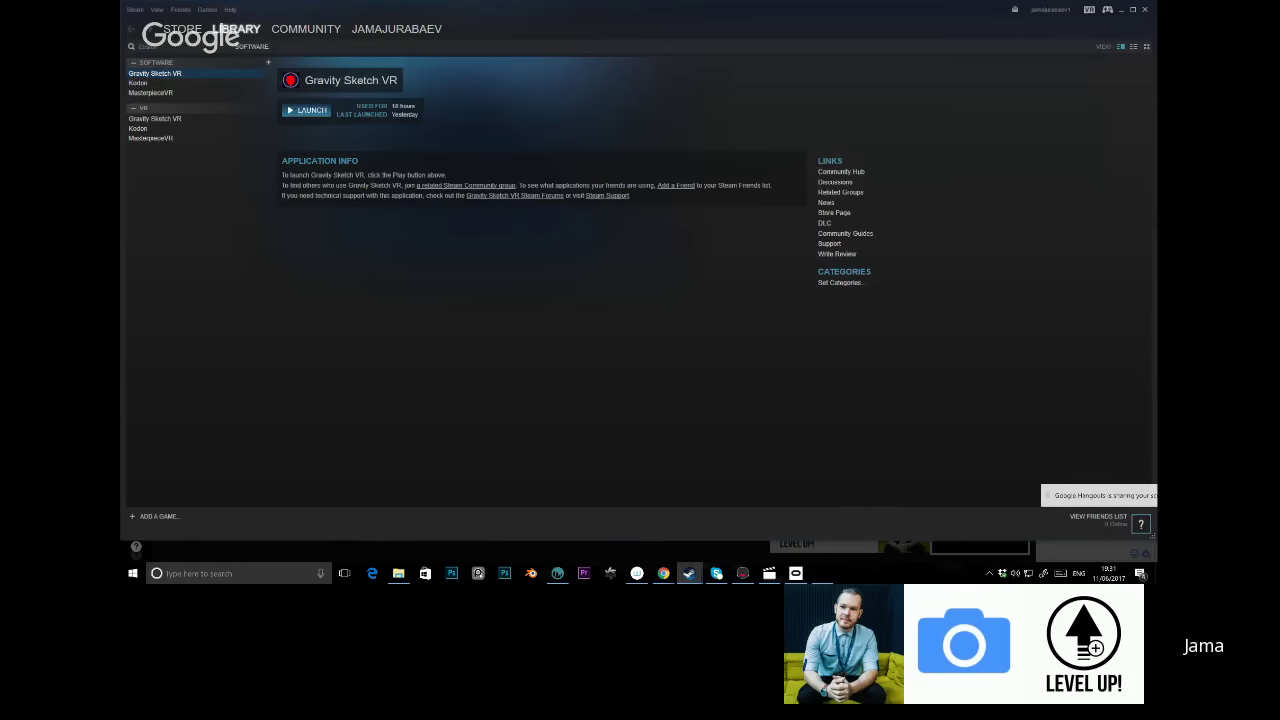